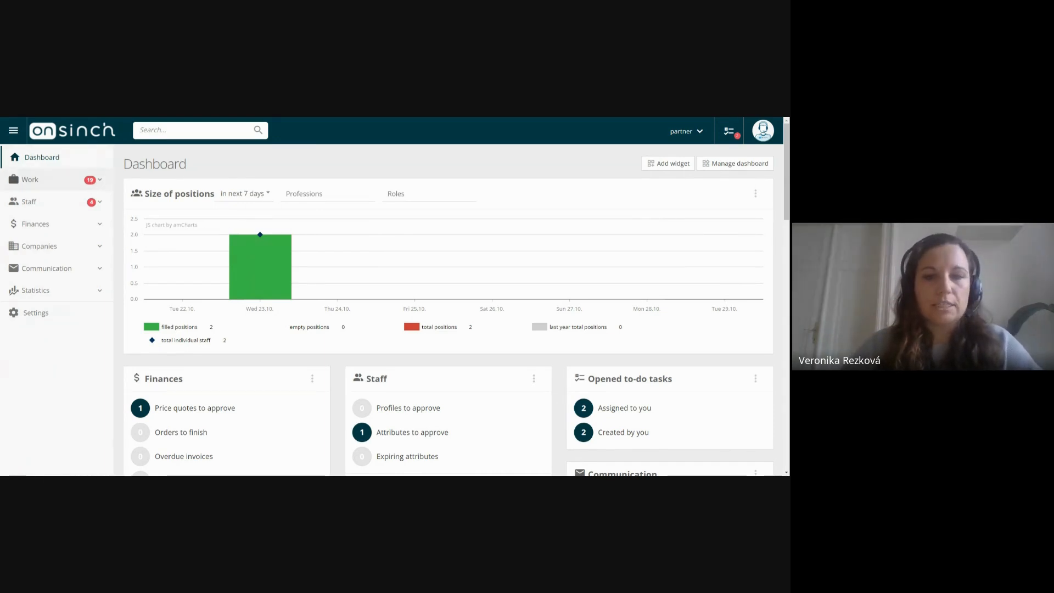
Step: Search for R18 and open the order The Summer Festival of Prague 2025
left_click(83, 184)
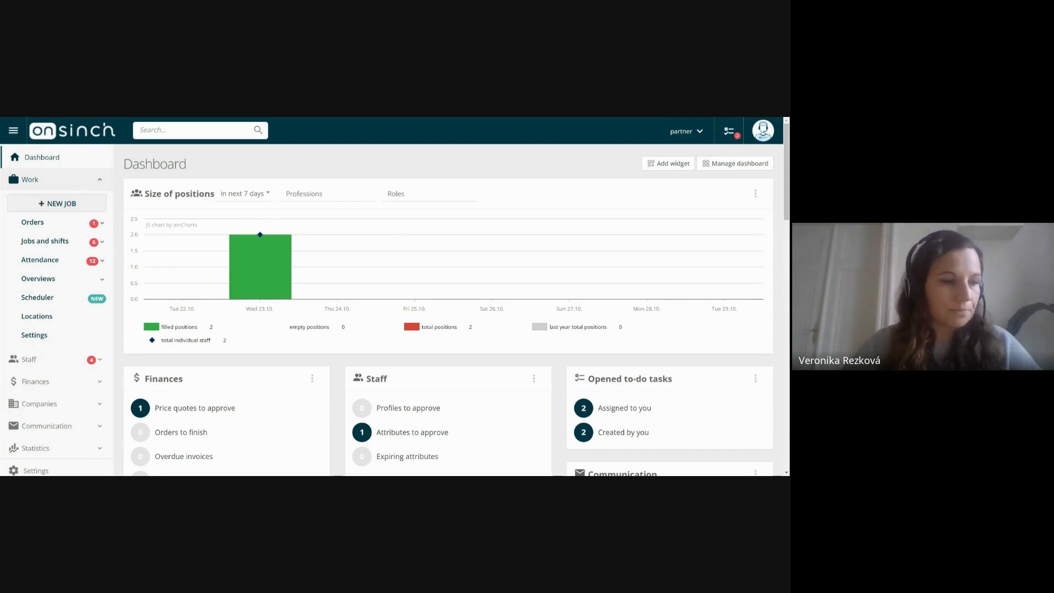
left_click(169, 131)
type("R")
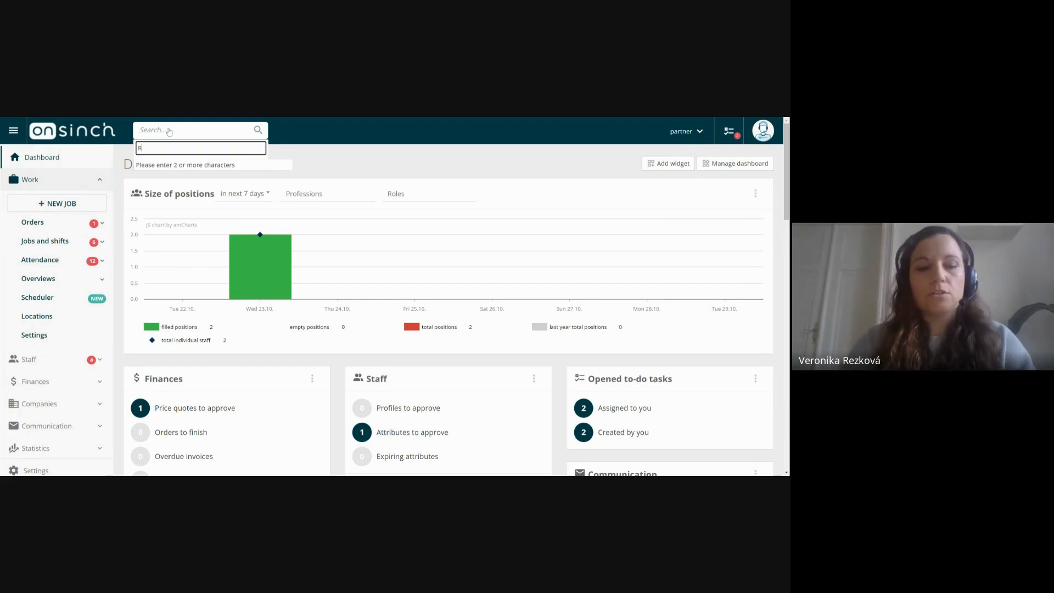
type("18")
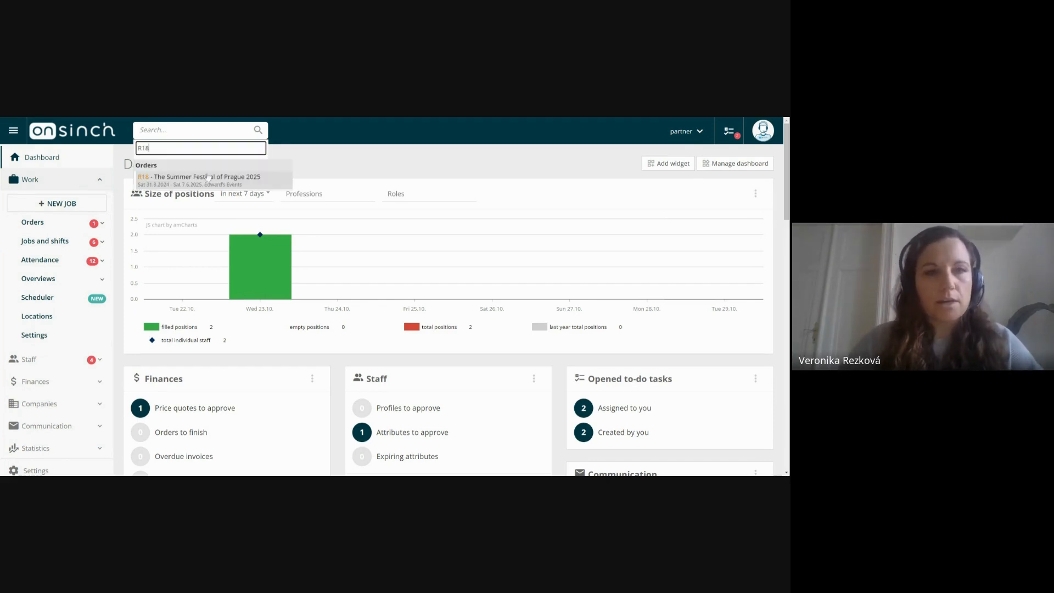
left_click(206, 181)
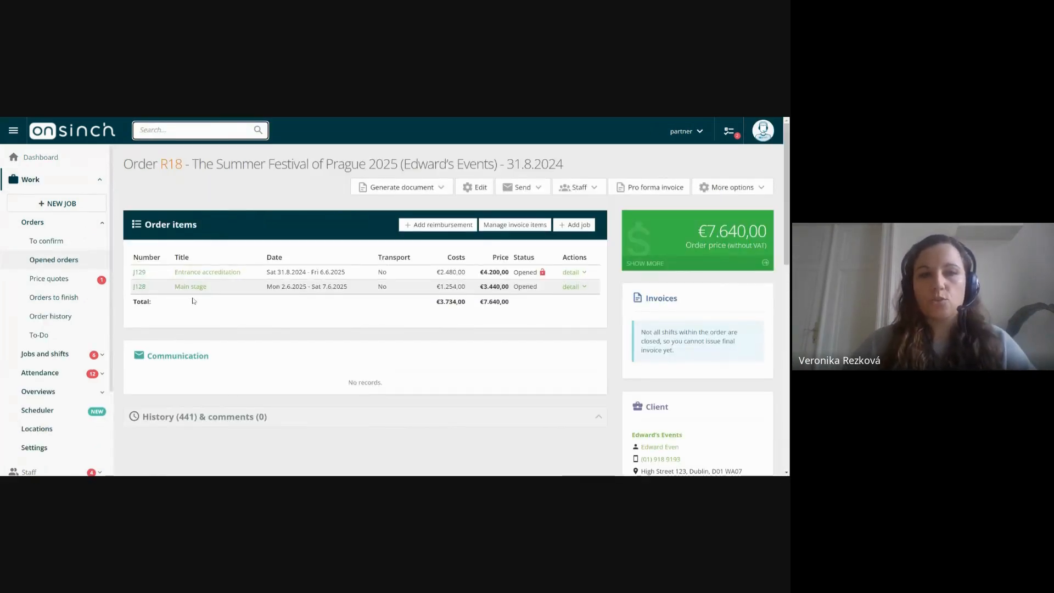
Step: Expand the shifts of both jobs in the order, and look through the order's tree in its complex edit
left_click(563, 275)
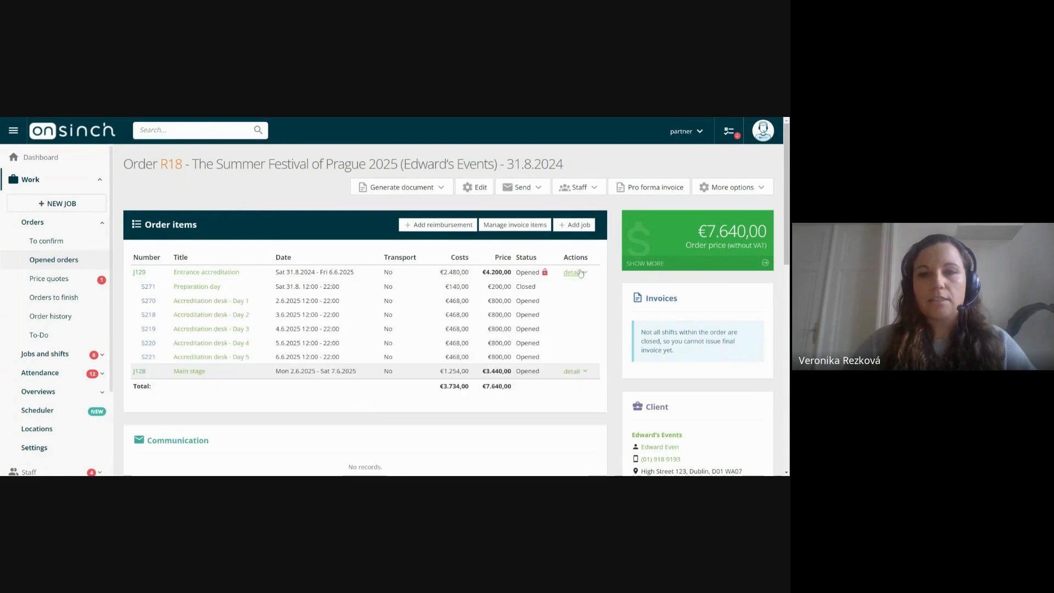
left_click(570, 373)
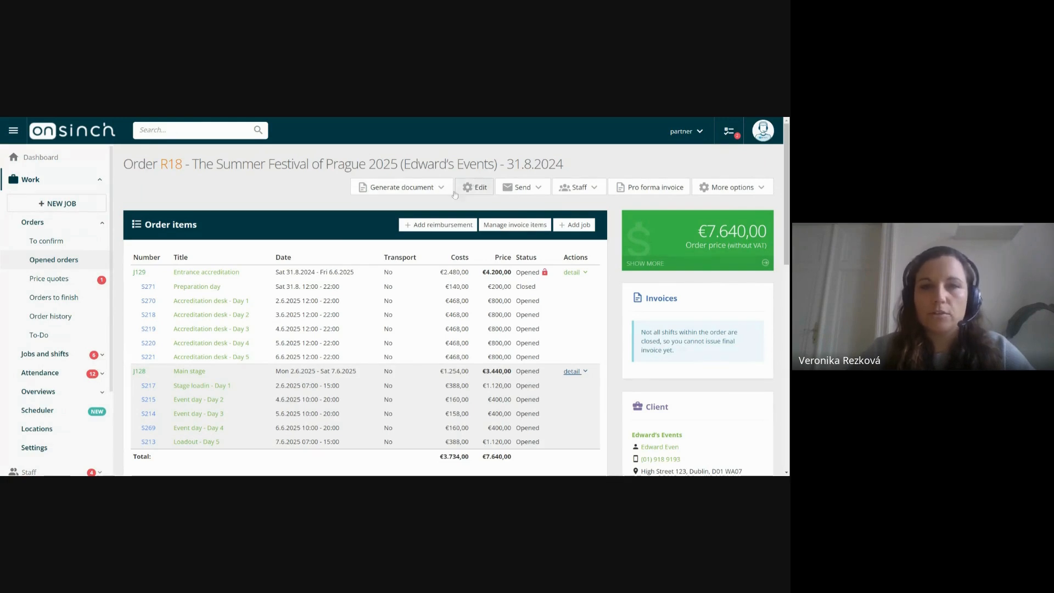
left_click(475, 188)
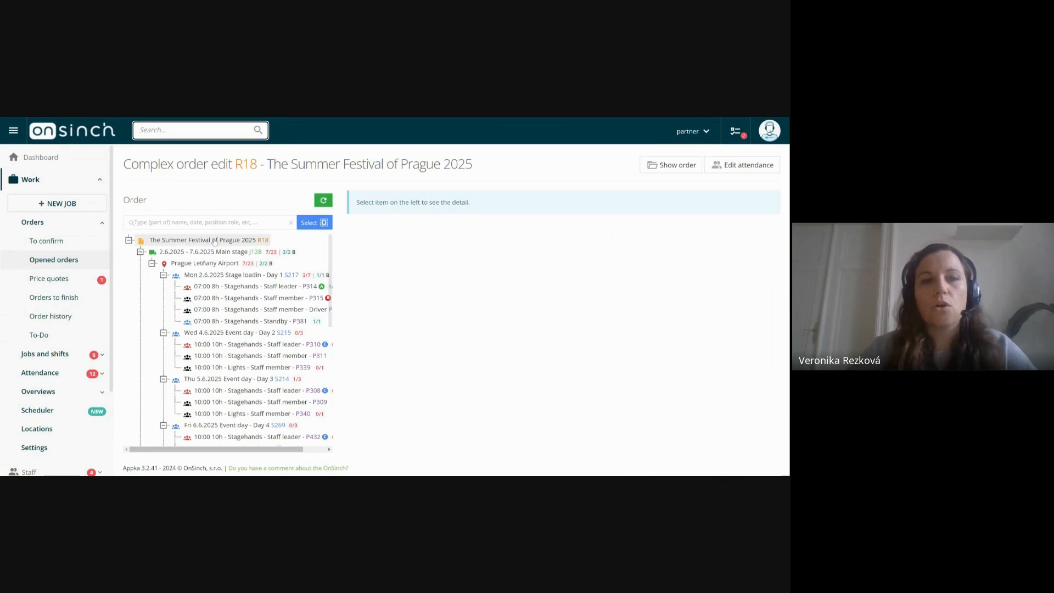
scroll(220, 263, "down", 10)
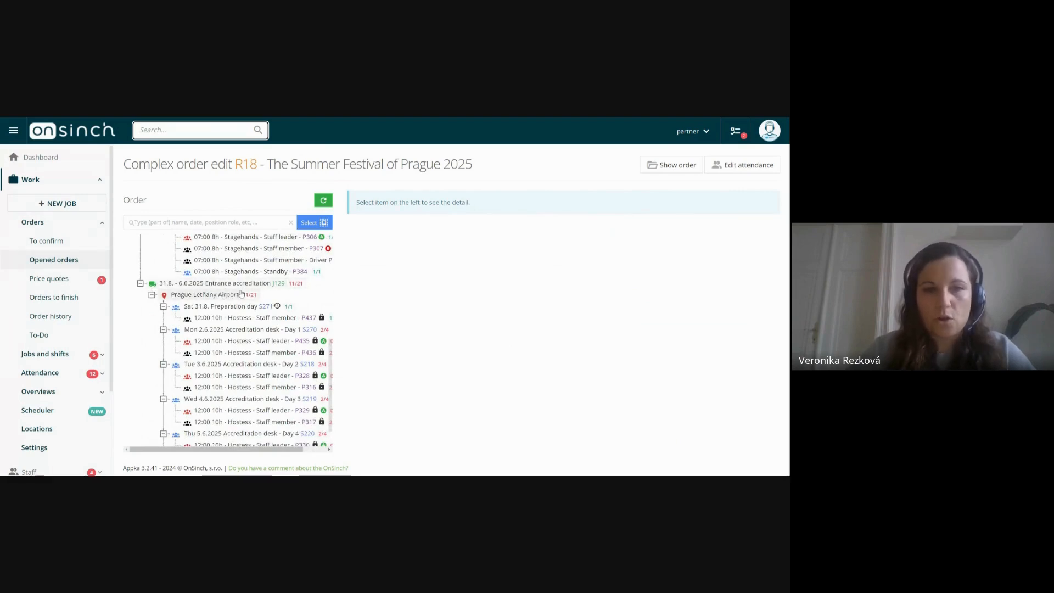
scroll(236, 291, "up", 10)
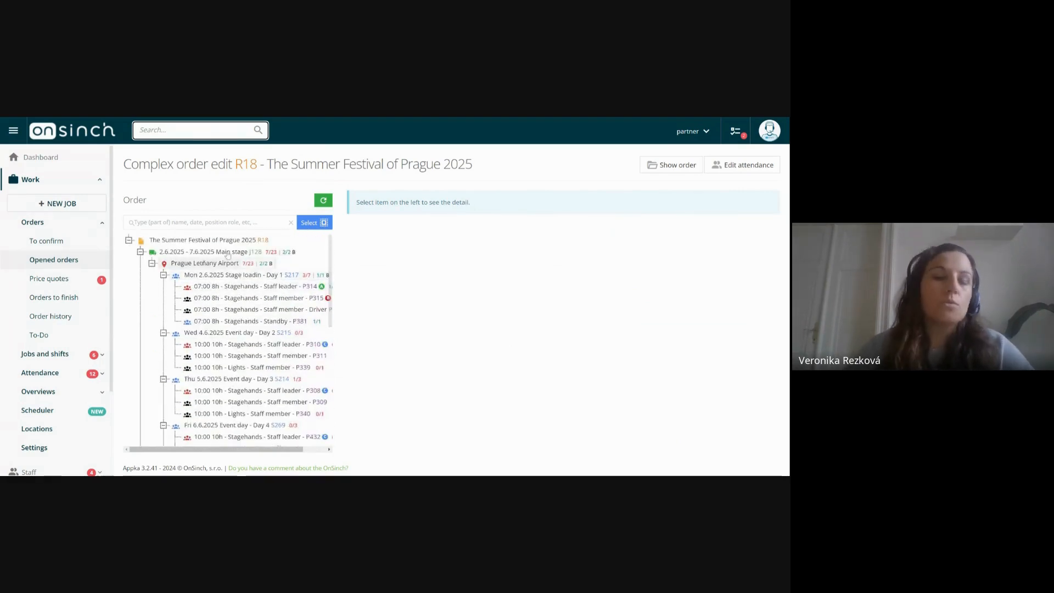
Step: Return to the order overview and open the Entrance accreditation job to look through its shifts
left_click(155, 117)
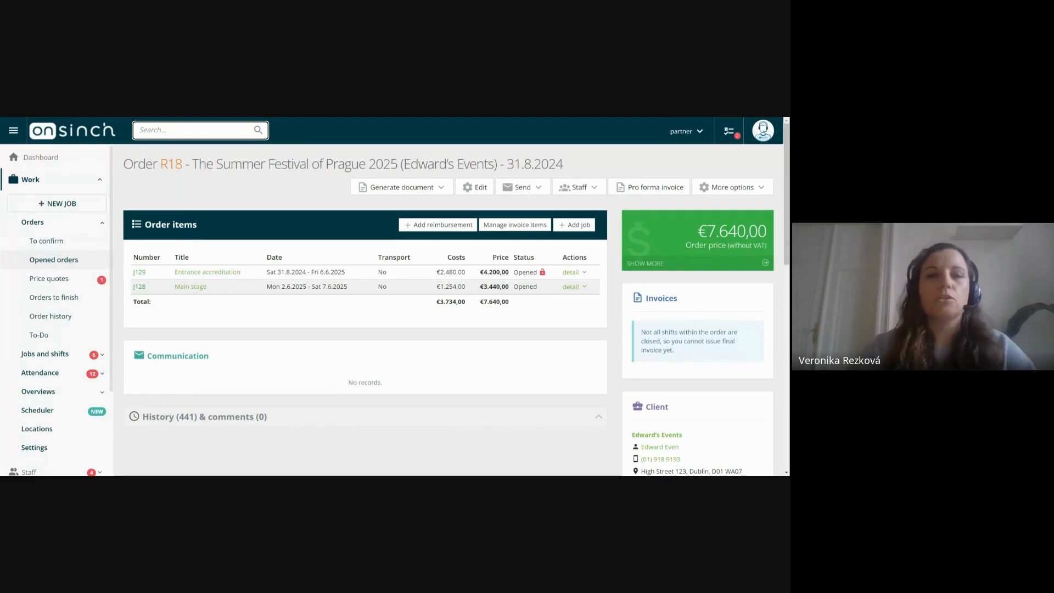
left_click(201, 273)
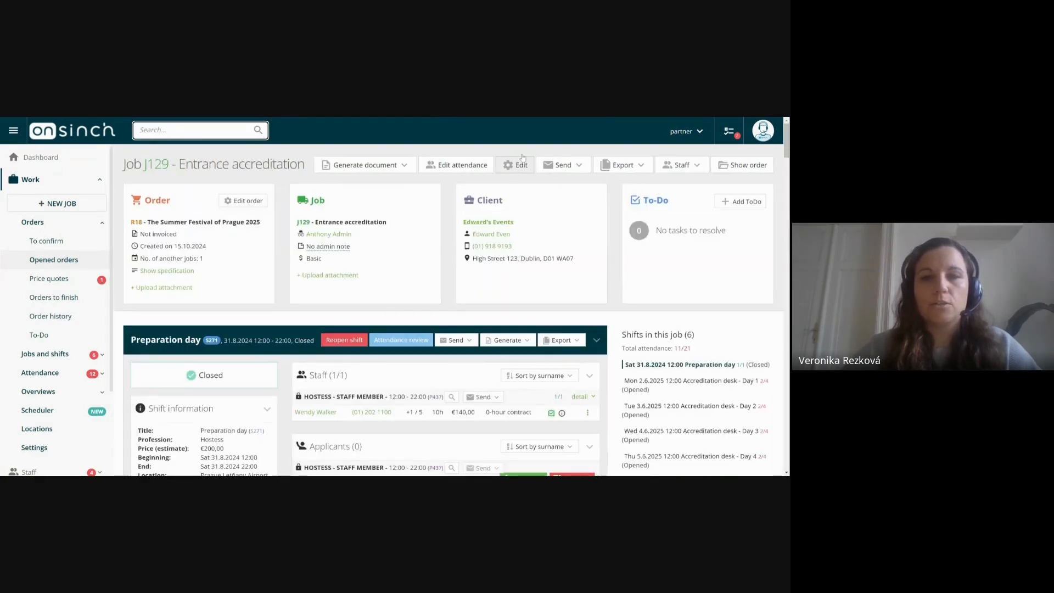
scroll(529, 214, "down", 8)
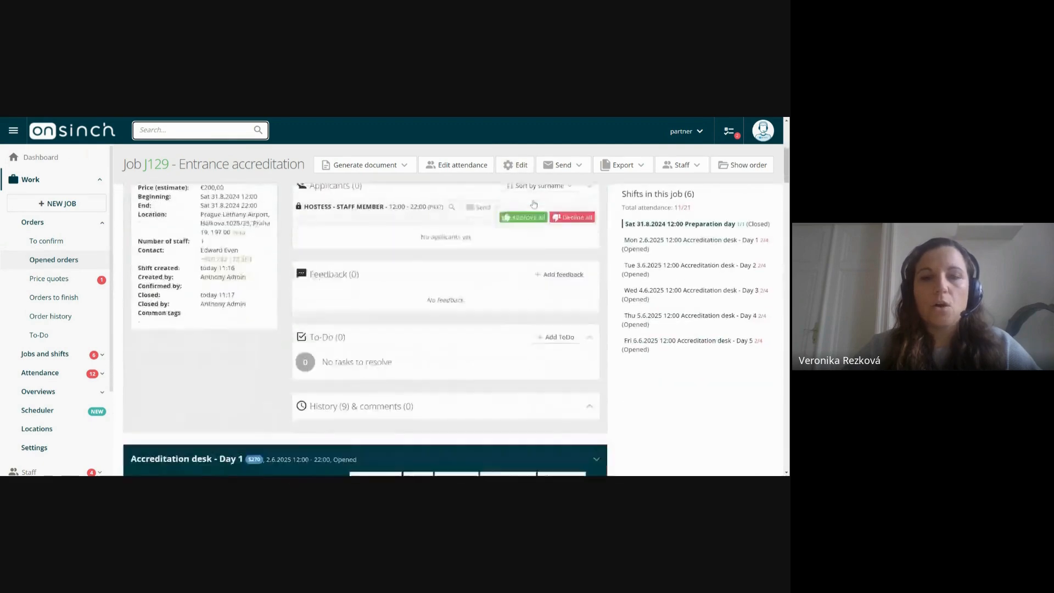
scroll(436, 303, "down", 1)
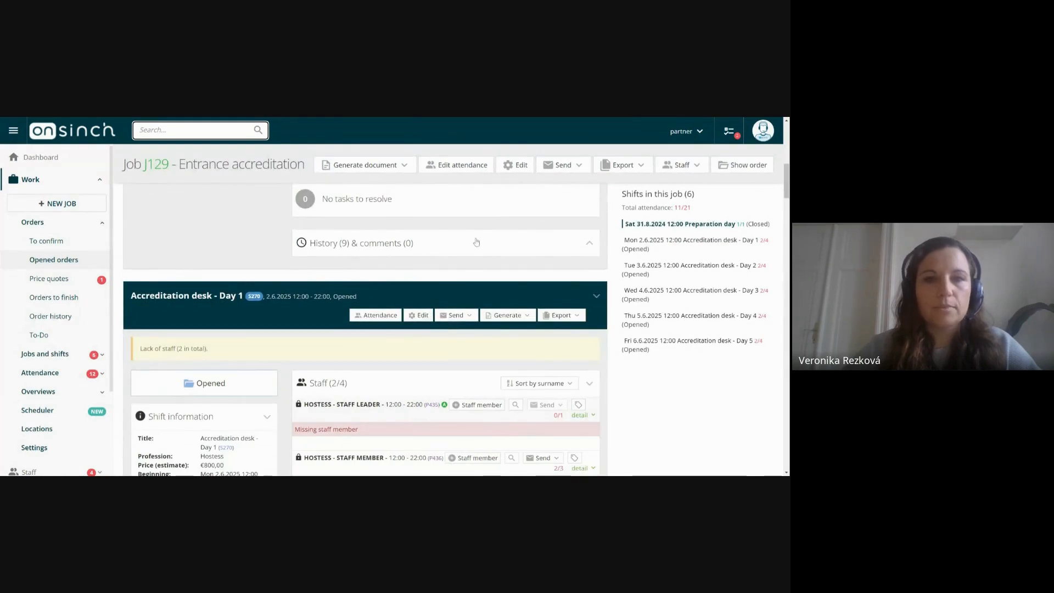
Step: Switch from the Entrance accreditation job's complex edit to the whole order's edit, and show the order's details with the navigation sidebar collapsed
left_click(514, 173)
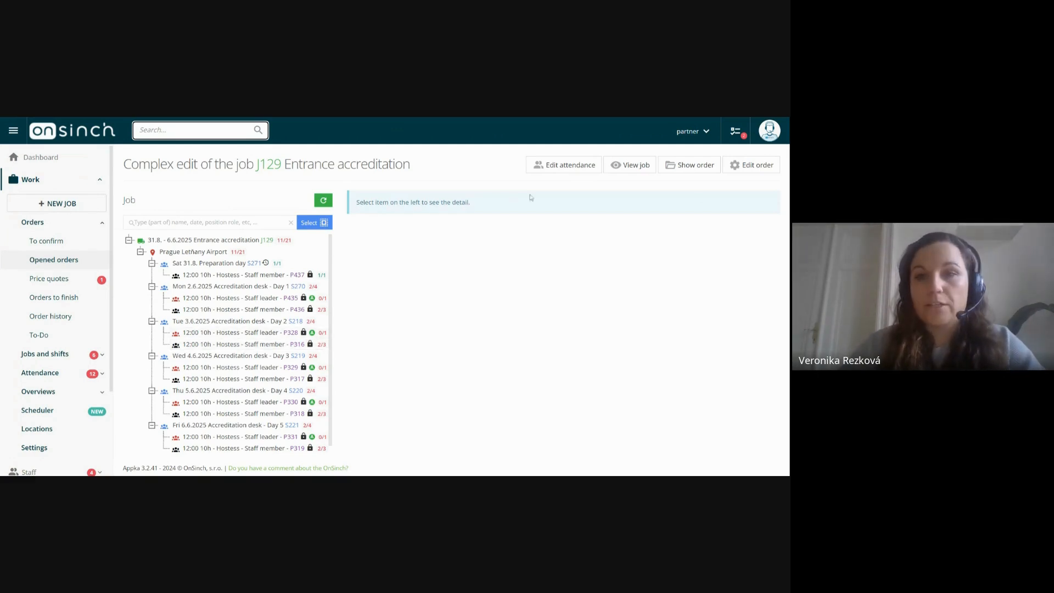
left_click(754, 167)
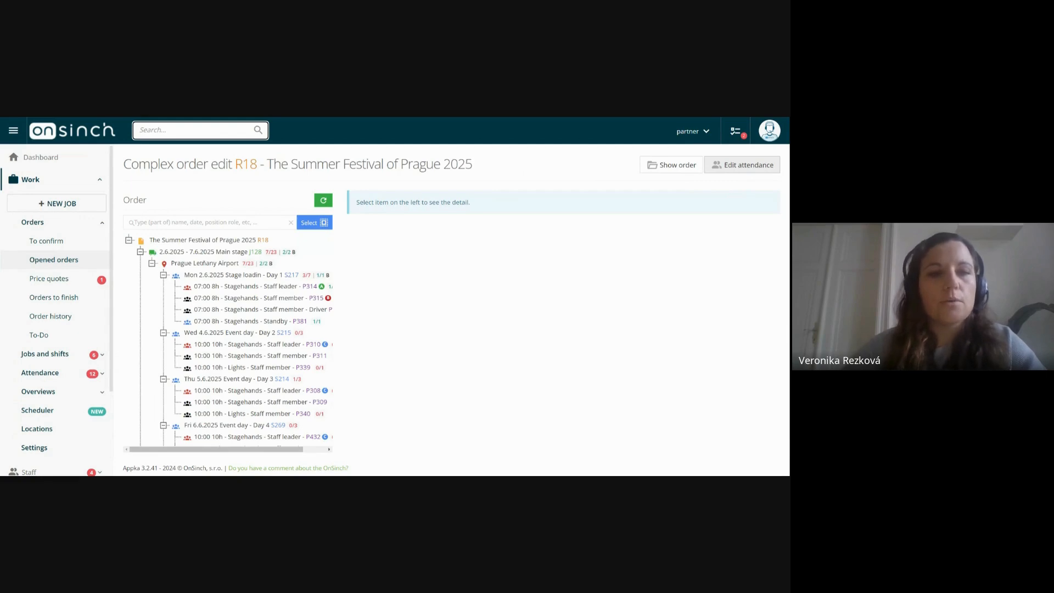
left_click(198, 243)
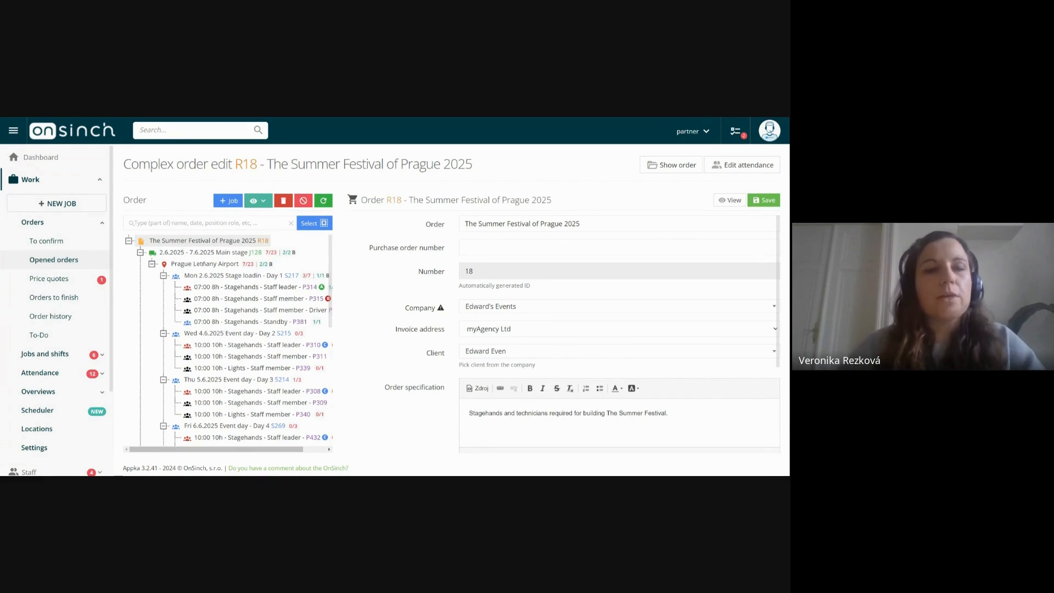
left_click(14, 132)
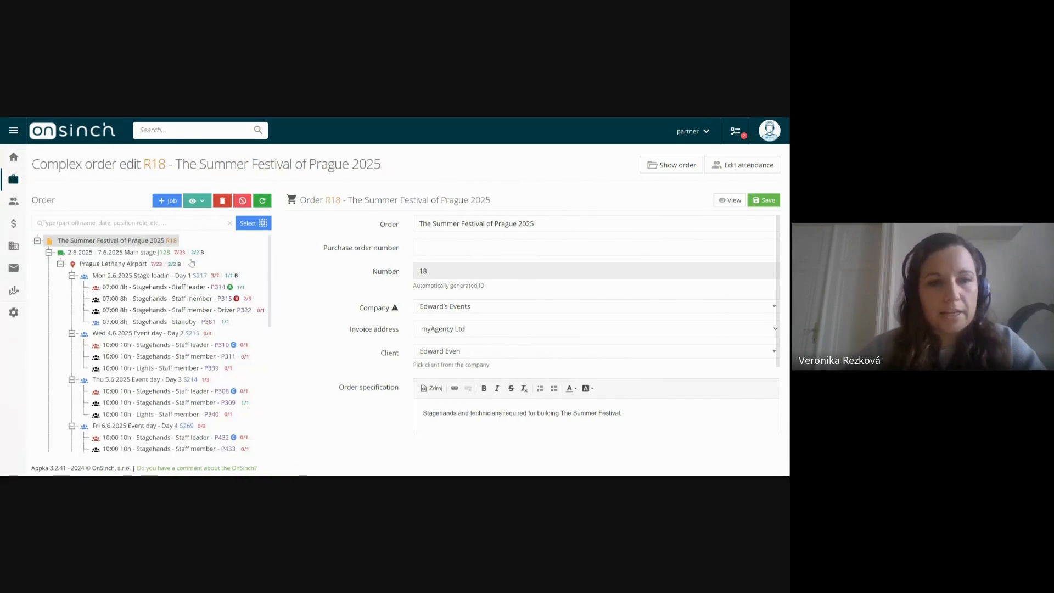
Step: View the details of the Main stage job, its Stage loadin - Day 1 shift, the staff leader position P314 and the order itself
left_click(91, 251)
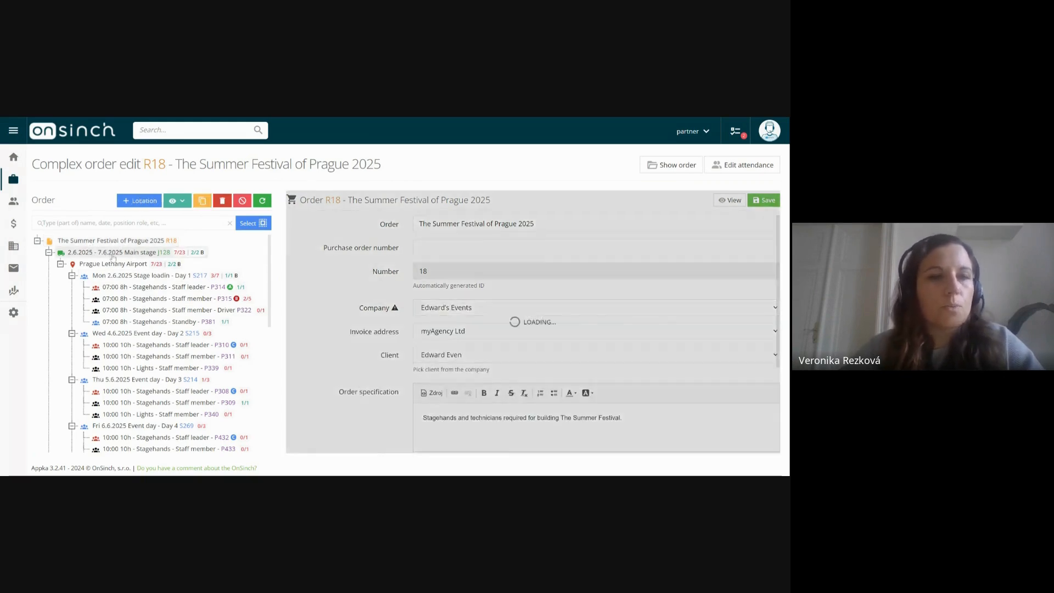
left_click(124, 276)
left_click(150, 287)
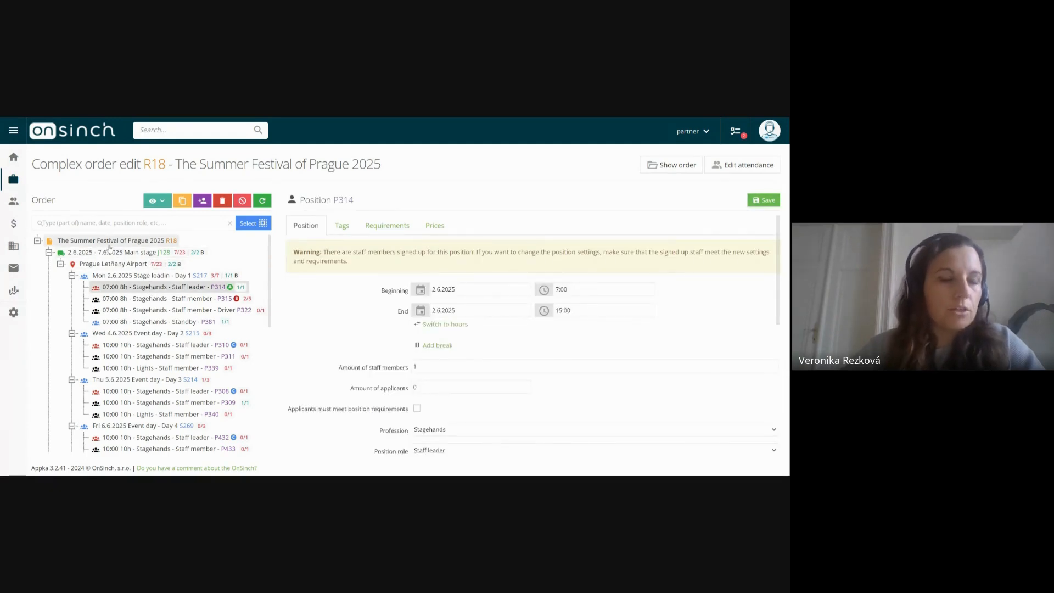
left_click(106, 243)
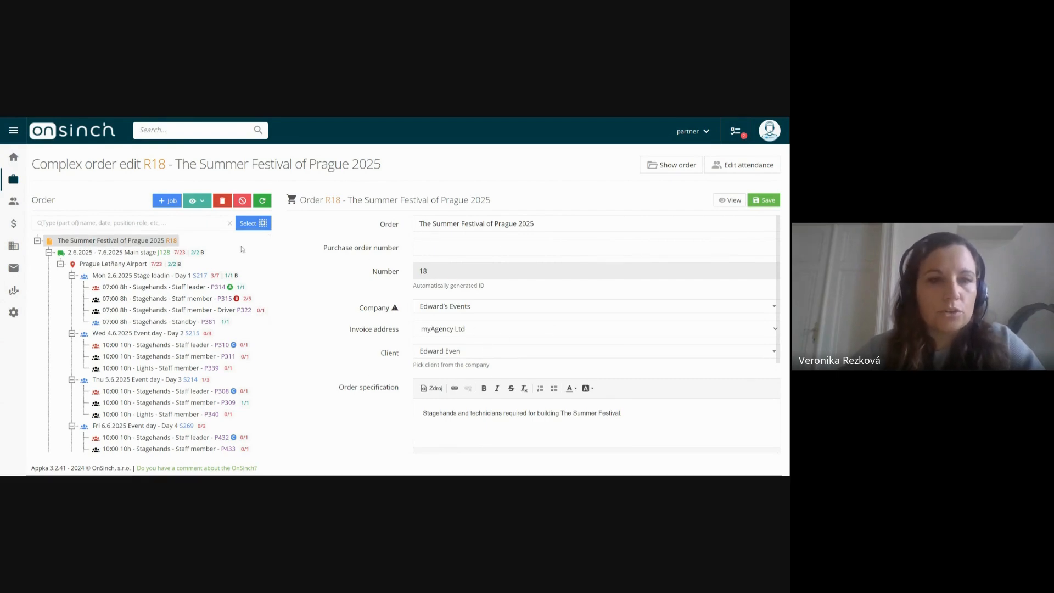
Step: Review the settings of the Main stage job and its Stage loadin - Day 1 shift, and activate the tree's search field
left_click(118, 253)
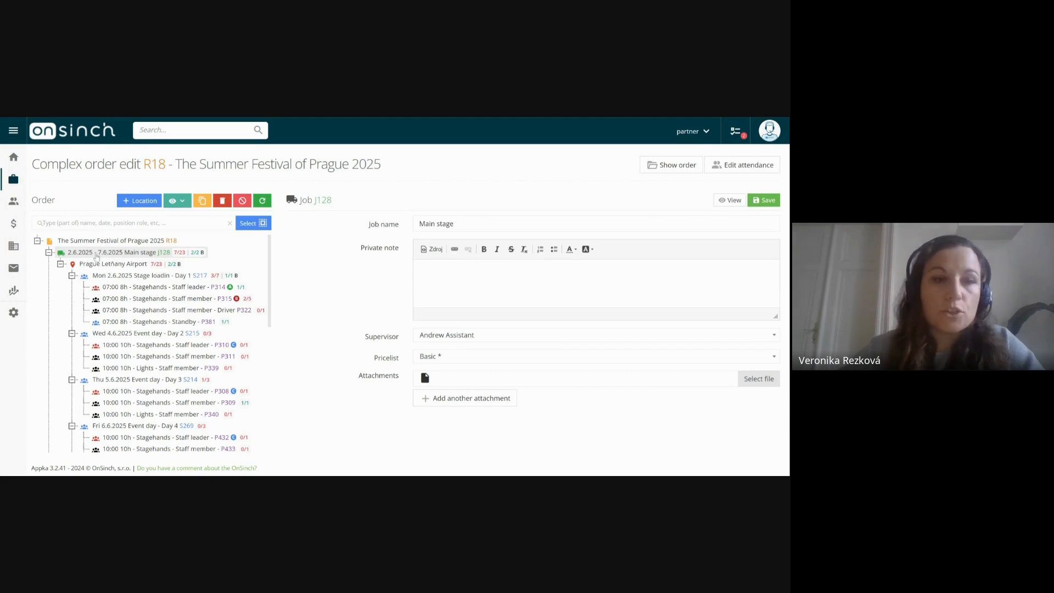
left_click(98, 255)
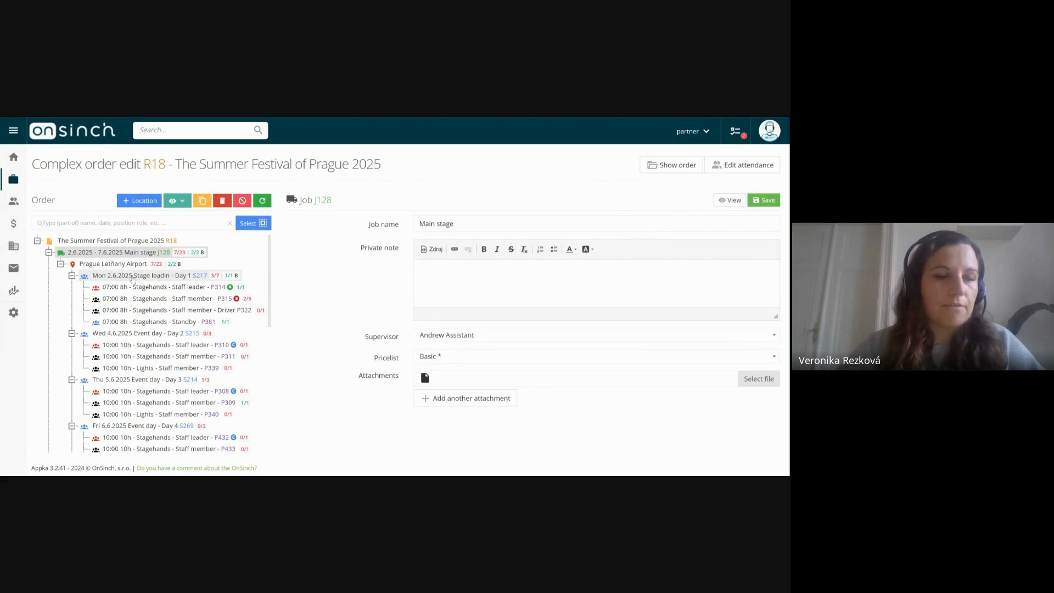
left_click(132, 279)
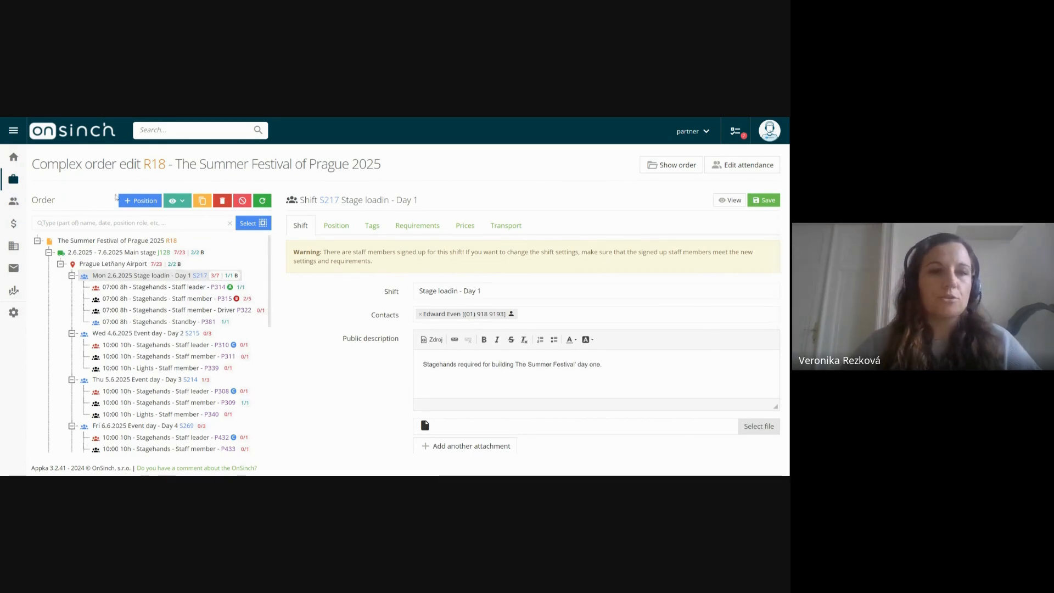
left_click(120, 223)
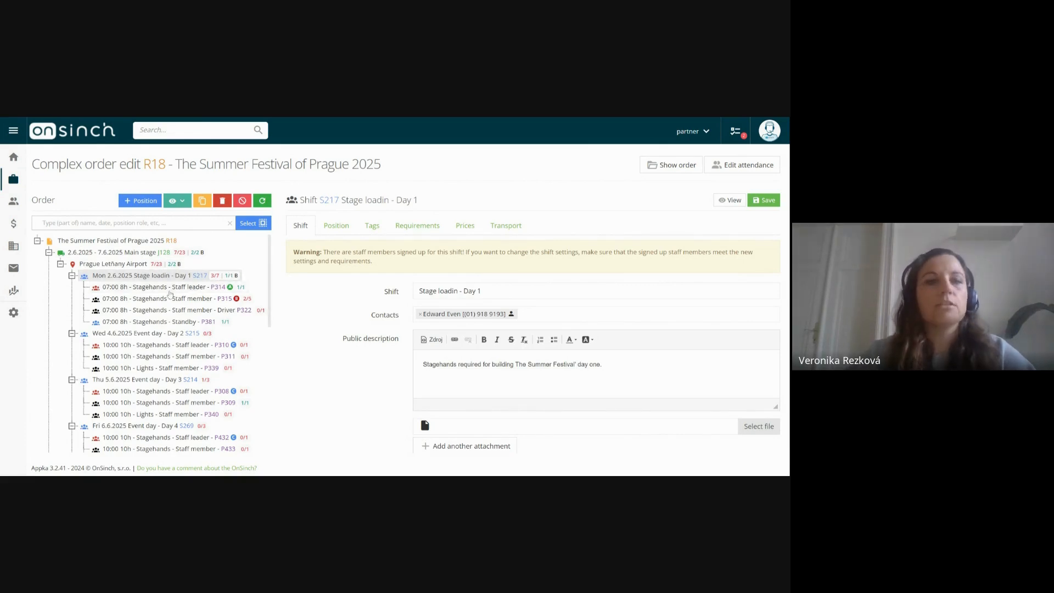
Step: View the Event day - Day 2 shift and the Stagehands staff member positions P315 and P311
left_click(129, 335)
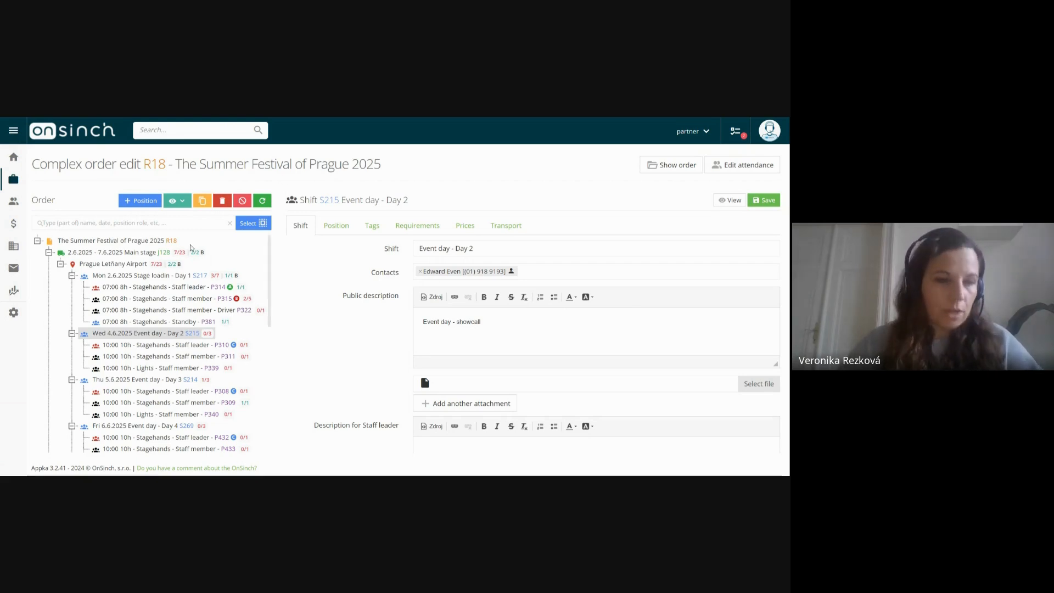
left_click(148, 300)
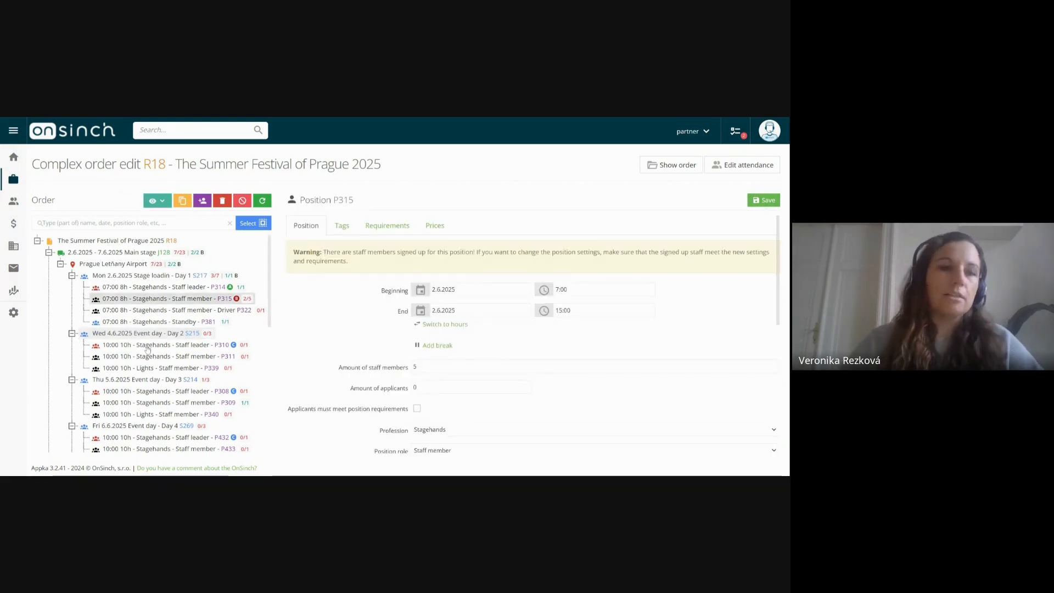
left_click(149, 356)
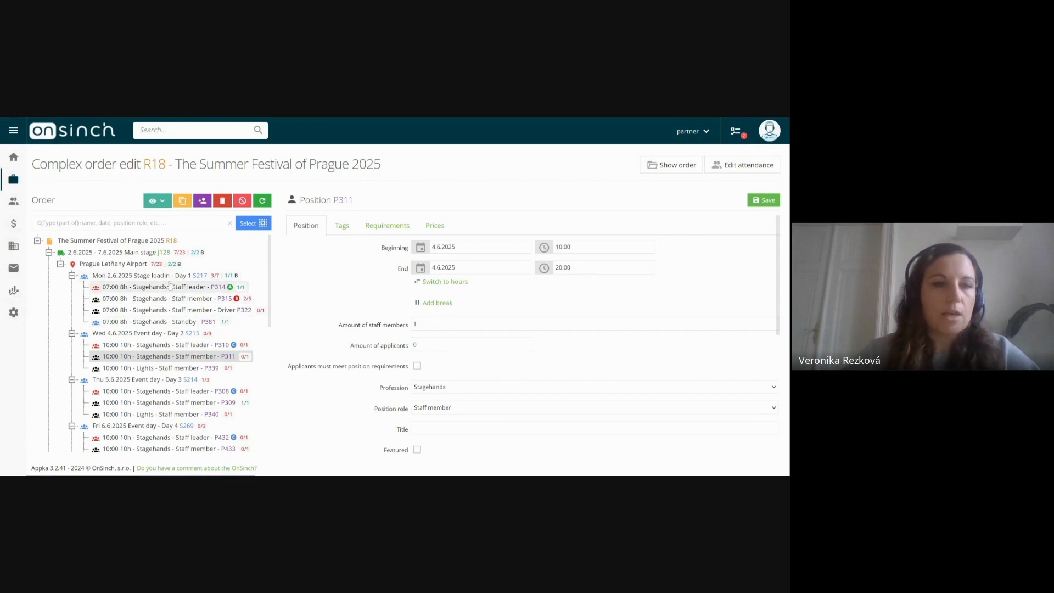
Step: Select the Stage loadin - Day 1, Event day - Day 3 and Event day - Day 4 shifts together for bulk editing
left_click(130, 279)
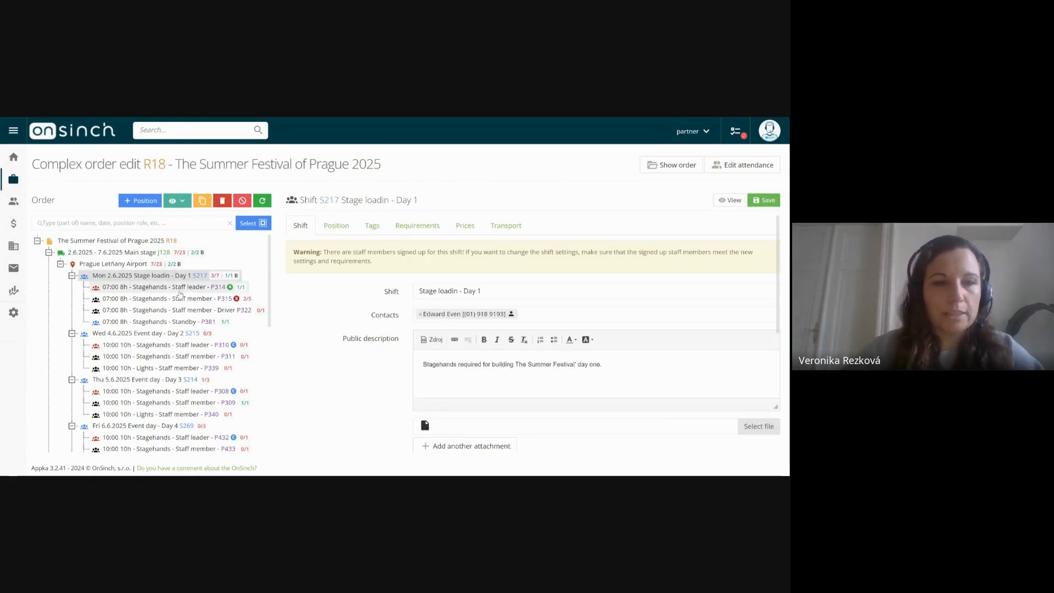
left_click(149, 382)
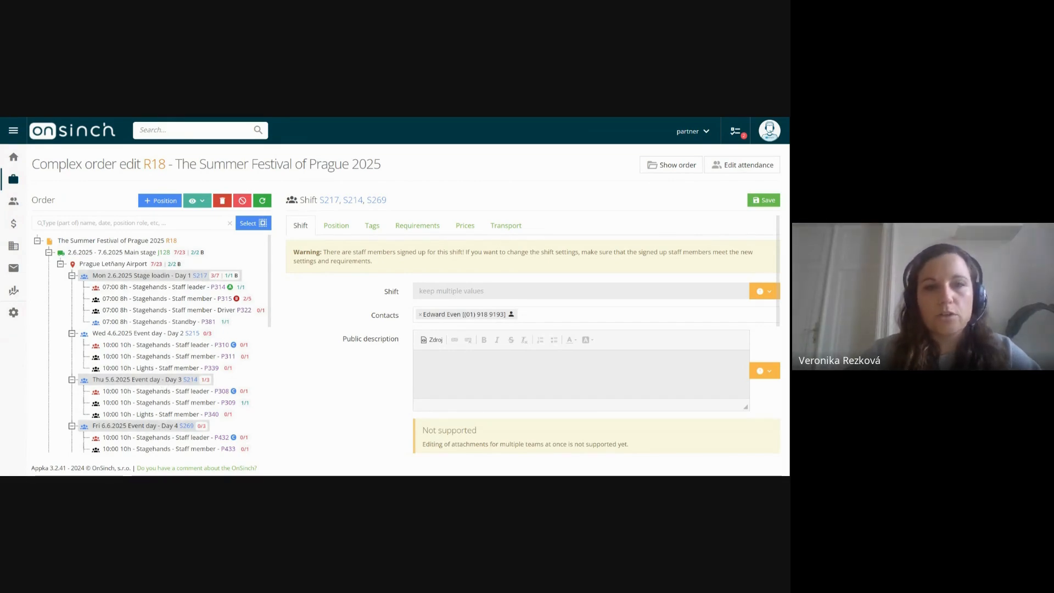
left_click_drag(299, 200, 396, 203)
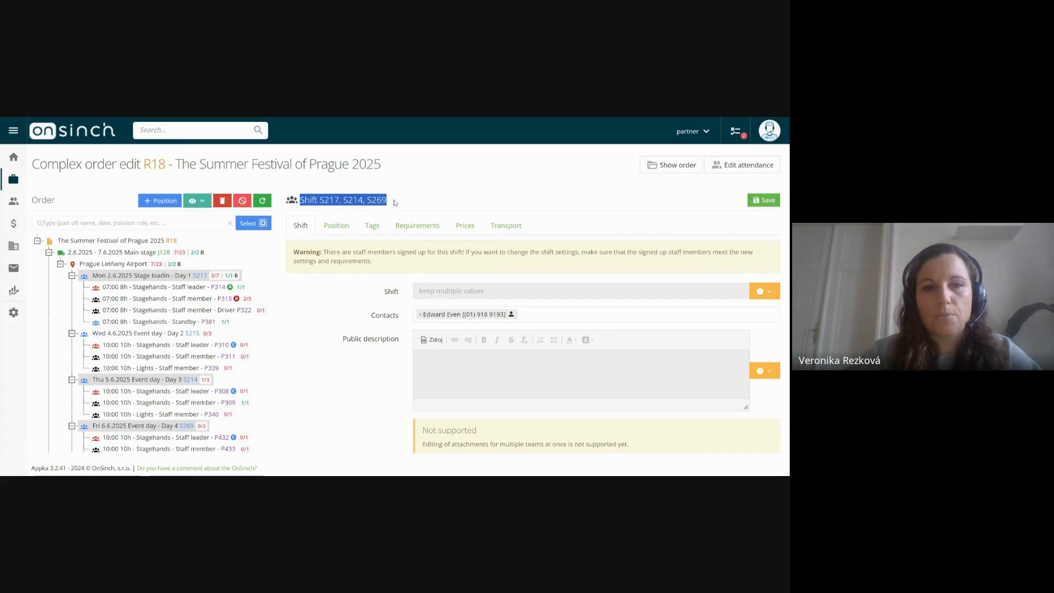
left_click(396, 203)
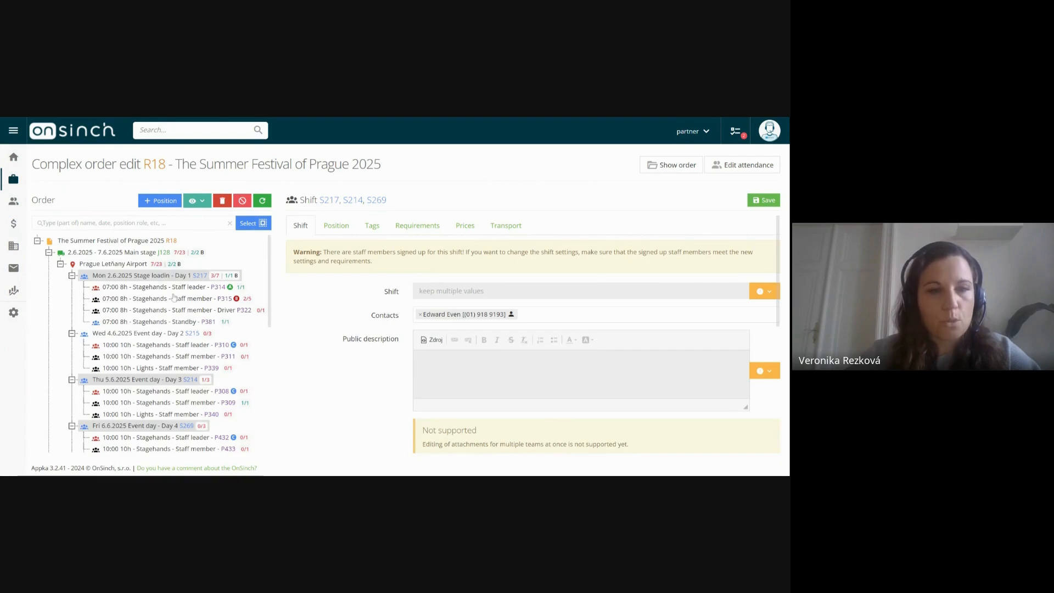
Step: Add the Accreditation desk - Day 1 and Day 2 shifts of the Entrance accreditation job to the selection
scroll(176, 333, "down", 5)
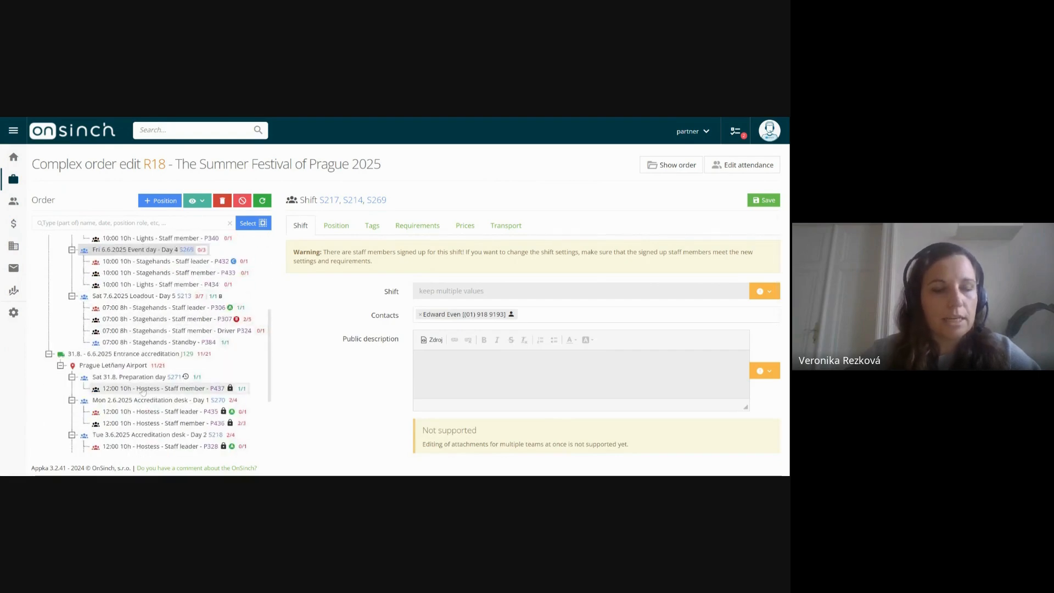
left_click(136, 401, "ctrl")
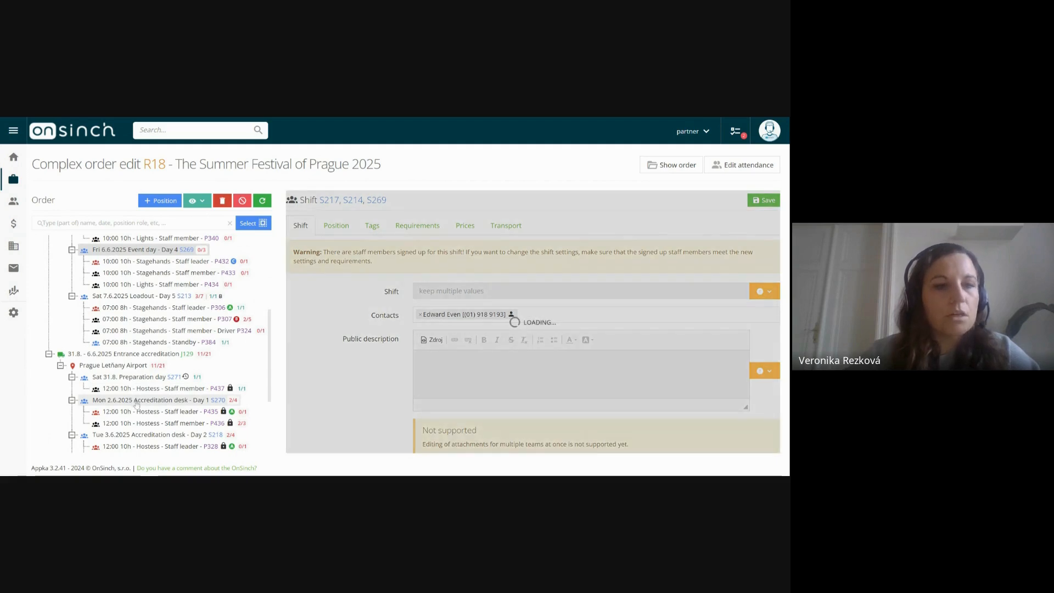
left_click(155, 436, "ctrl")
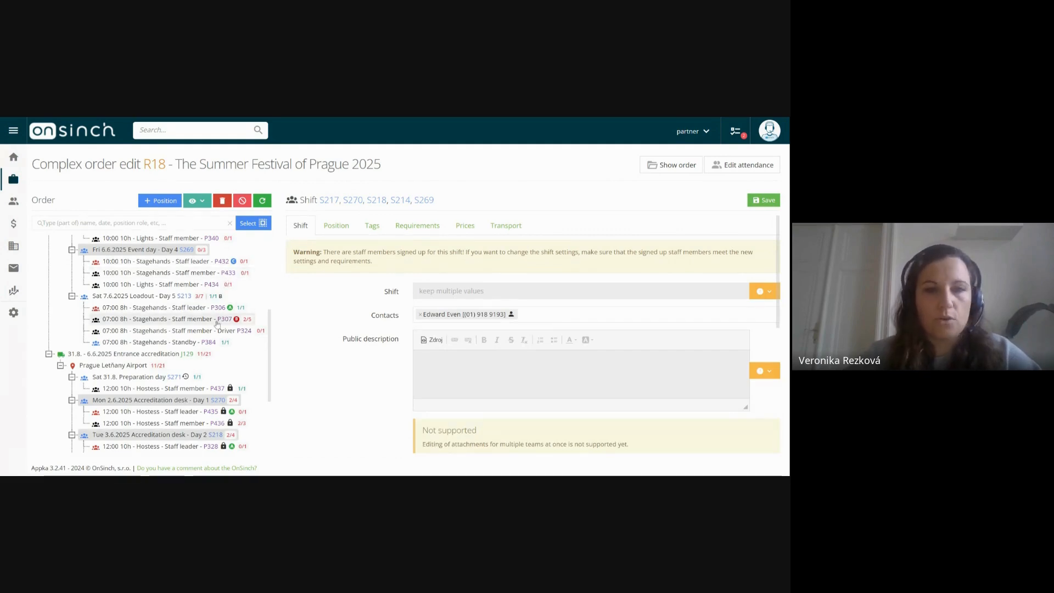
scroll(209, 313, "up", 4)
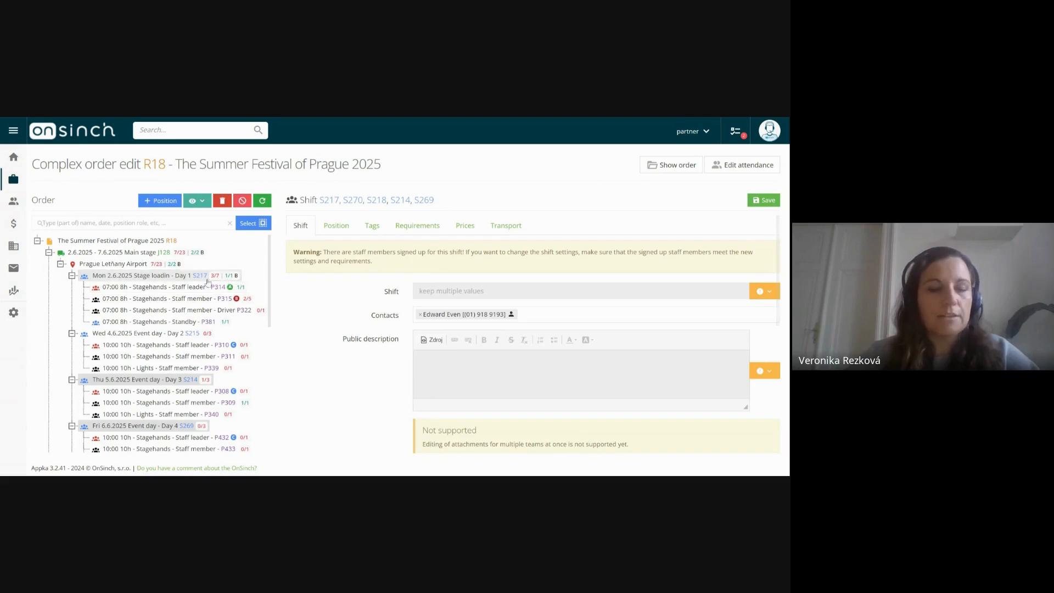
Step: Try to add the Event day - Day 2 Stagehands staff leader position P310 to the selected shifts, and remove it from the selection again
left_click(163, 350, "ctrl")
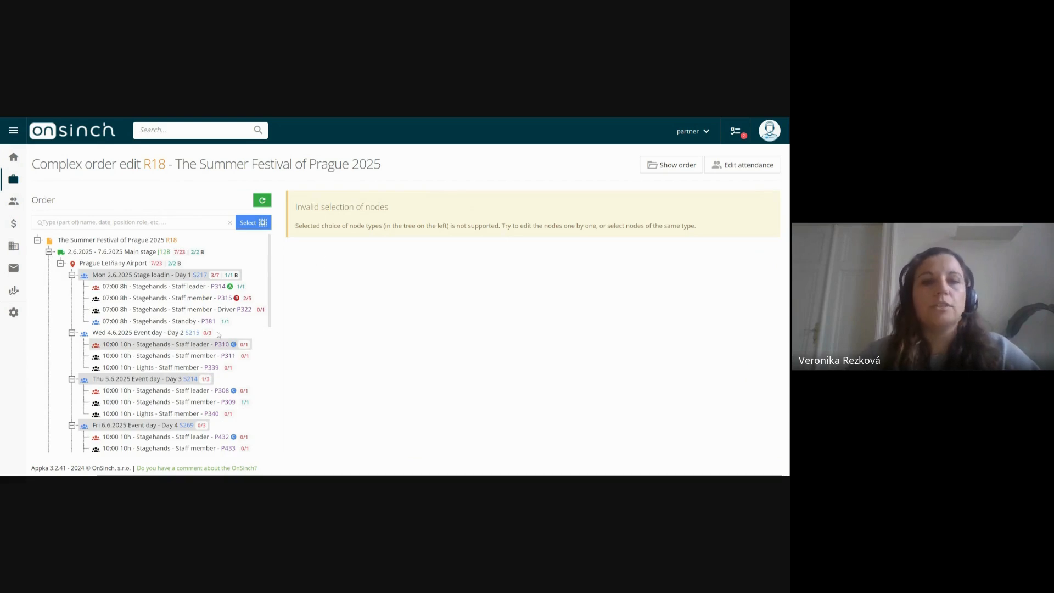
left_click_drag(295, 207, 712, 226)
left_click(607, 238)
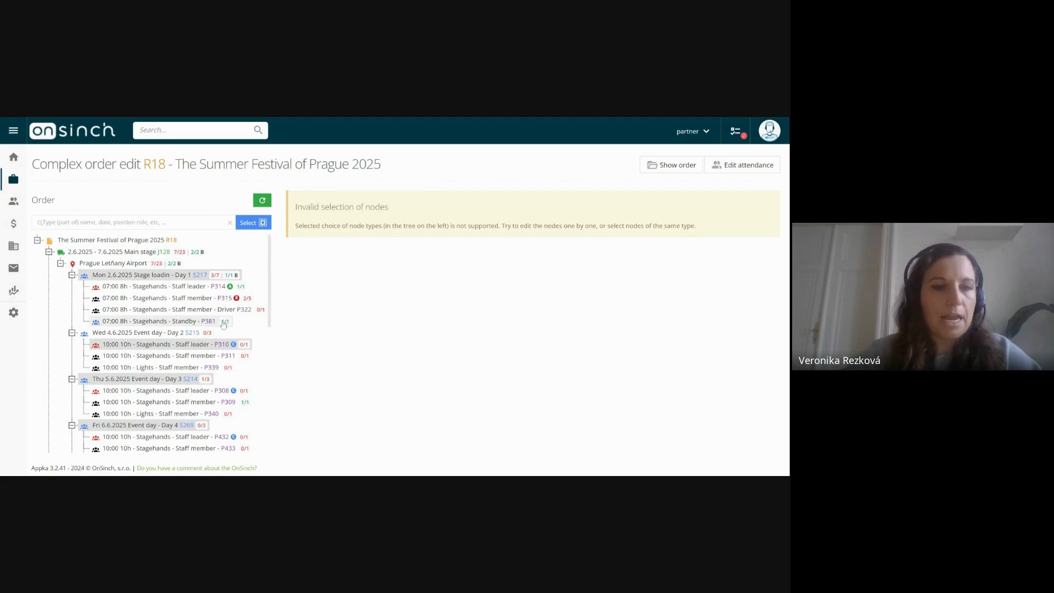
left_click(160, 349, "ctrl")
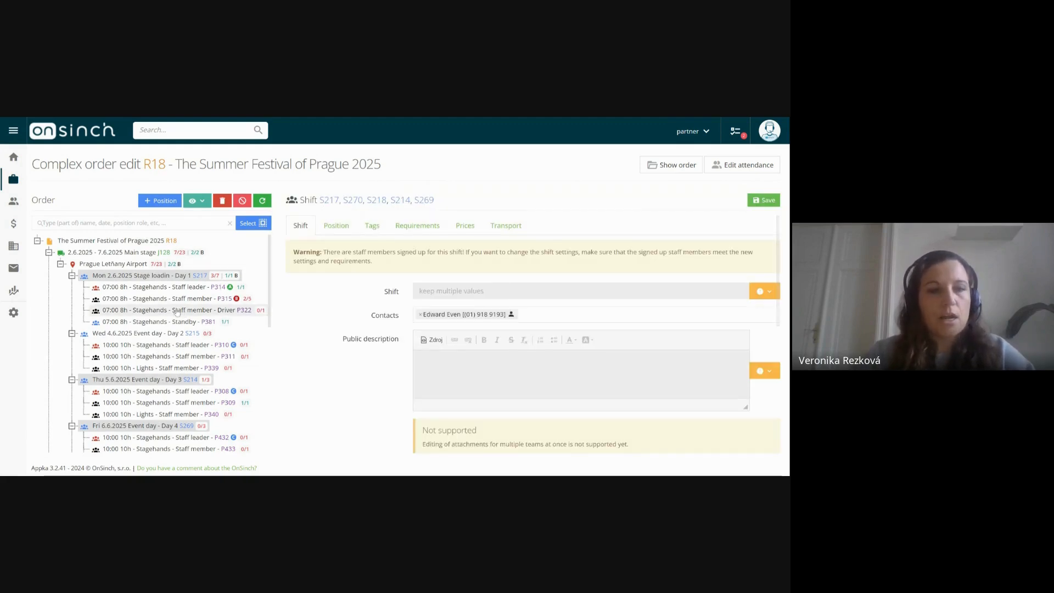
Step: View the settings of the Main stage job and its Stage loadin - Day 1 and Loadout - Day 5 shifts individually
left_click(112, 254)
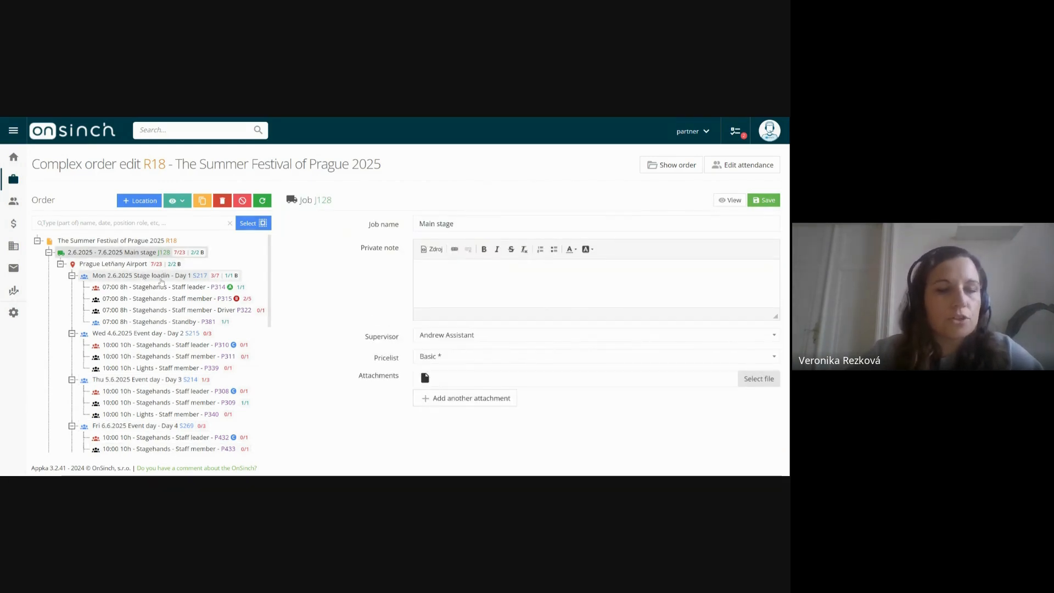
left_click(164, 275)
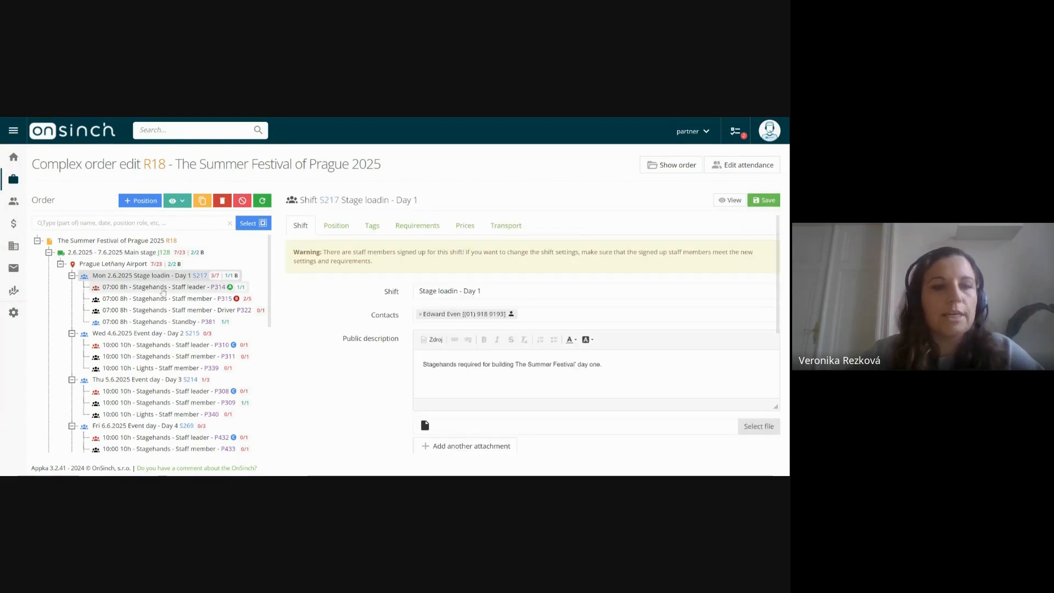
scroll(179, 323, "down", 1)
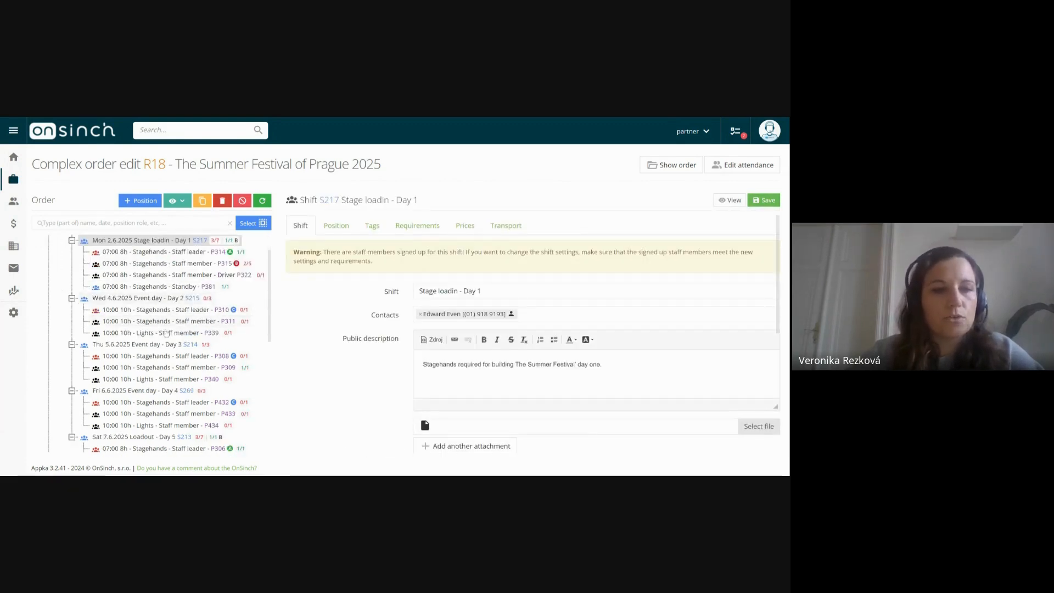
scroll(166, 338, "down", 1)
left_click(159, 404)
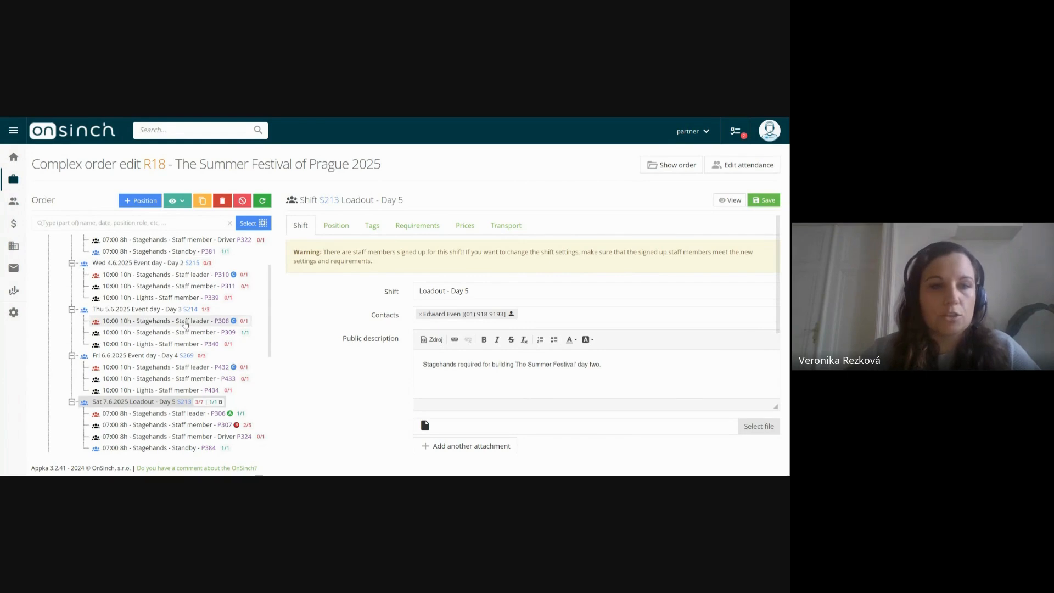
Step: Select the Event day - Day 2 and Event day - Day 3 shifts together for bulk editing
scroll(185, 324, "up", 1)
left_click(145, 300)
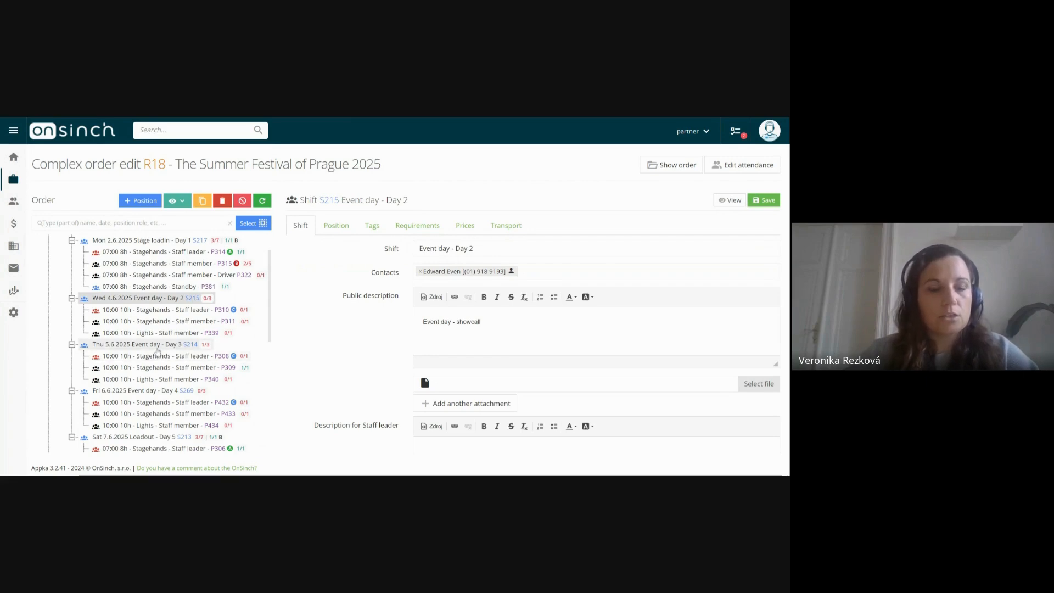
left_click(157, 351)
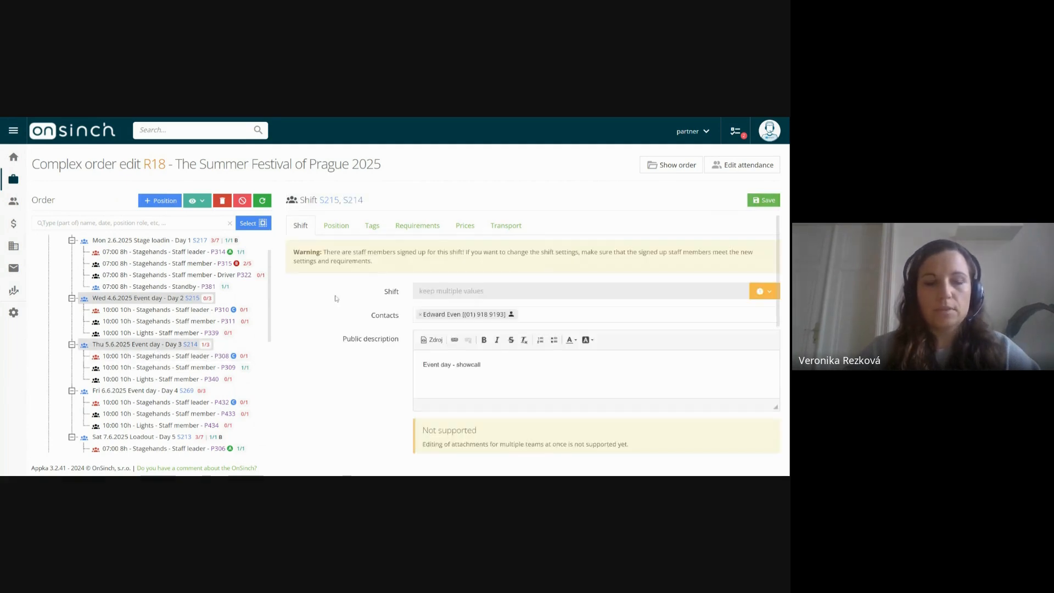
left_click_drag(320, 200, 358, 201)
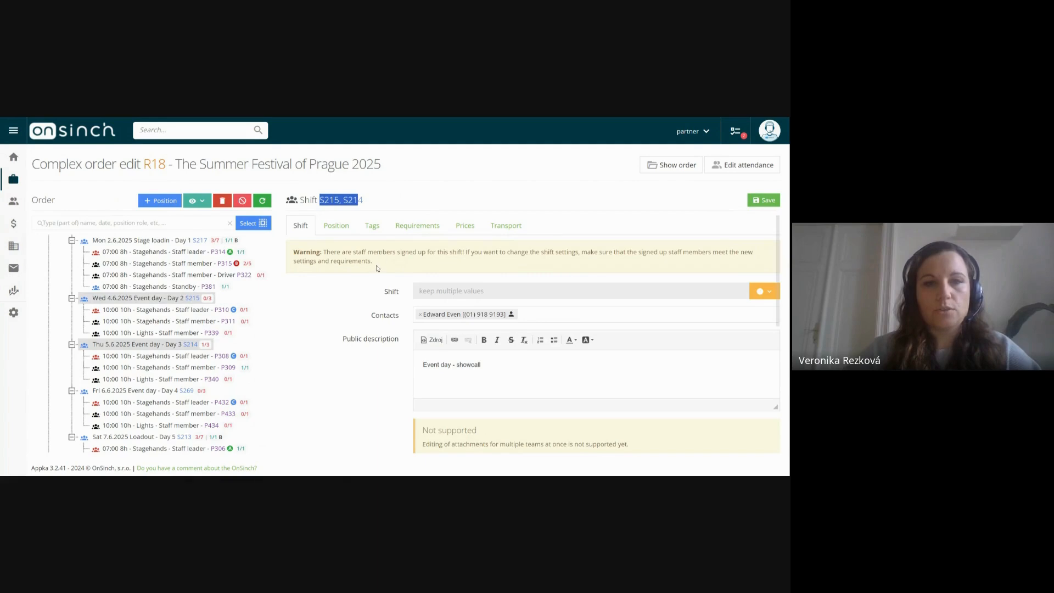
Step: Examine the options for the differing beginning dates in the position settings of the two selected Event day shifts
left_click(335, 231)
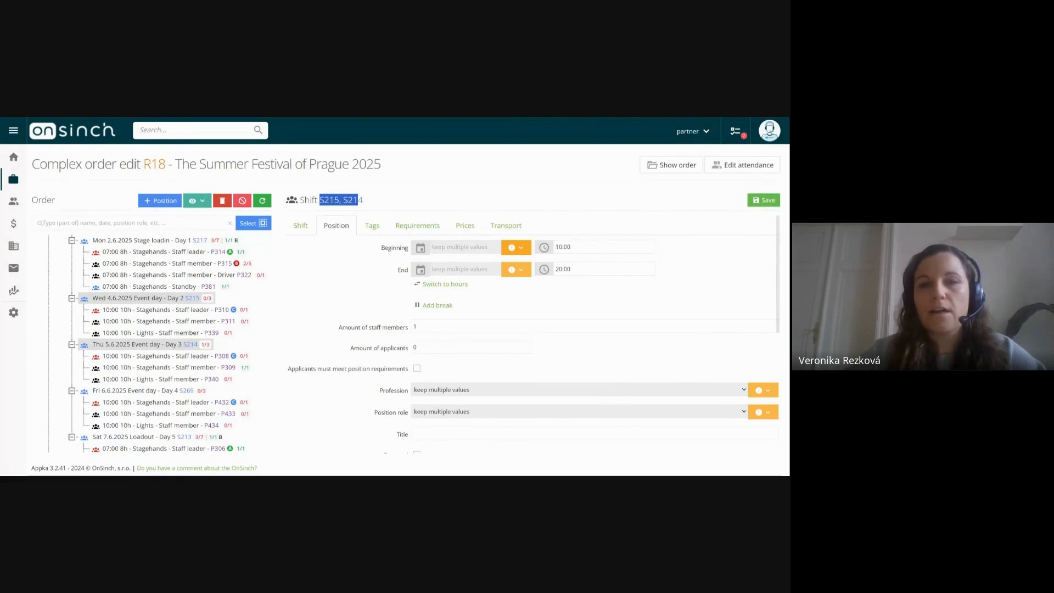
left_click(519, 249)
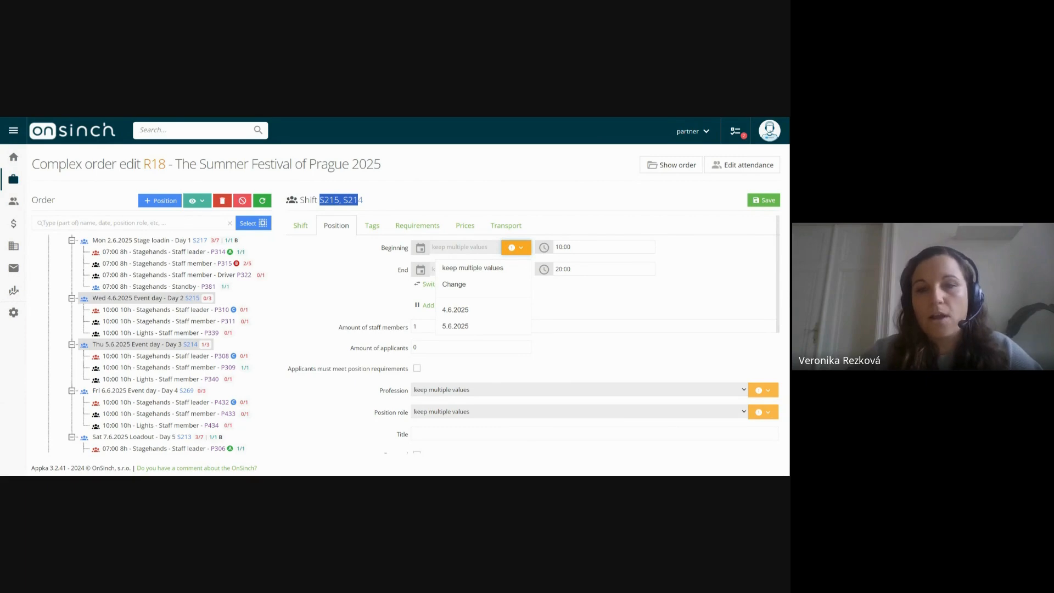
left_click(576, 297)
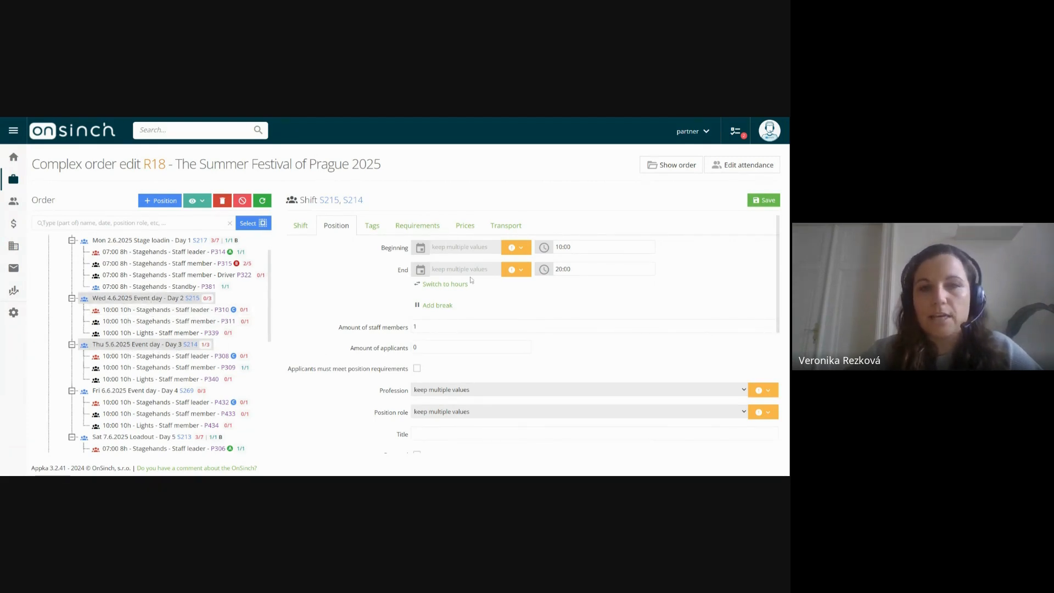
left_click(516, 247)
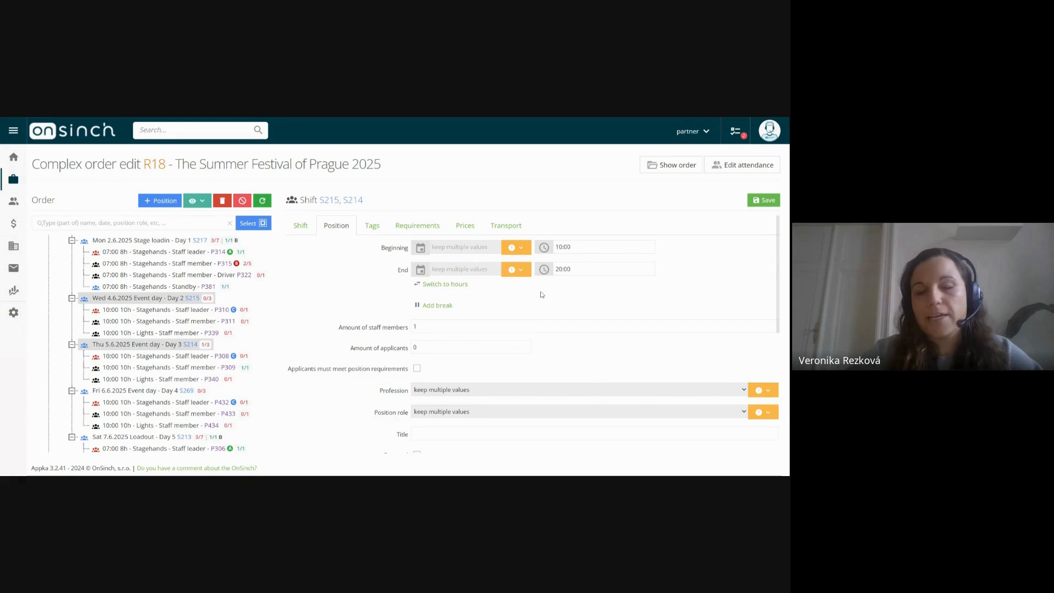
mouse_move(512, 250)
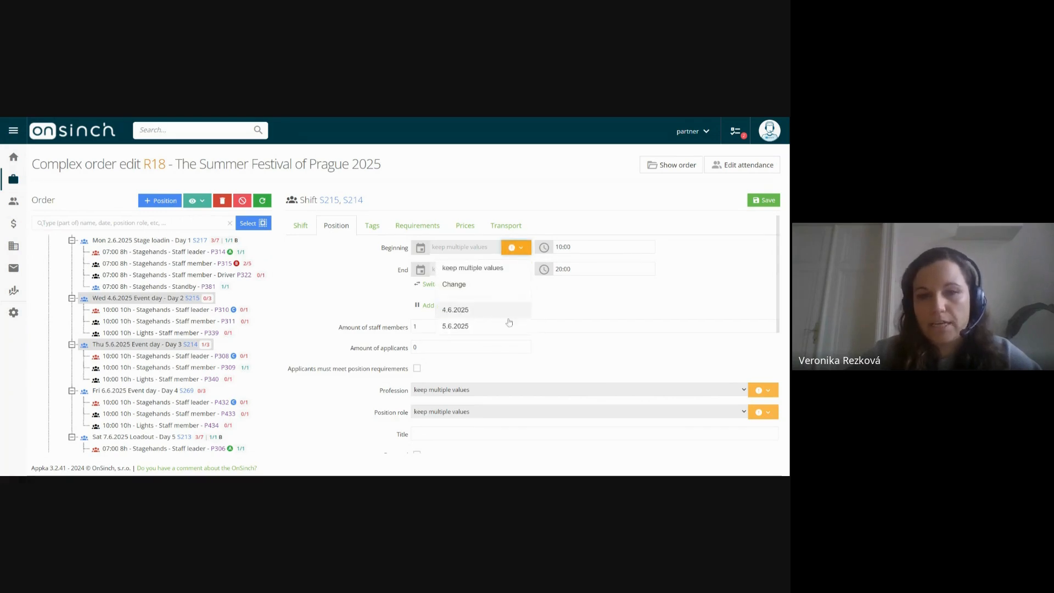
left_click(569, 327)
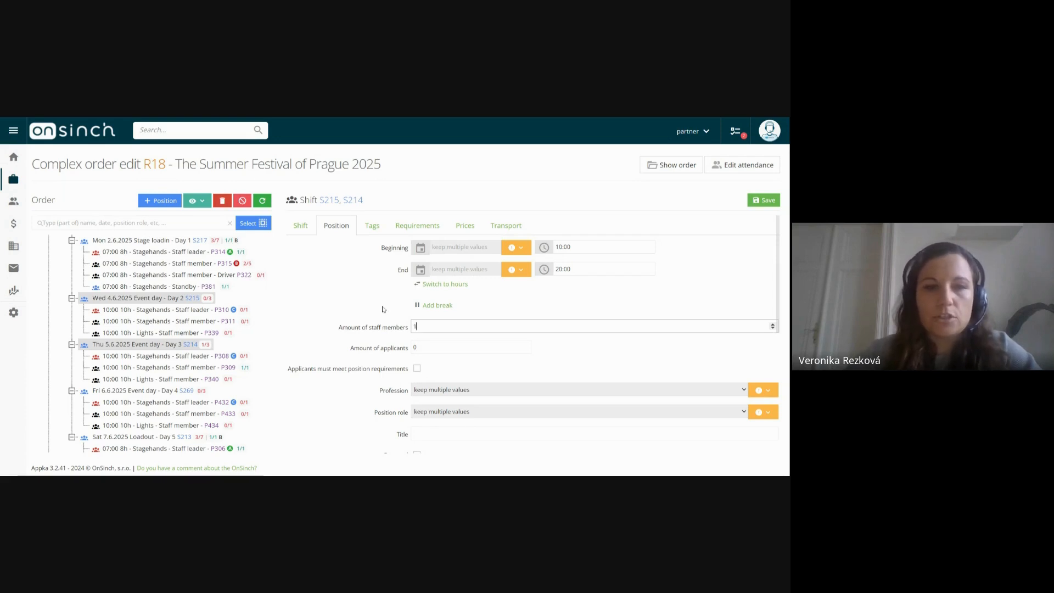
Step: Switch the end of both Event day shifts to hours, set their beginning time to 11:00 and save
left_click(455, 285)
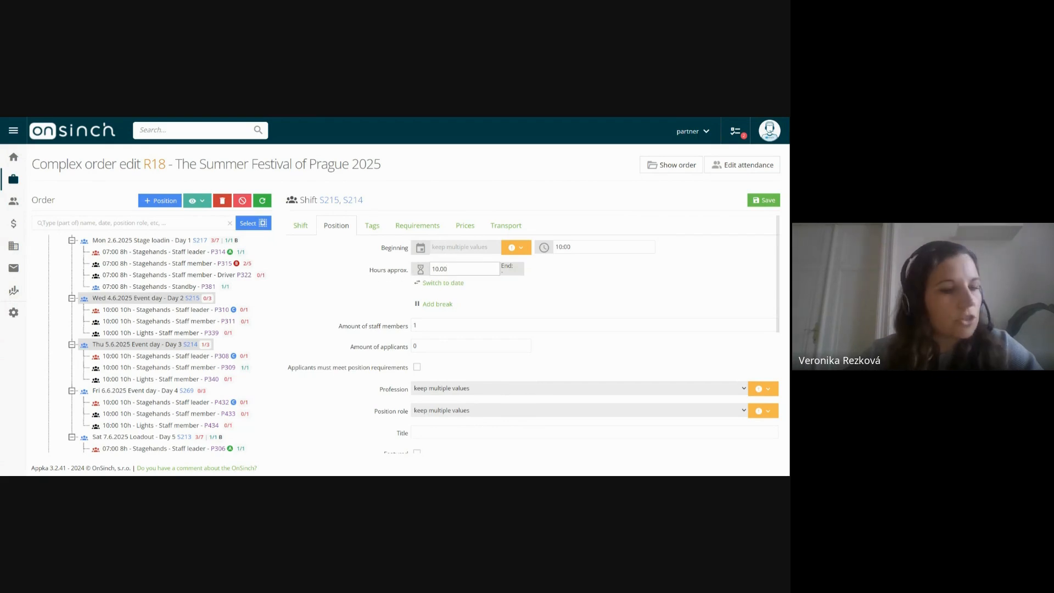
left_click(582, 247)
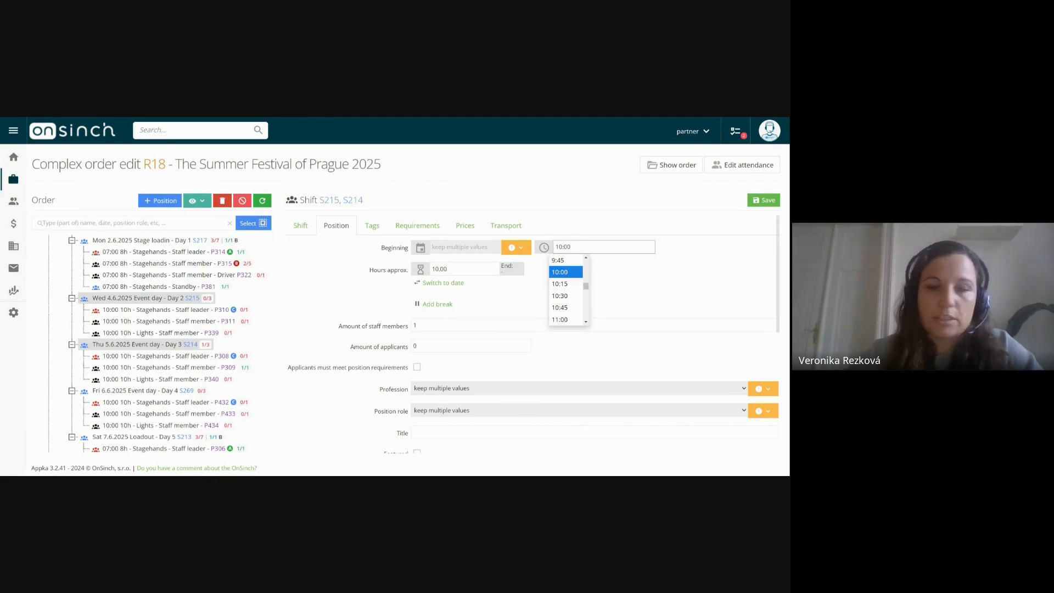
left_click(560, 322)
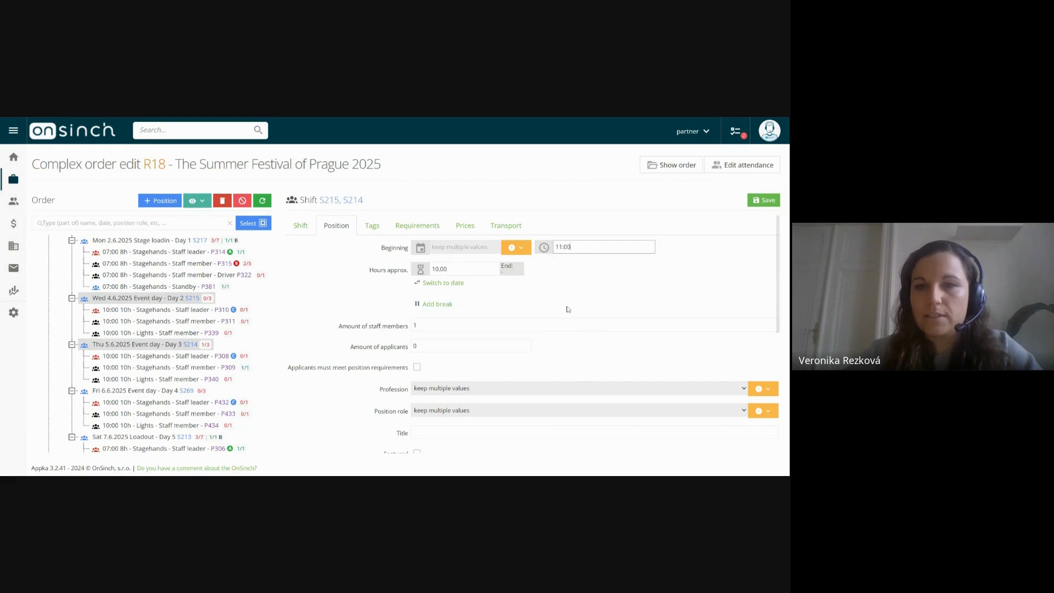
left_click(758, 201)
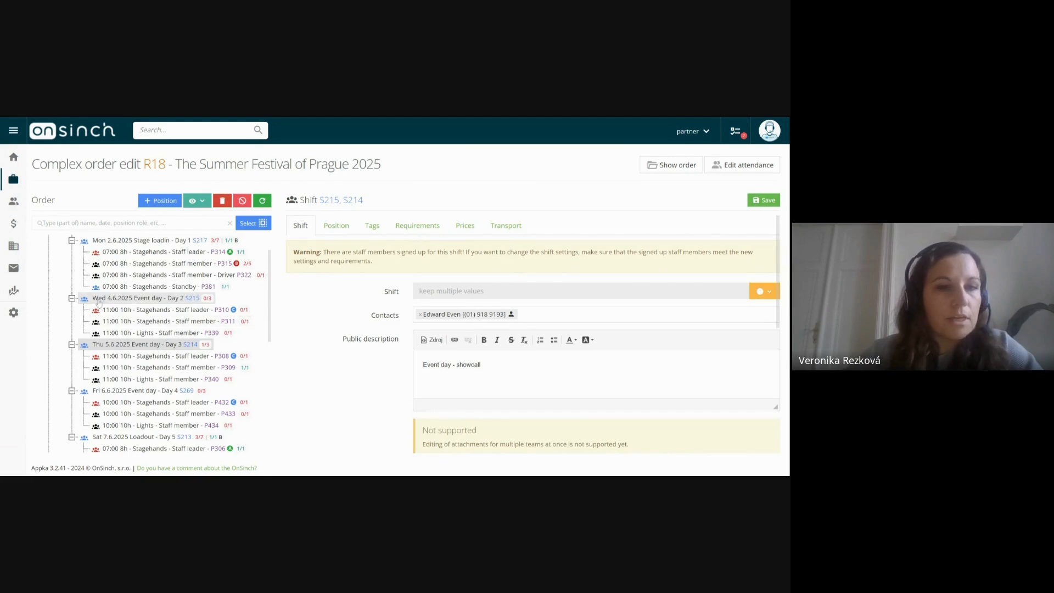
Step: Check the Event day - Day 2 and Day 3 shifts individually, and collapse the Main stage job's Prague Letňany Airport location
left_click(125, 301)
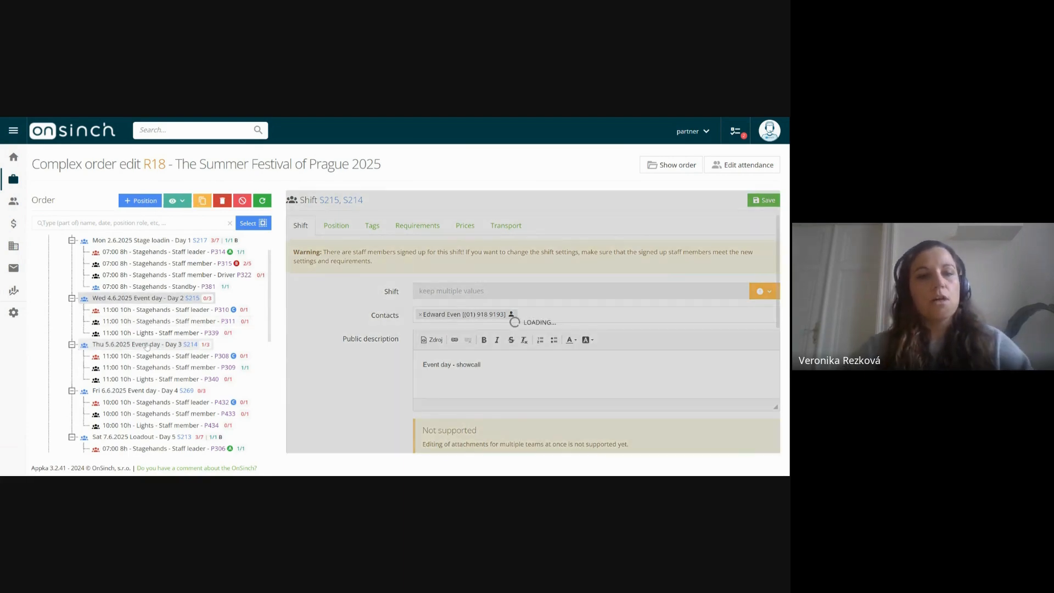
left_click(131, 349)
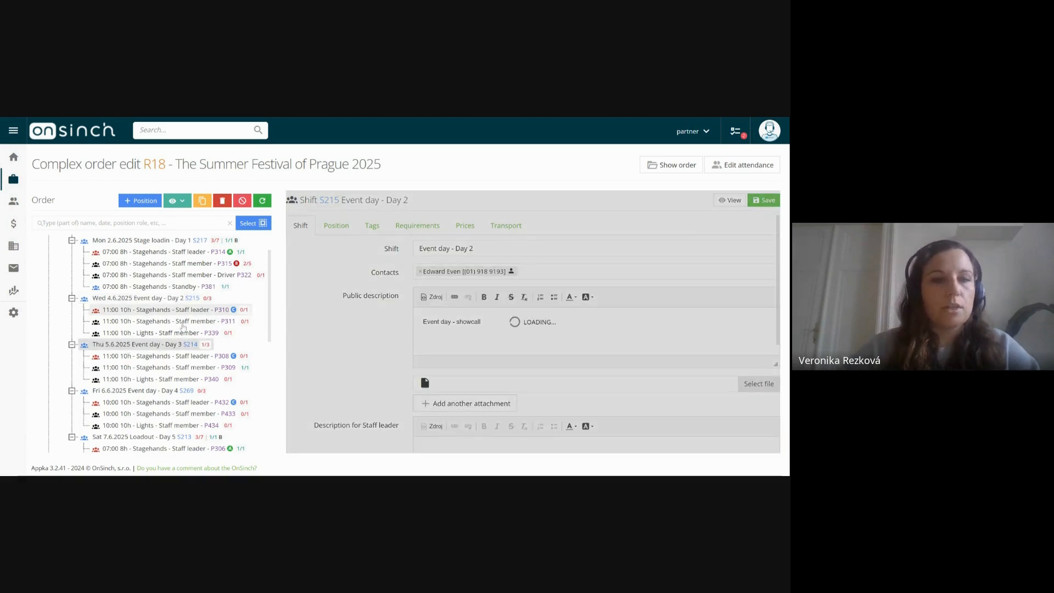
scroll(183, 326, "up", 1)
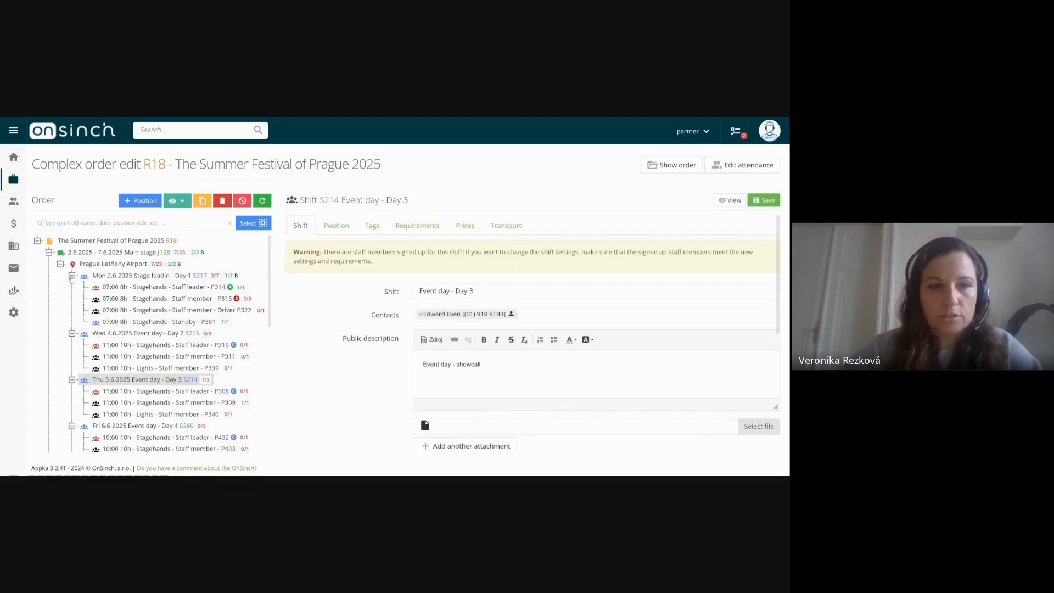
left_click(71, 276)
left_click(71, 287)
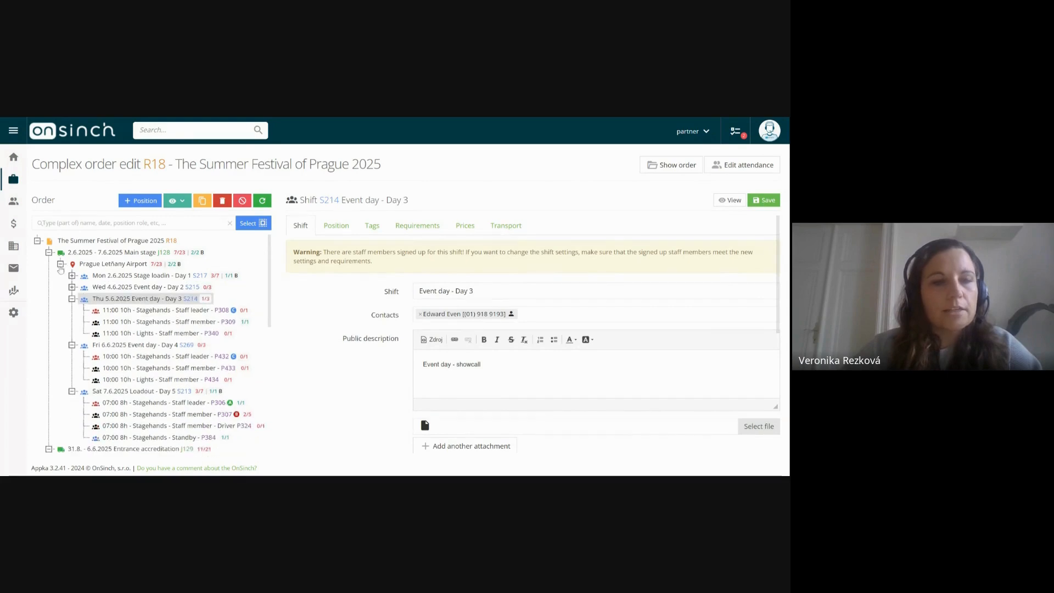
left_click(61, 265)
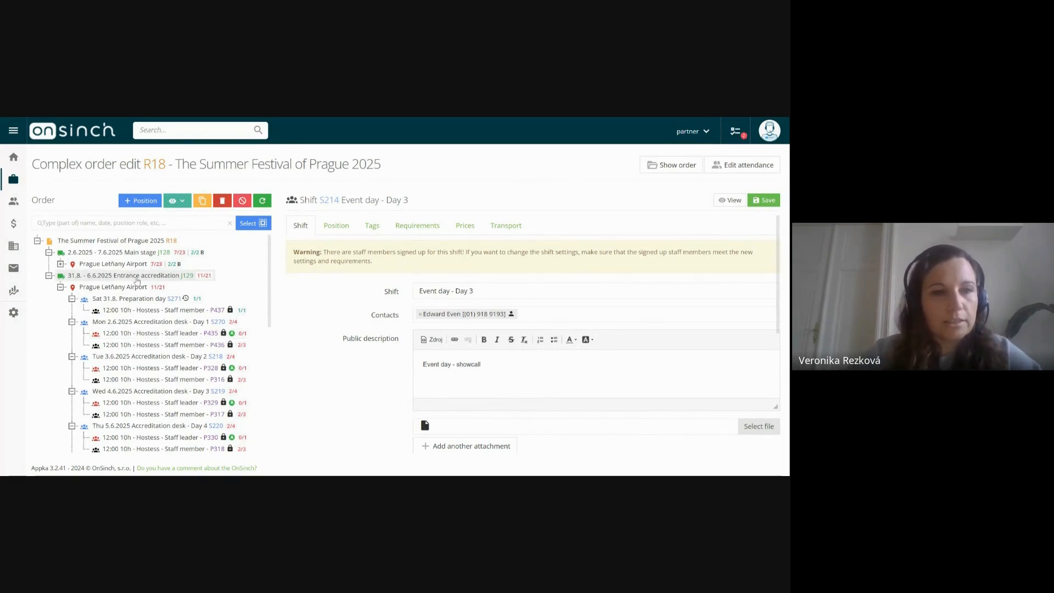
Step: View the Entrance accreditation job and select its Accreditation desk shifts from Day 1 through Day 4 as one range
left_click(137, 276)
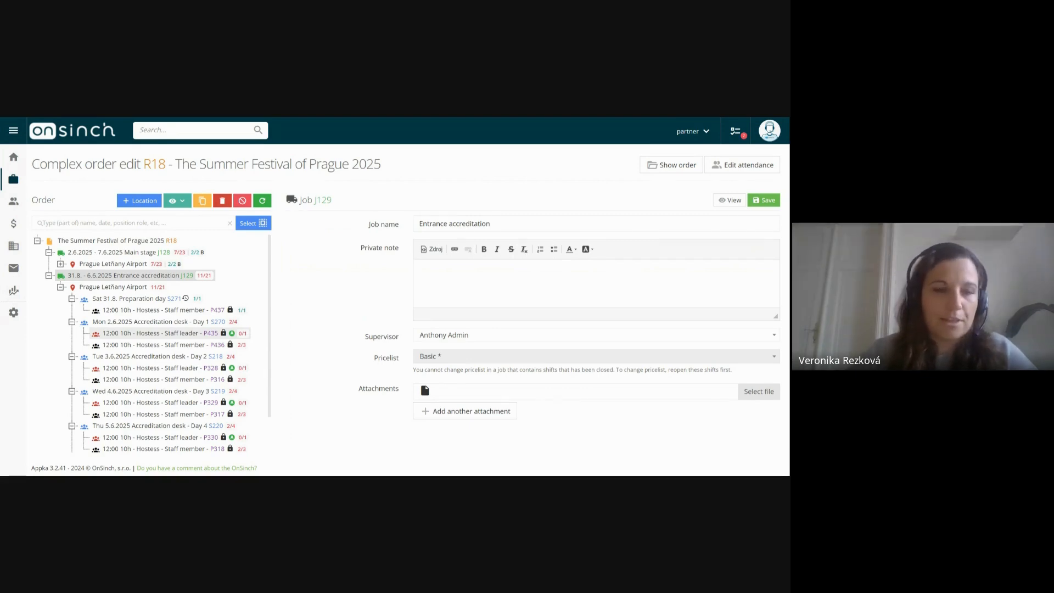
left_click(140, 327)
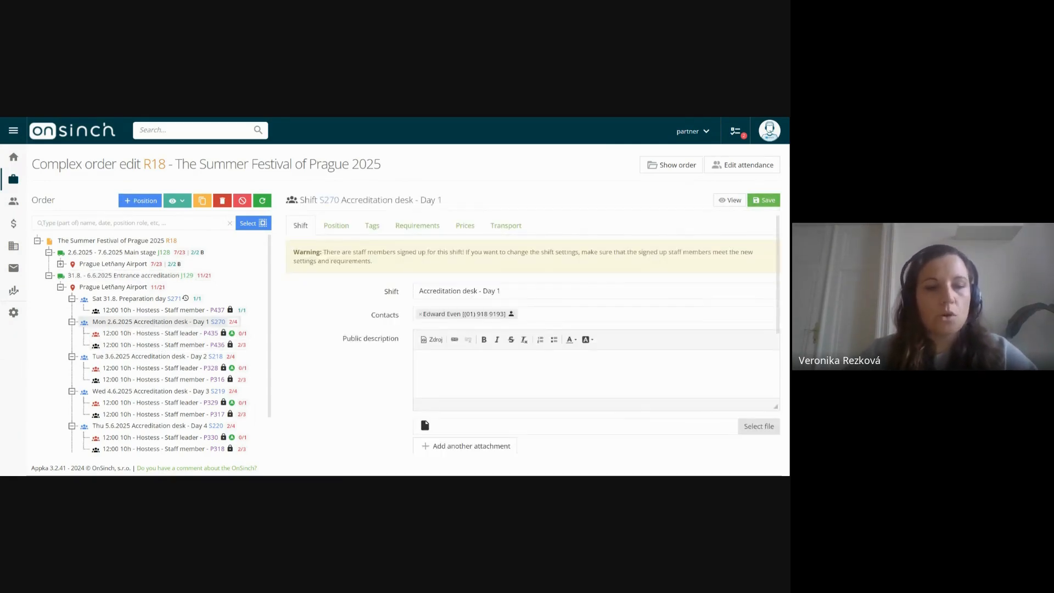
scroll(192, 359, "down", 2)
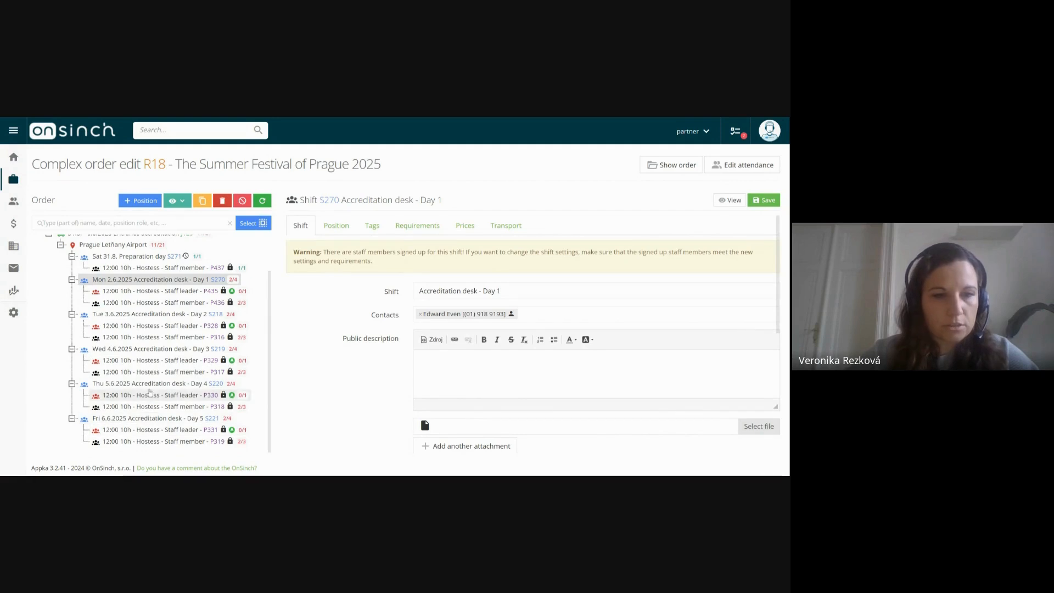
left_click(149, 387, "shift")
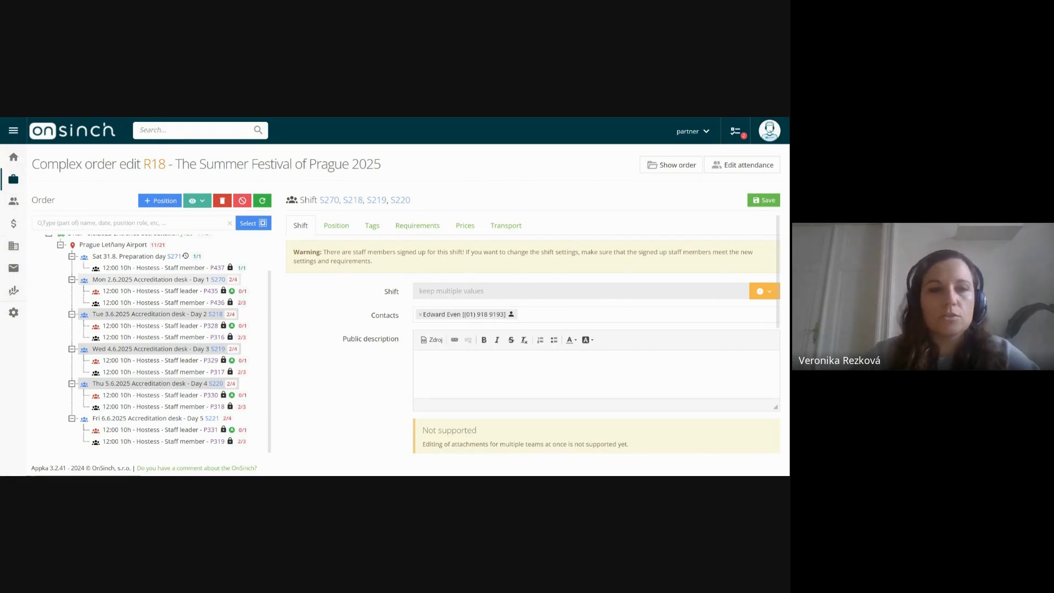
Step: Select the Accreditation desk - Day 1, Day 2 and Day 3 shifts one by one
left_click(141, 281)
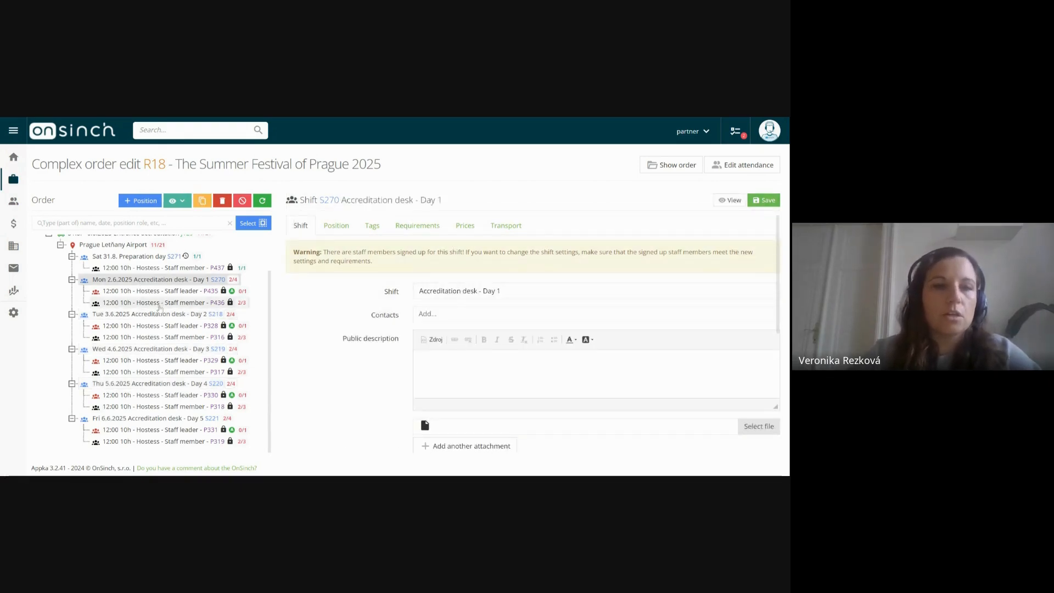
left_click(157, 315, "ctrl")
left_click(153, 352, "ctrl")
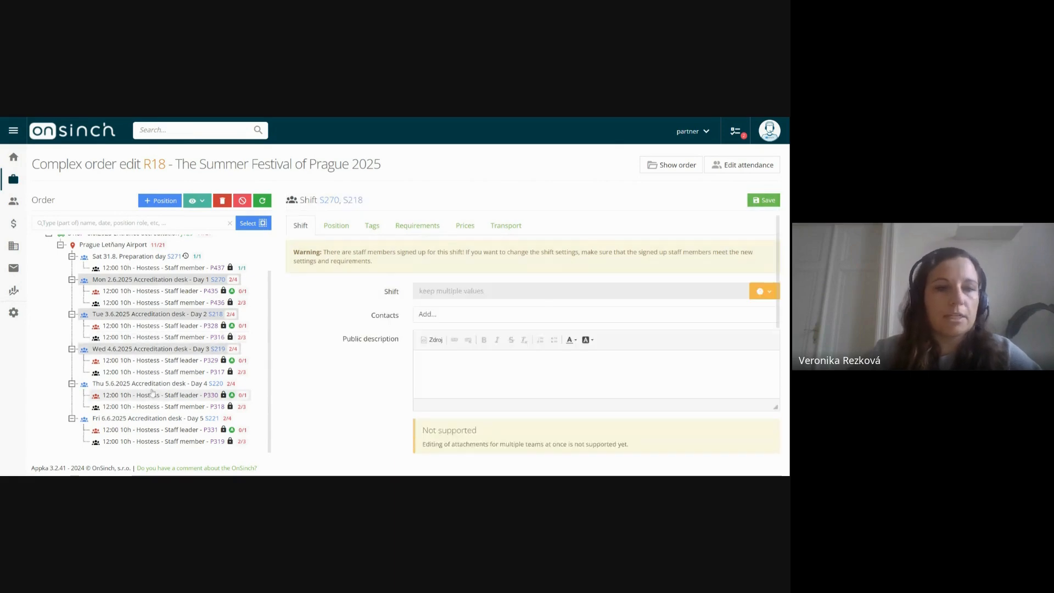
Step: Select the Accreditation desk shifts Day 1 to Day 4 as a range, and replace that selection with the range Day 2 to Day 5
left_click(146, 282)
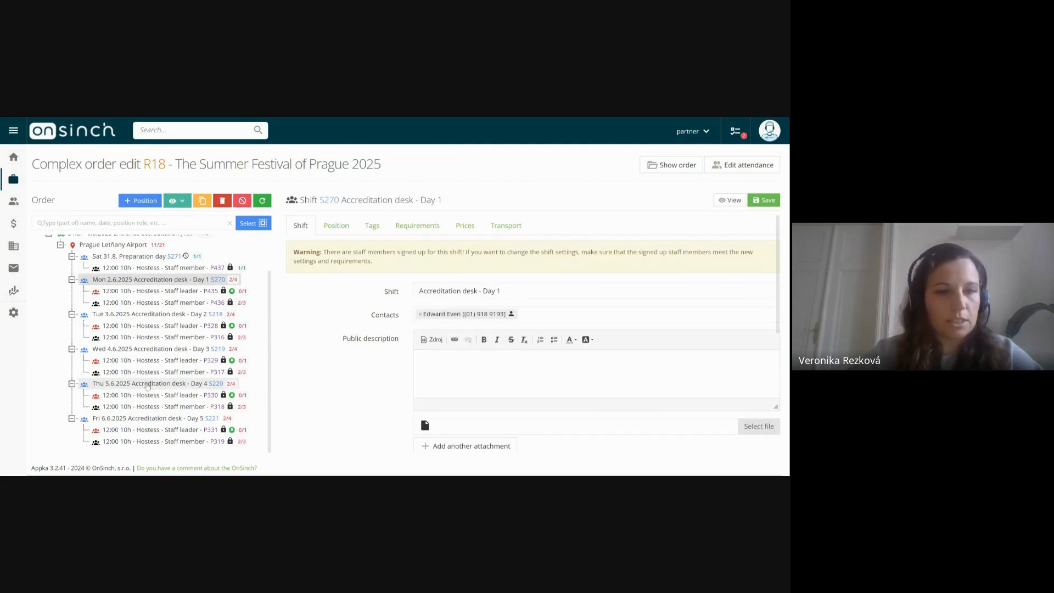
left_click(147, 385, "shift")
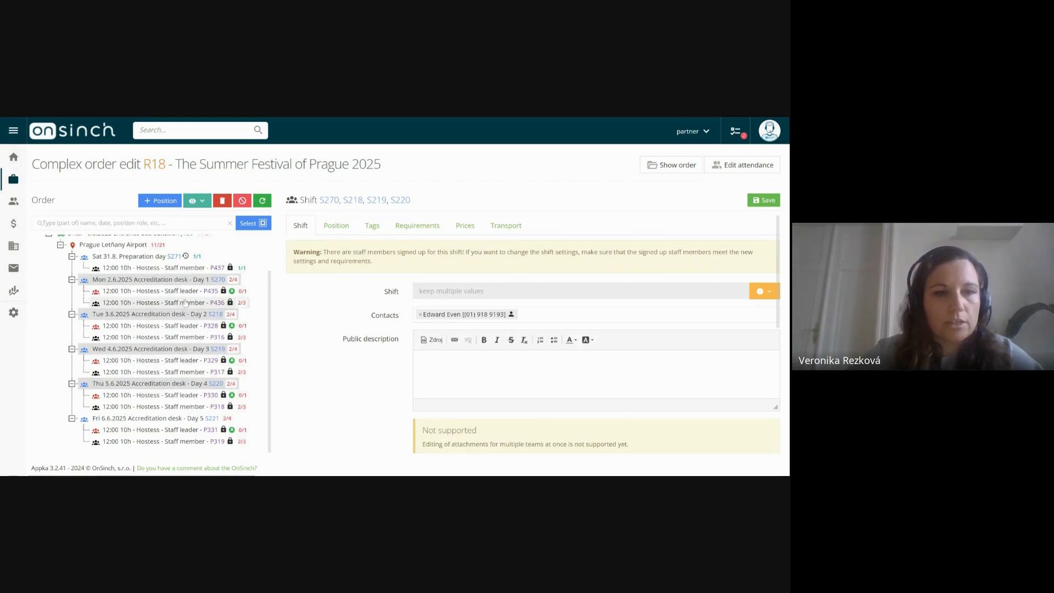
left_click(170, 317)
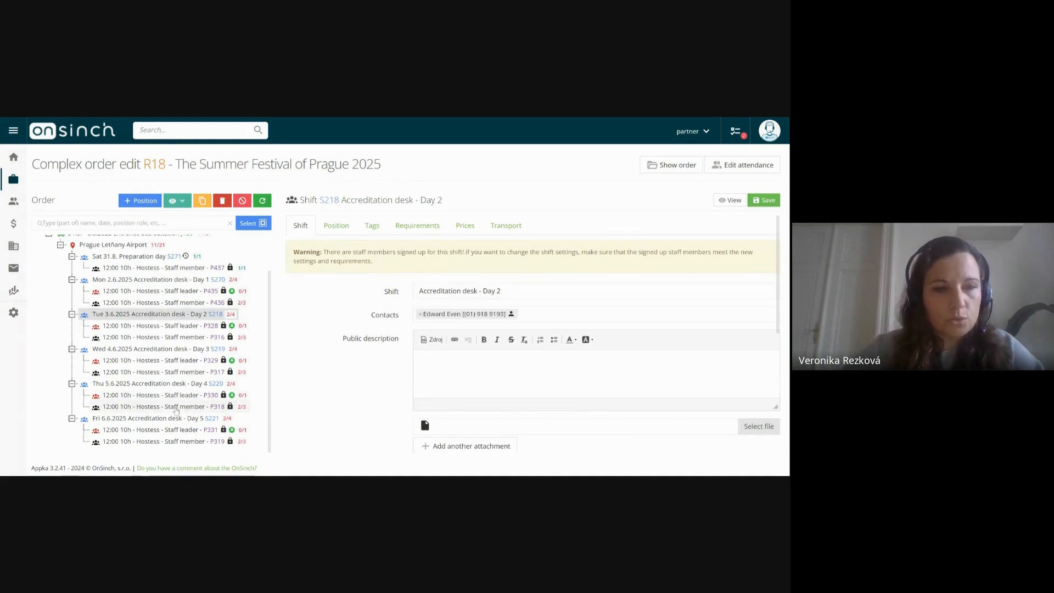
left_click(169, 419, "shift")
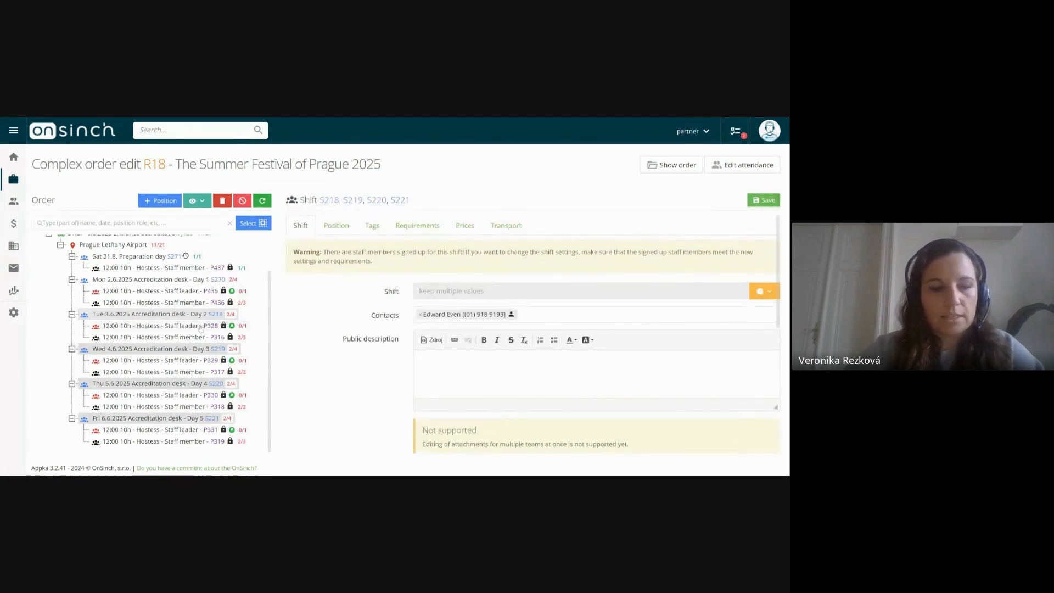
Step: Replace the contact on the Accreditation desk shifts Day 2 to Day 5 with the client's other contact person, and save
left_click(420, 316)
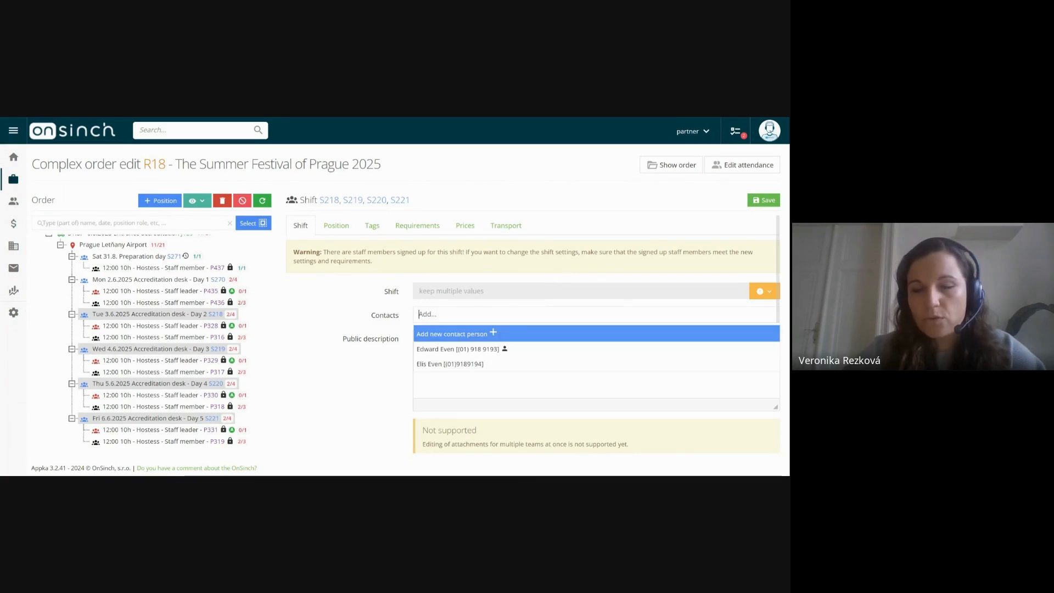
left_click(463, 364)
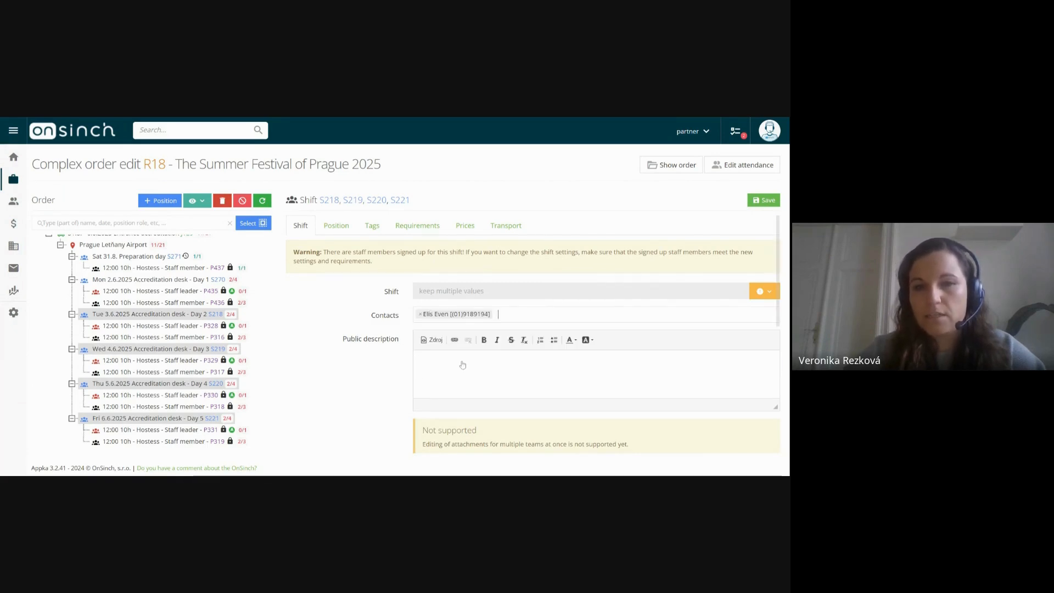
left_click(760, 201)
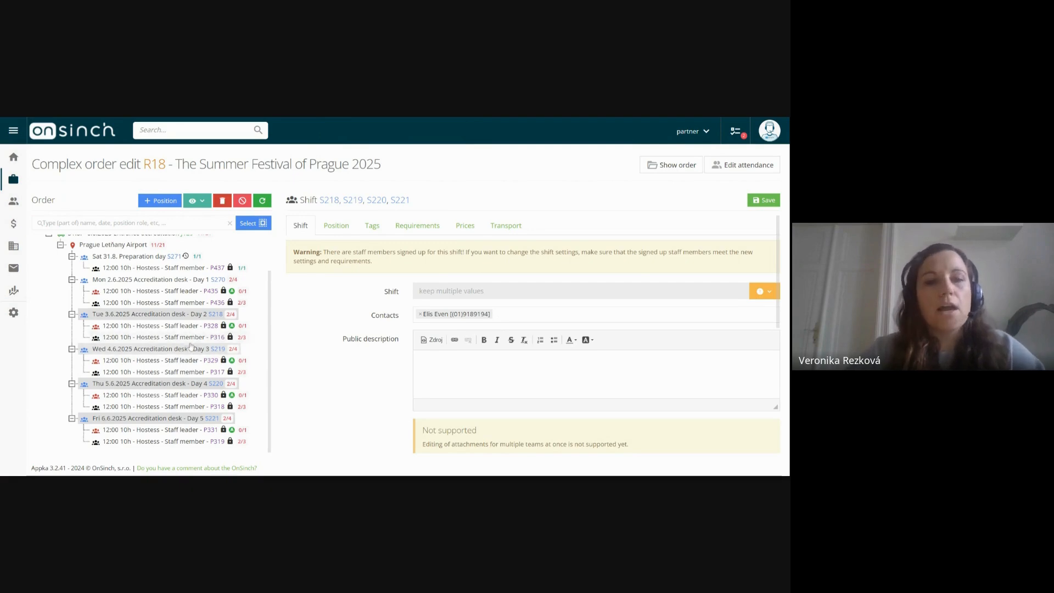
Step: Collapse the Entrance accreditation job's Prague Letňany Airport location, and expand the same location under the Main stage job
scroll(168, 307, "up", 2)
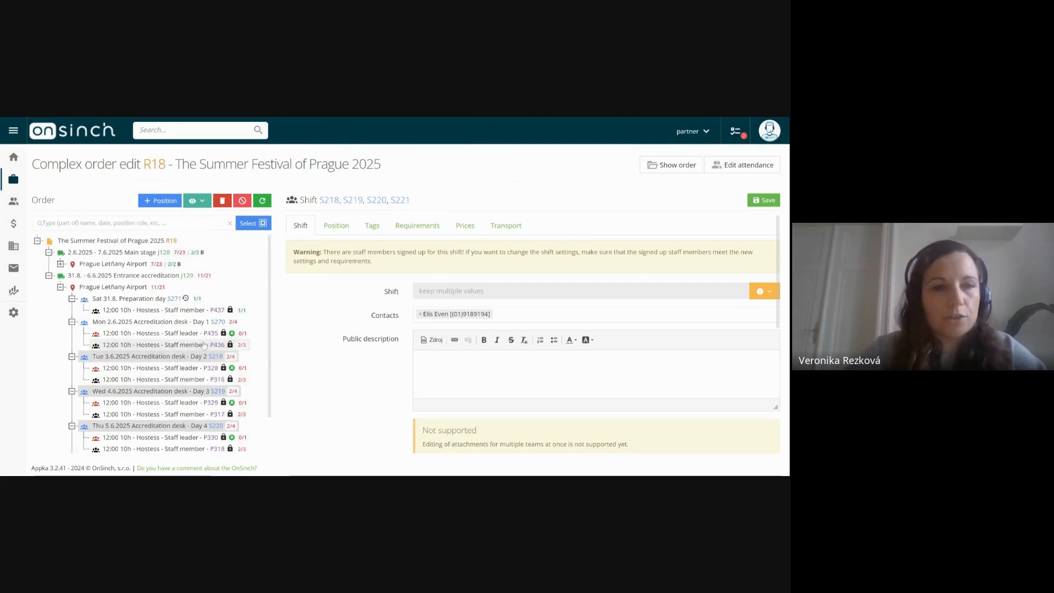
left_click(61, 287)
left_click(61, 265)
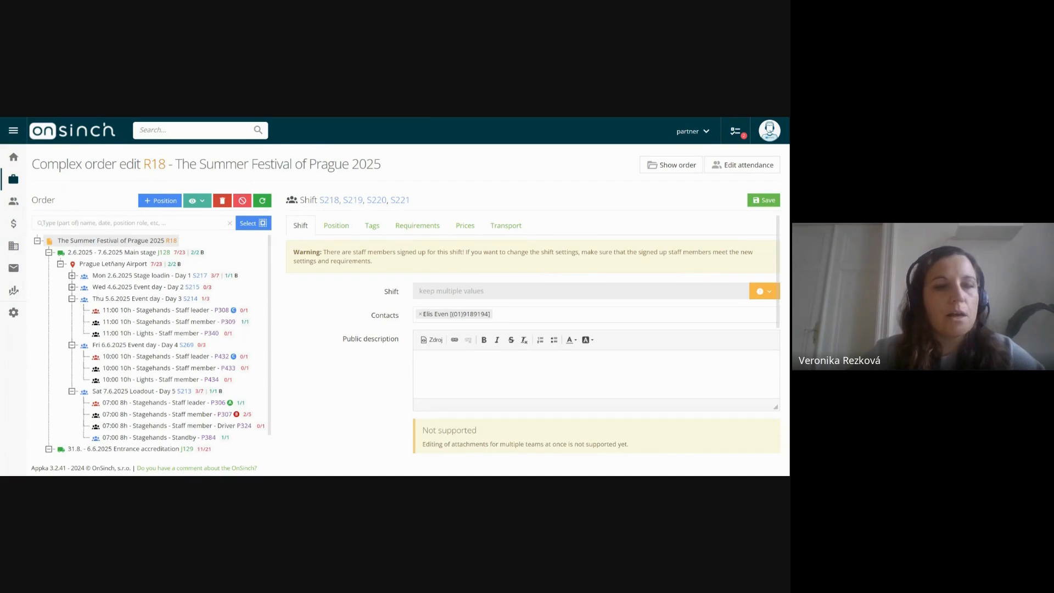
Step: Examine the available actions for the order and the Main stage job, including the order's bulk selection choices
right_click(68, 242)
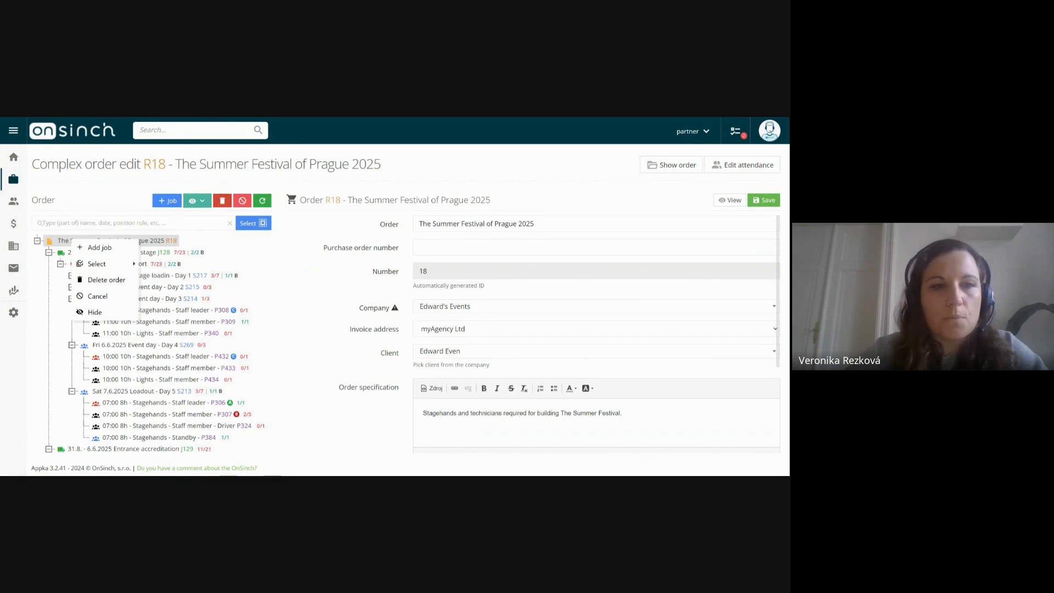
right_click(63, 241)
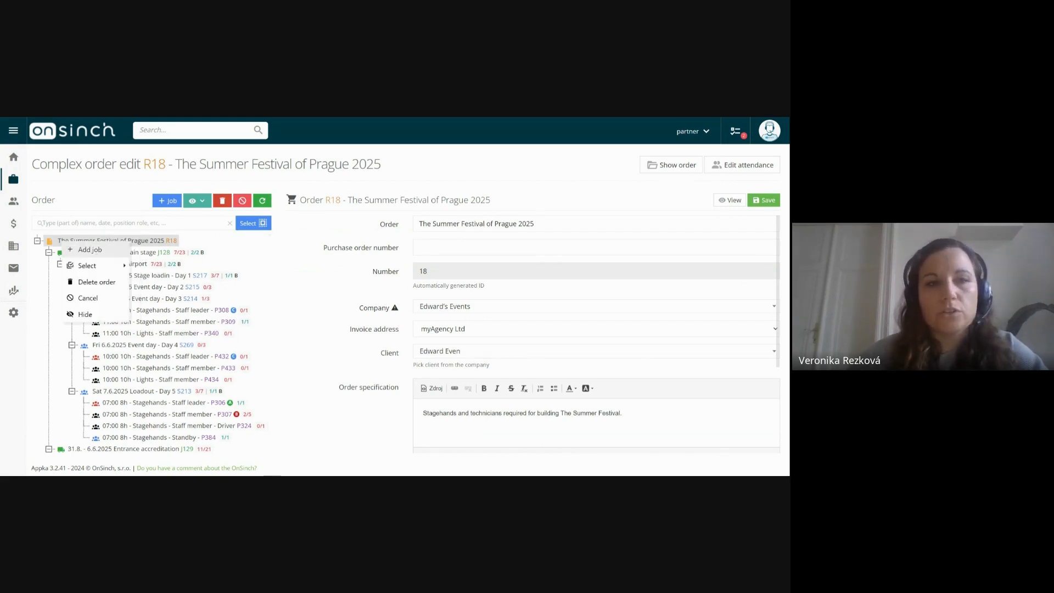
right_click(147, 253)
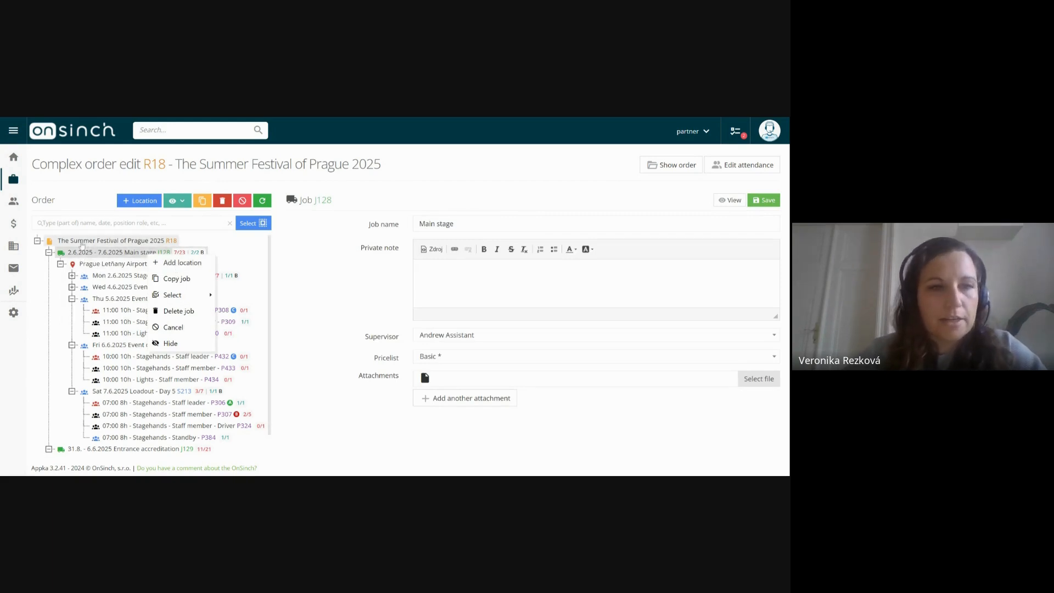
right_click(76, 244)
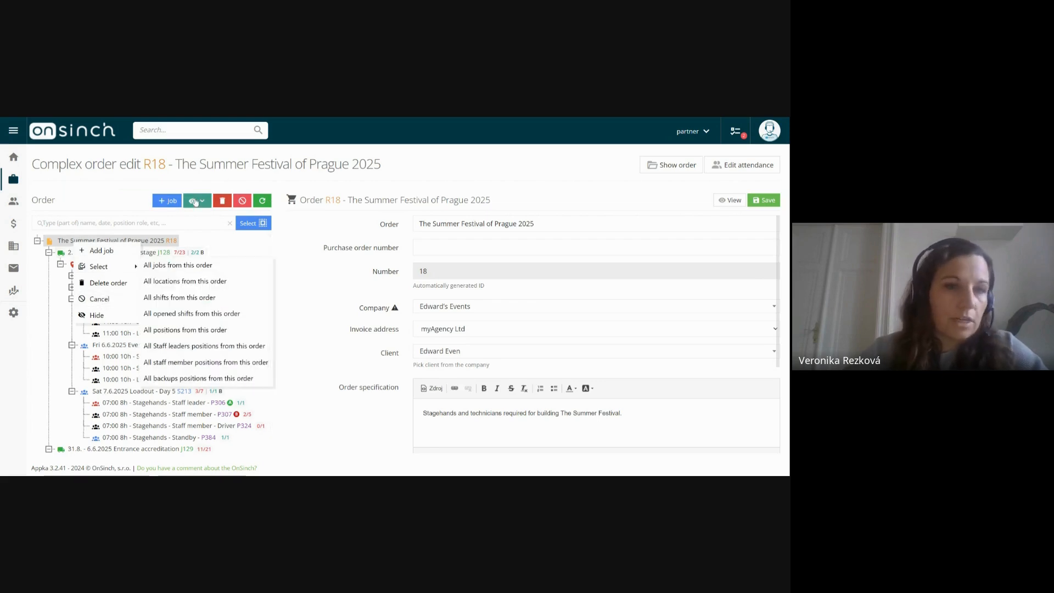
Step: Select all jobs from the order The Summer Festival of Prague 2025
right_click(63, 242)
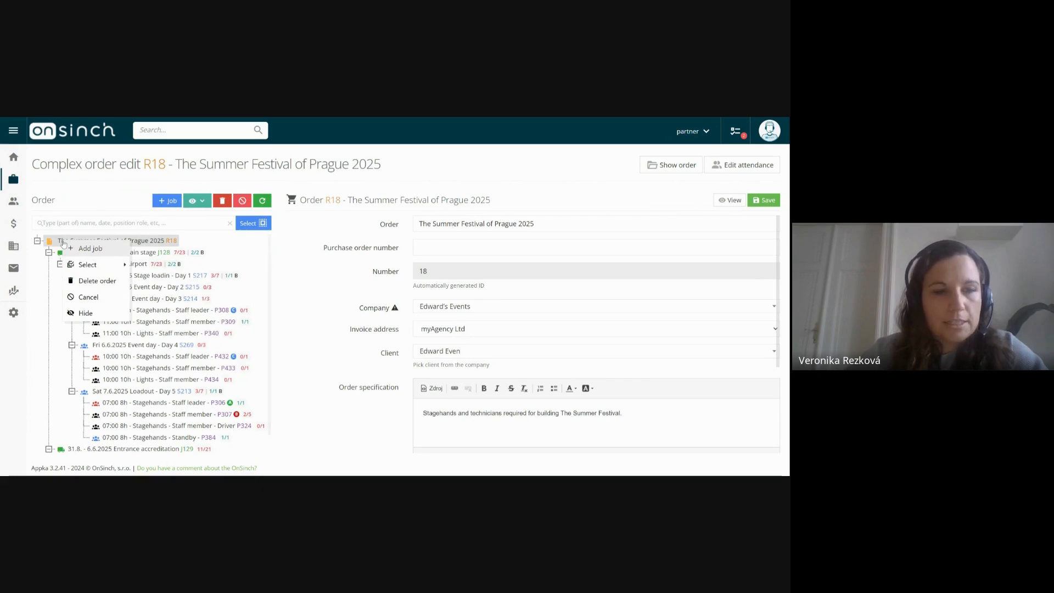
mouse_move(106, 267)
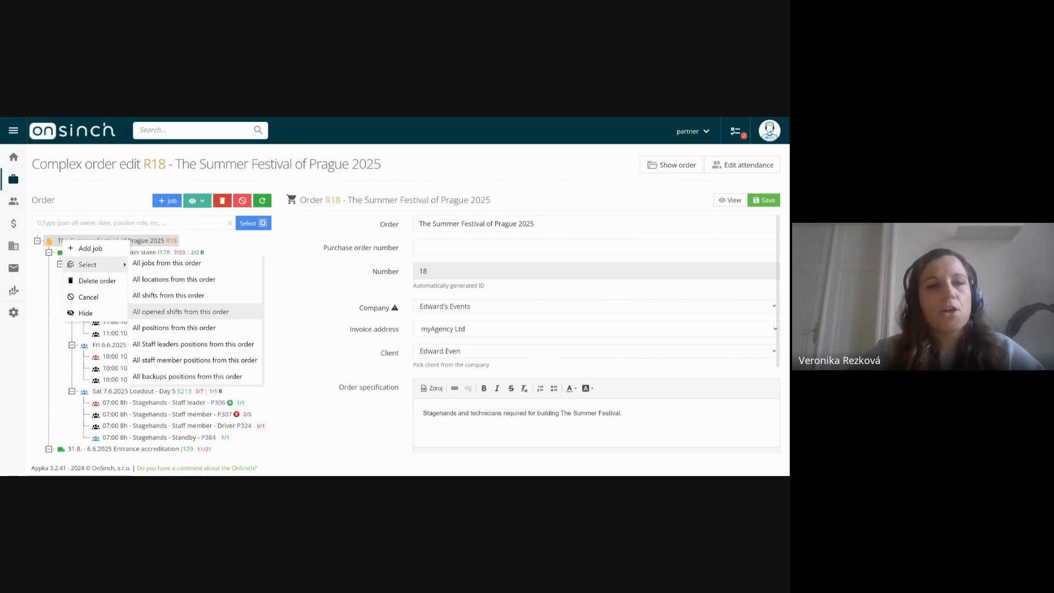
left_click(181, 268)
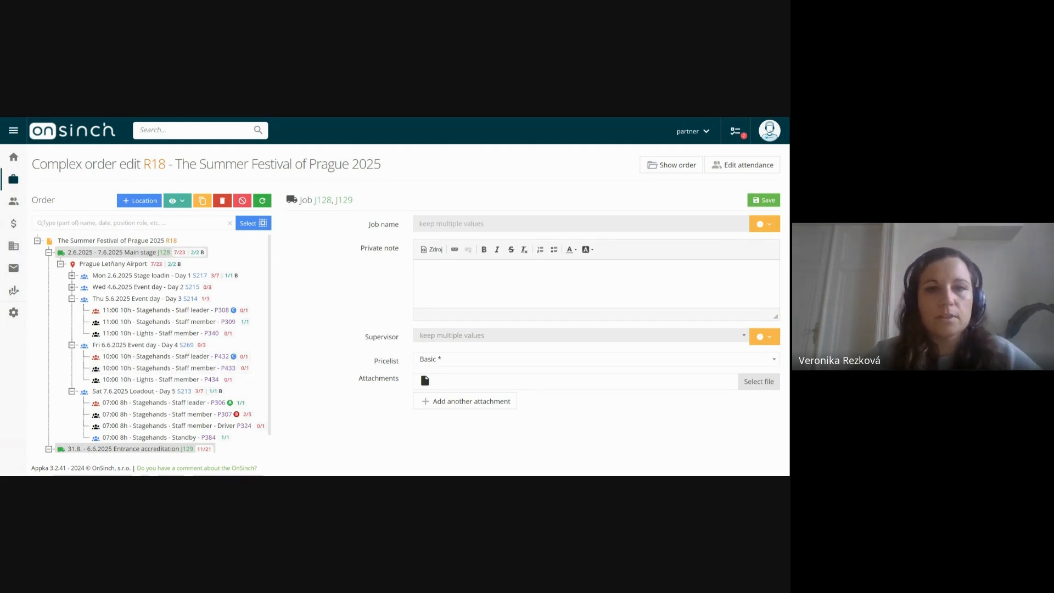
left_click_drag(315, 200, 364, 201)
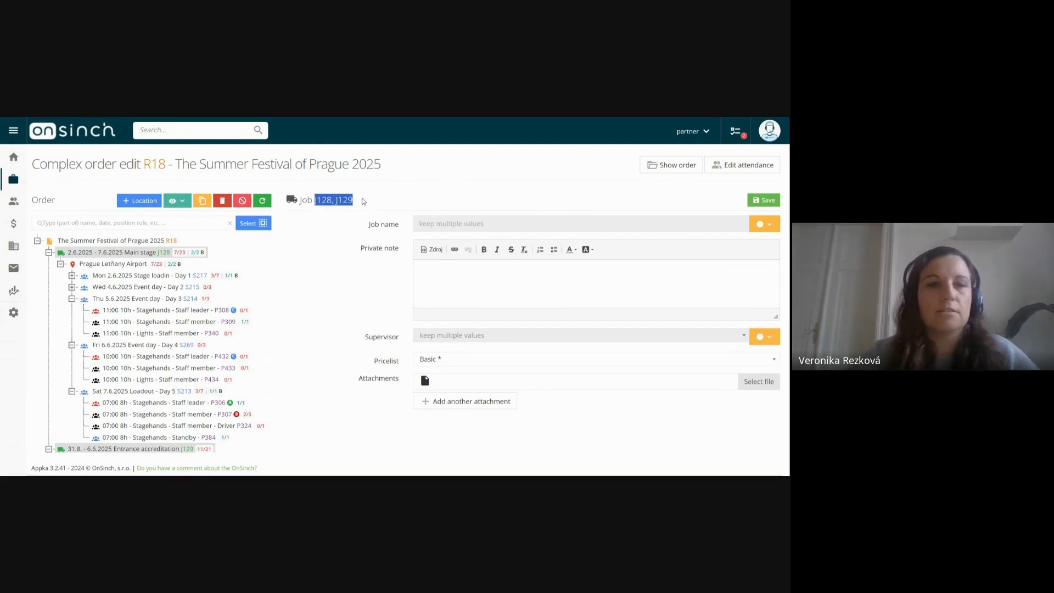
left_click(369, 193)
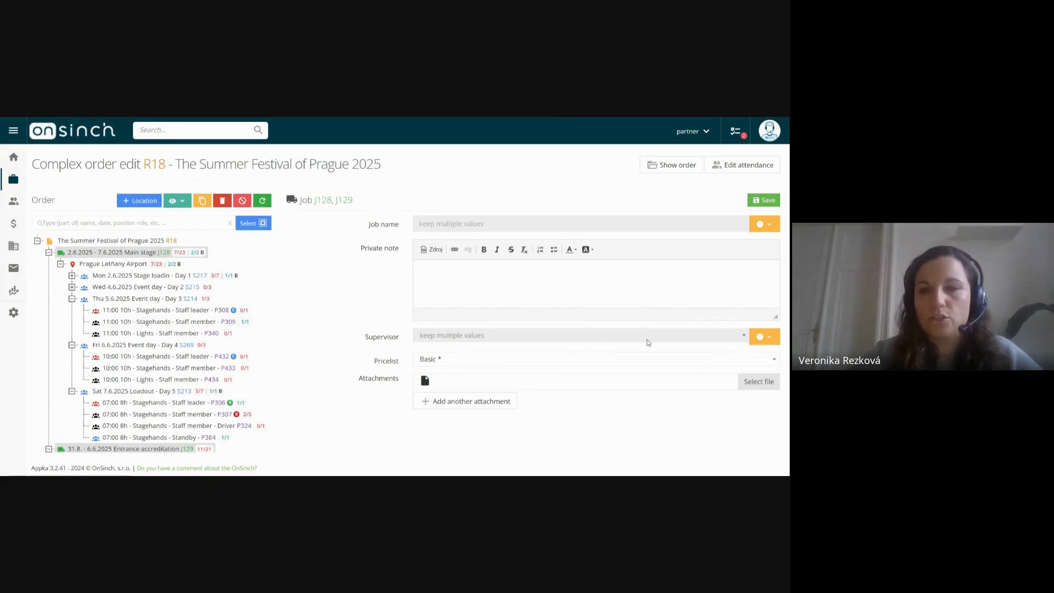
Step: Change the supervisor of both selected jobs to a different staff member, and save
left_click(764, 335)
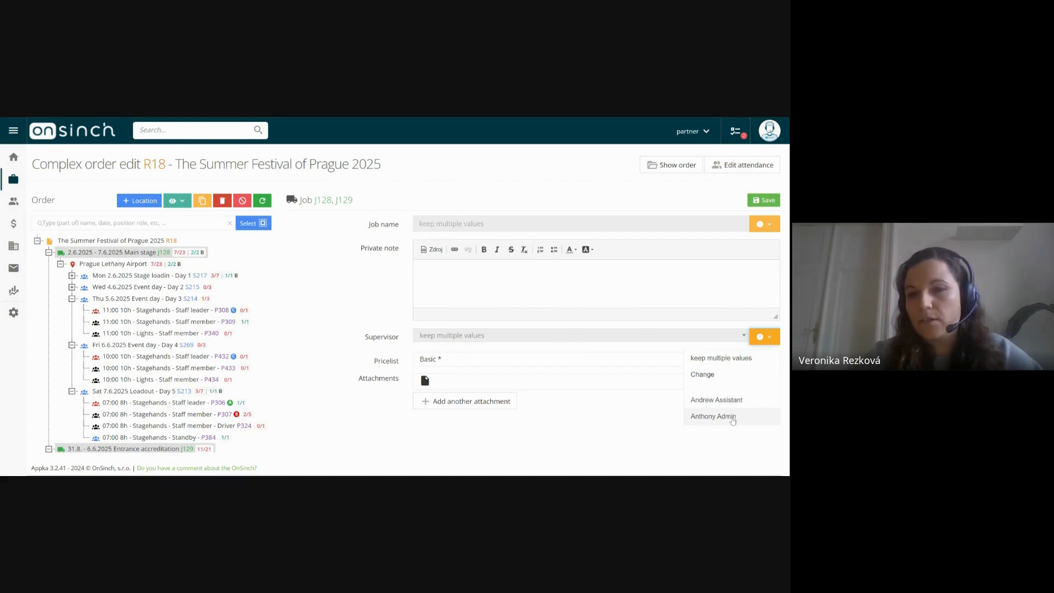
left_click(710, 377)
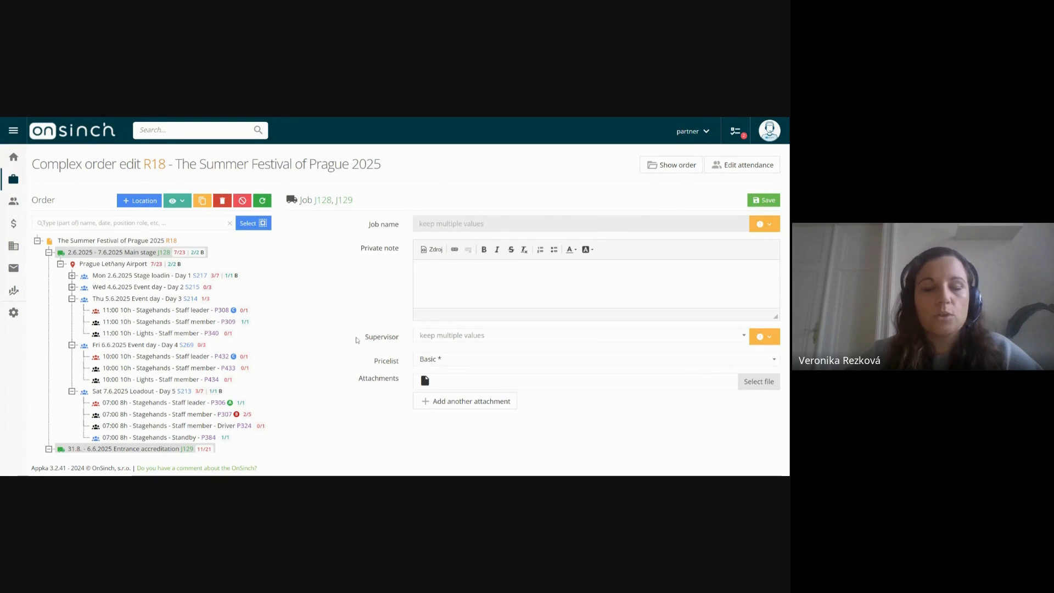
left_click(388, 336)
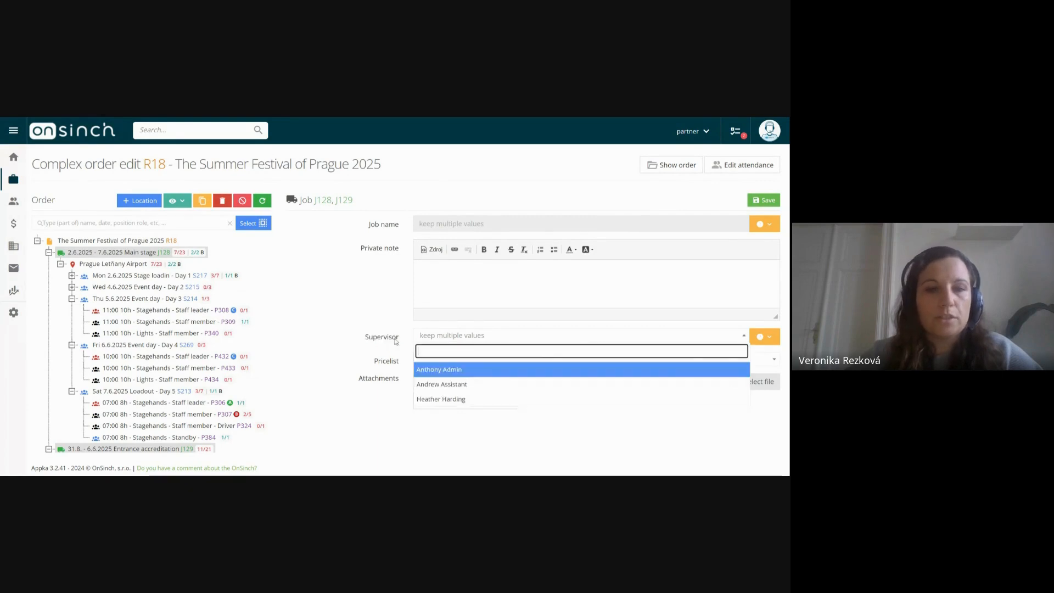
left_click(443, 399)
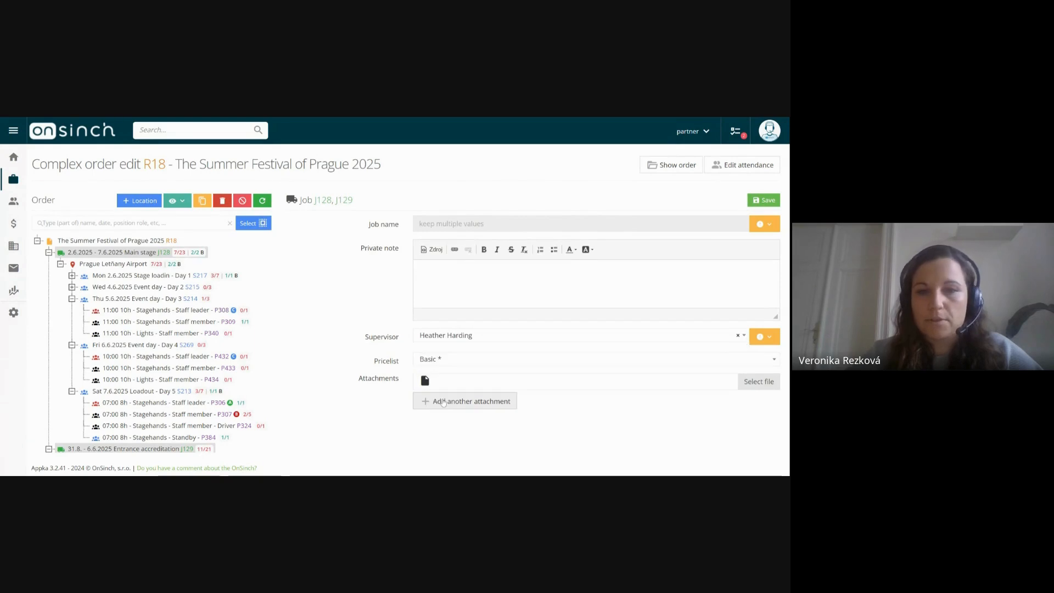
left_click(758, 201)
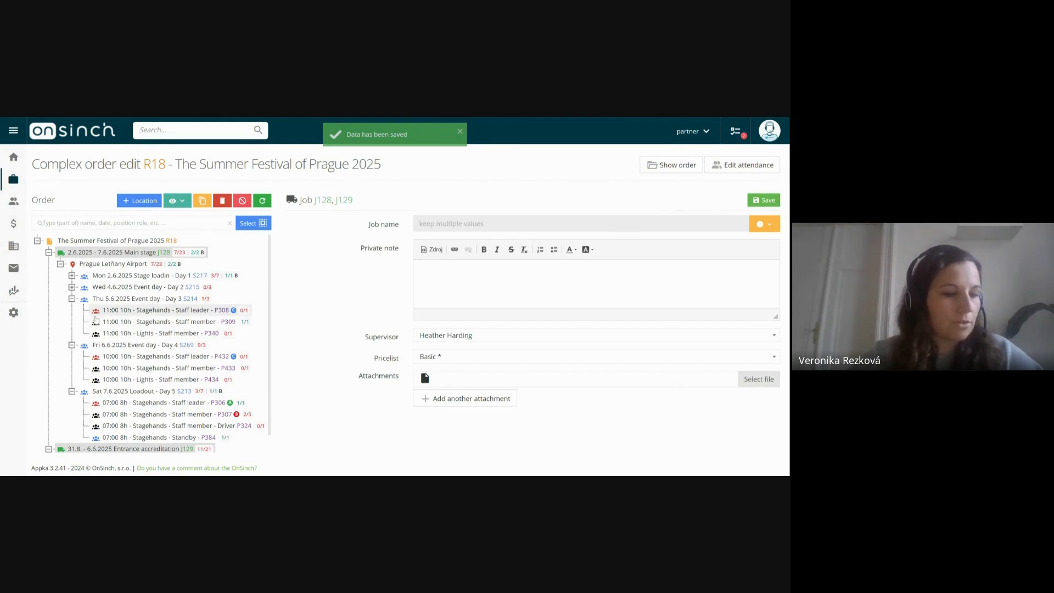
Step: Select all shifts from both selected jobs, and replace that selection with all opened shifts from the Main stage job
right_click(80, 255)
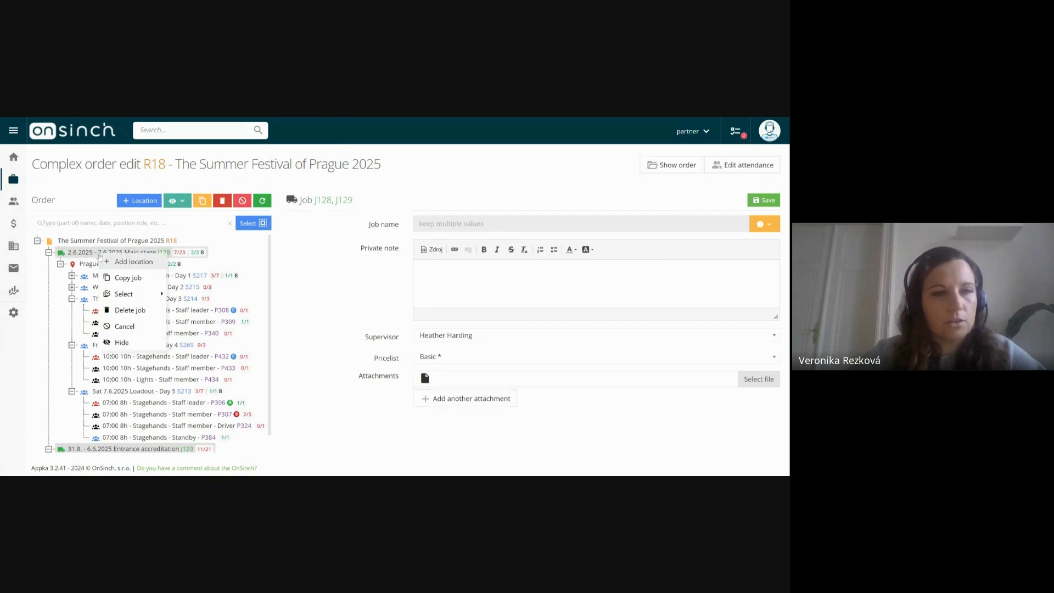
mouse_move(121, 291)
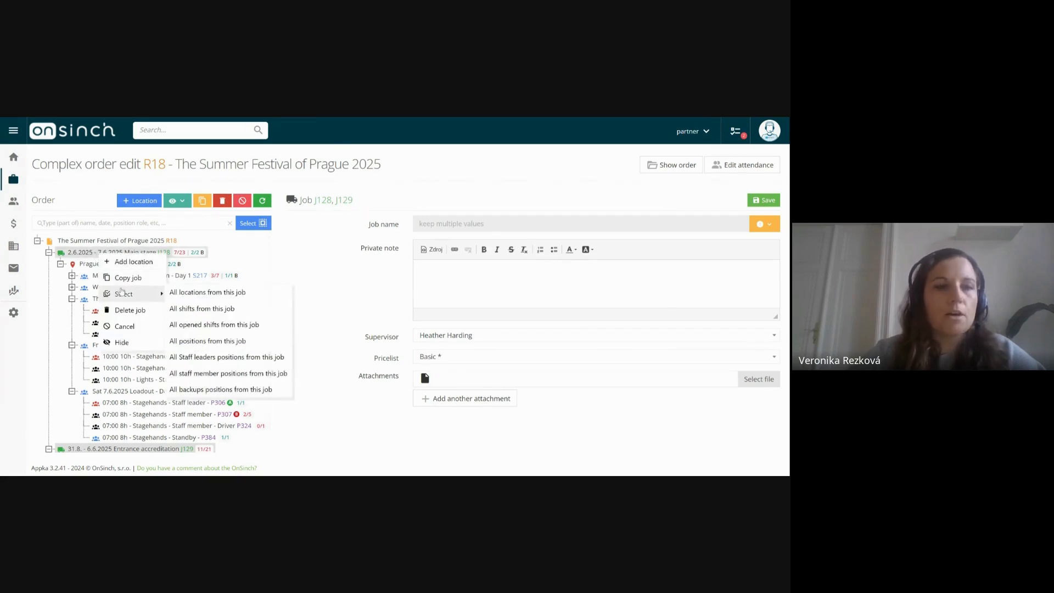
left_click(226, 309)
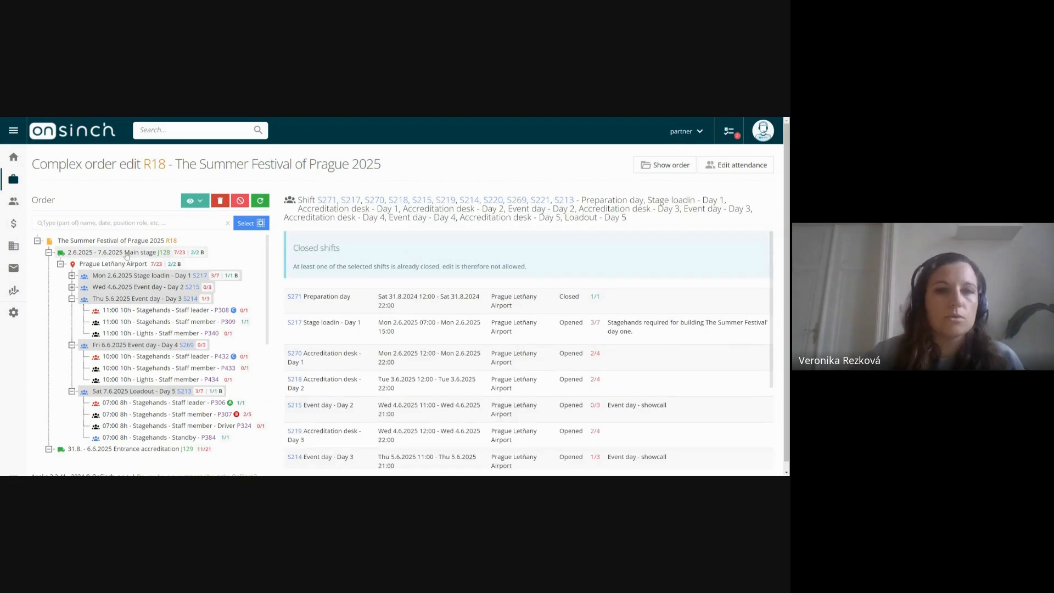
right_click(97, 253)
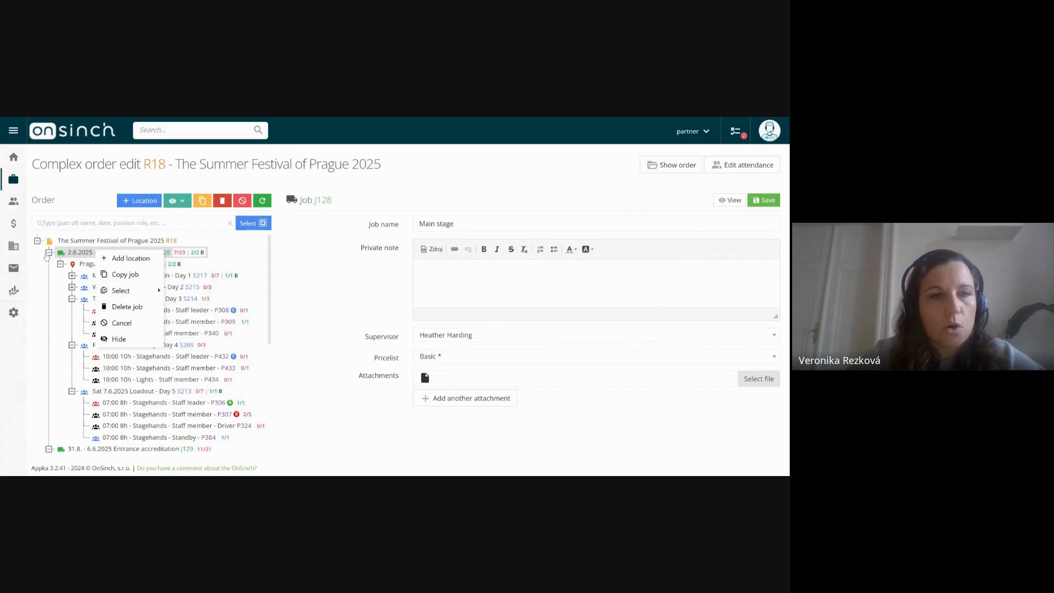
left_click(211, 321)
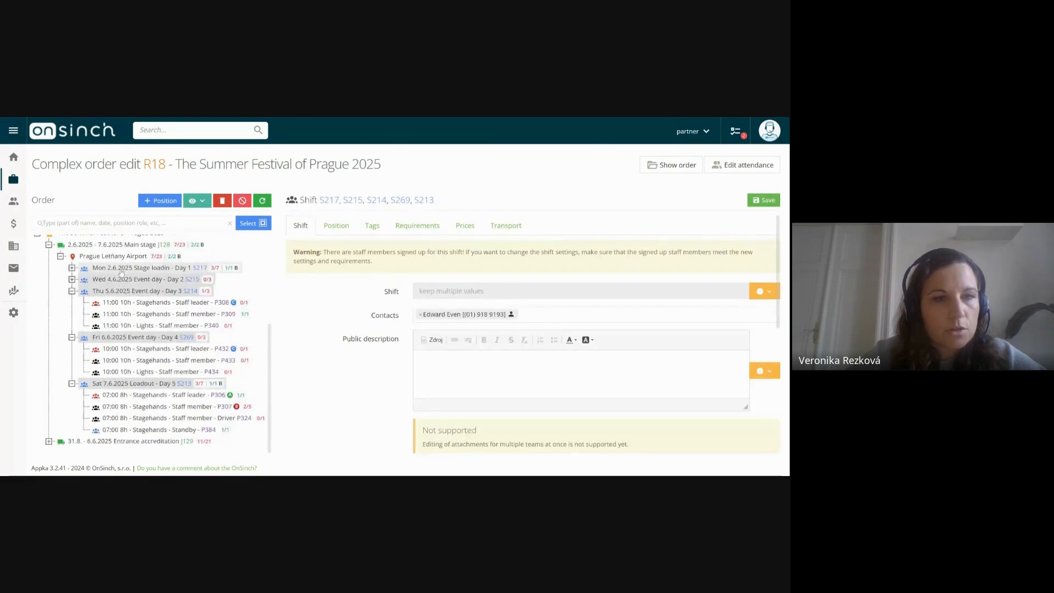
Step: Collapse the Main stage job, select all shifts from the Entrance accreditation job, and deselect its Preparation day shift
left_click(133, 439)
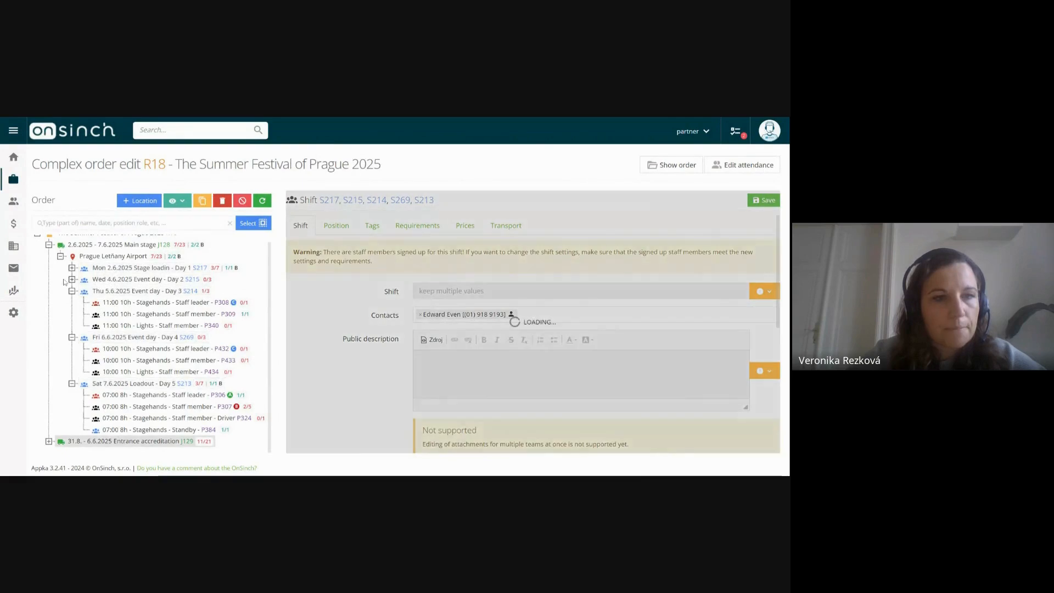
left_click(48, 252)
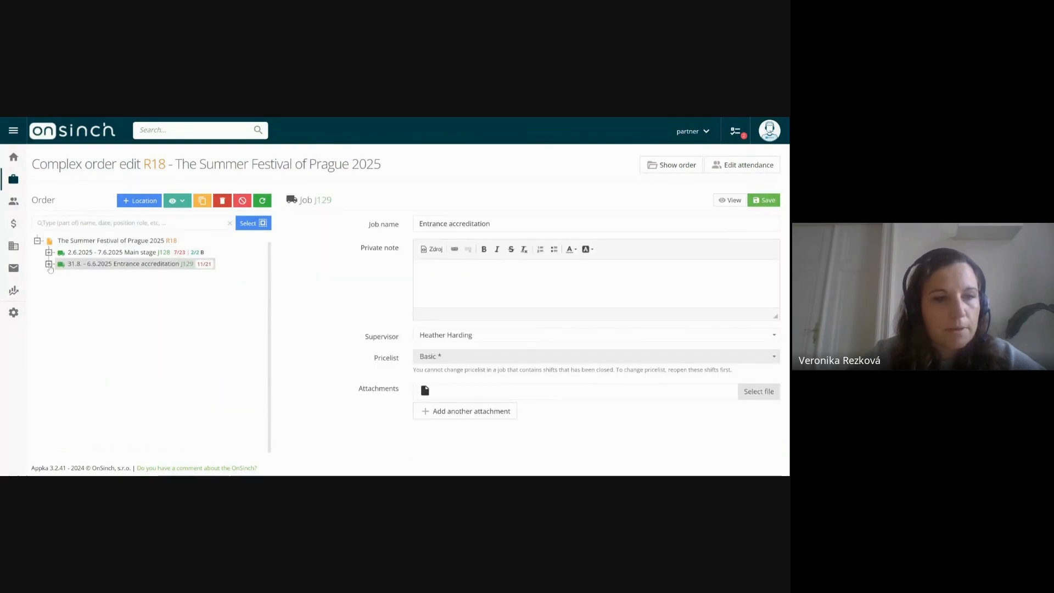
left_click(48, 263)
right_click(102, 266)
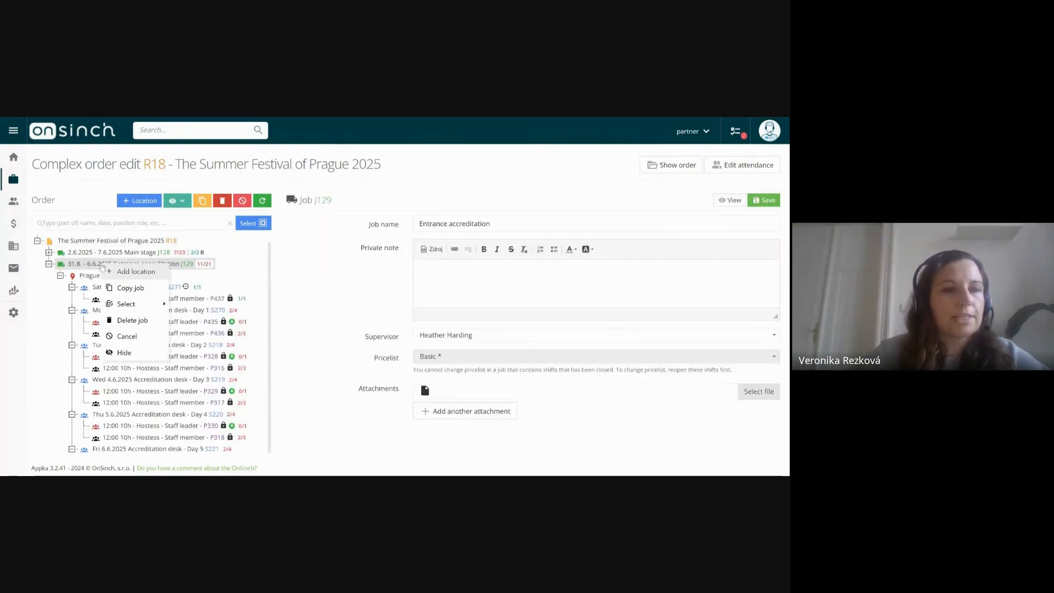
mouse_move(139, 307)
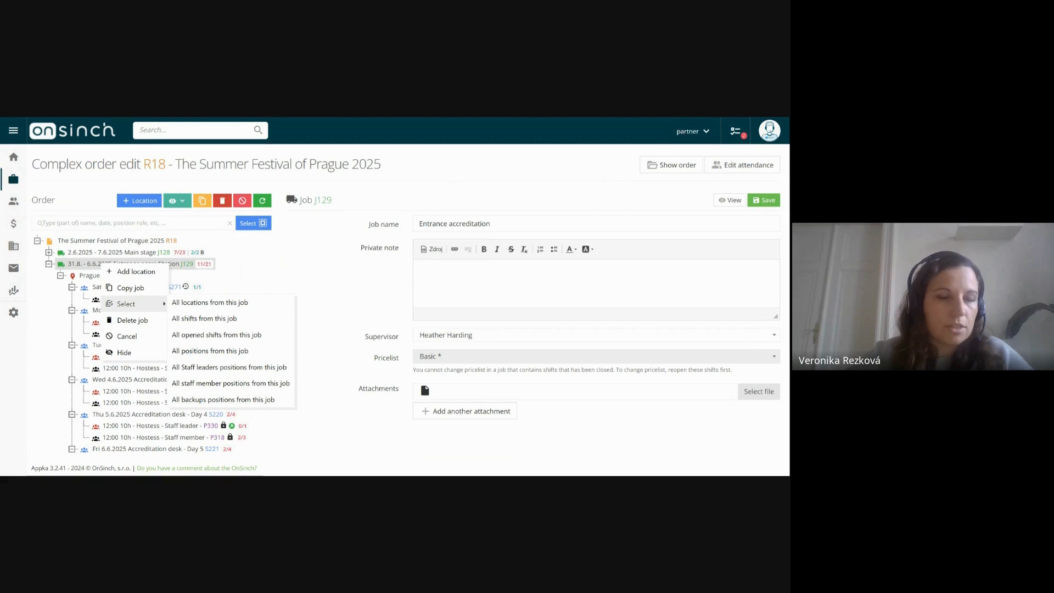
left_click(204, 319)
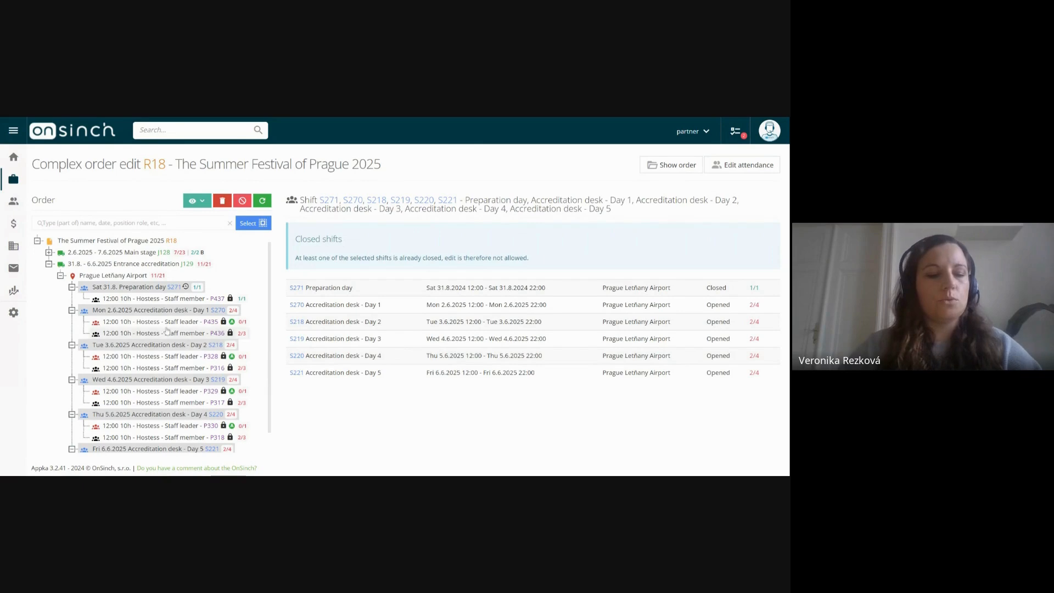
left_click(120, 292)
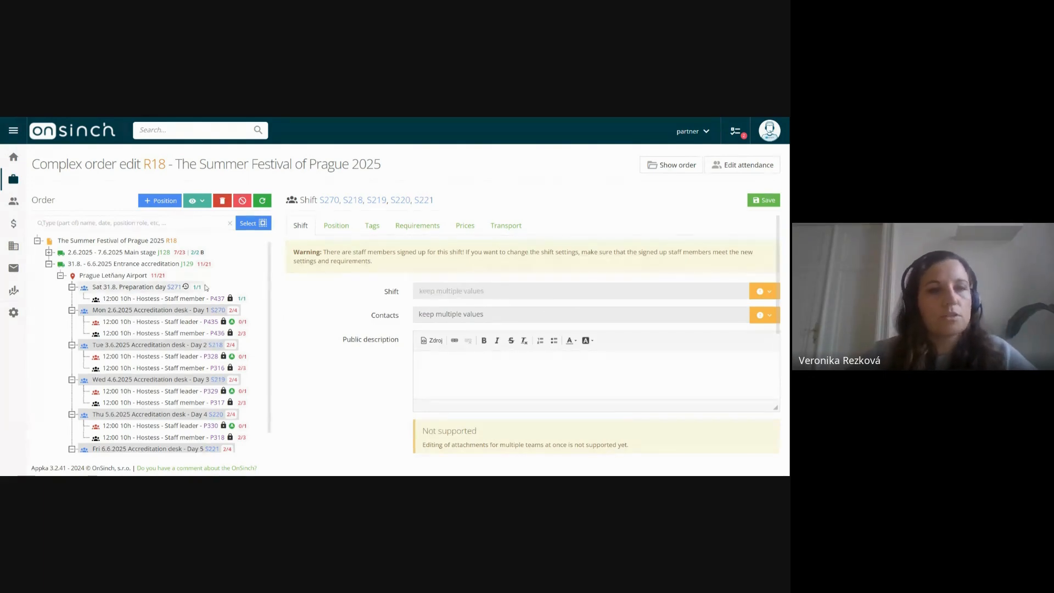
Step: Select all opened shifts from the Entrance accreditation job
right_click(103, 268)
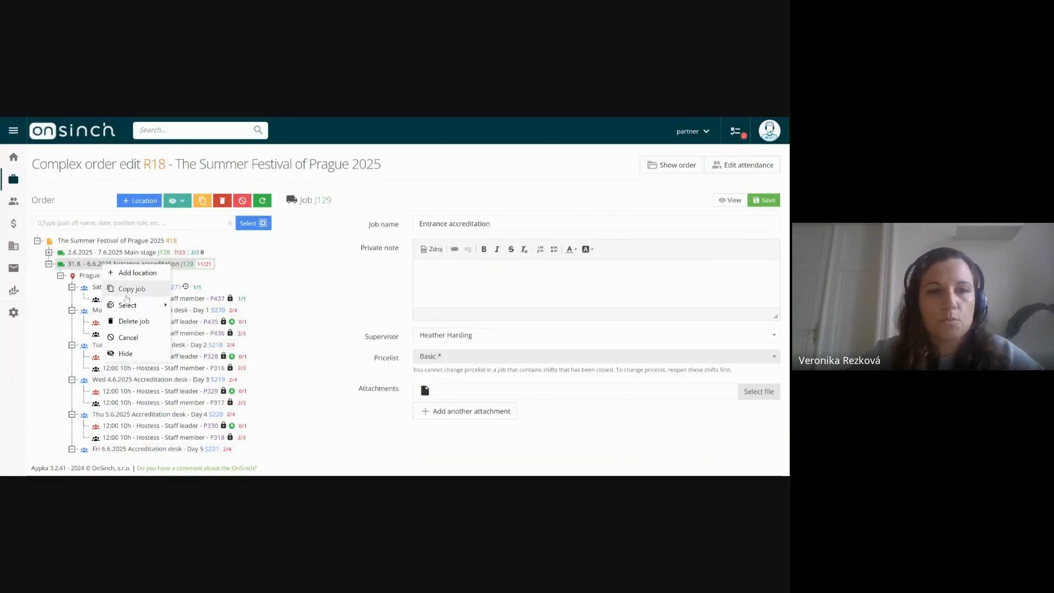
mouse_move(124, 304)
left_click(225, 333)
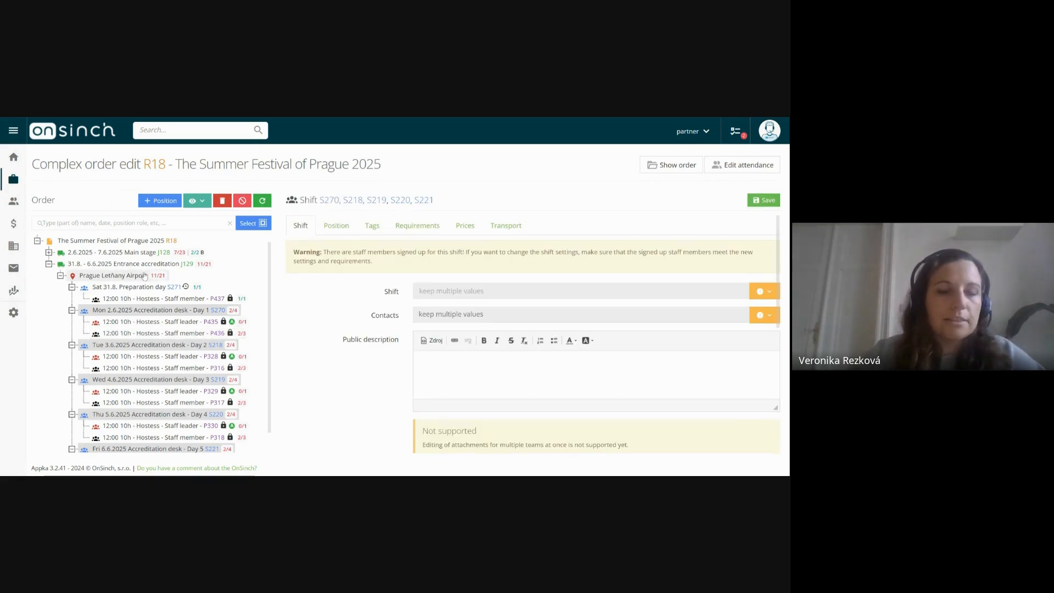
Step: Collapse the Entrance accreditation job, and expand the Main stage job with its Event day - Day 2 and Stage loadin - Day 1 shifts
left_click(49, 263)
left_click(48, 253)
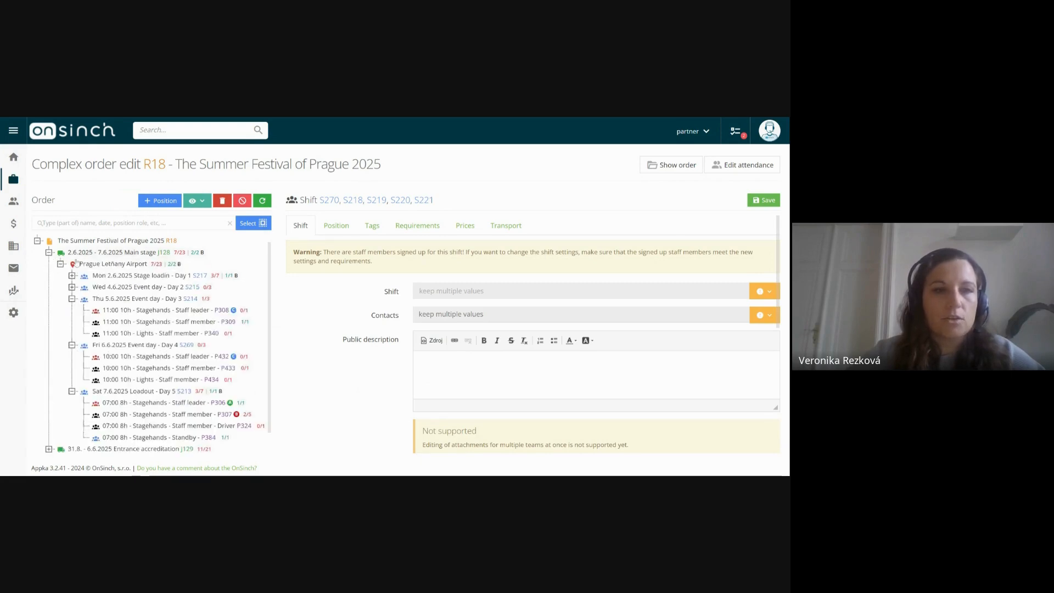
left_click(72, 287)
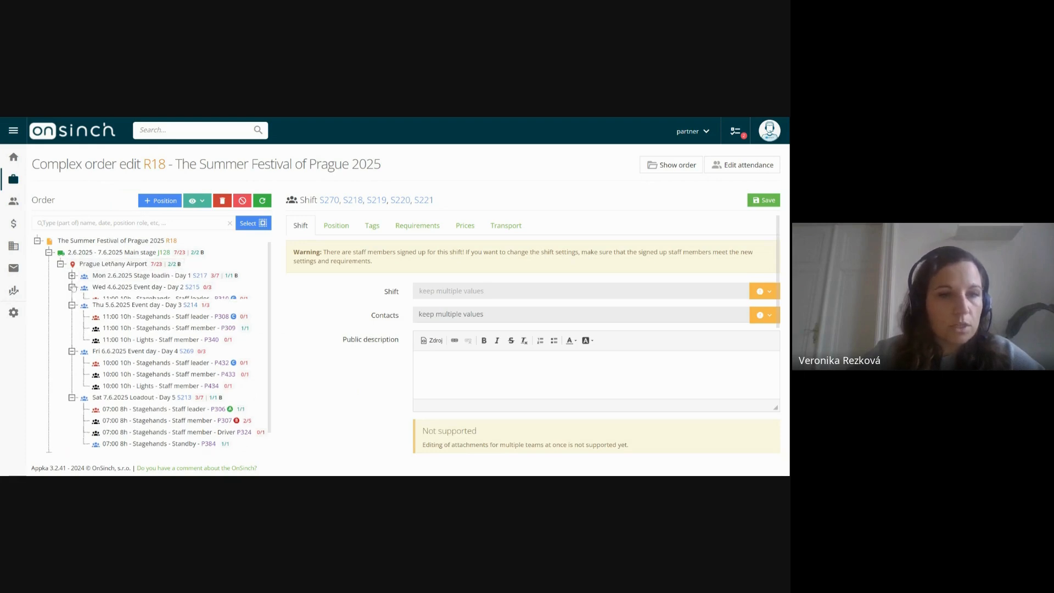
left_click(71, 275)
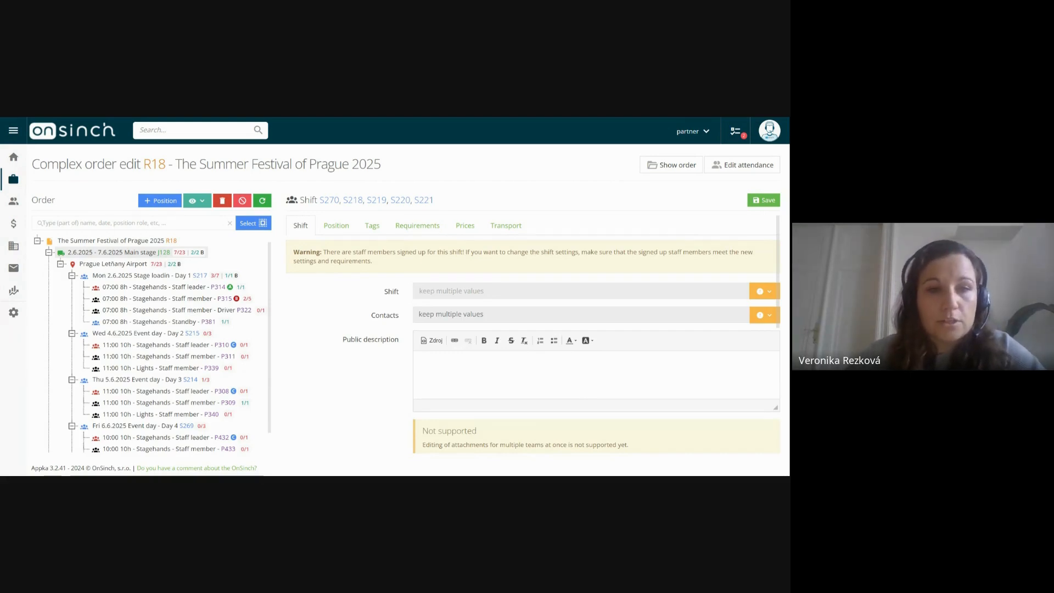
Step: Select all Staff leader positions from the Main stage job
right_click(82, 253)
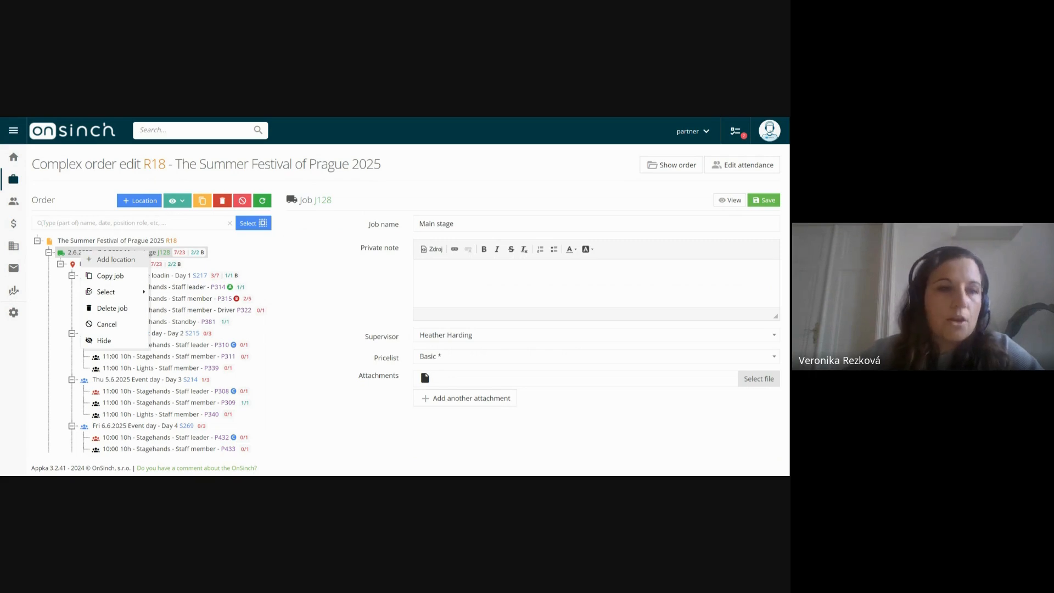
right_click(73, 257)
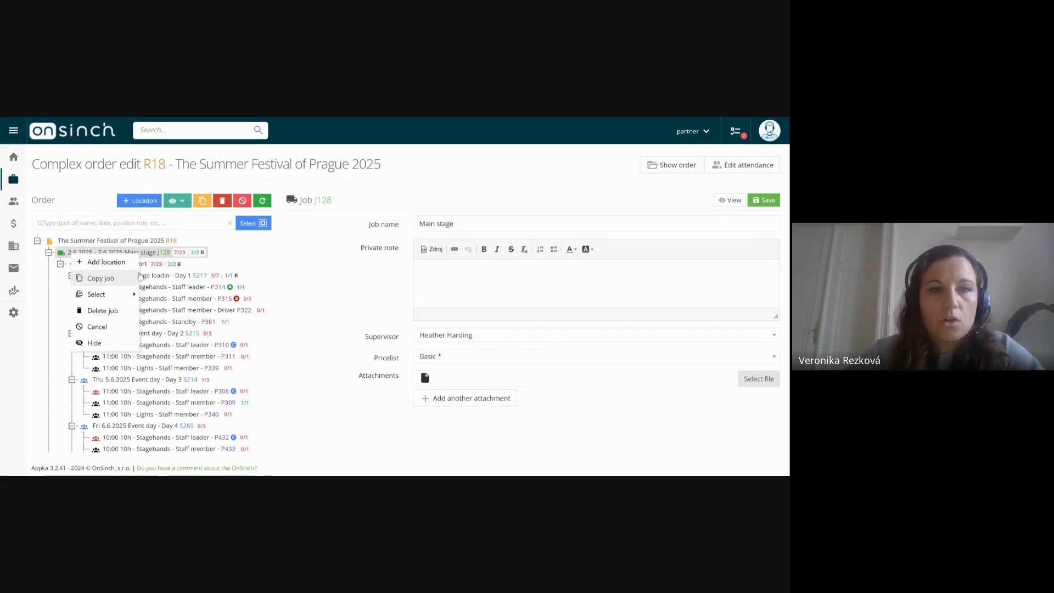
mouse_move(105, 296)
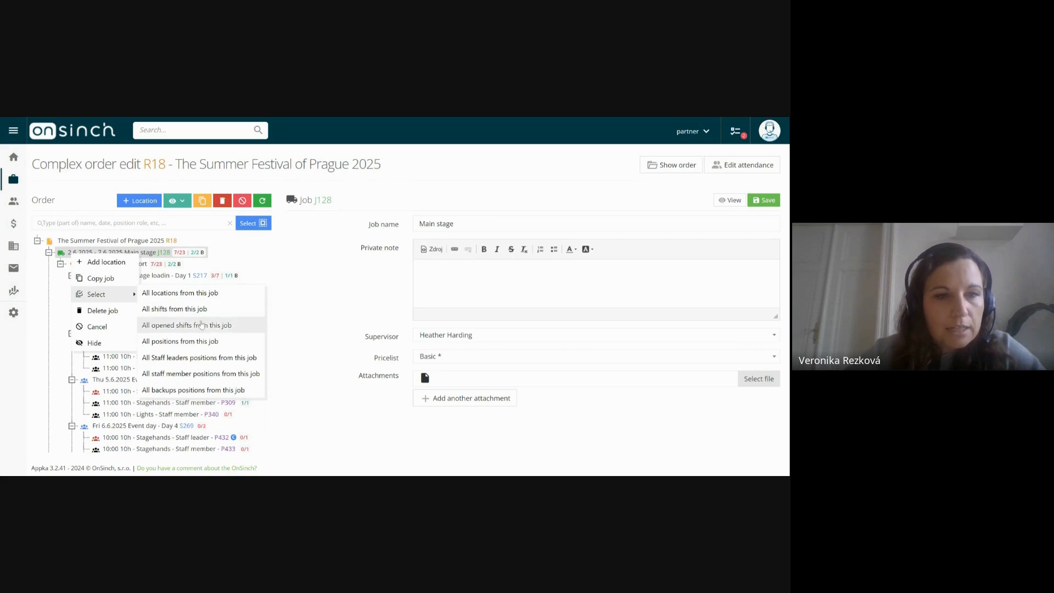
left_click(220, 357)
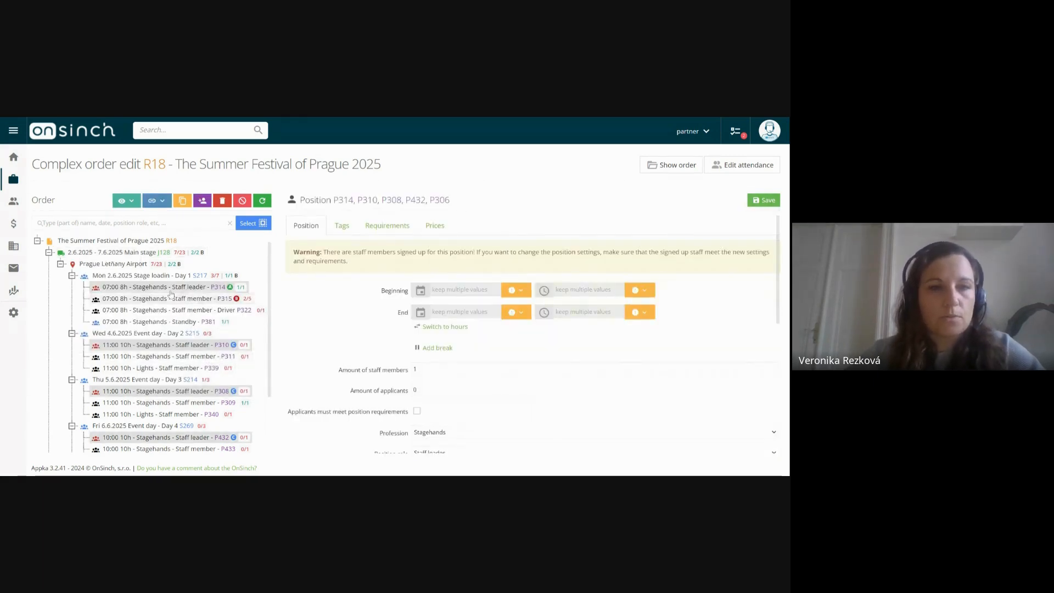
left_click_drag(333, 199, 454, 203)
left_click(454, 204)
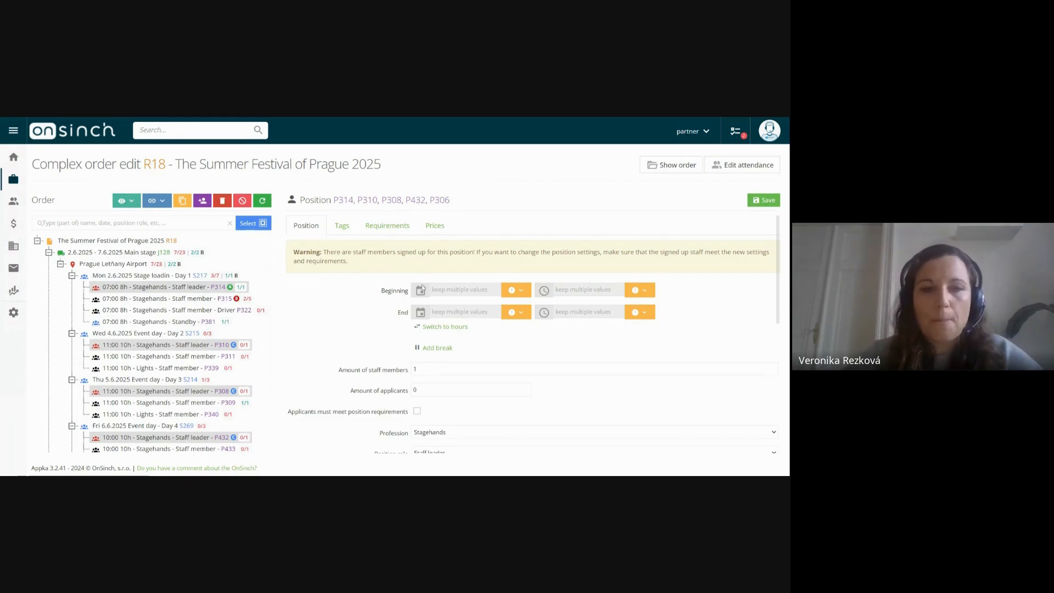
Step: Mark the selected Staff leader positions as Hidden and save the change
scroll(337, 243, "down", 2)
scroll(337, 242, "up", 2)
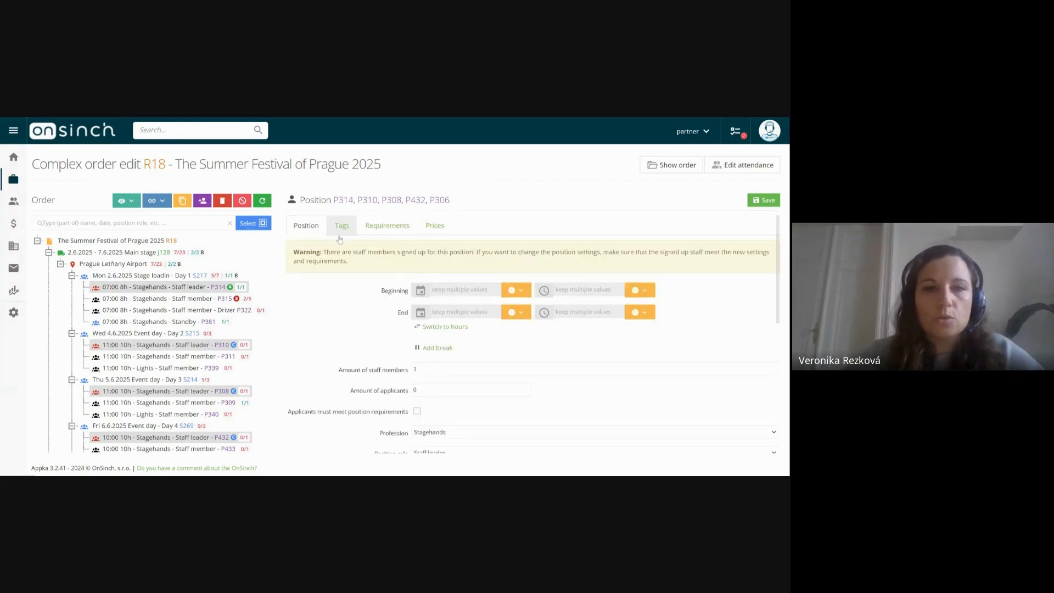
scroll(434, 337, "down", 3)
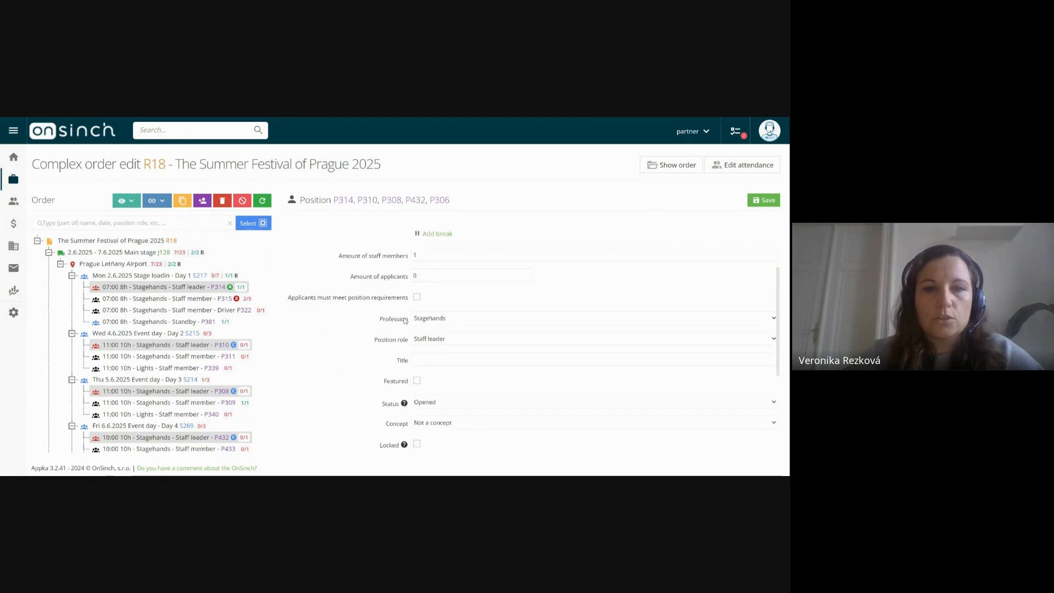
scroll(409, 326, "down", 1)
mouse_move(407, 423)
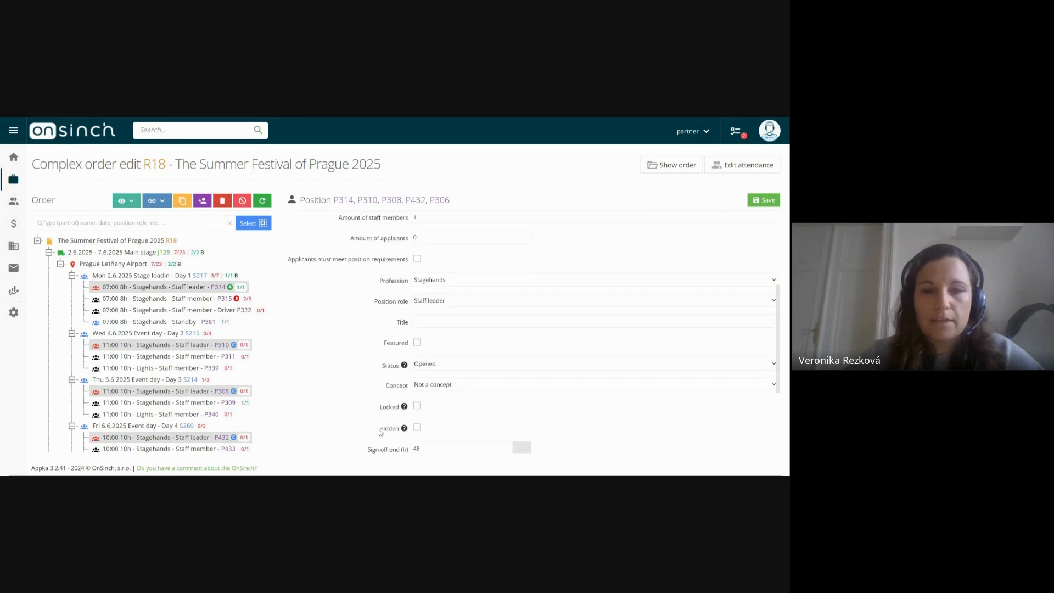
left_click(418, 428)
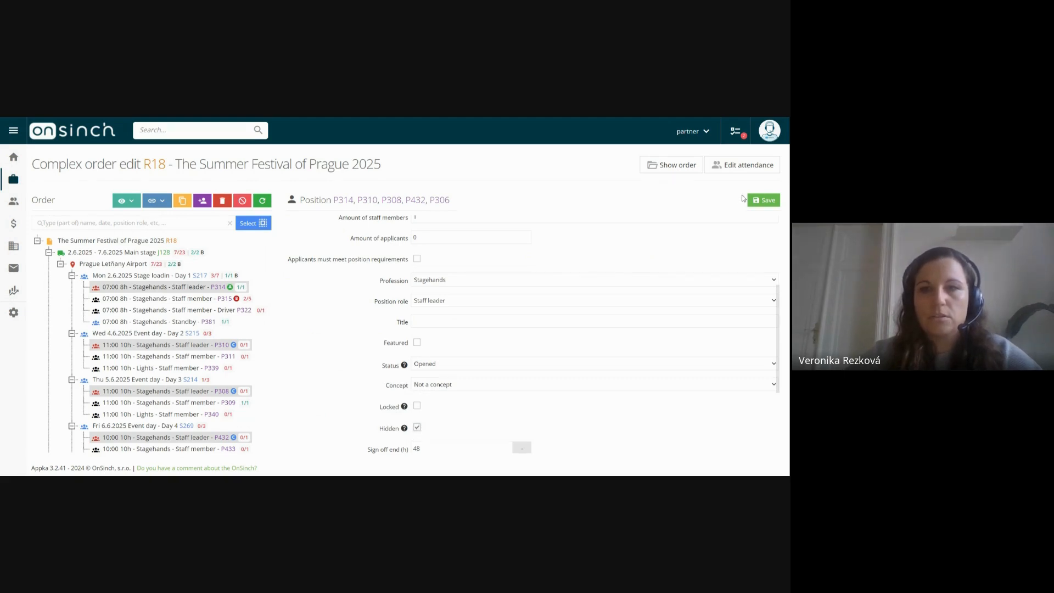
left_click(762, 200)
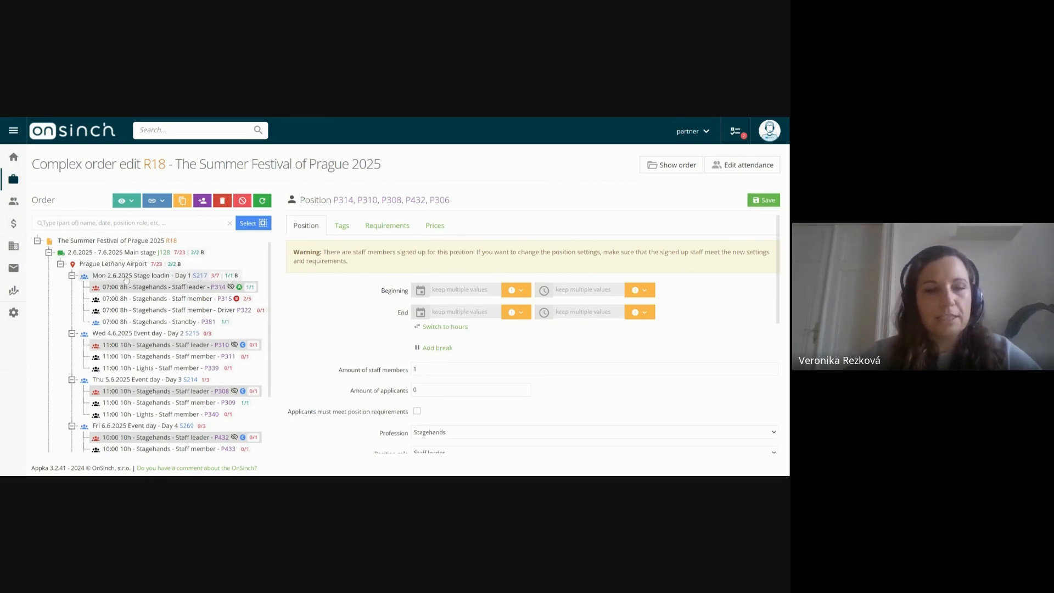
Step: View the Driver position in Stage loadin - Day 1, and check the bulk selection options of the Main stage job
left_click(230, 224)
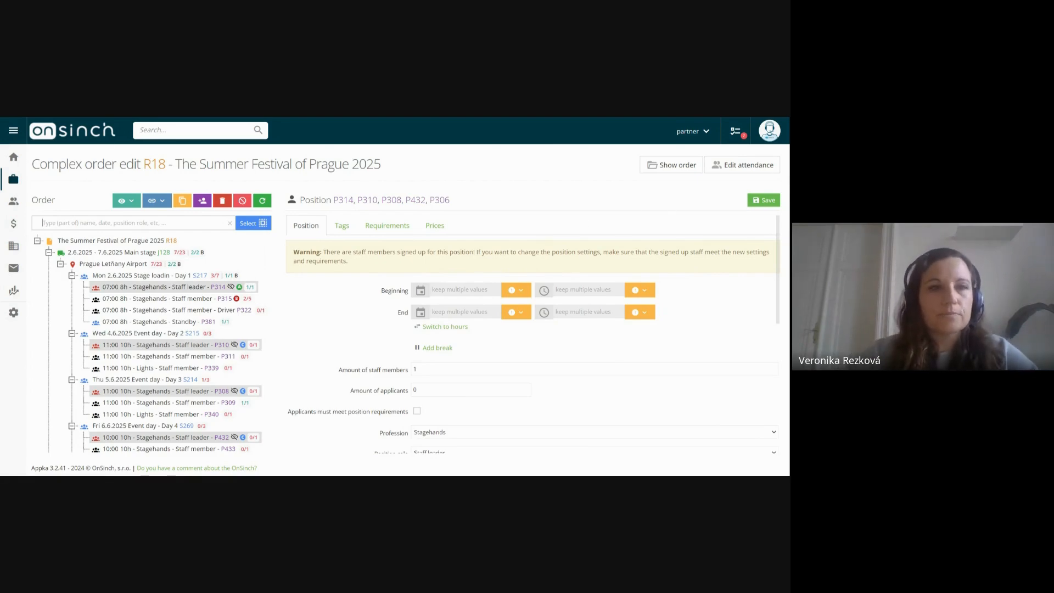
key("F5")
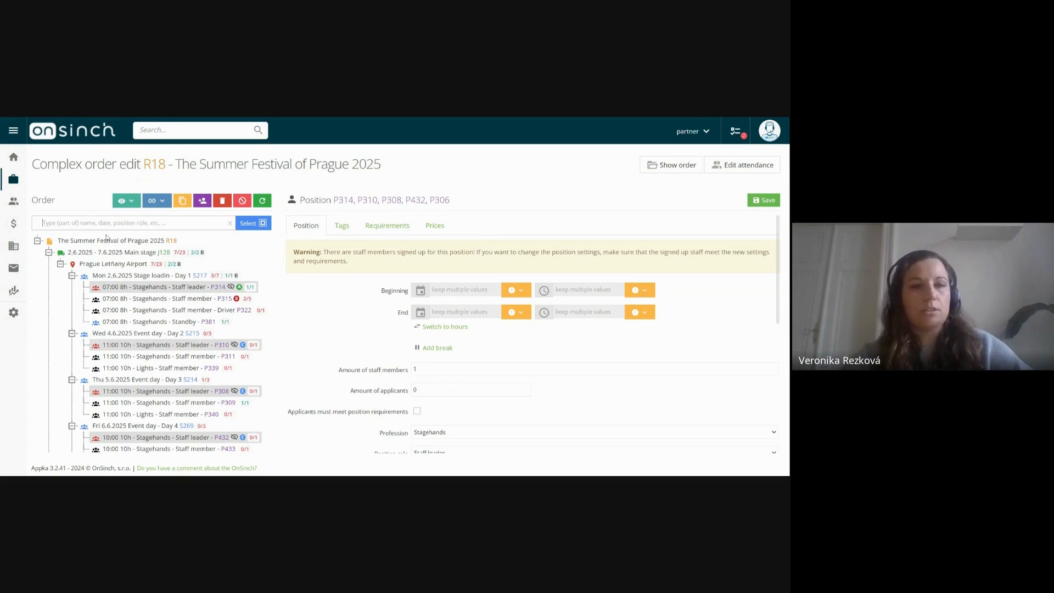
left_click(155, 310)
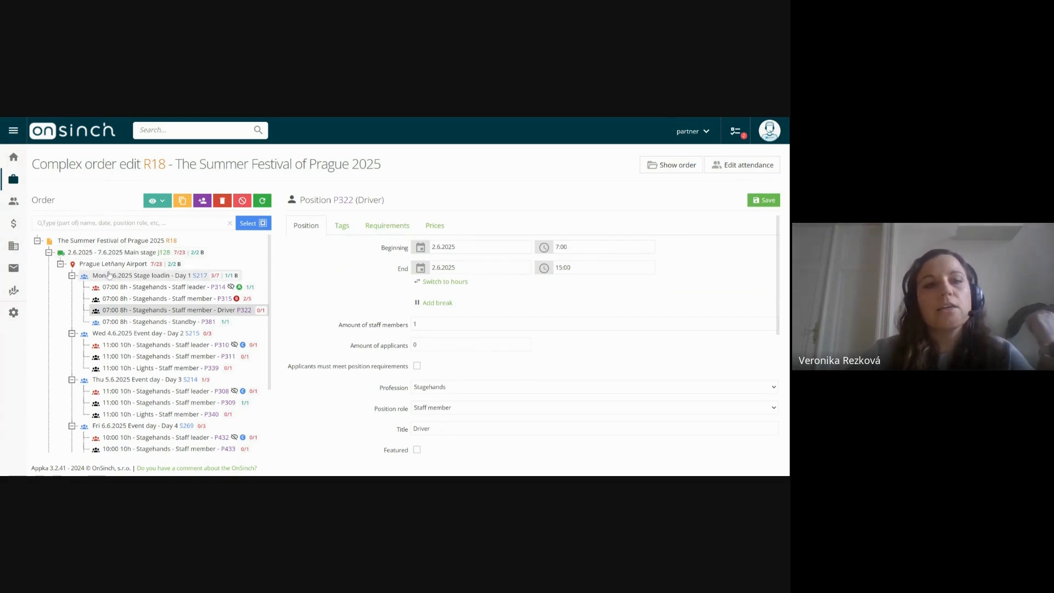
right_click(86, 254)
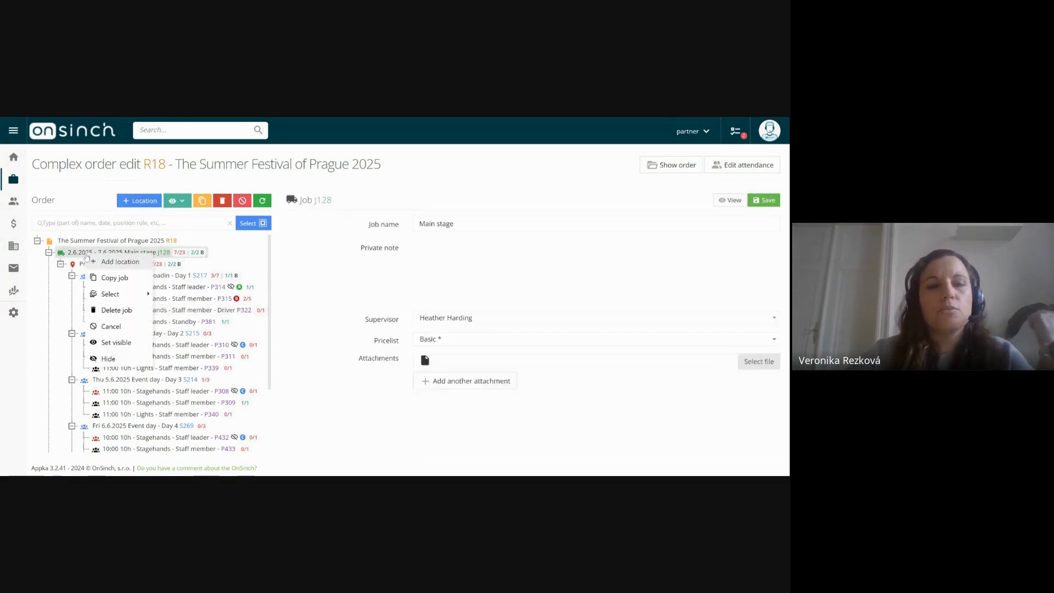
mouse_move(117, 299)
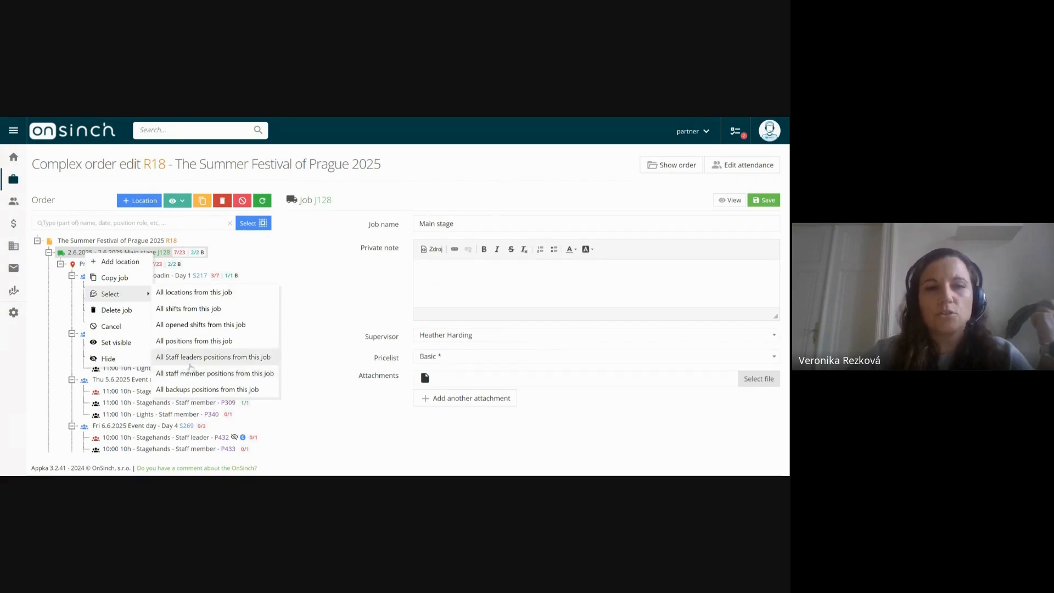
left_click(199, 366)
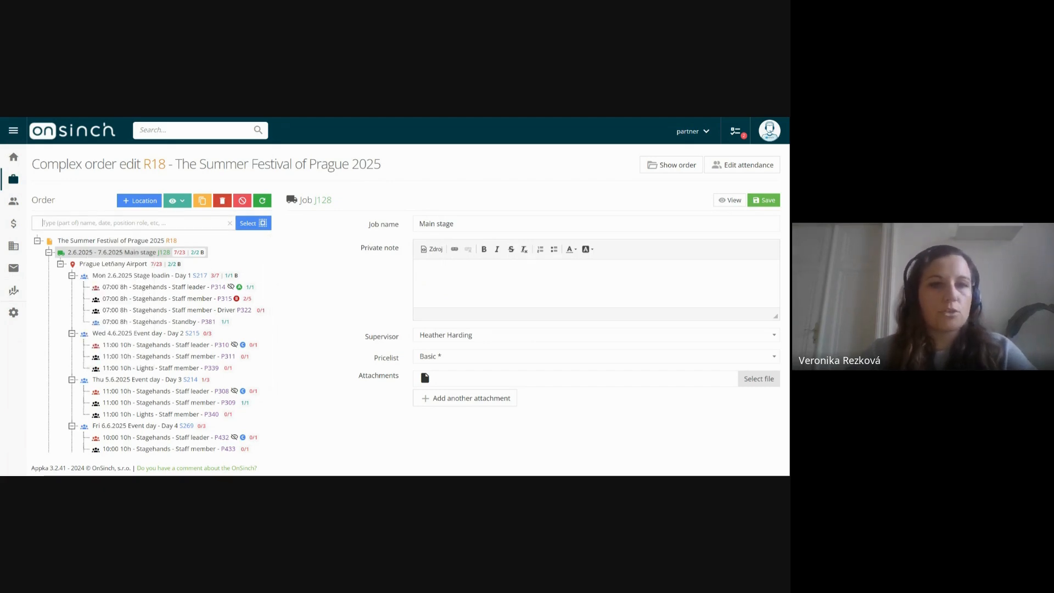
Step: Filter the order tree by "drive" and select all found matches
type("dr")
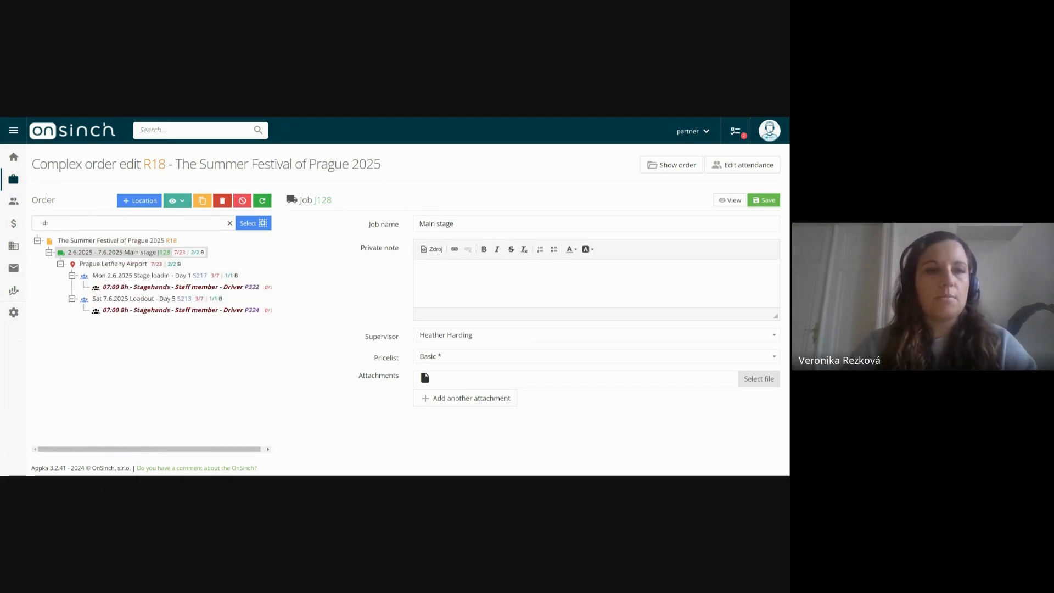
type("ive")
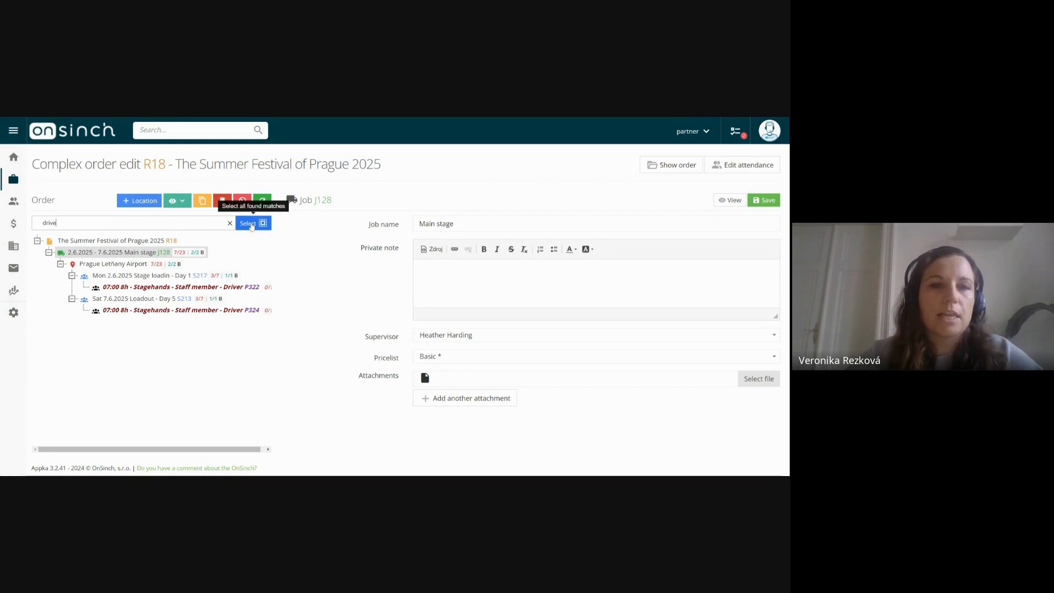
left_click(251, 225)
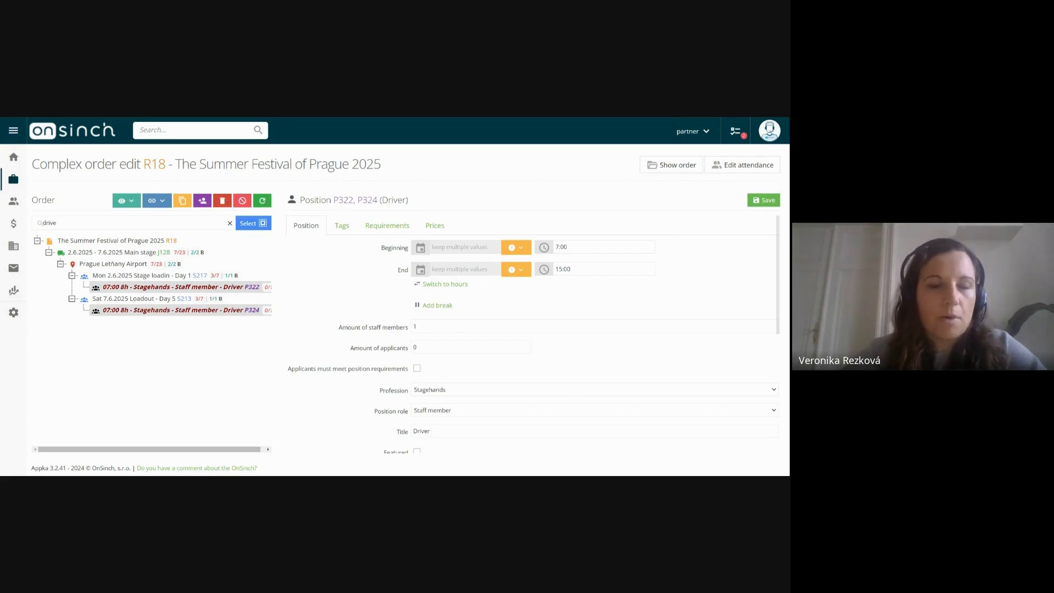
left_click_drag(332, 200, 415, 200)
left_click(415, 200)
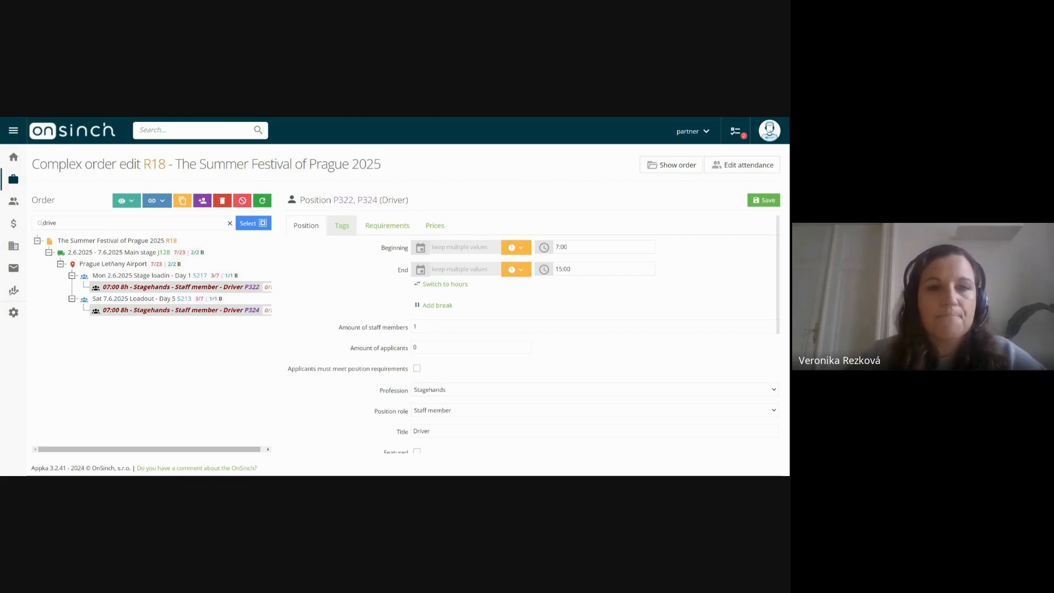
Step: Add the common Driver bonus tag to both selected Driver positions, save, and recheck their tags
left_click(339, 228)
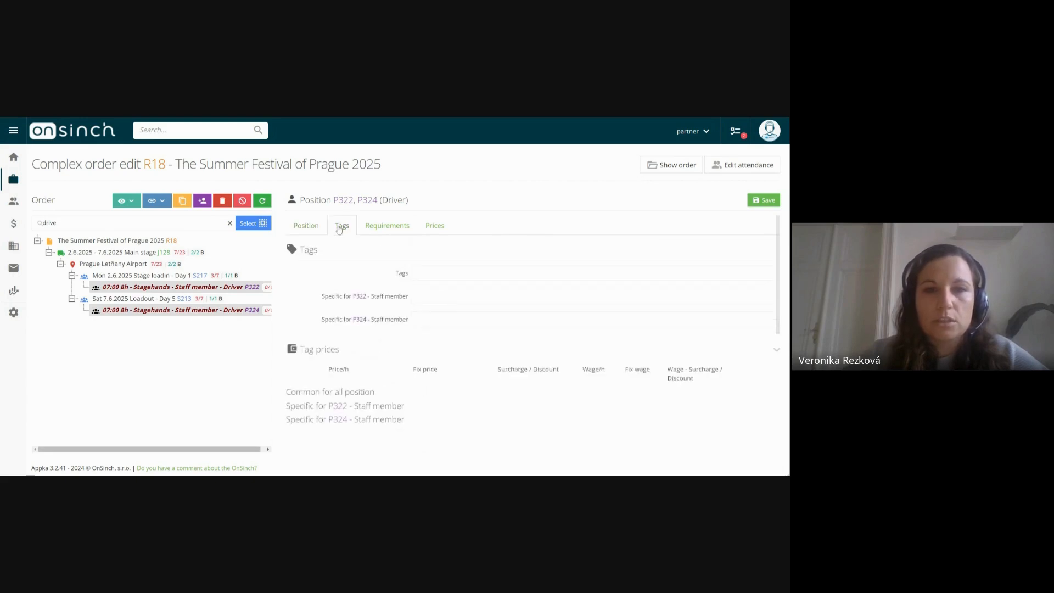
left_click(439, 273)
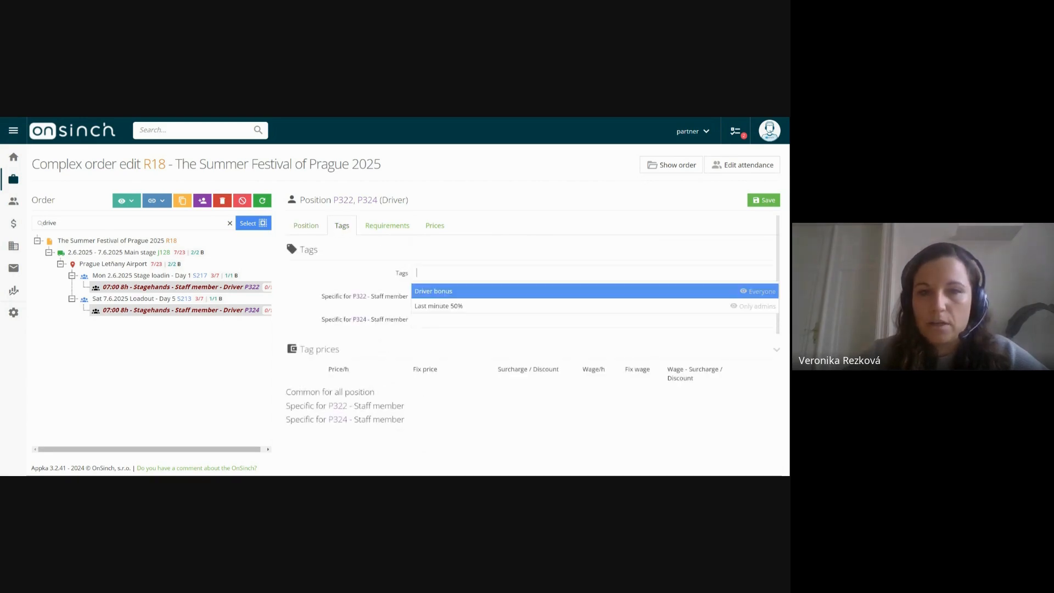
left_click(440, 292)
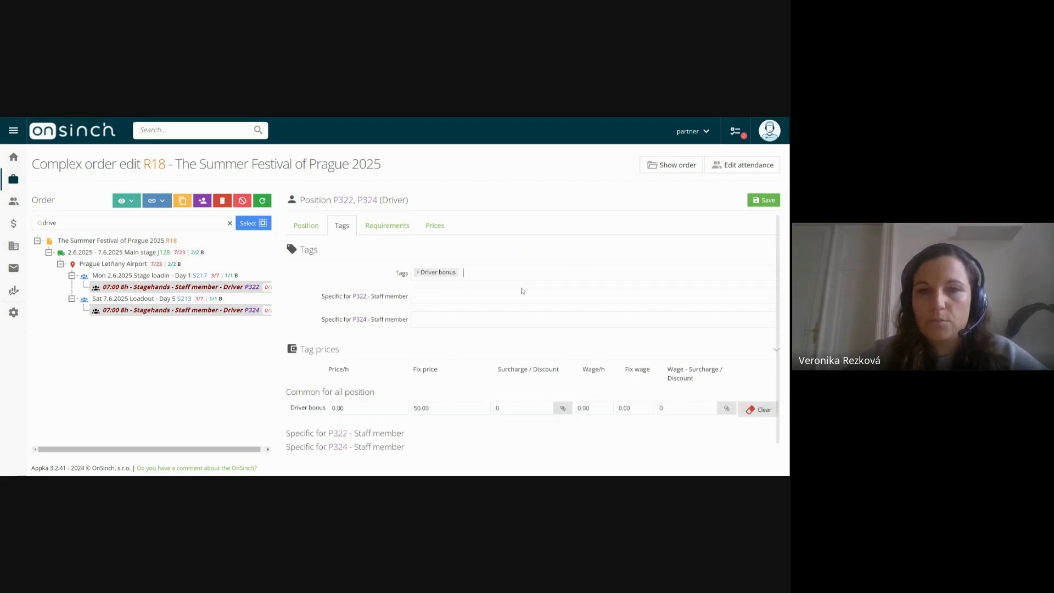
left_click(770, 202)
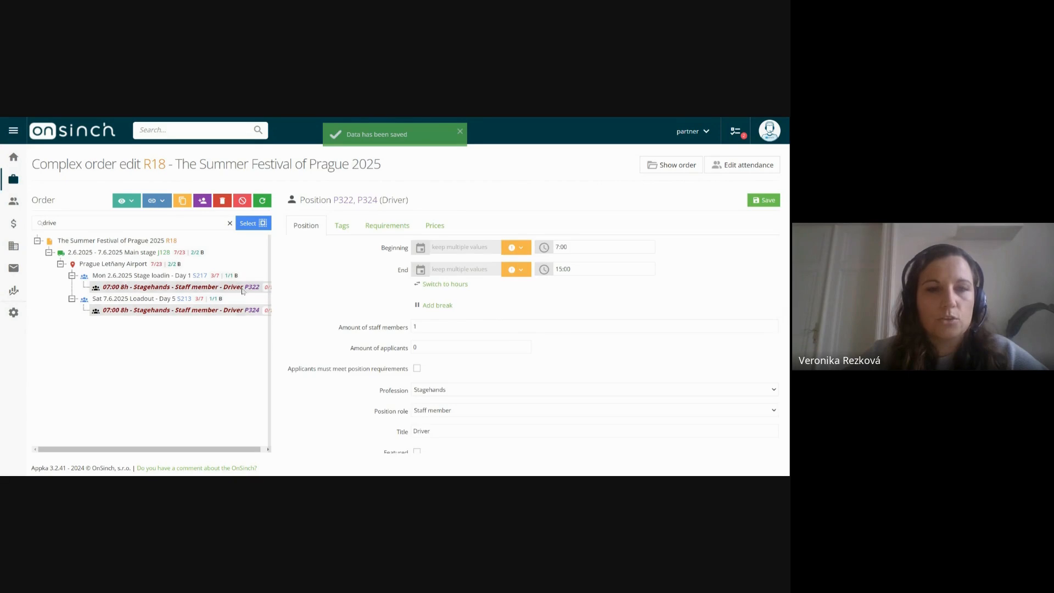
left_click(341, 226)
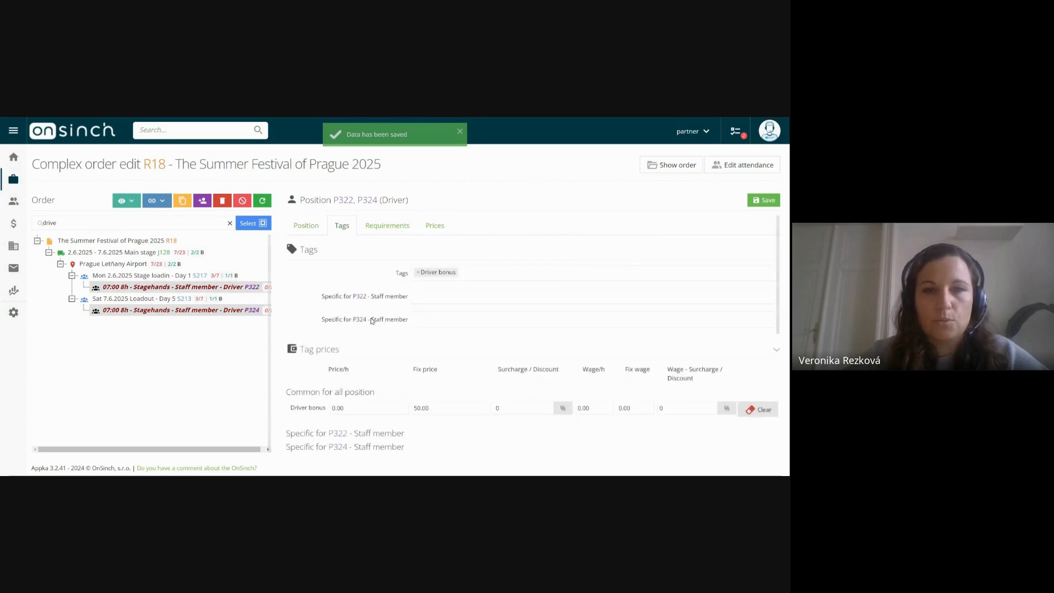
Step: Add a common requirement to both Driver positions that staff has the Driver badge, and save it
left_click(381, 229)
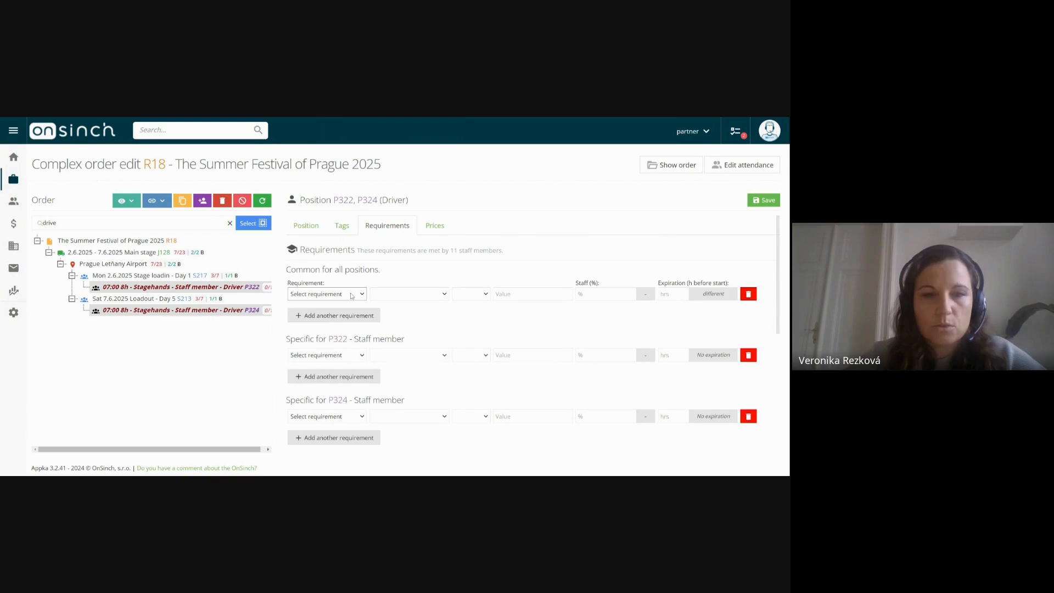
left_click(319, 353)
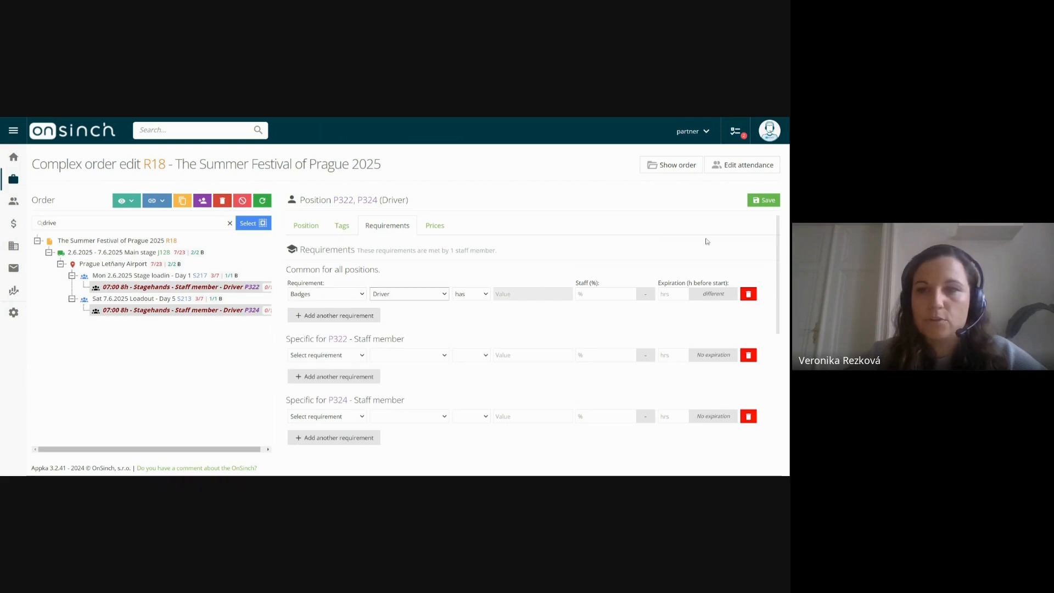
left_click(764, 202)
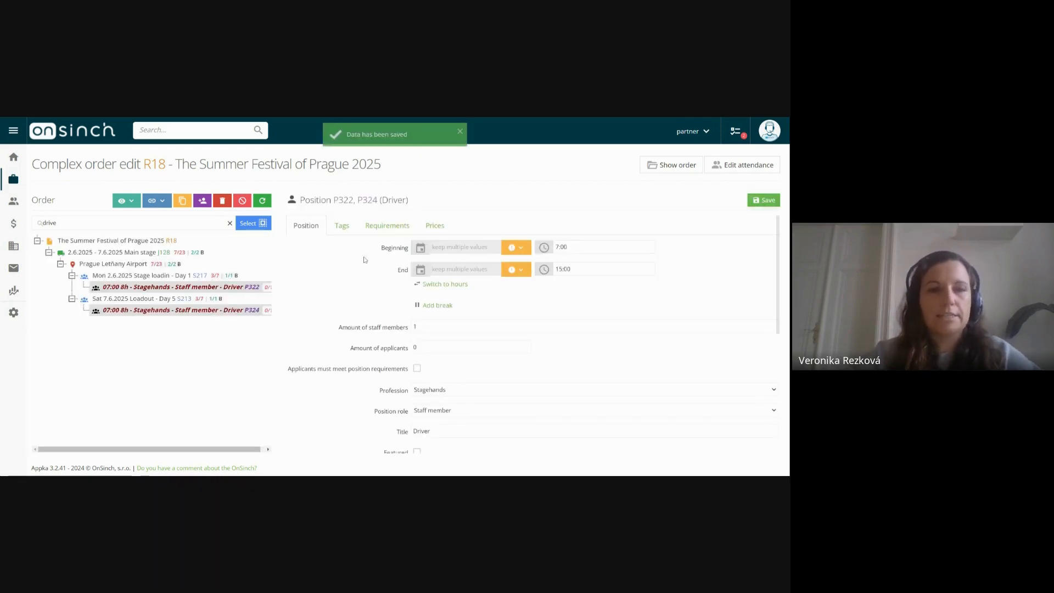
Step: Replace the order tree filter with "7:00", select all found matches, and clear the filter
left_click(230, 223)
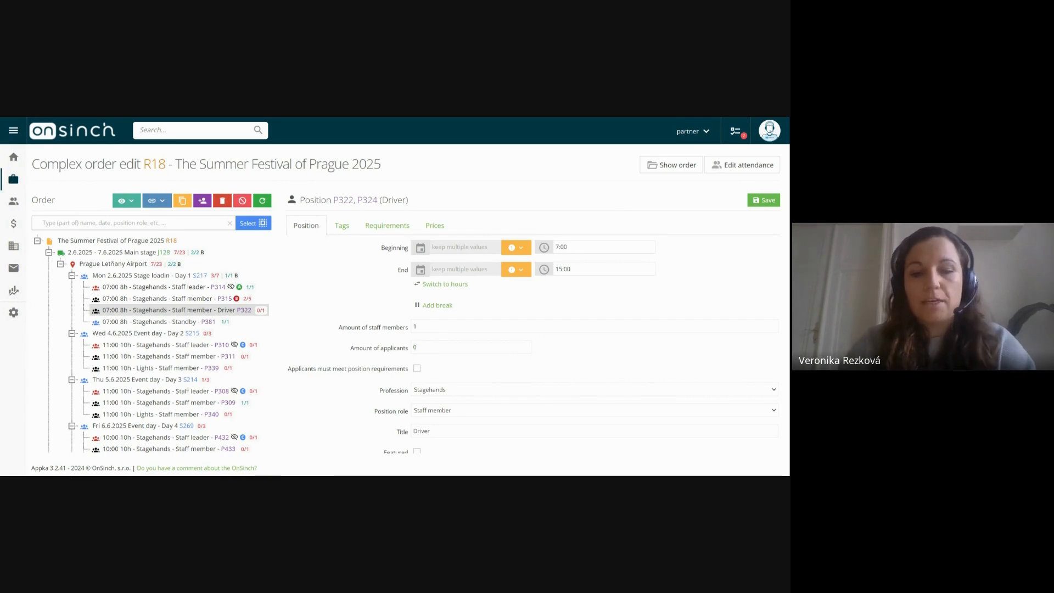
type("7:")
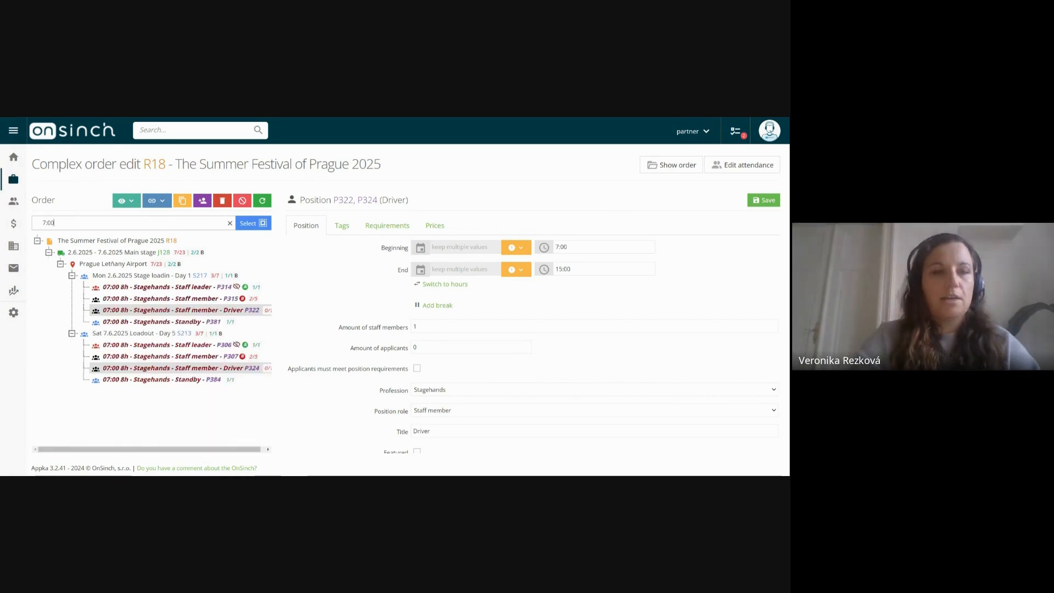
type("00")
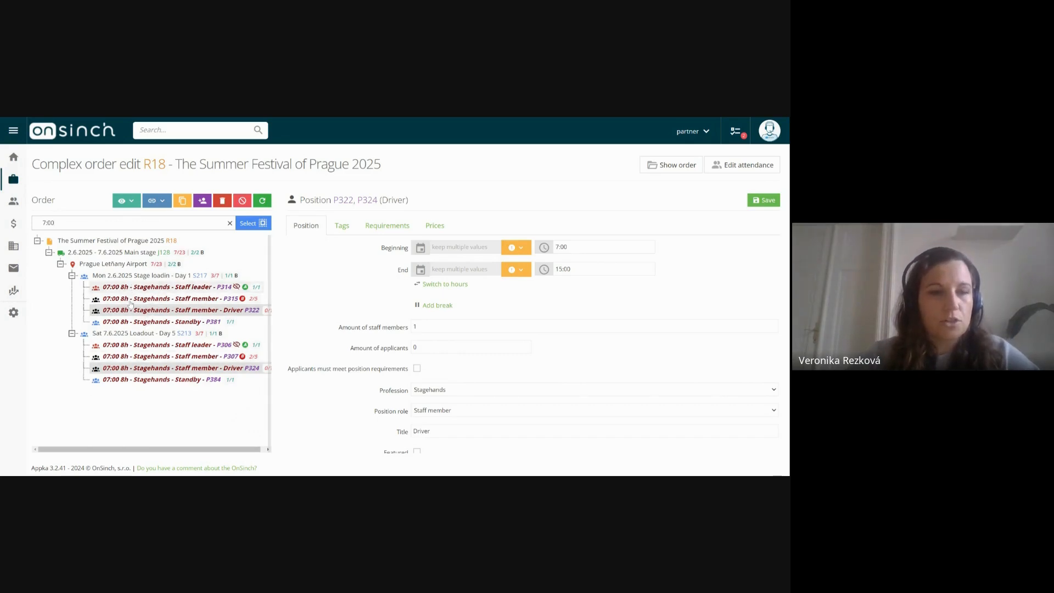
left_click(248, 223)
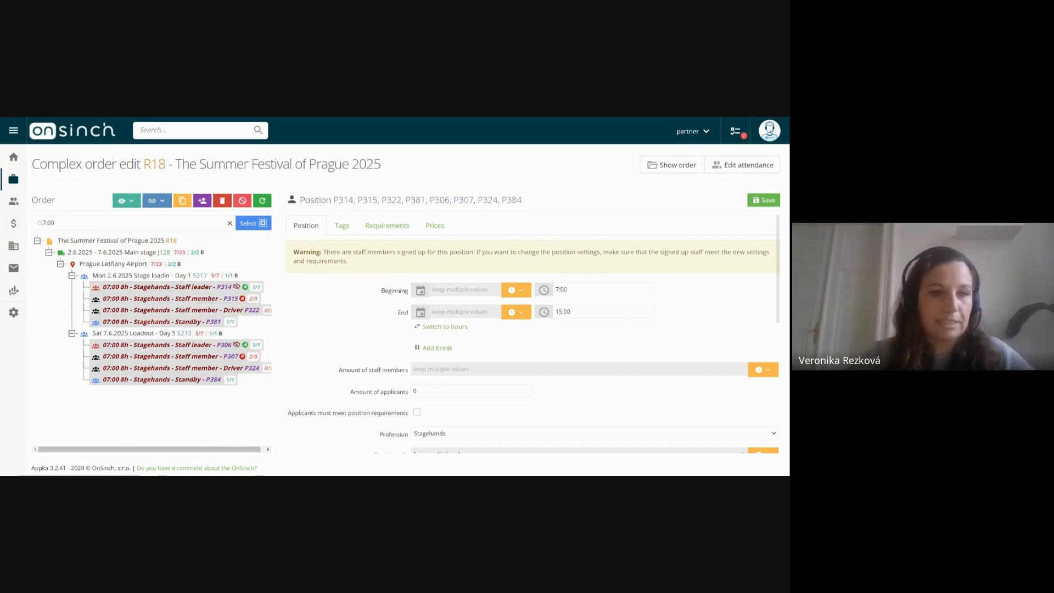
left_click(230, 225)
Step: Select all opened shifts of the Entrance accreditation job and show their common prices and wages
left_click(176, 300)
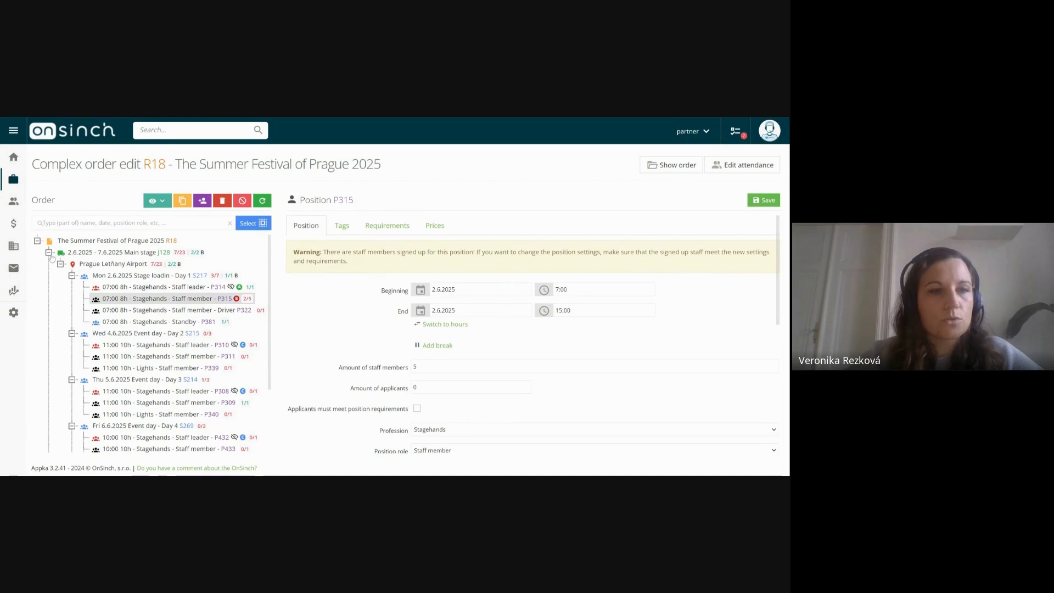
left_click(60, 263)
left_click(48, 252)
left_click(49, 264)
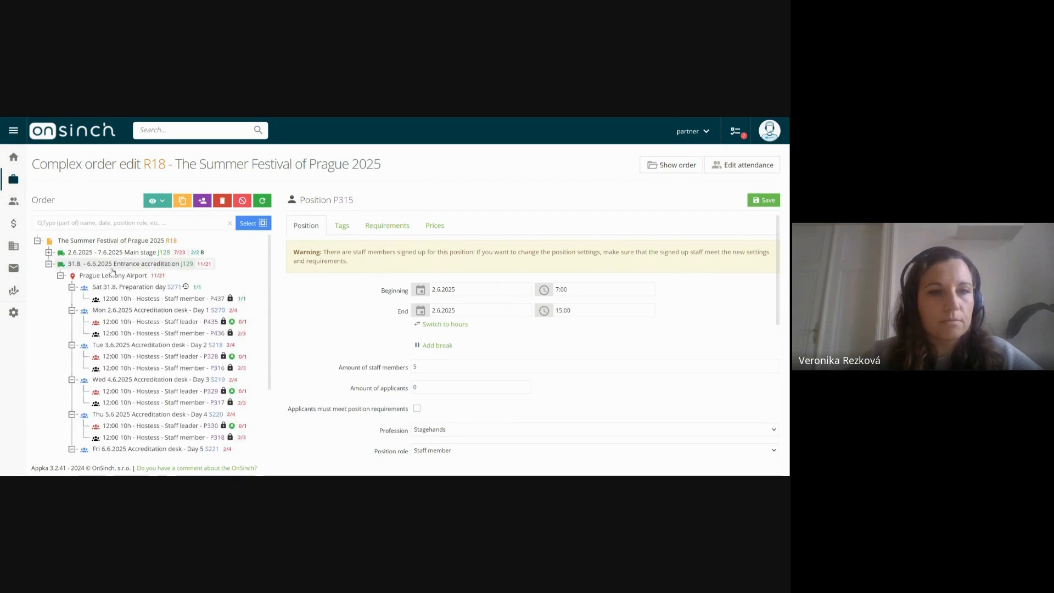
right_click(111, 267)
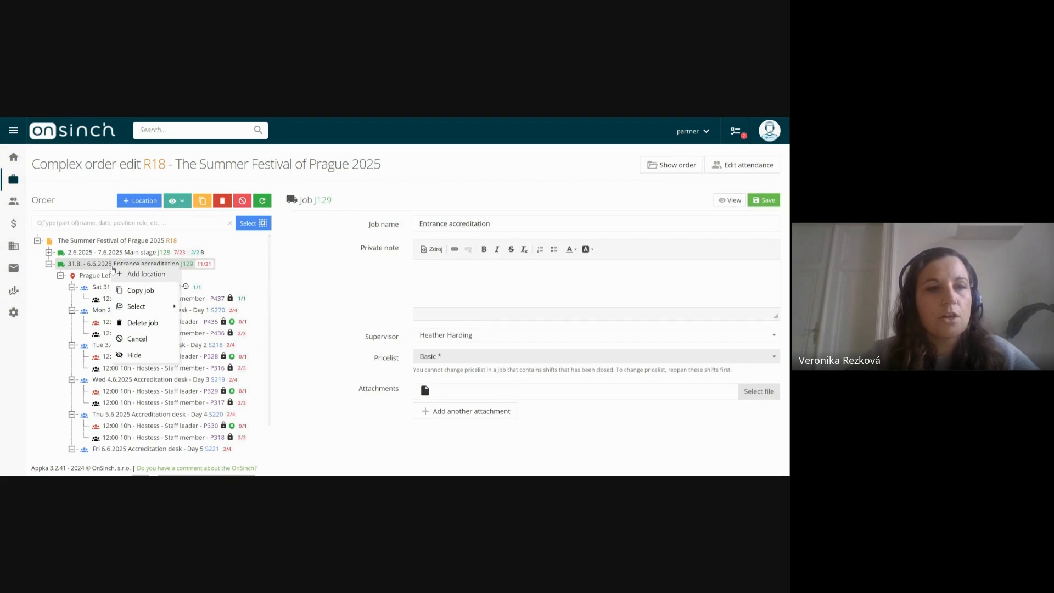
mouse_move(143, 309)
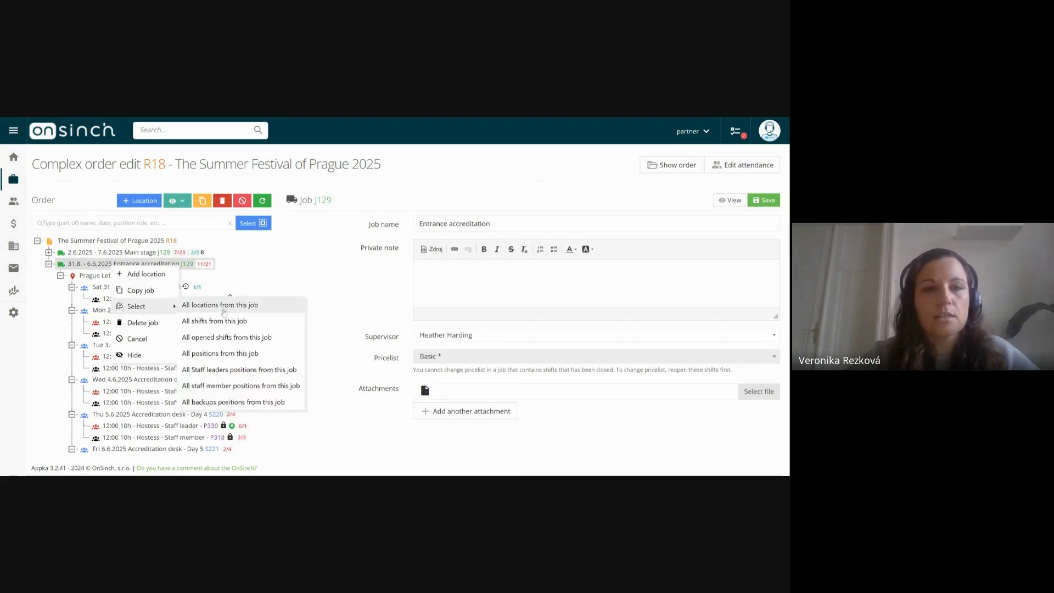
left_click(225, 337)
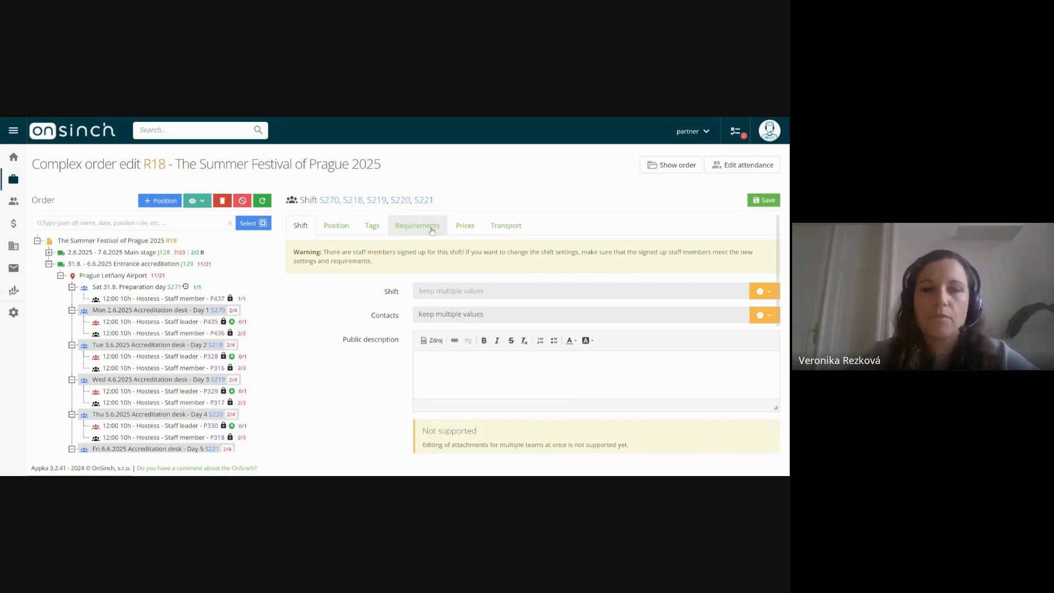
left_click(465, 226)
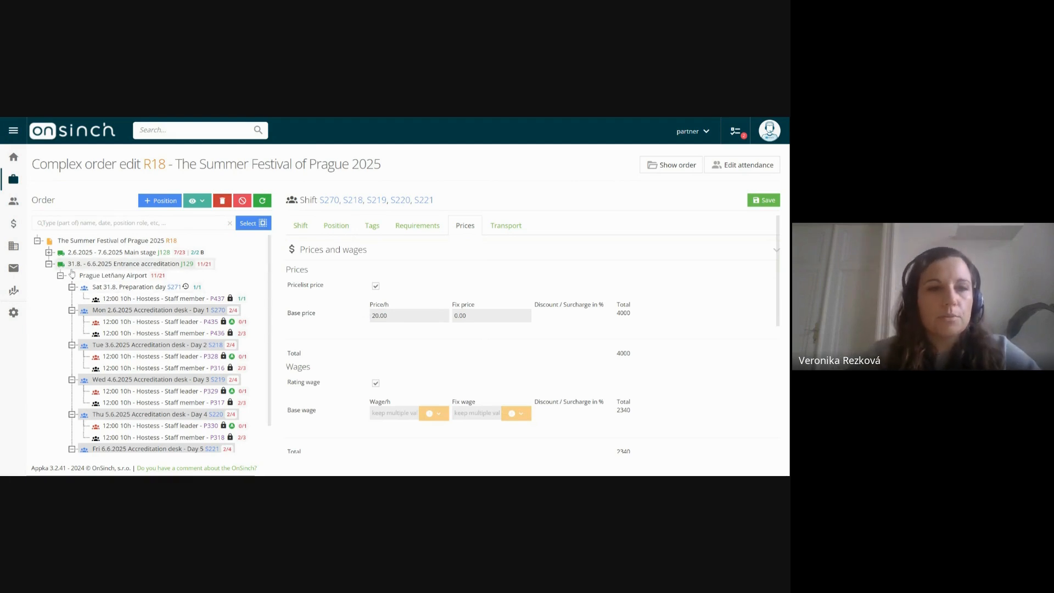
Step: Examine the Main stage job's Day 1 and Day 5 shifts and the Day 1 staff leader position
left_click(49, 264)
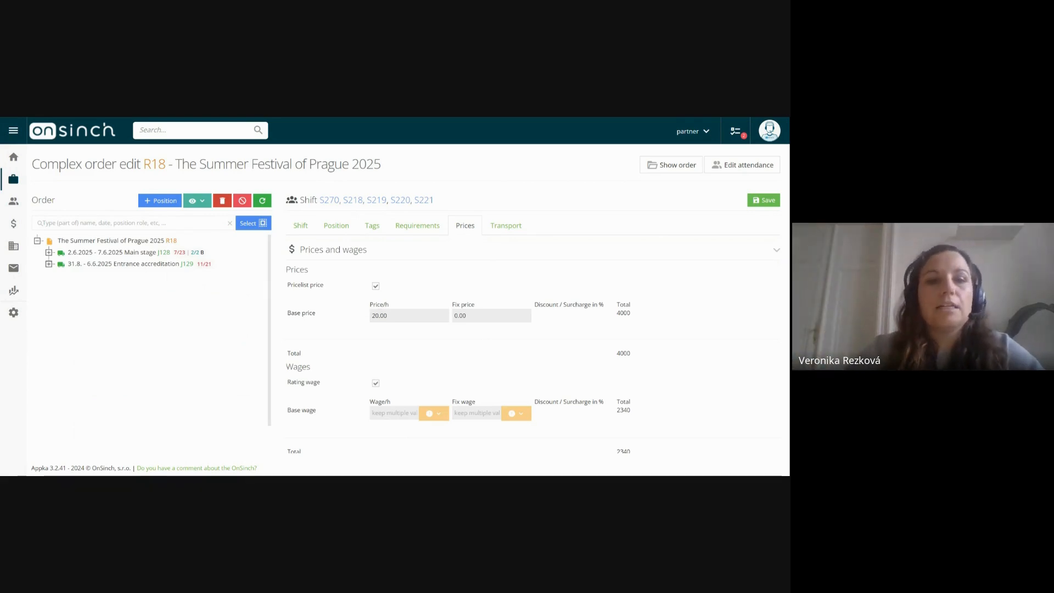
left_click(49, 253)
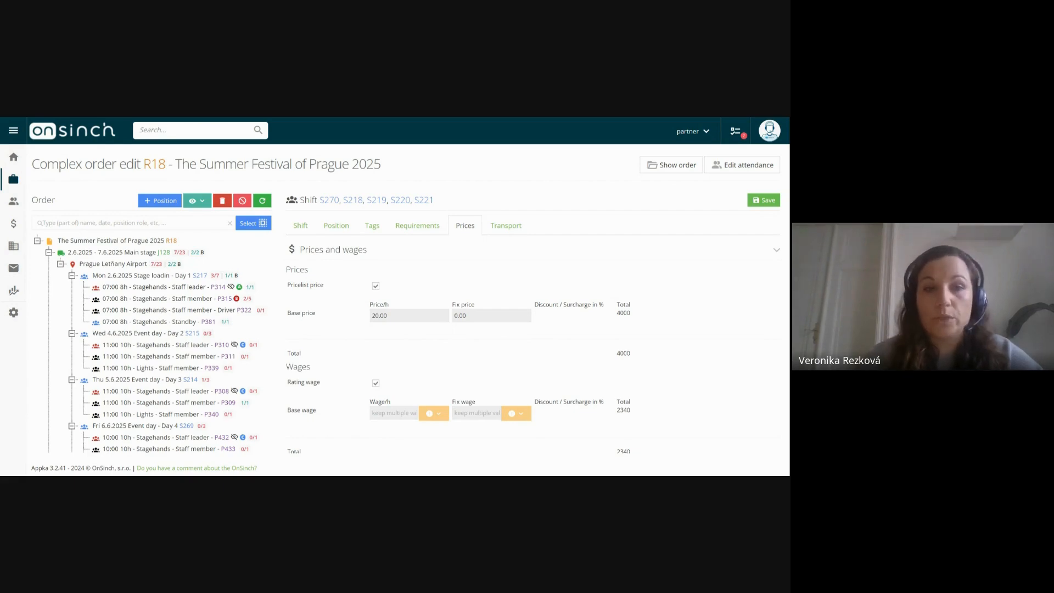
left_click(167, 289)
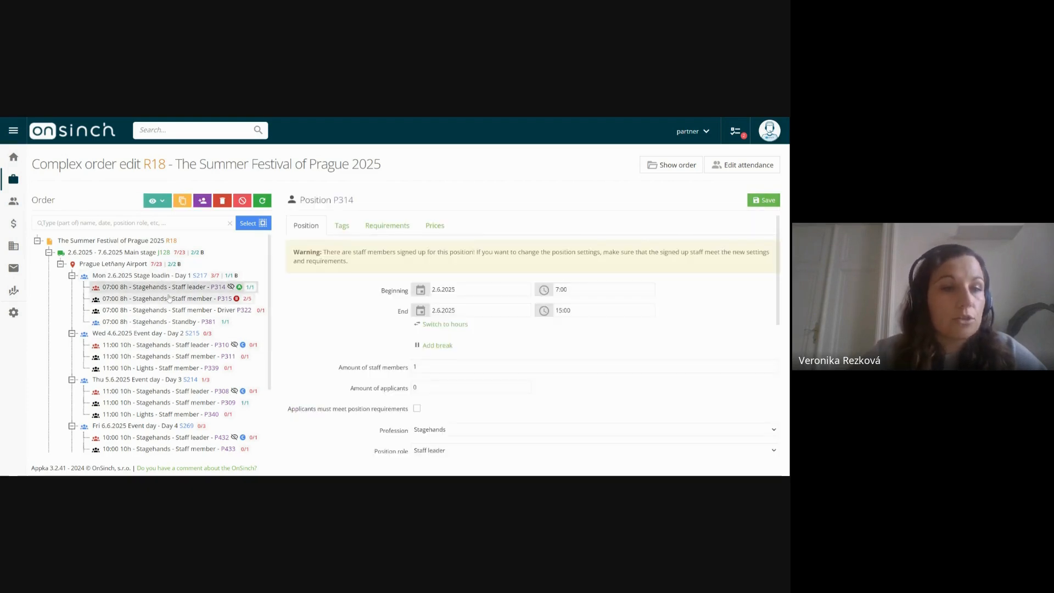
scroll(171, 299, "down", 3)
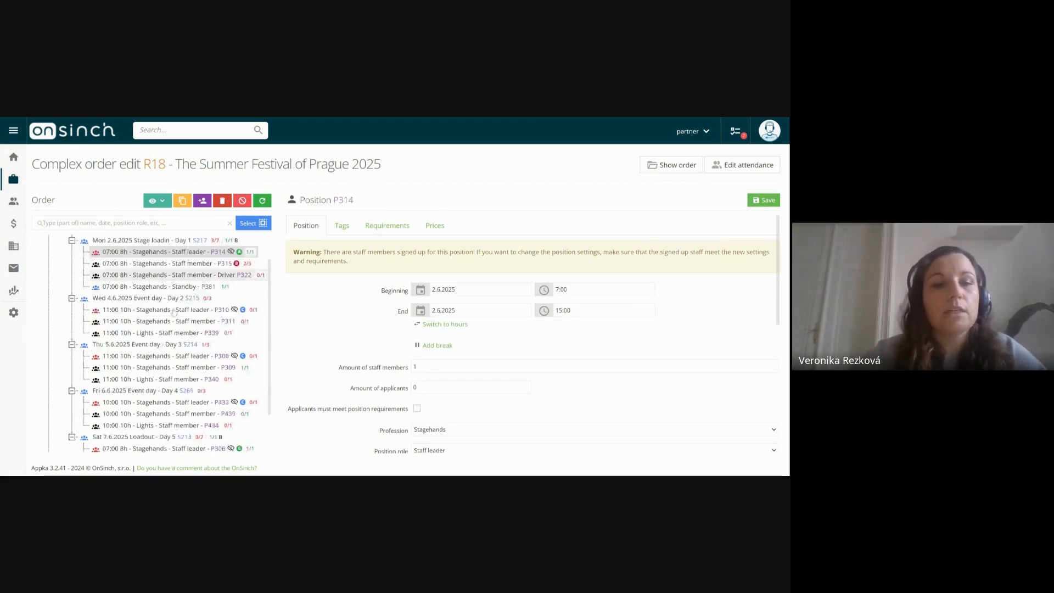
left_click(147, 384)
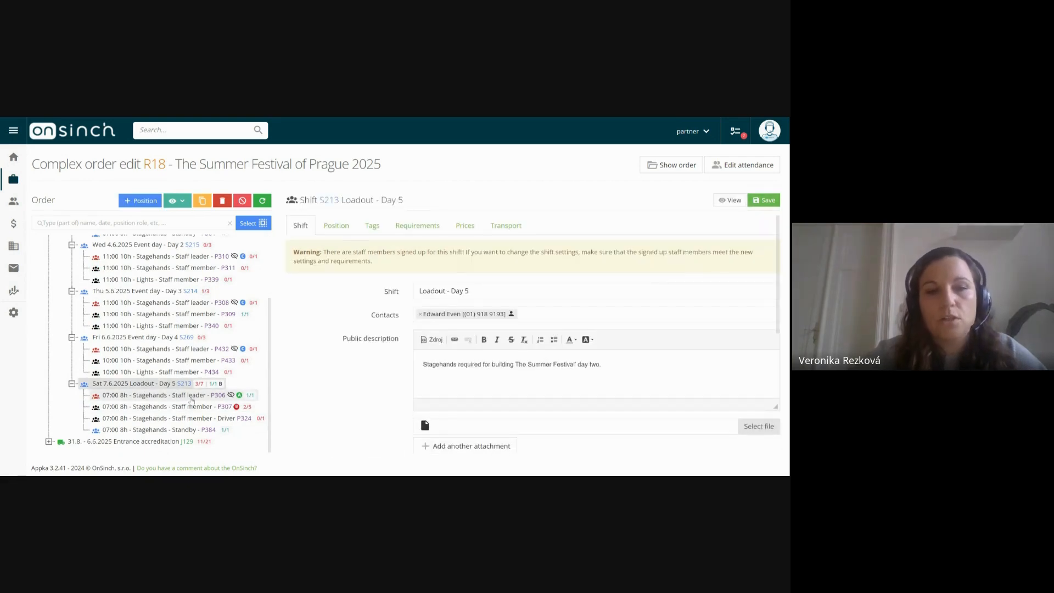
scroll(189, 379, "up", 3)
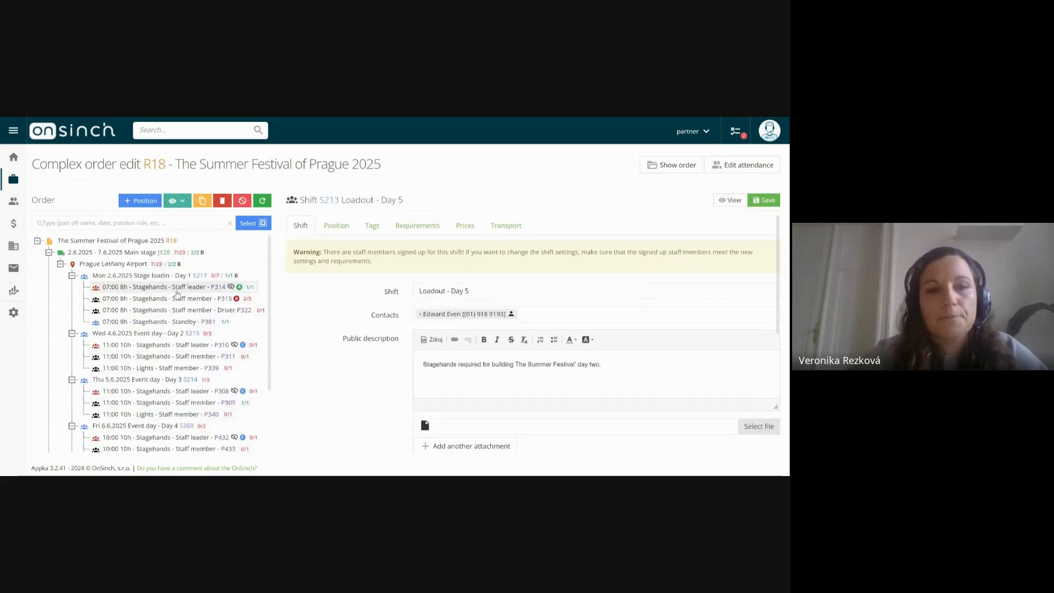
left_click(176, 291)
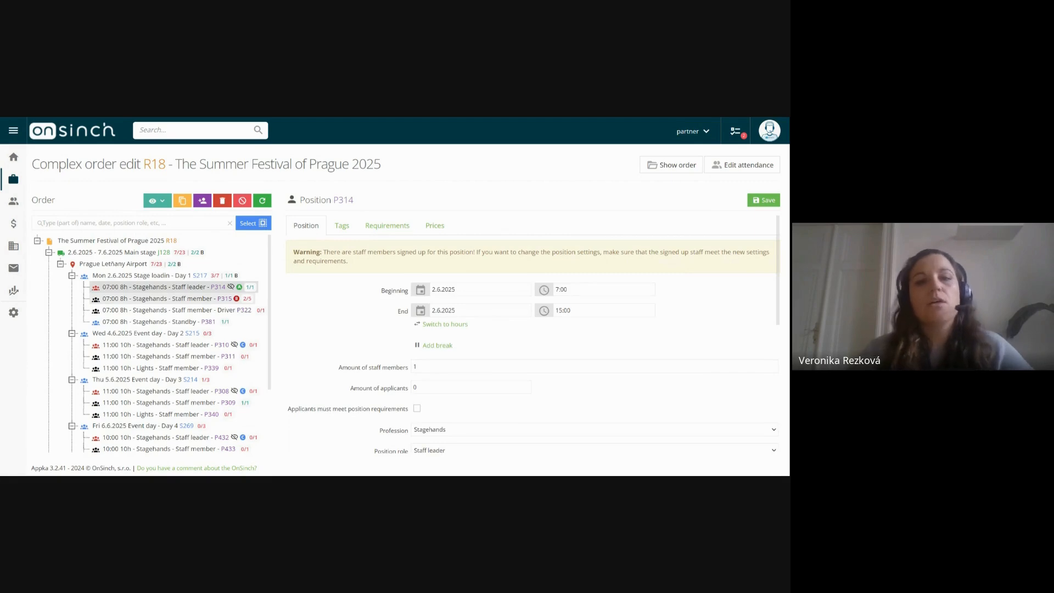
left_click(173, 275)
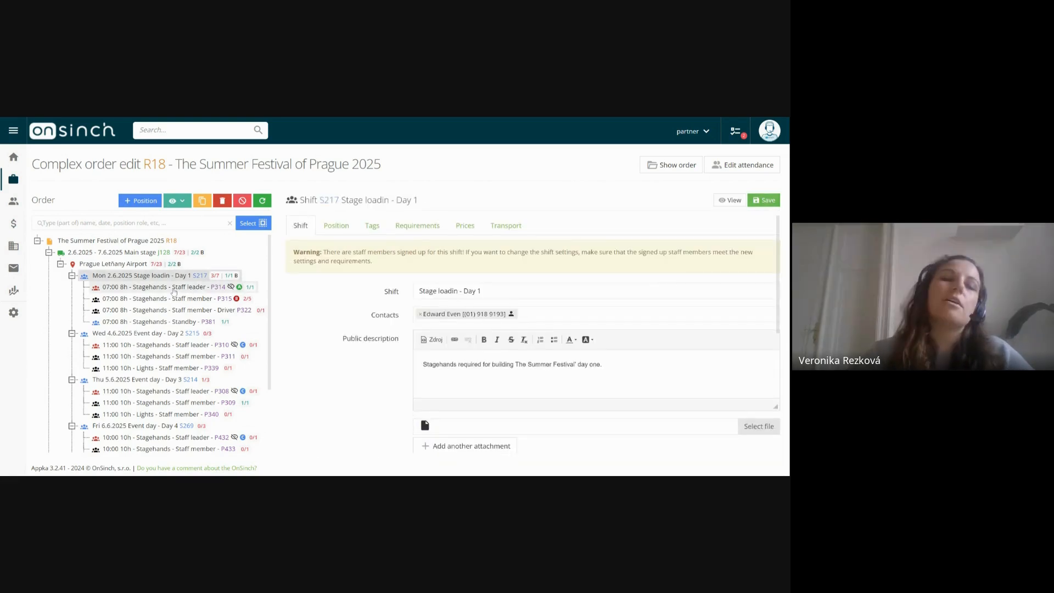
left_click(173, 290)
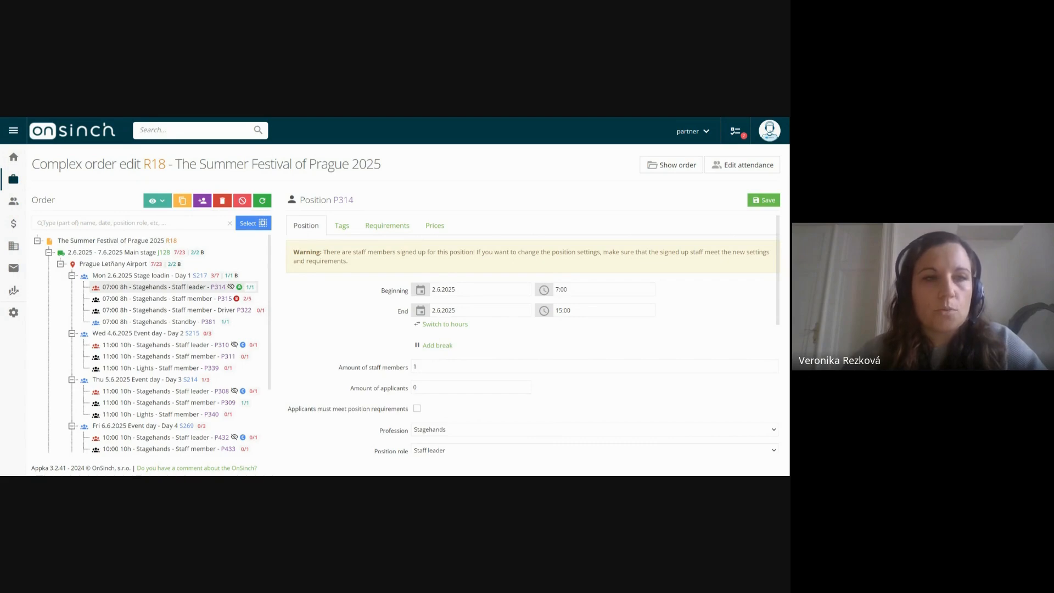
mouse_move(4, 204)
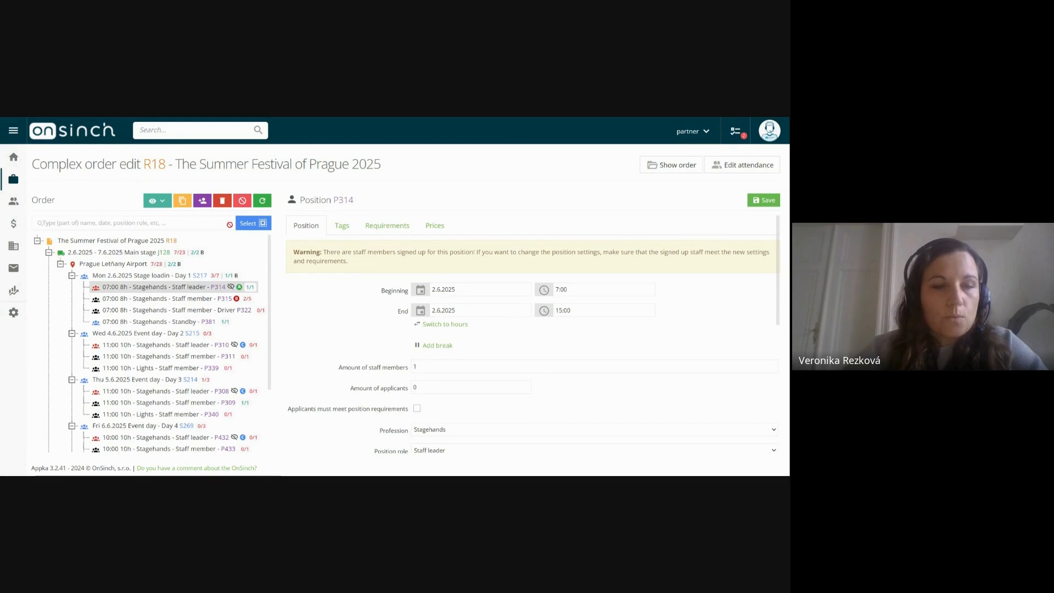
Step: Select all staff leader positions of the Entrance accreditation job and remove their groups
left_click(49, 252)
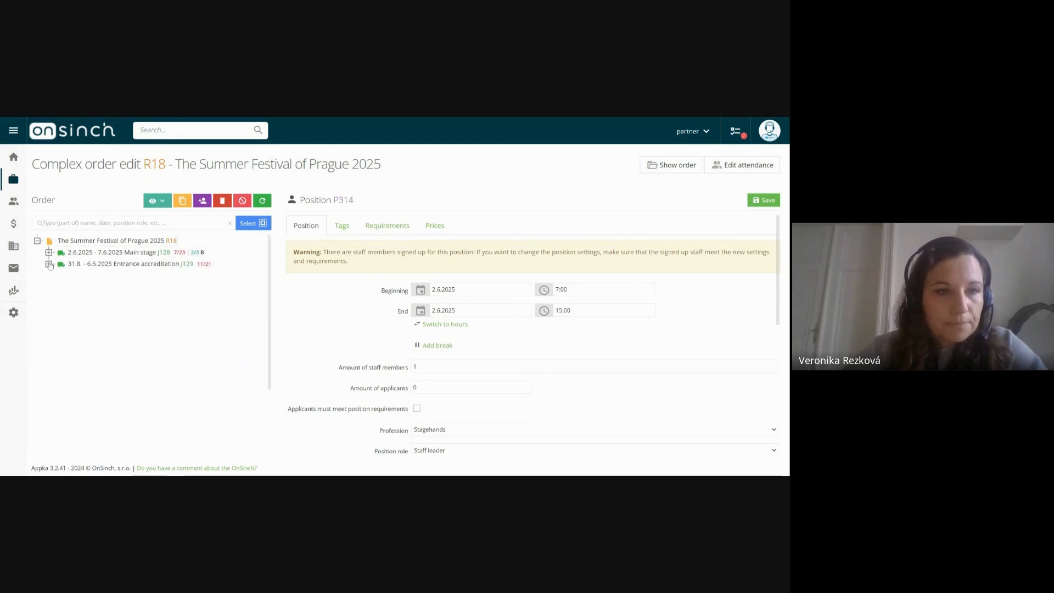
left_click(49, 264)
left_click(88, 266)
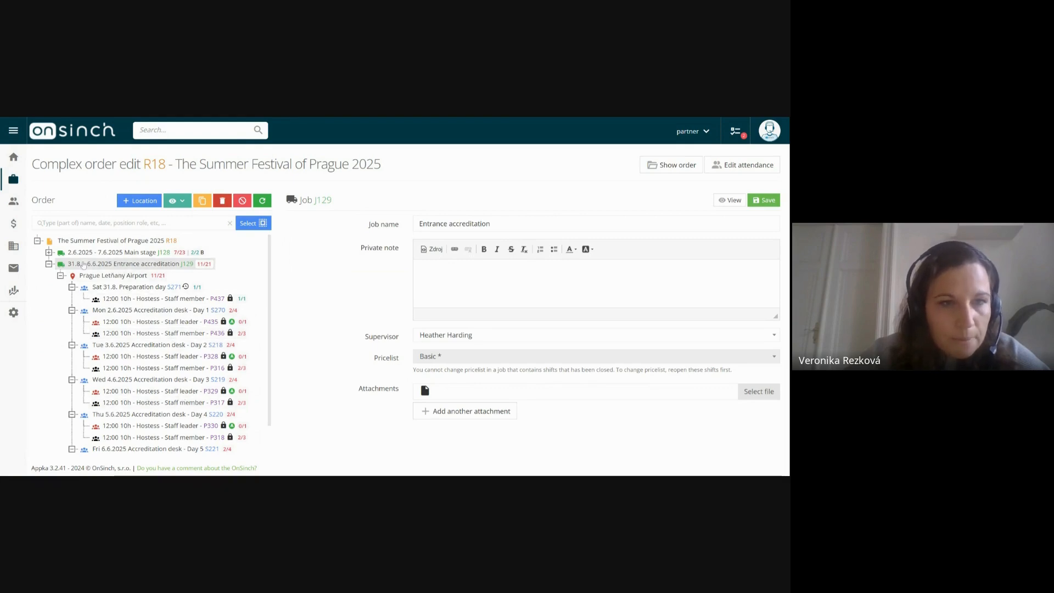
left_click(48, 252)
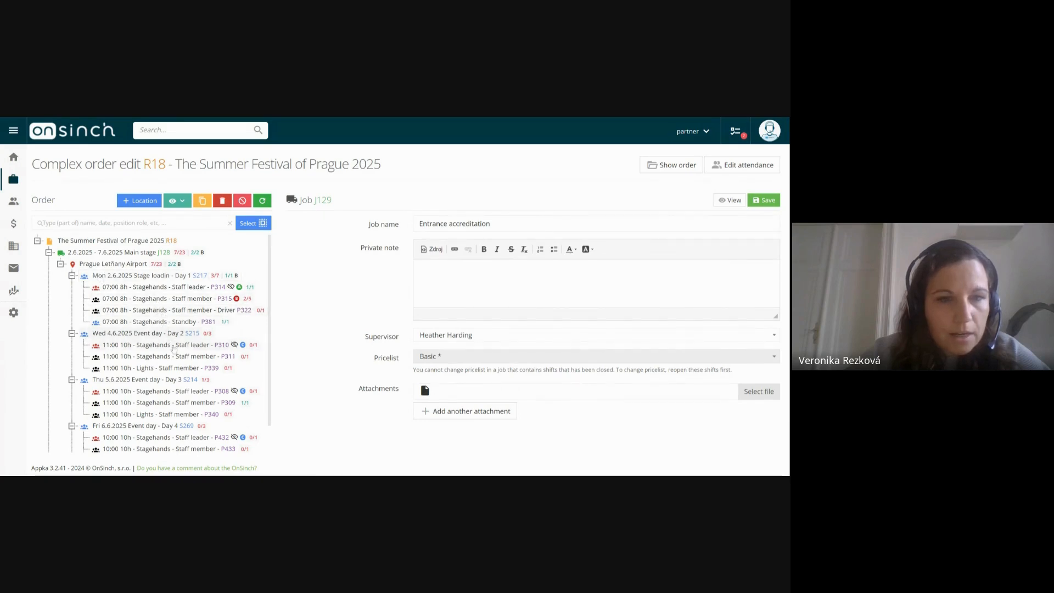
left_click(48, 252)
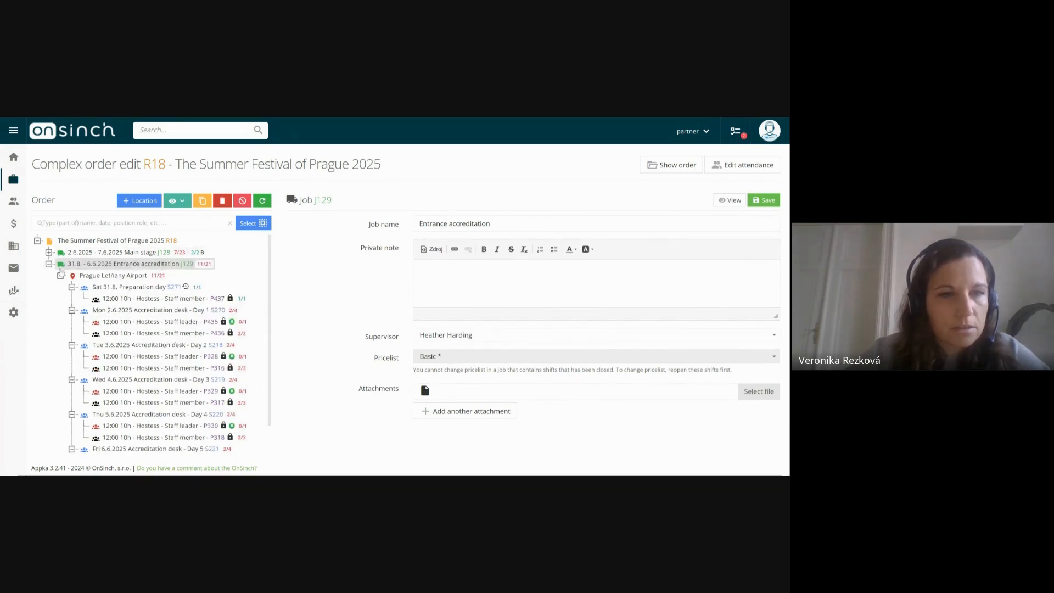
right_click(96, 268)
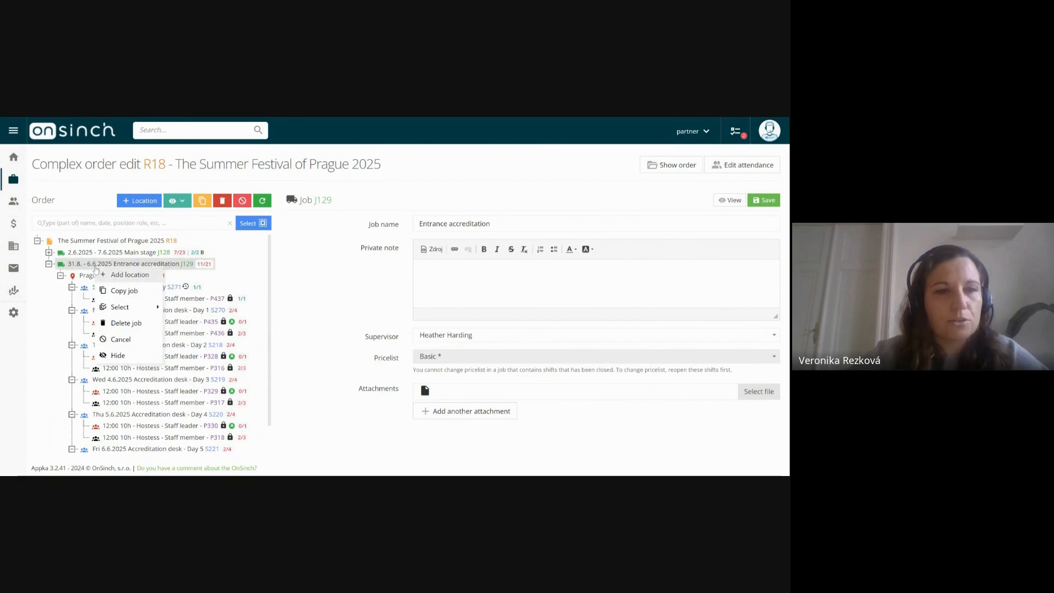
mouse_move(118, 308)
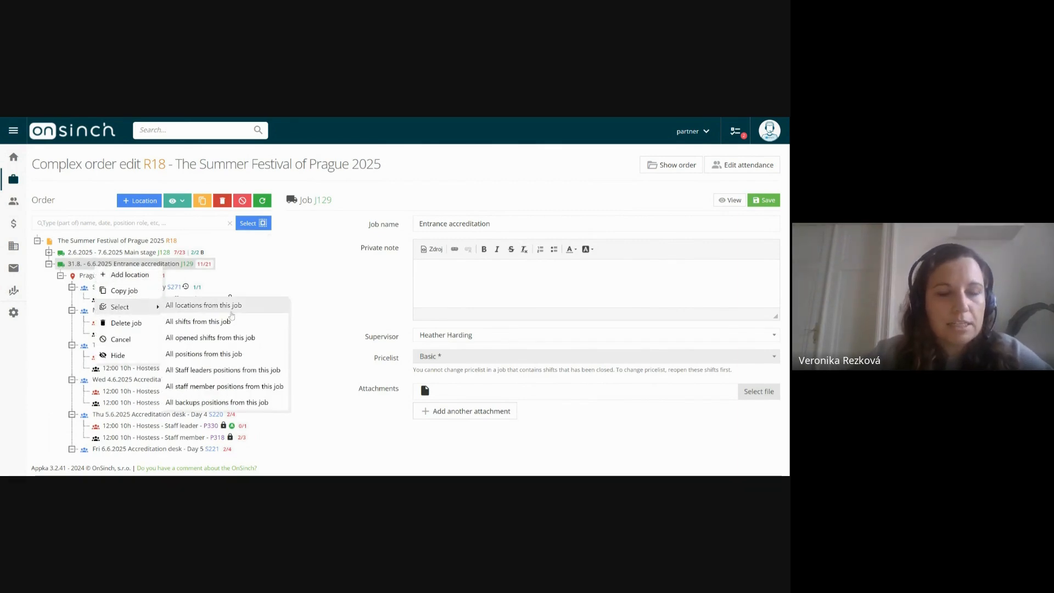
left_click(221, 371)
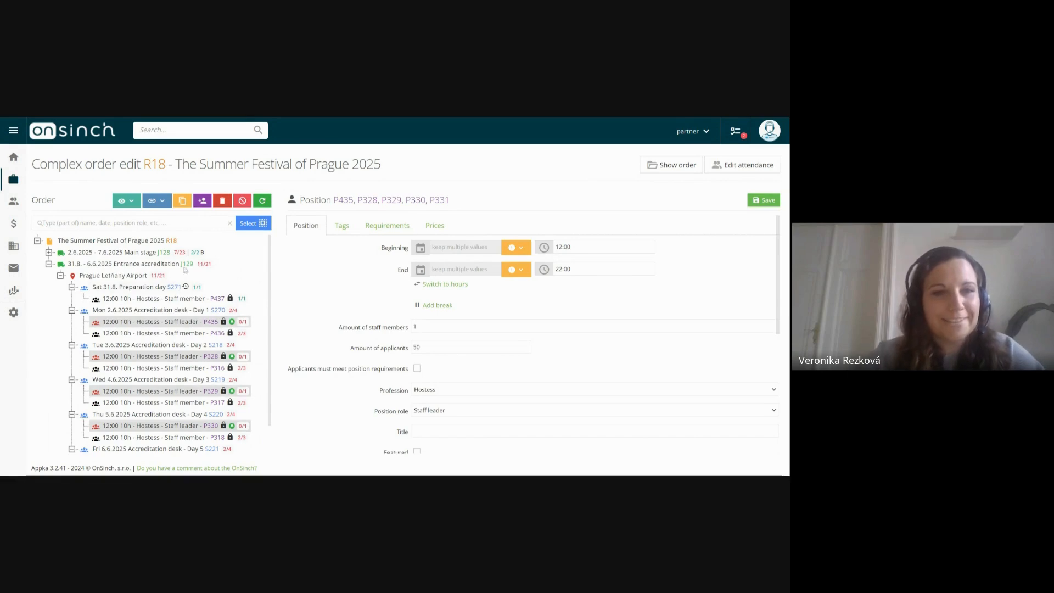
left_click(155, 200)
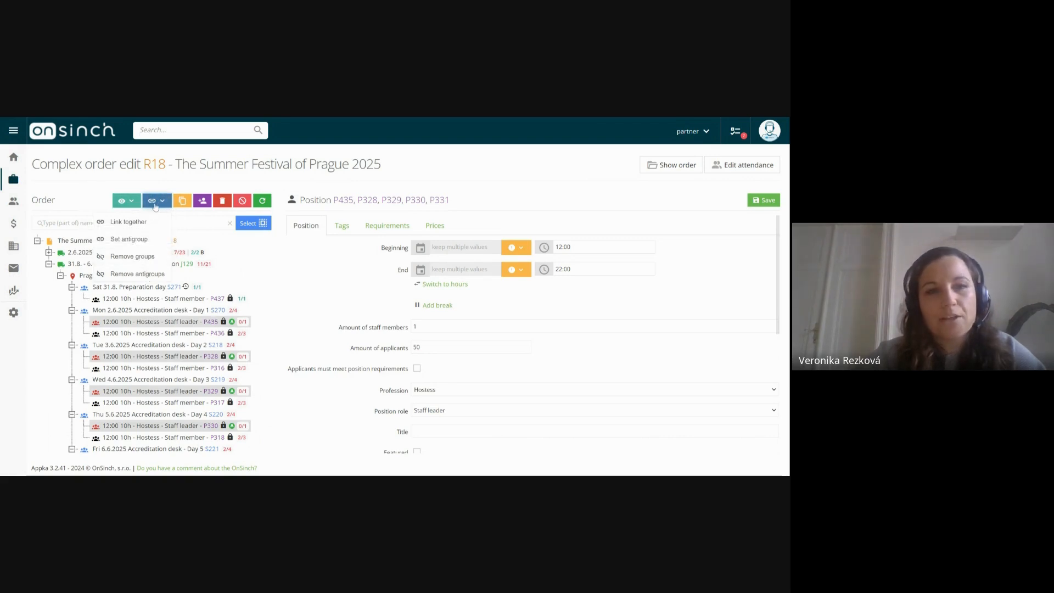
left_click(142, 256)
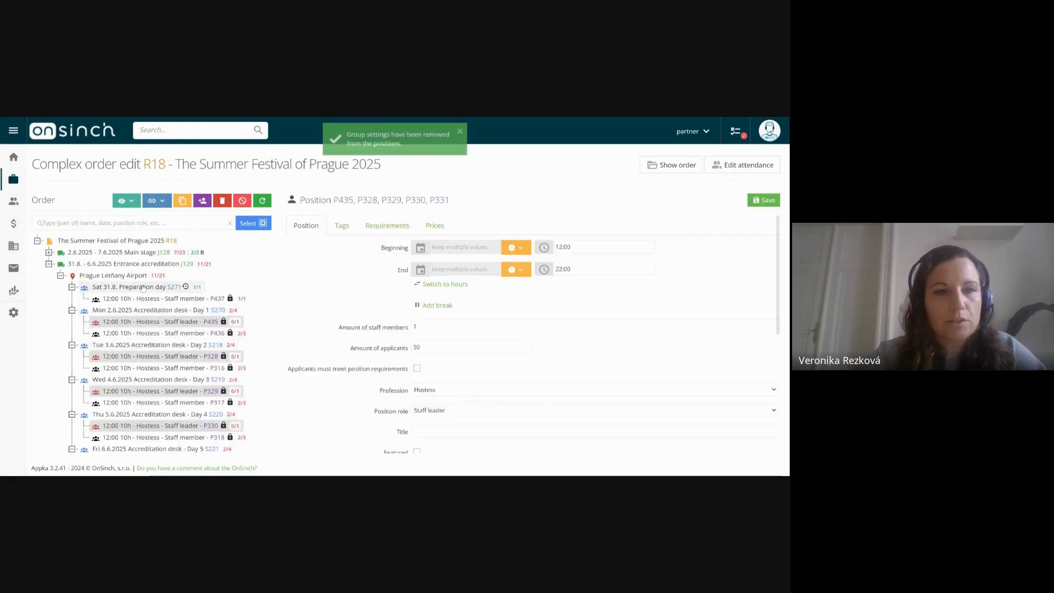
Step: Reselect all staff leader positions of the Entrance accreditation job and link them together
right_click(110, 264)
mouse_move(150, 305)
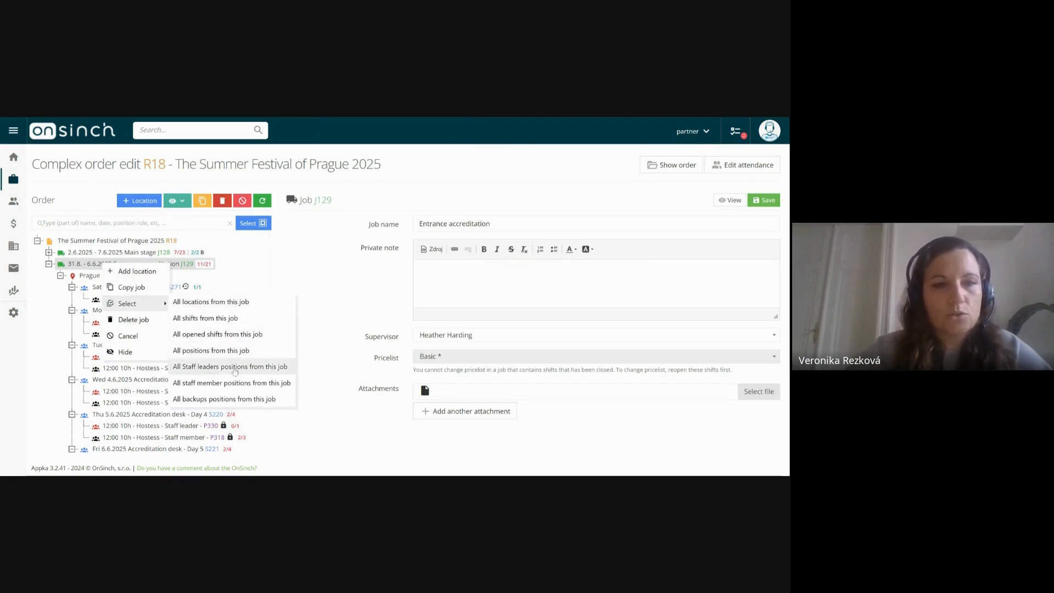
left_click(235, 366)
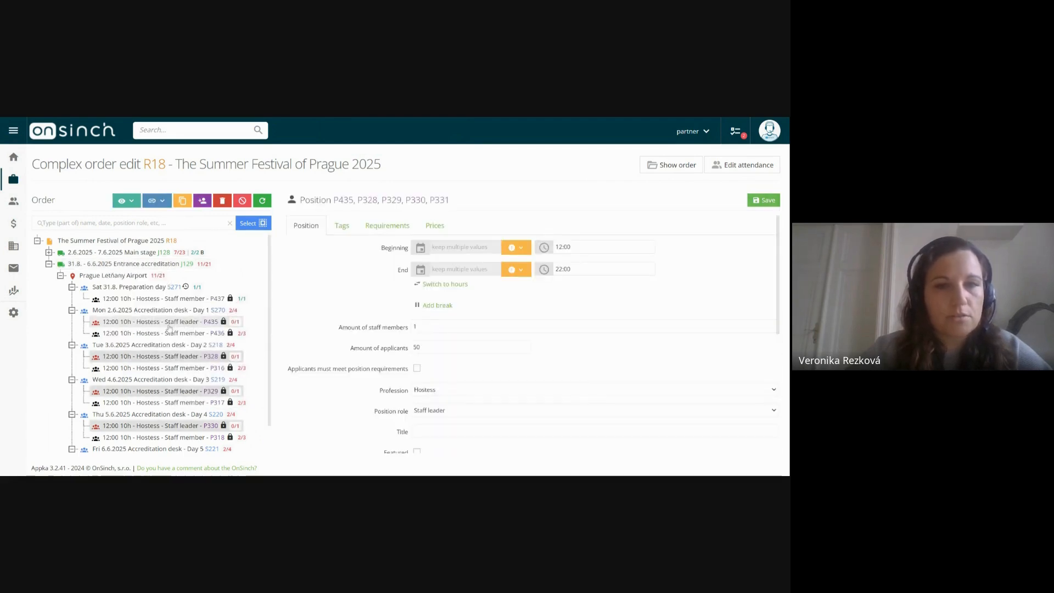
left_click_drag(333, 200, 454, 199)
left_click(292, 214)
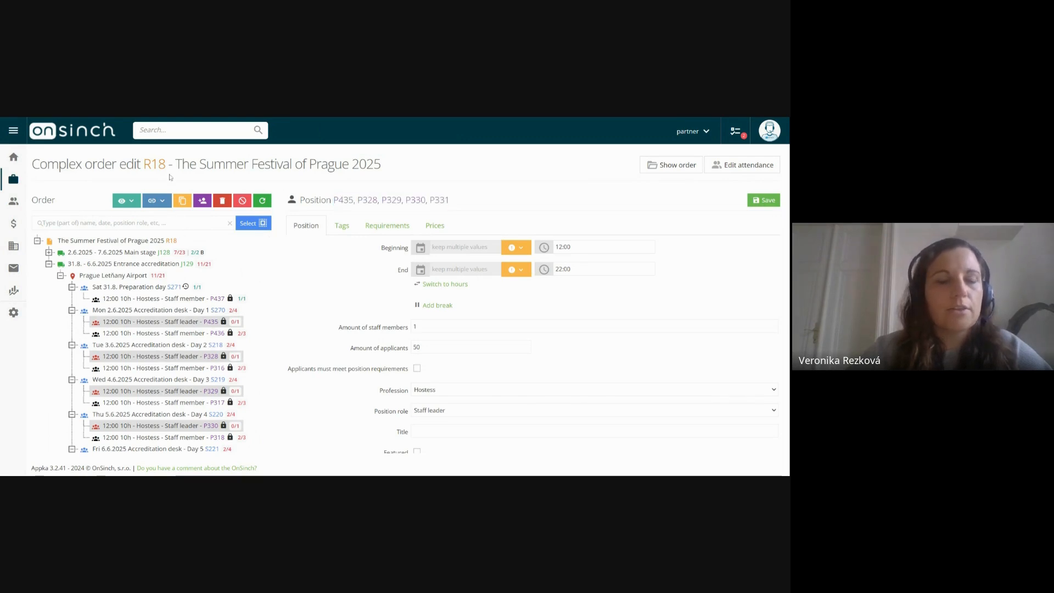
left_click(158, 202)
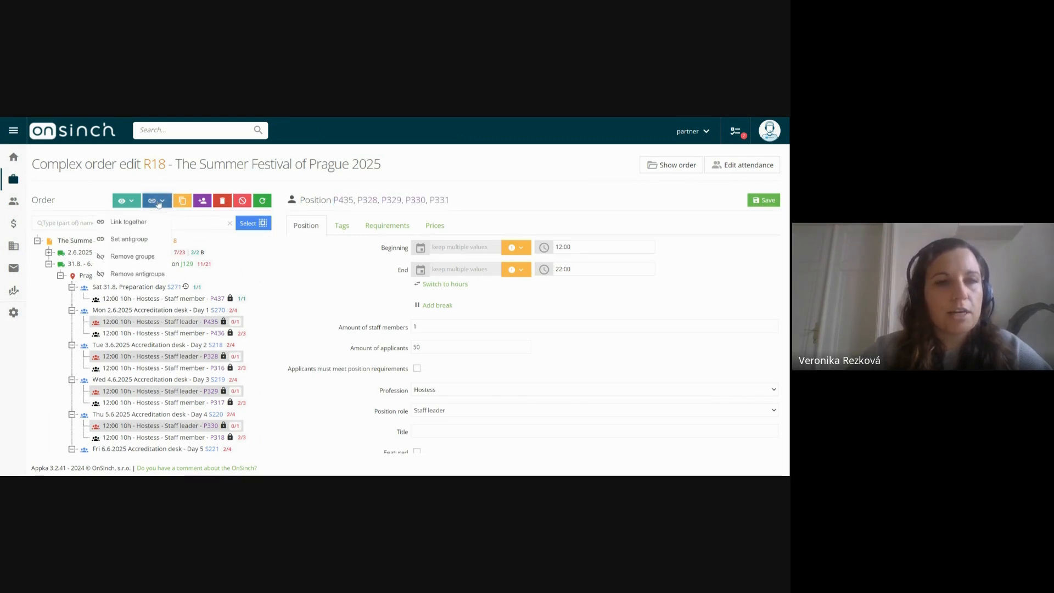
left_click(144, 221)
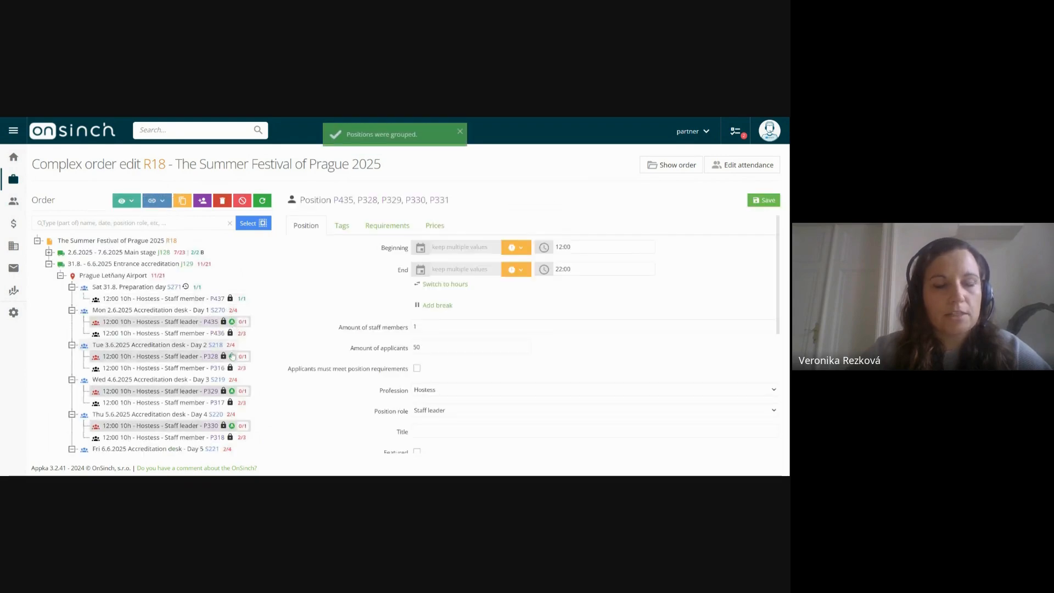
Step: Collapse the Entrance accreditation job, expand Main stage, and select all positions matching the order tree filter "ligh"
left_click(229, 224)
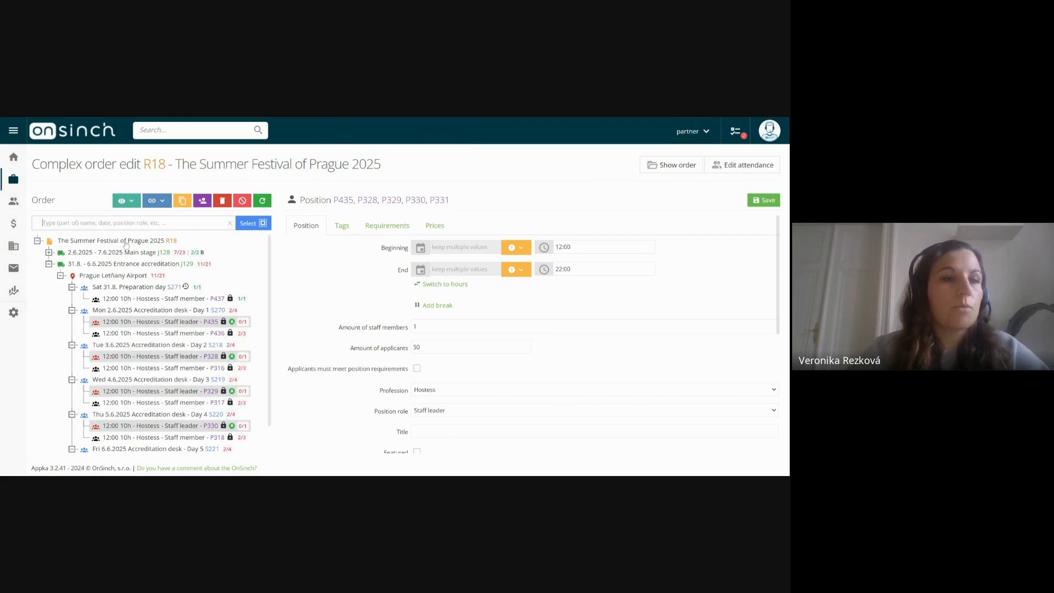
left_click(49, 264)
left_click(48, 252)
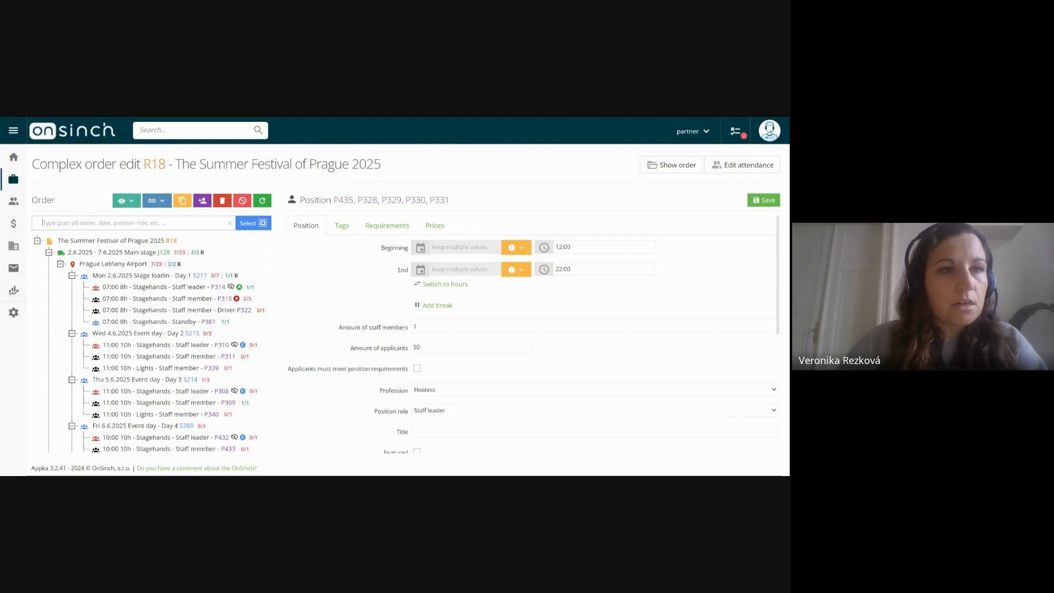
type("light")
key("Return")
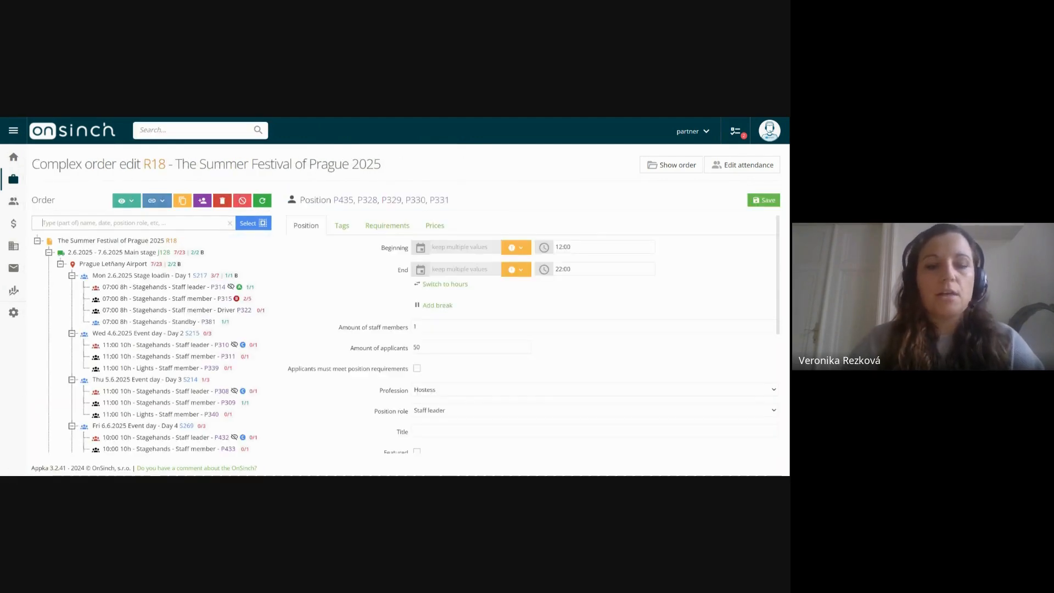
type("ligh")
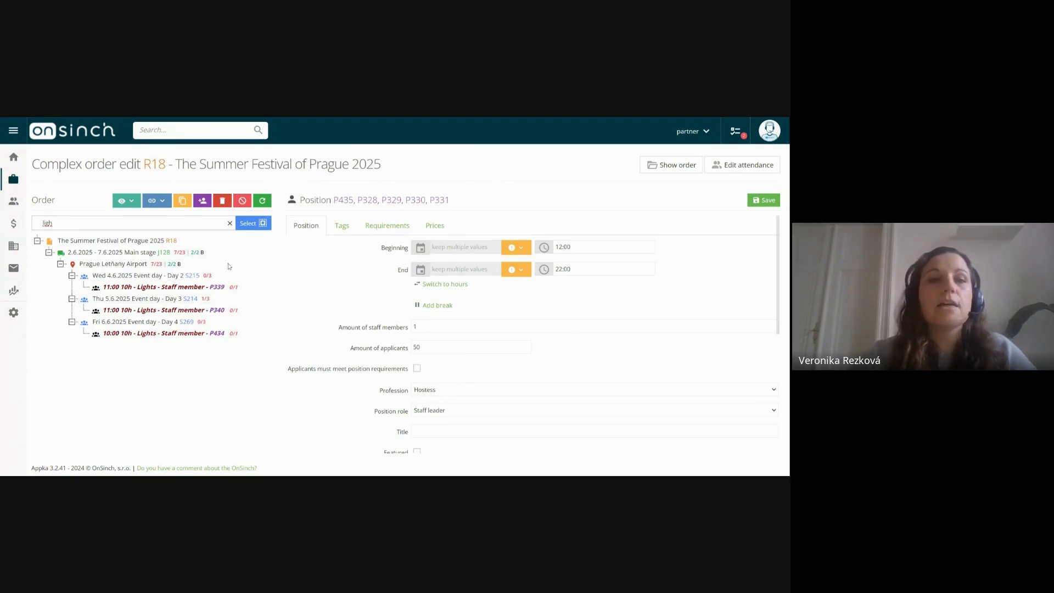
left_click(251, 224)
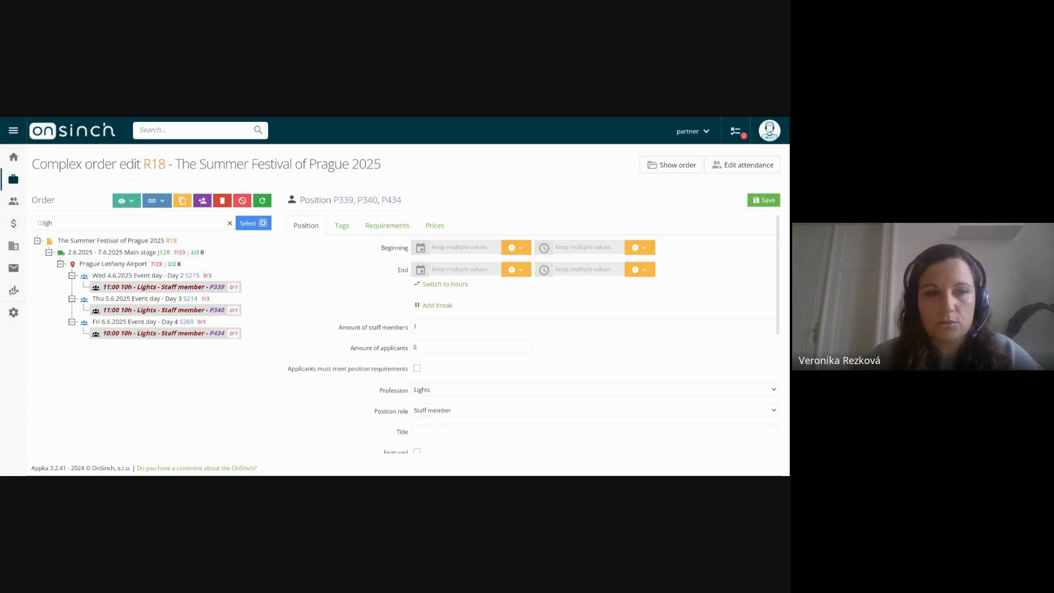
Step: Exclude the Day 3 Lights position from the selection and link the Day 2 and Day 4 Lights positions together
left_click(174, 310, "ctrl")
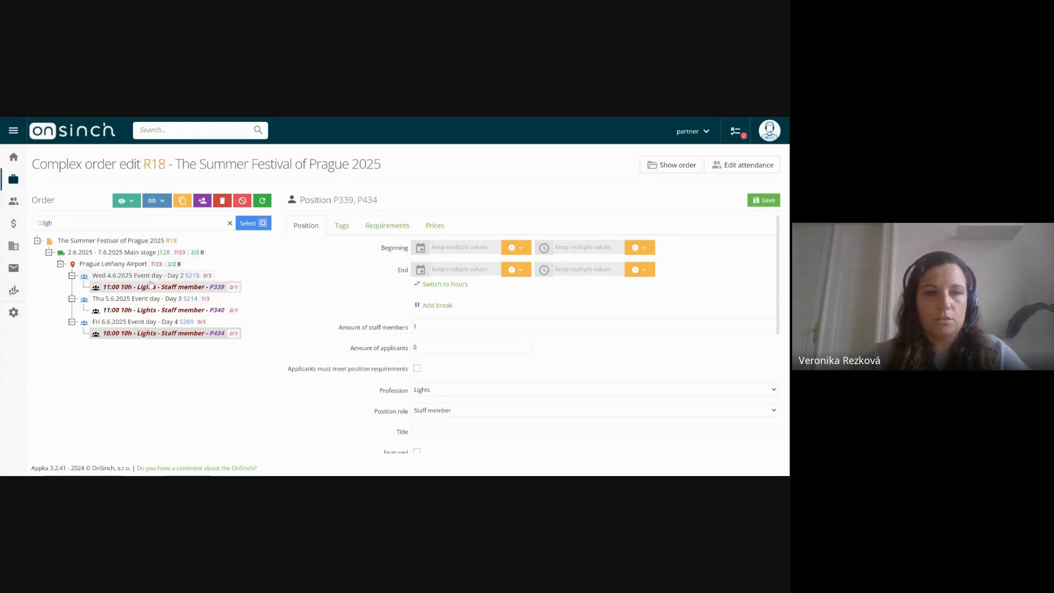
left_click(159, 203)
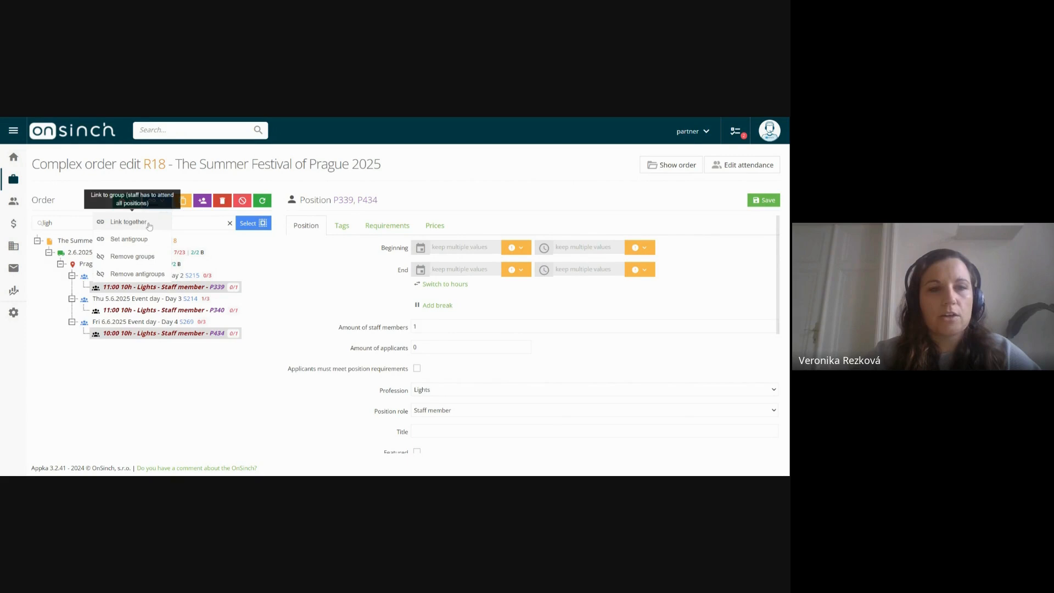
left_click(147, 227)
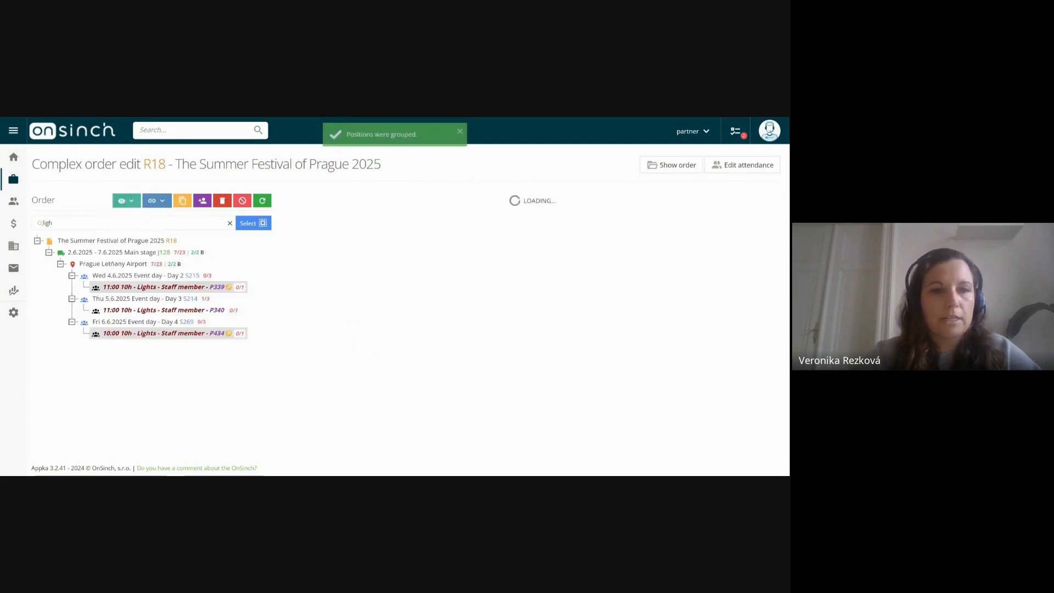
Step: Remove the groups from the Day 2 and Day 4 Lights positions and clear the order tree filter
left_click(157, 201)
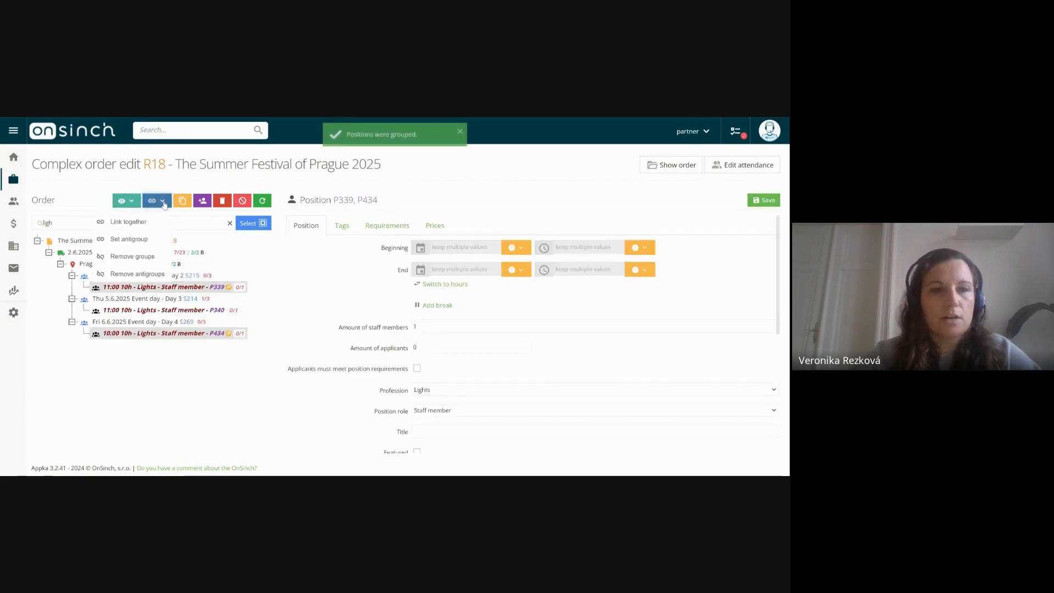
left_click(142, 258)
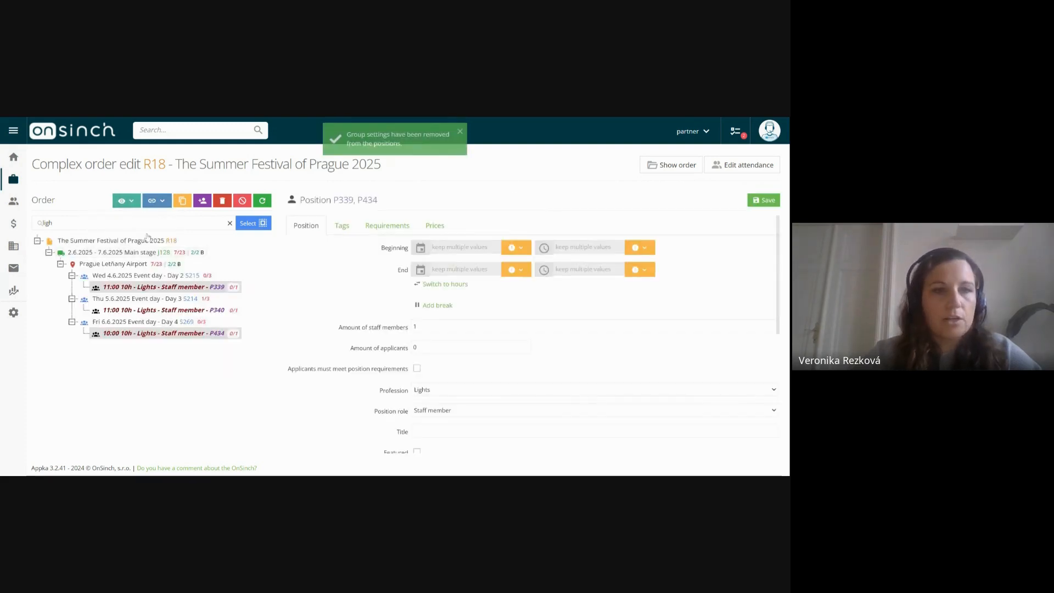
left_click(230, 224)
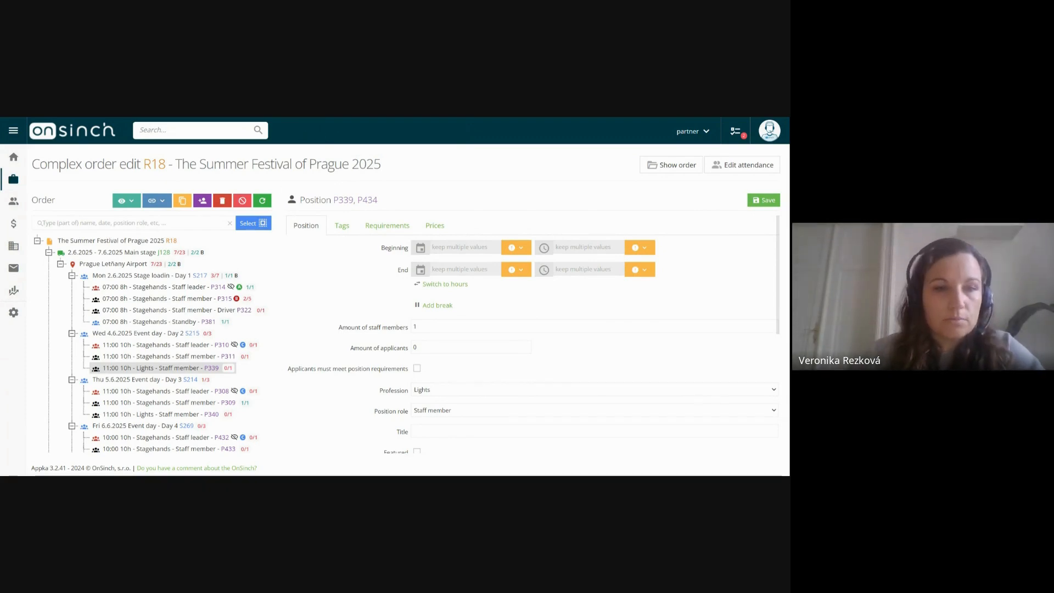
Step: Select all positions grouped with the Main stage Day 1 staff leader position and check which ones are included
left_click(160, 288)
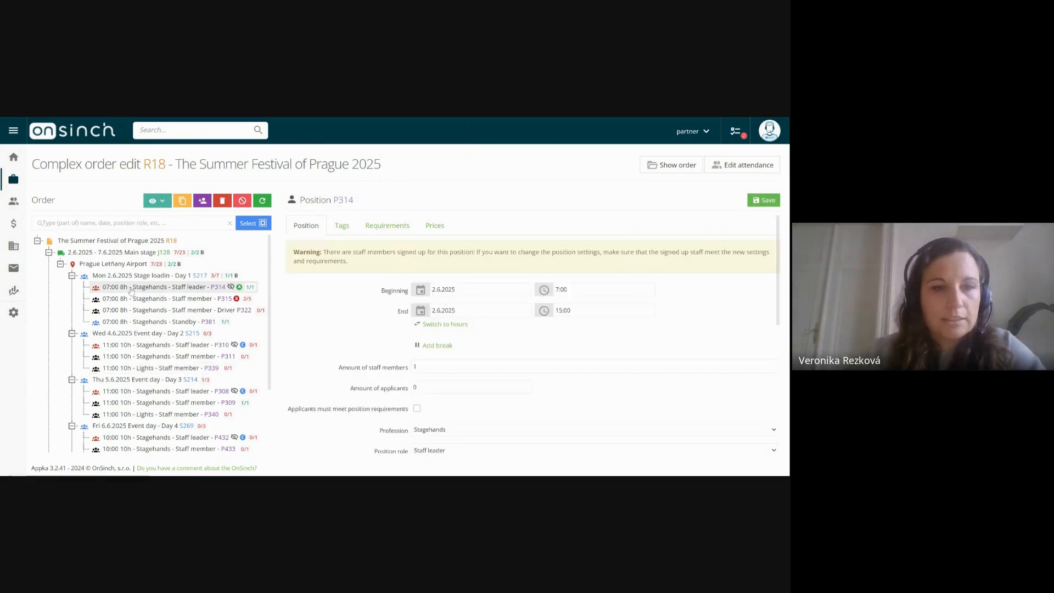
right_click(131, 291)
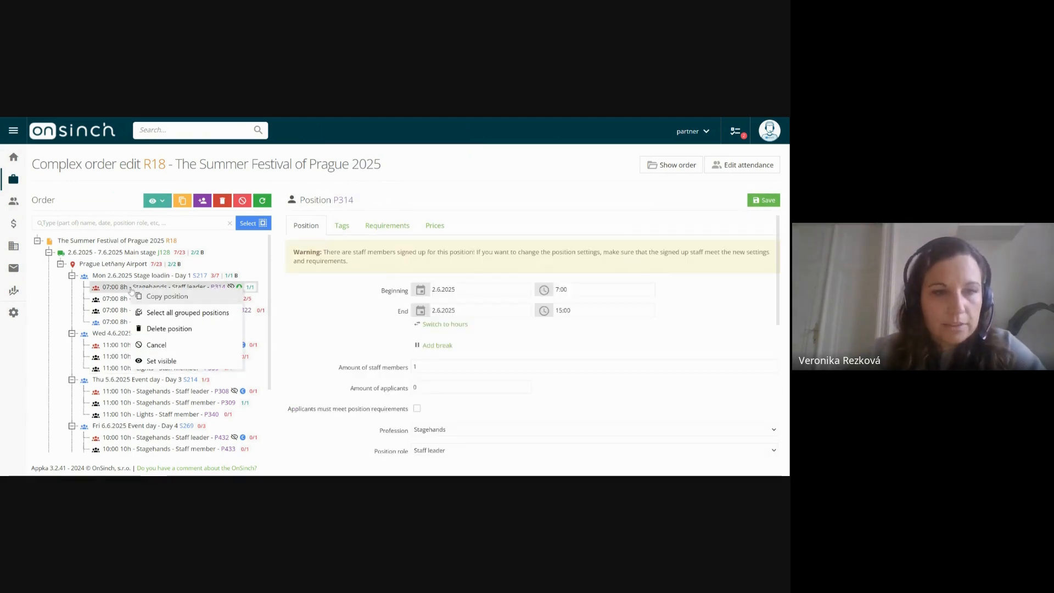
left_click(227, 314)
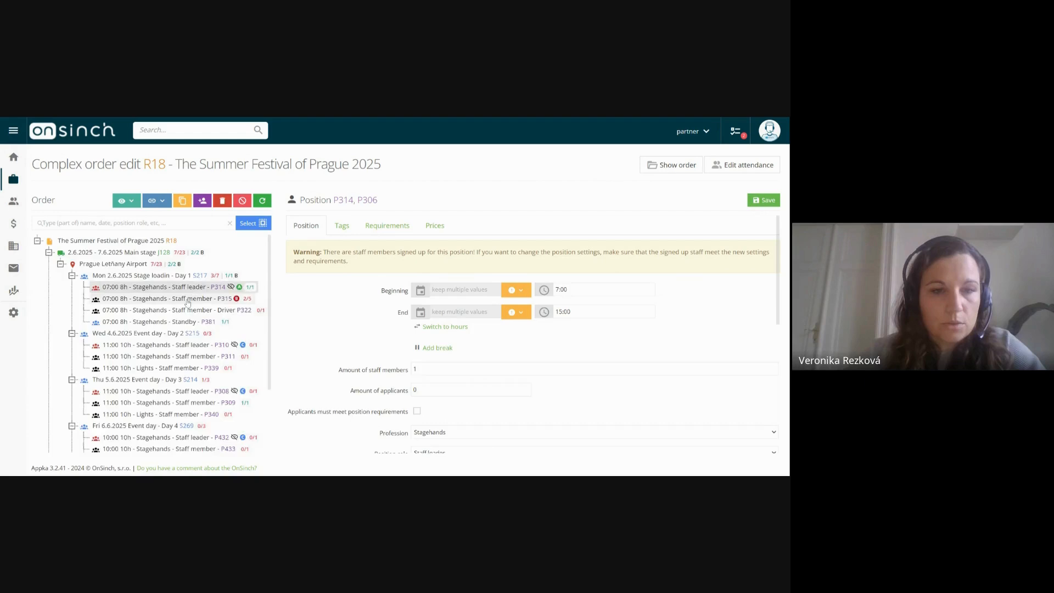
scroll(187, 303, "down", 3)
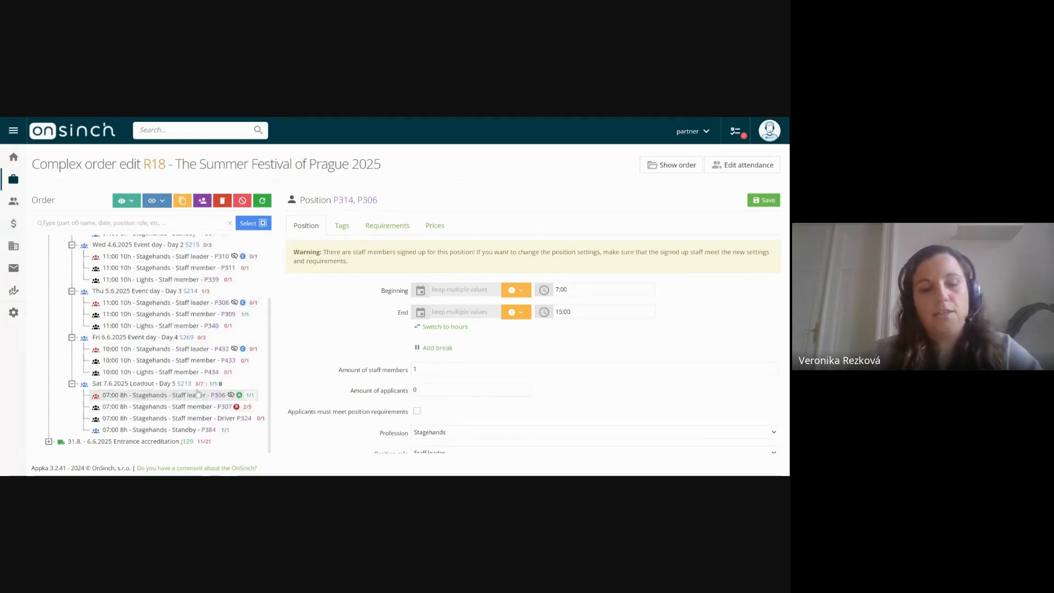
scroll(199, 393, "up", 3)
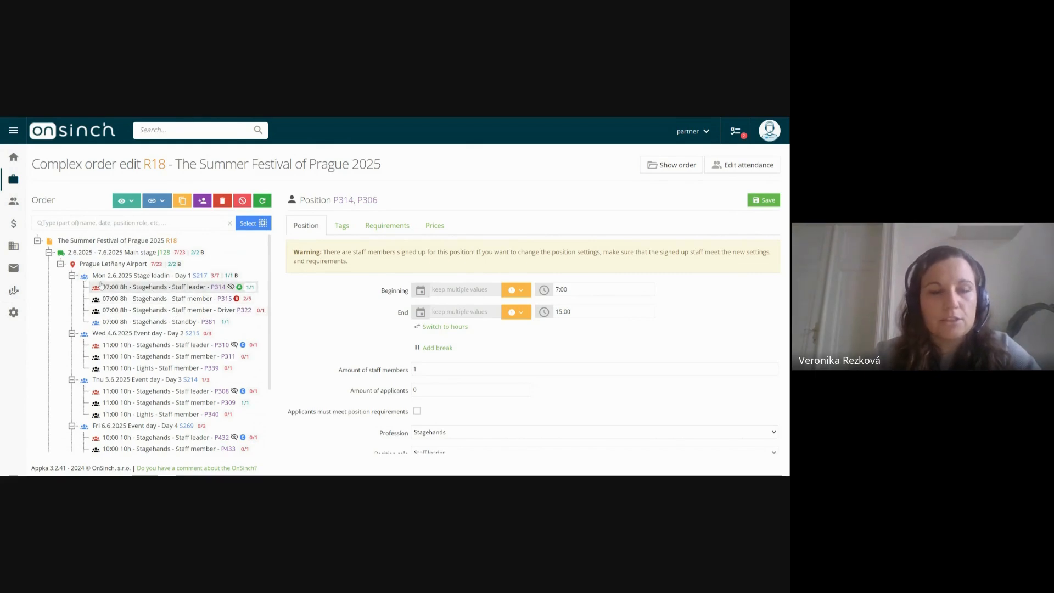
Step: Compare the grouped staff leader positions of the Entrance accreditation job with those of the Main stage job
left_click(60, 264)
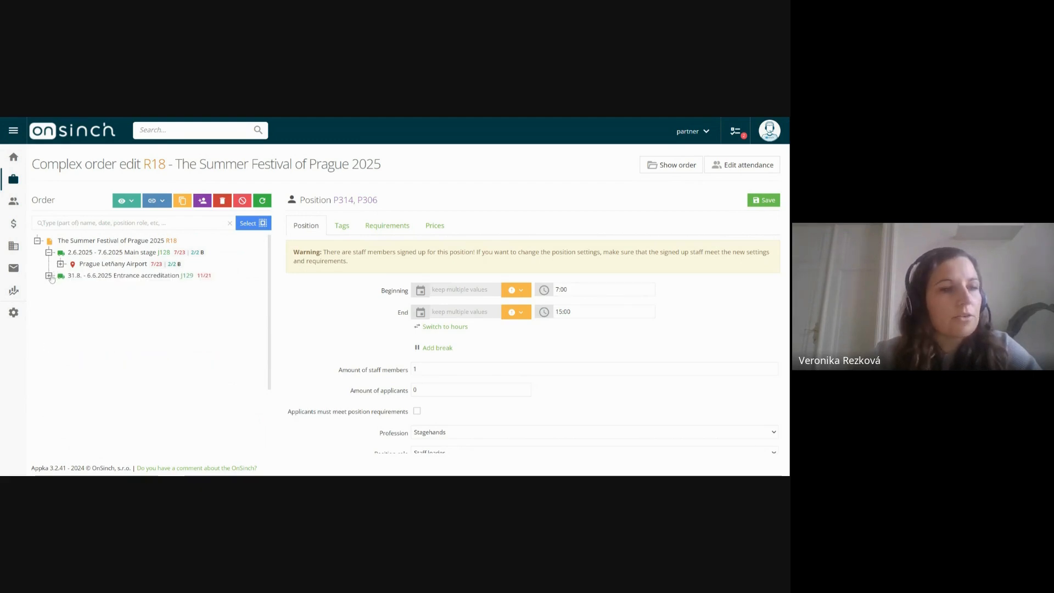
left_click(50, 276)
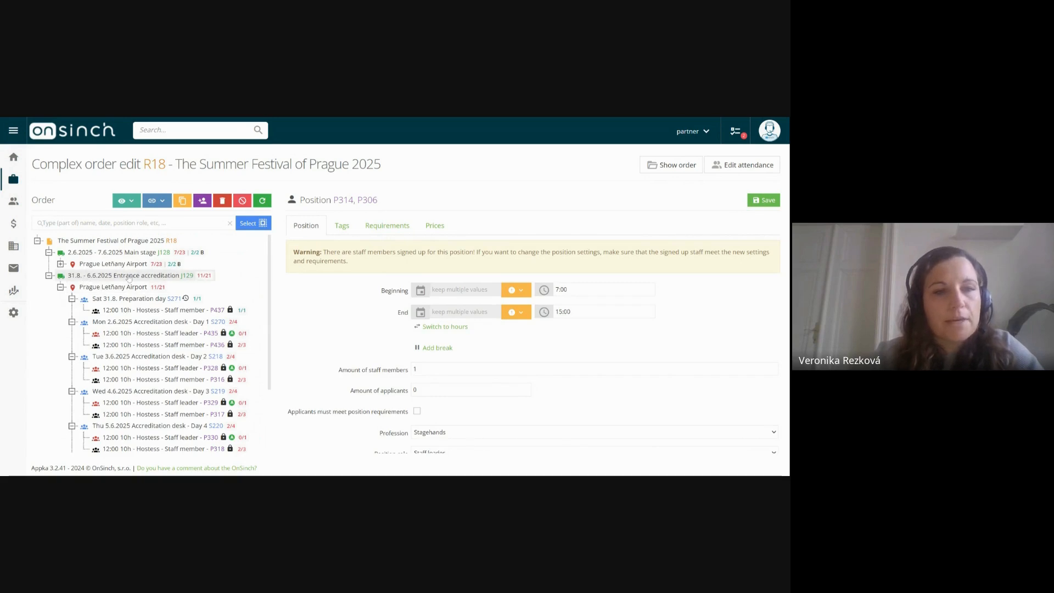
left_click(178, 334)
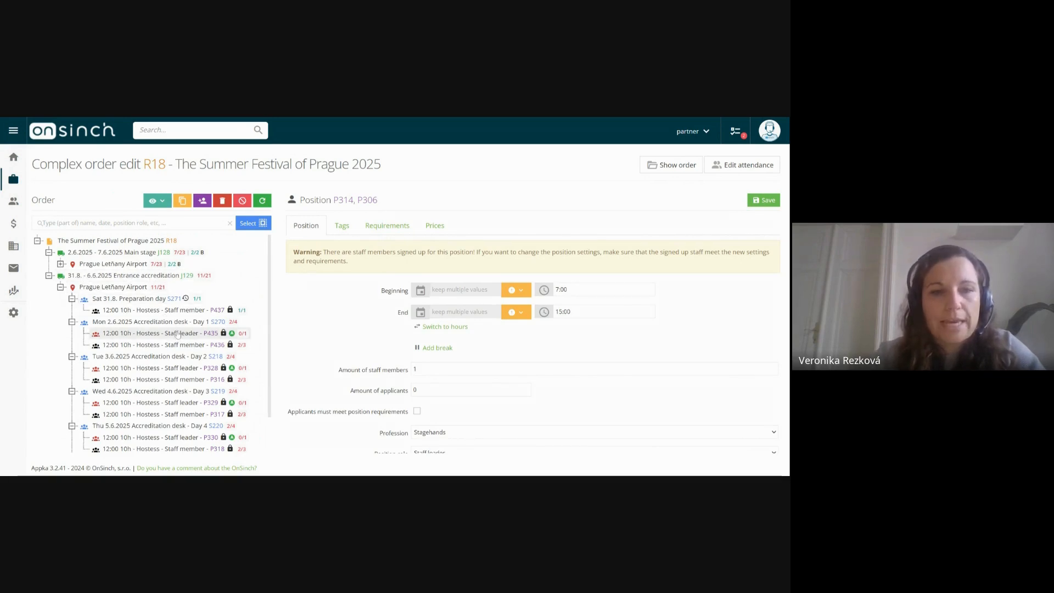
left_click(61, 264)
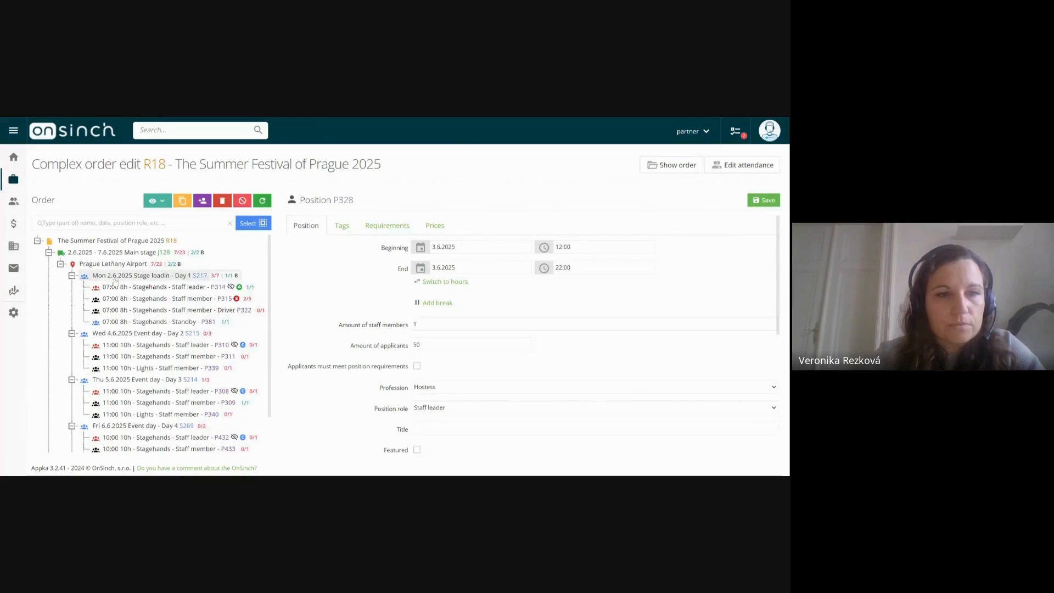
left_click(159, 289)
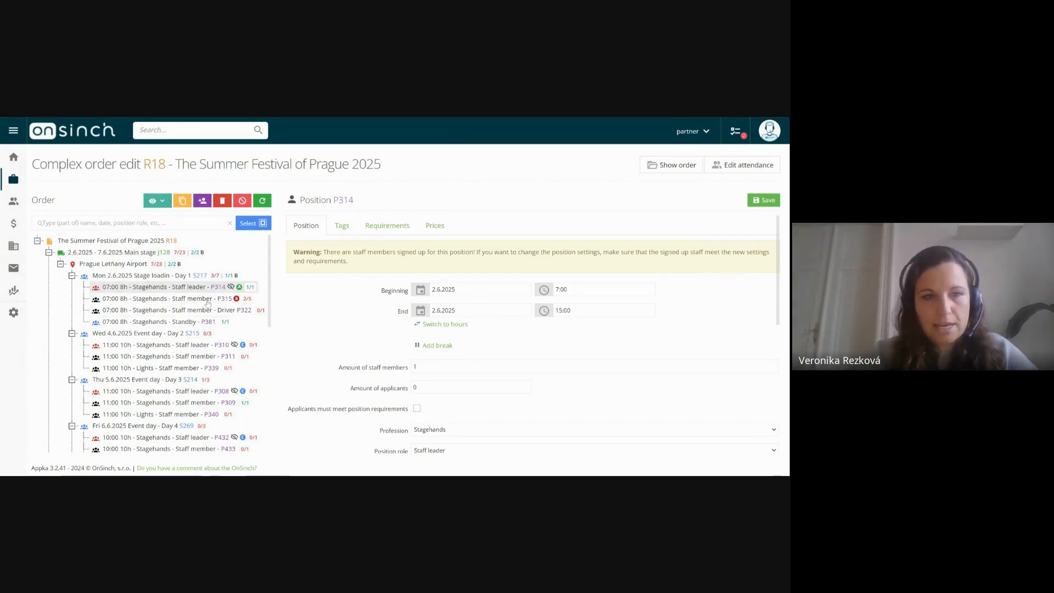
scroll(180, 366, "down", 10)
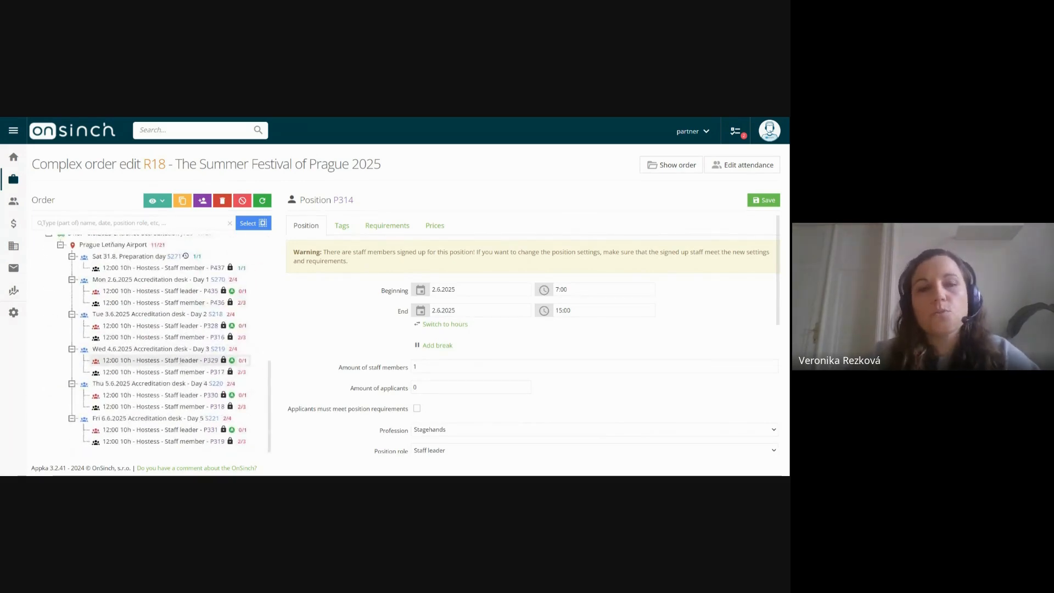
scroll(191, 358, "up", 10)
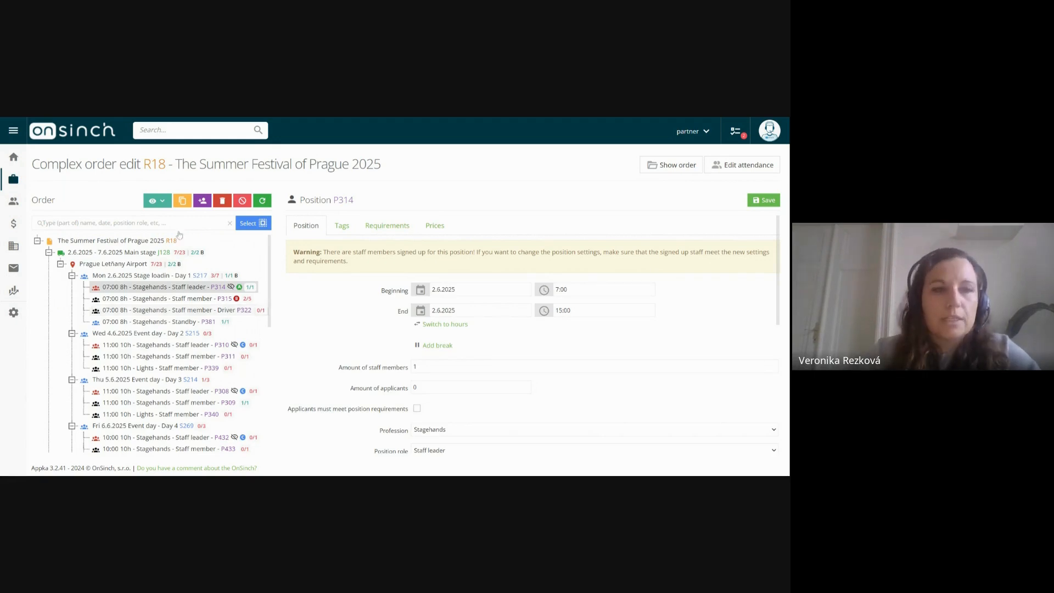
left_click(13, 132)
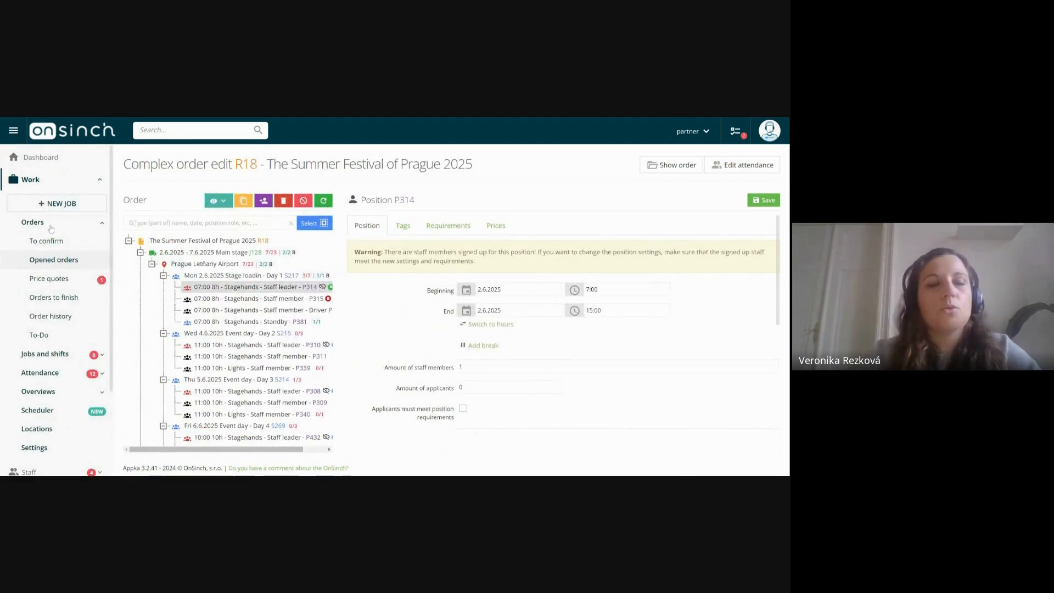
left_click(14, 134)
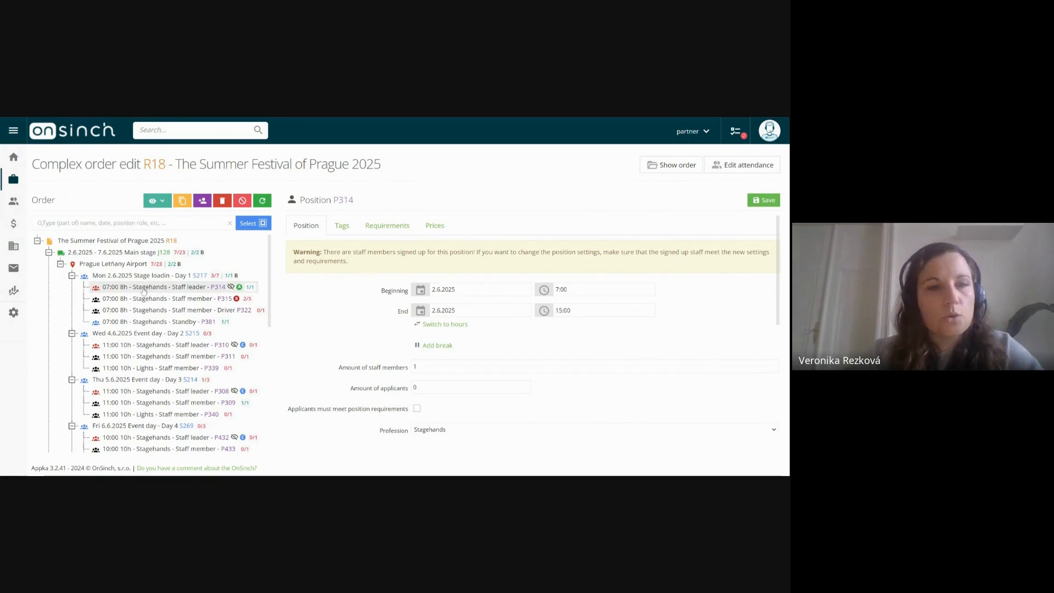
right_click(75, 242)
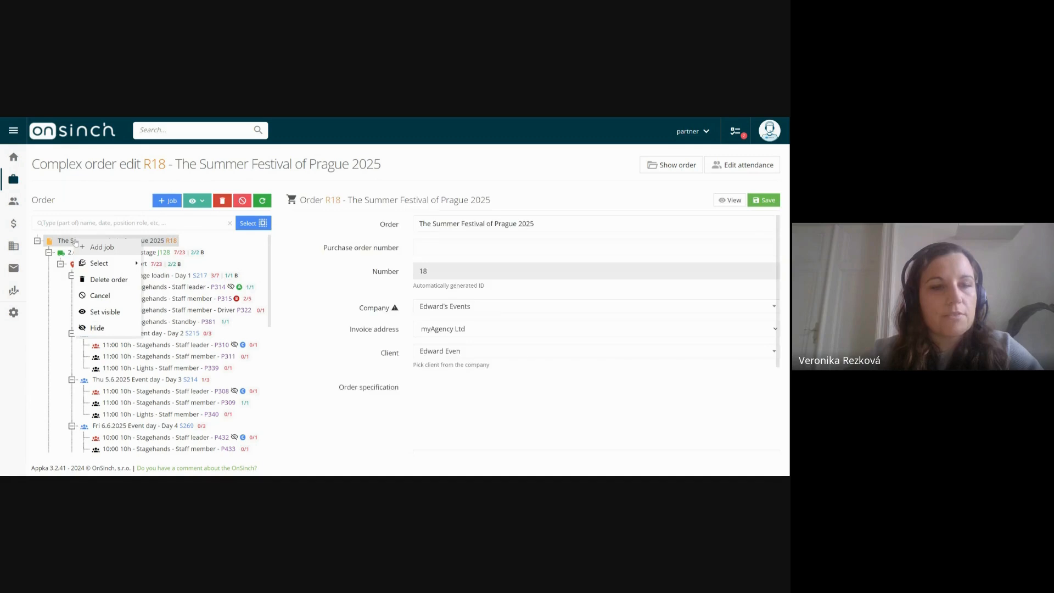
right_click(64, 245)
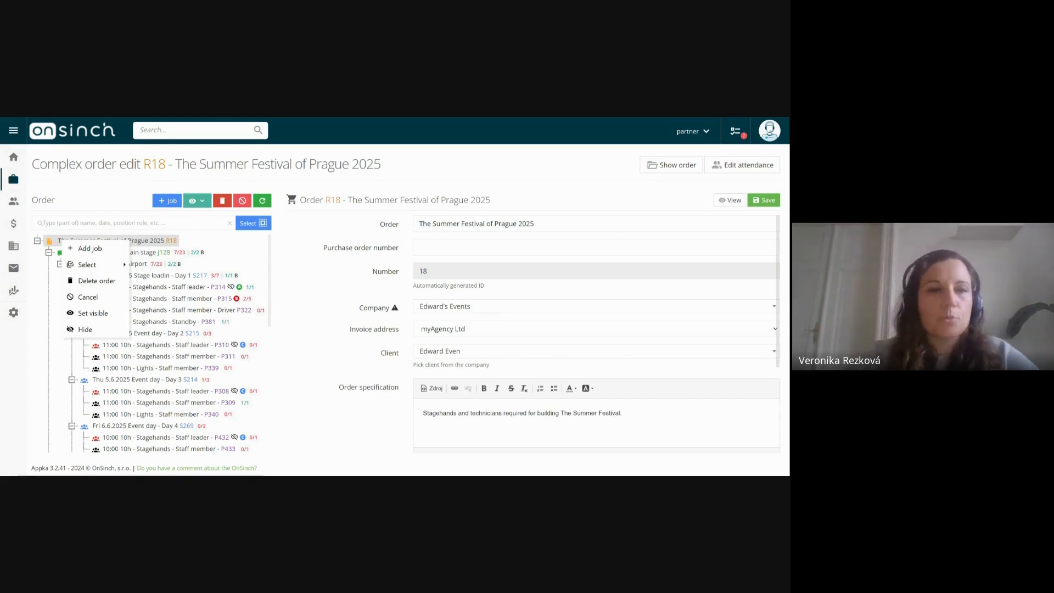
left_click(95, 199)
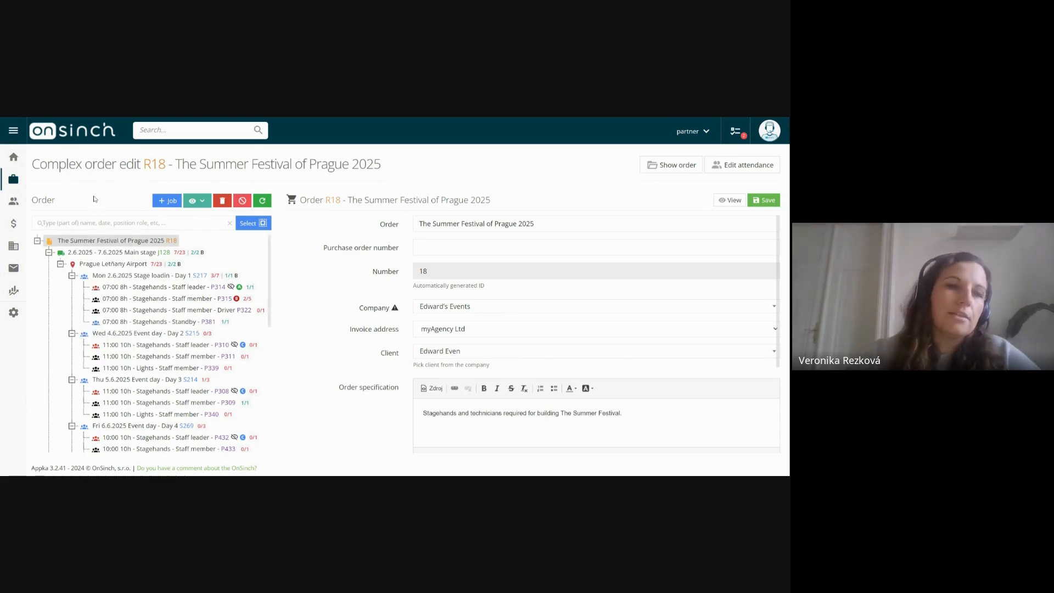
Step: Start a new shift under the Main stage job's Prague Letňany Airport location and discard it unsaved
right_click(85, 268)
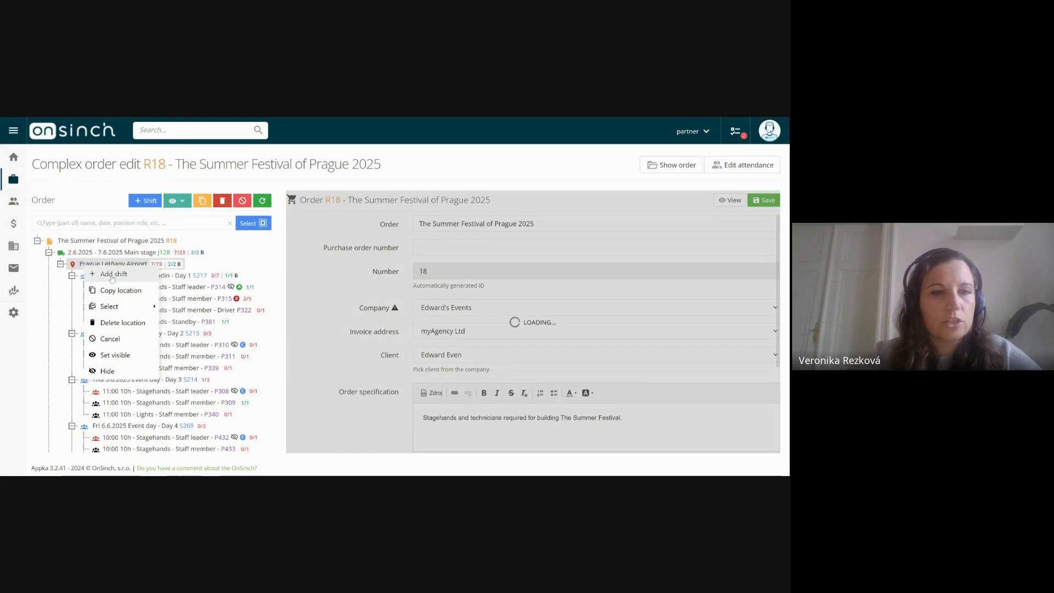
left_click(125, 290)
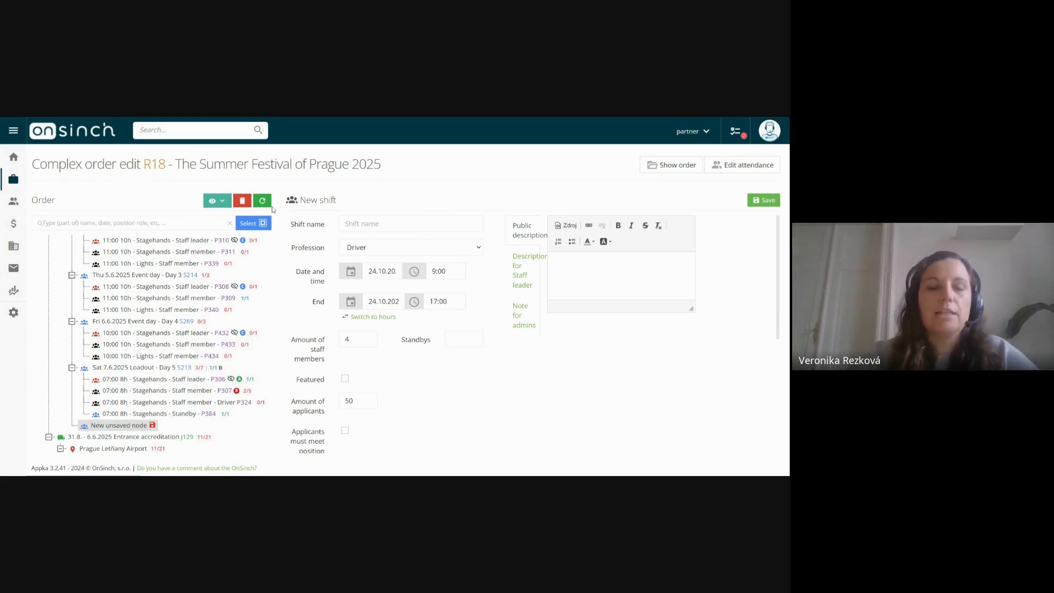
left_click(242, 200)
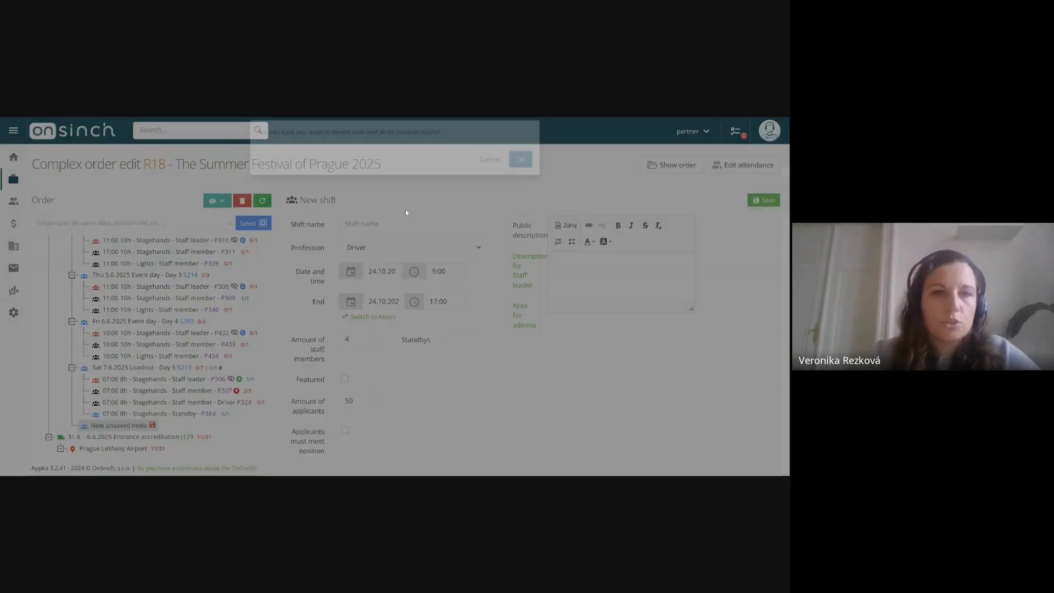
left_click(521, 171)
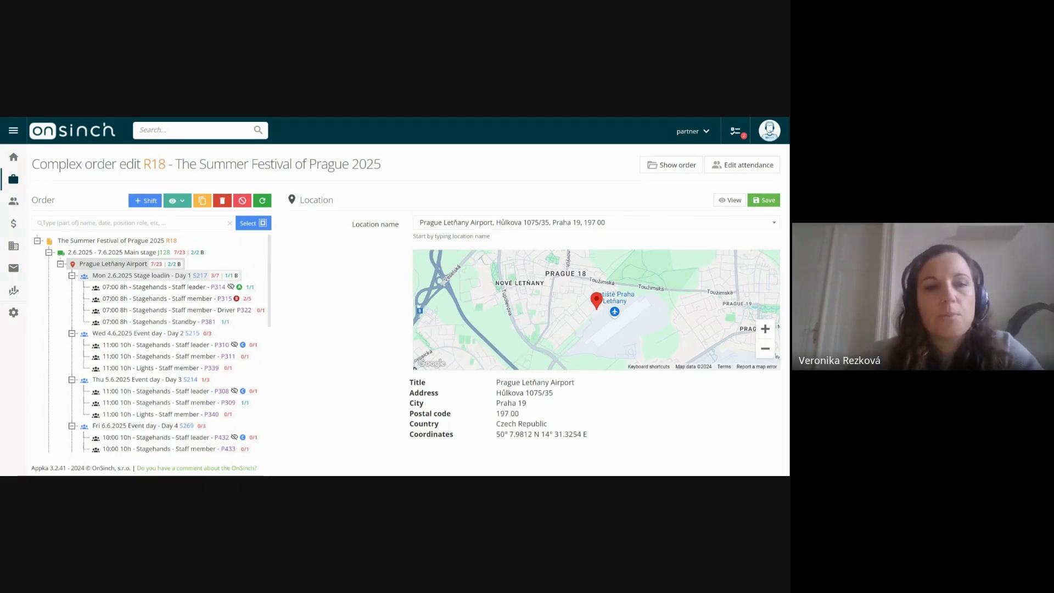
Step: Examine the Main stage job's Event day - Day 2 shift and its Stagehands and Lights positions
scroll(174, 356, "down", 1)
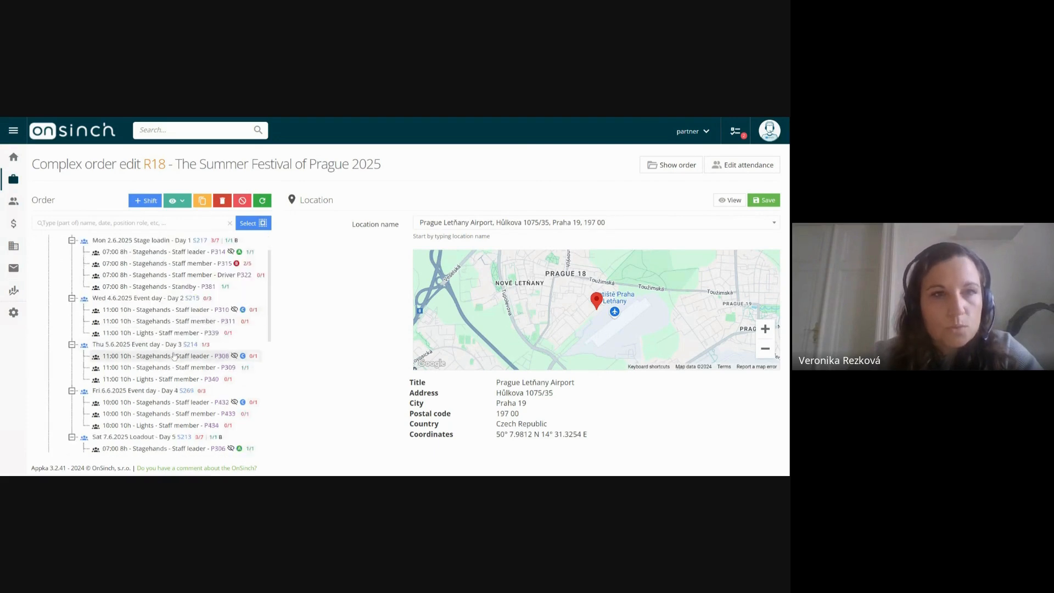
left_click(138, 333)
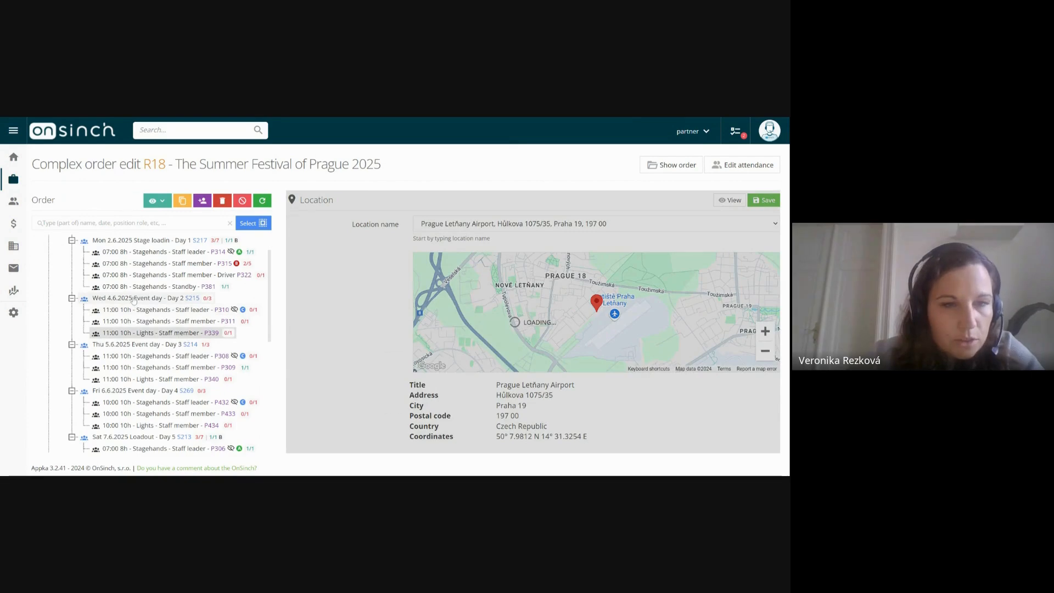
left_click(136, 301)
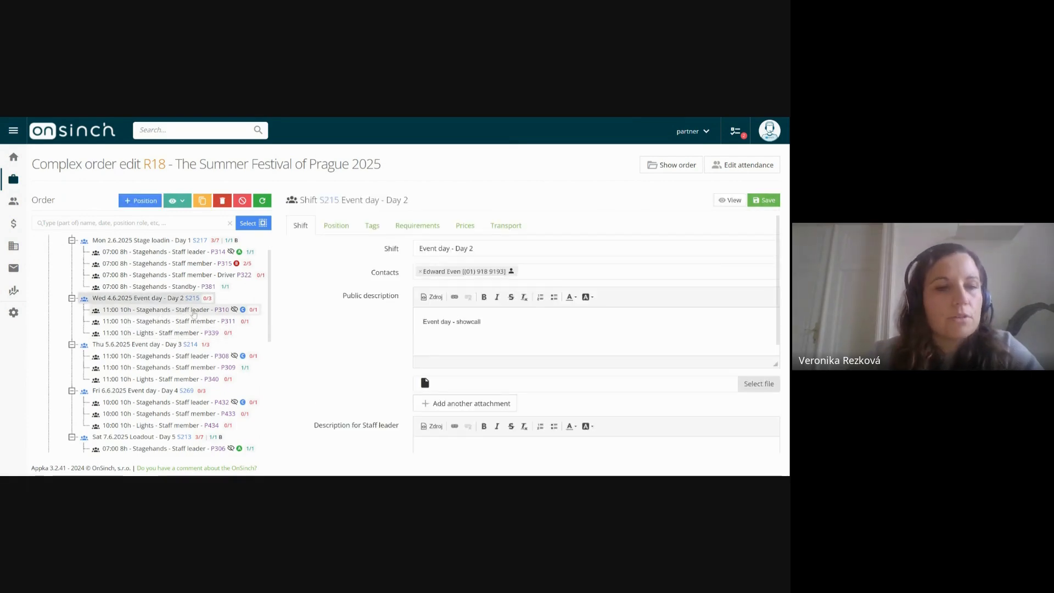
left_click(193, 310)
left_click(199, 323)
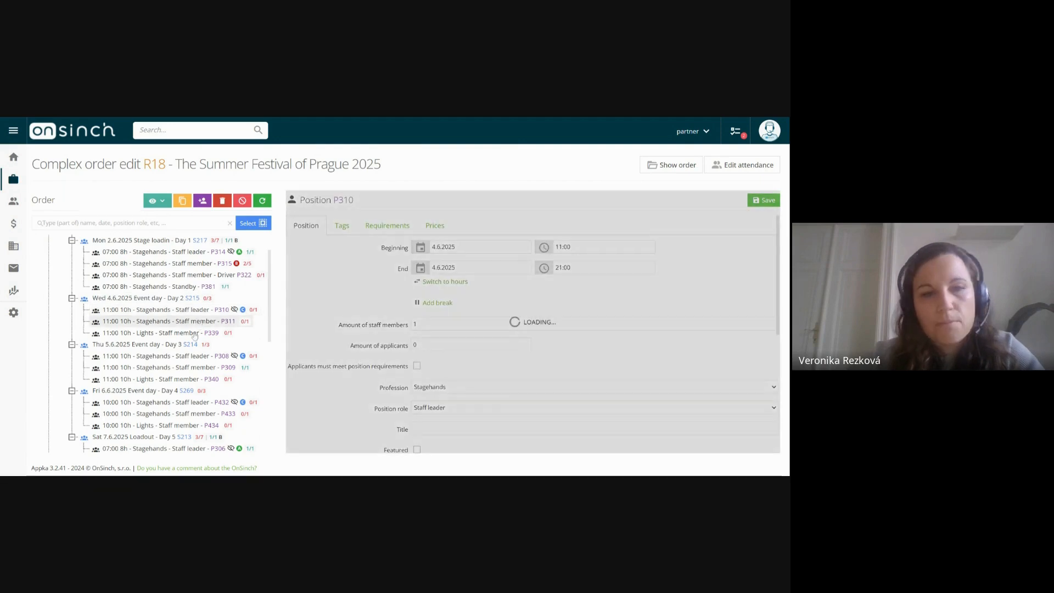
left_click(164, 334)
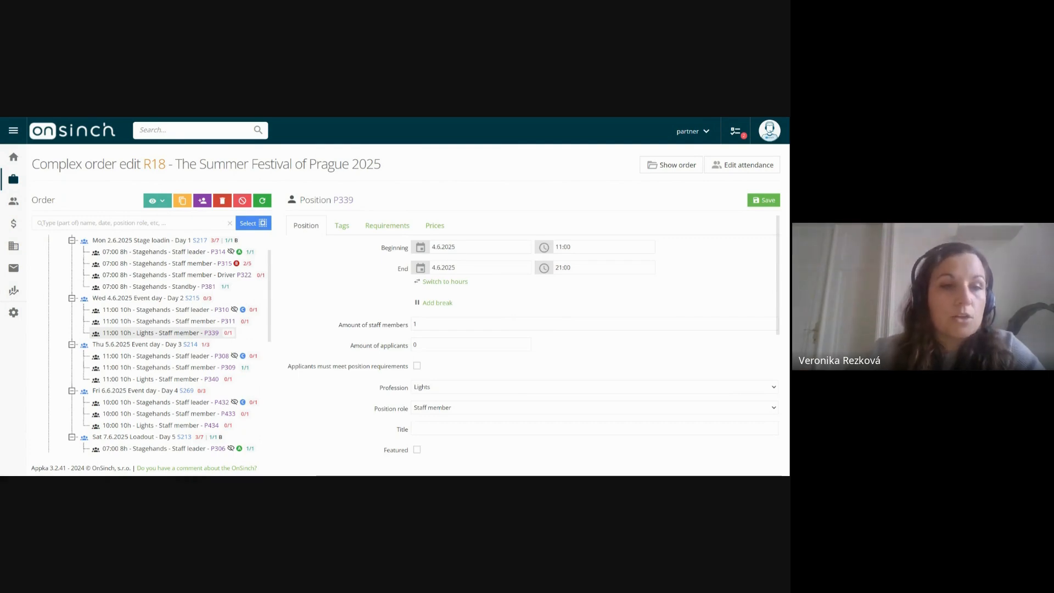
Step: Copy the Lights staff member position in the Main stage job's Event day - Day 2 shift
right_click(130, 299)
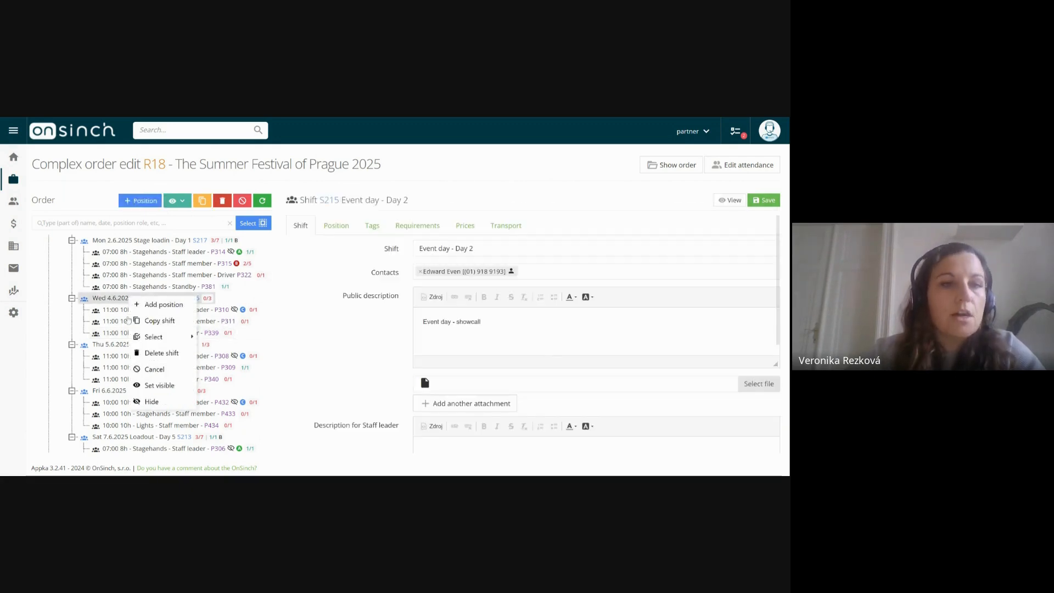
left_click(116, 338)
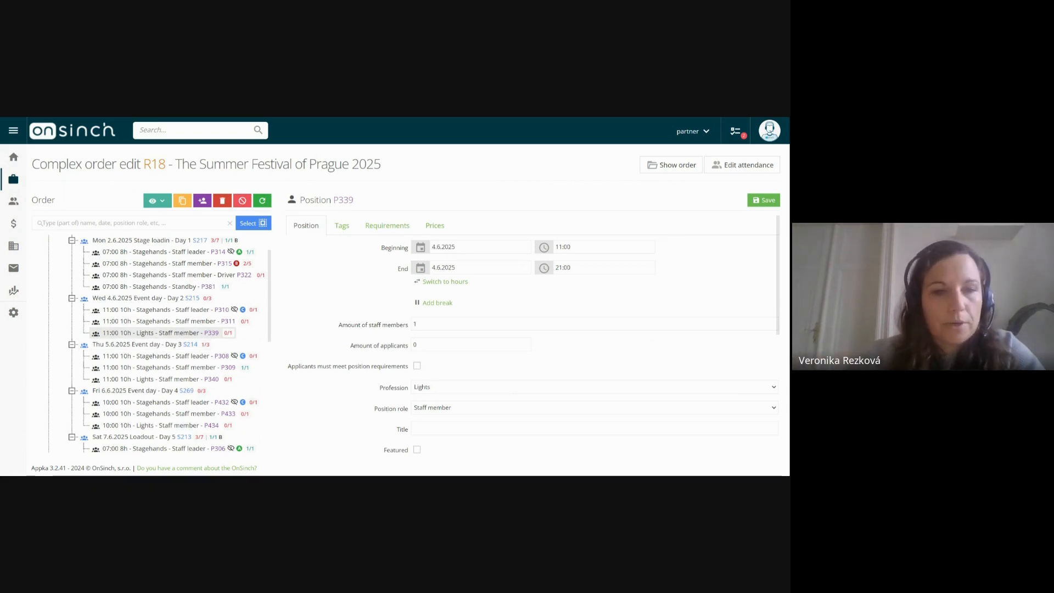
right_click(123, 334)
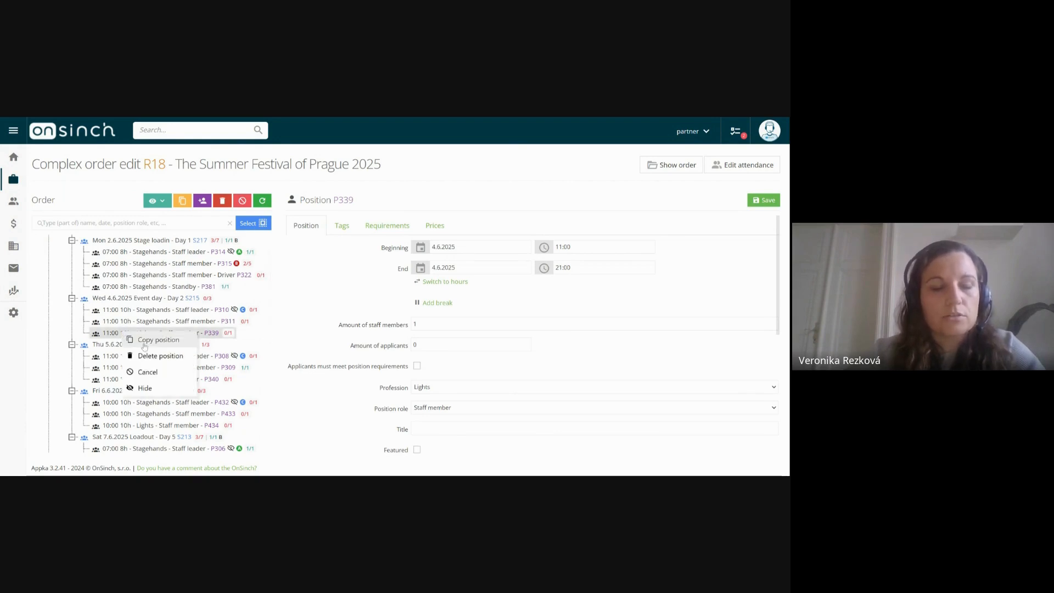
left_click(143, 341)
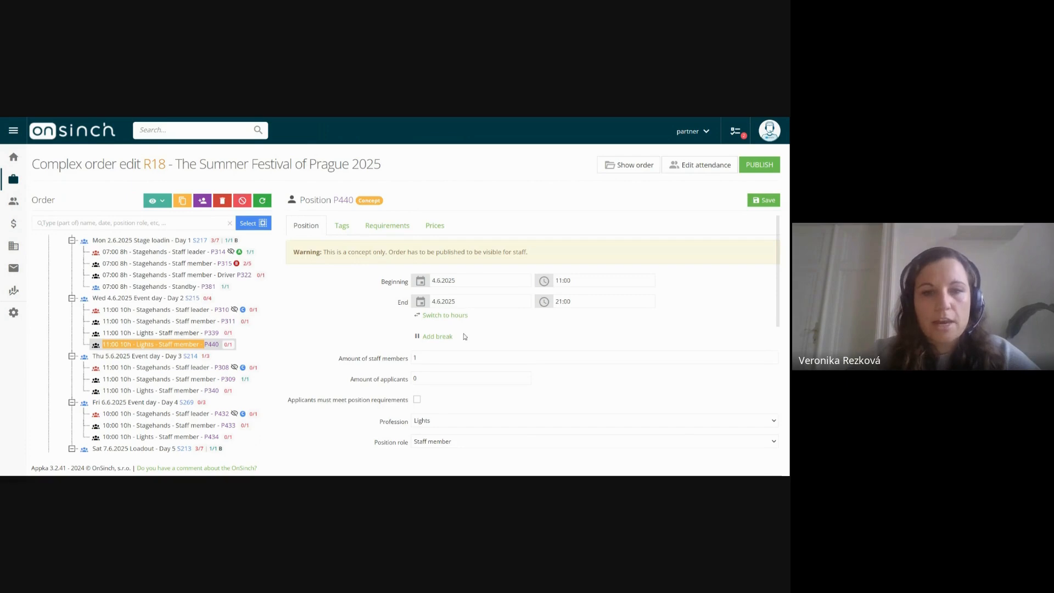
Step: Change the copied position's profession to Sound and save it
scroll(513, 343, "down", 1)
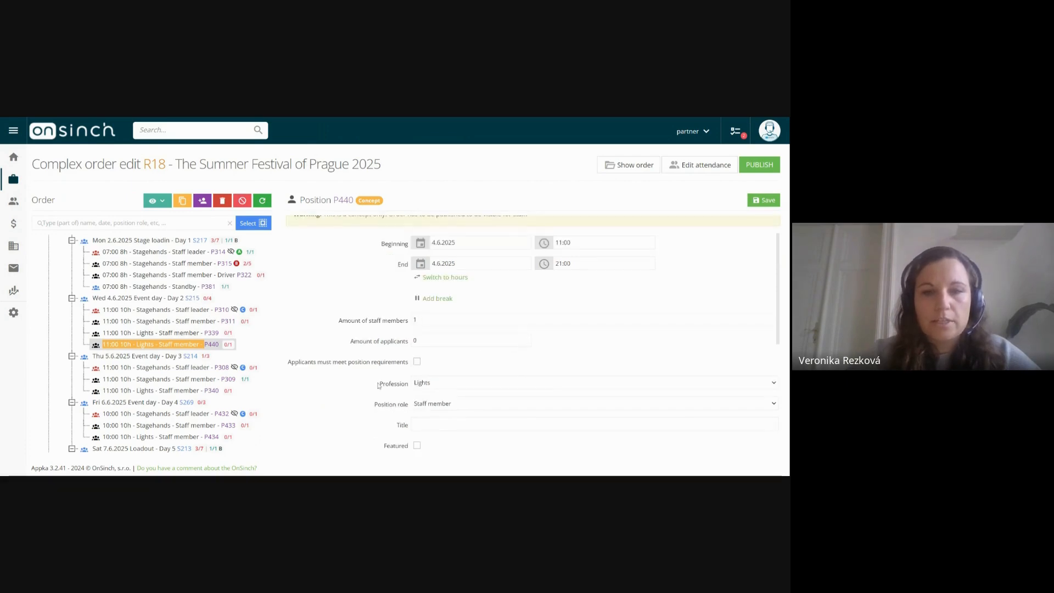
left_click_drag(379, 384, 442, 386)
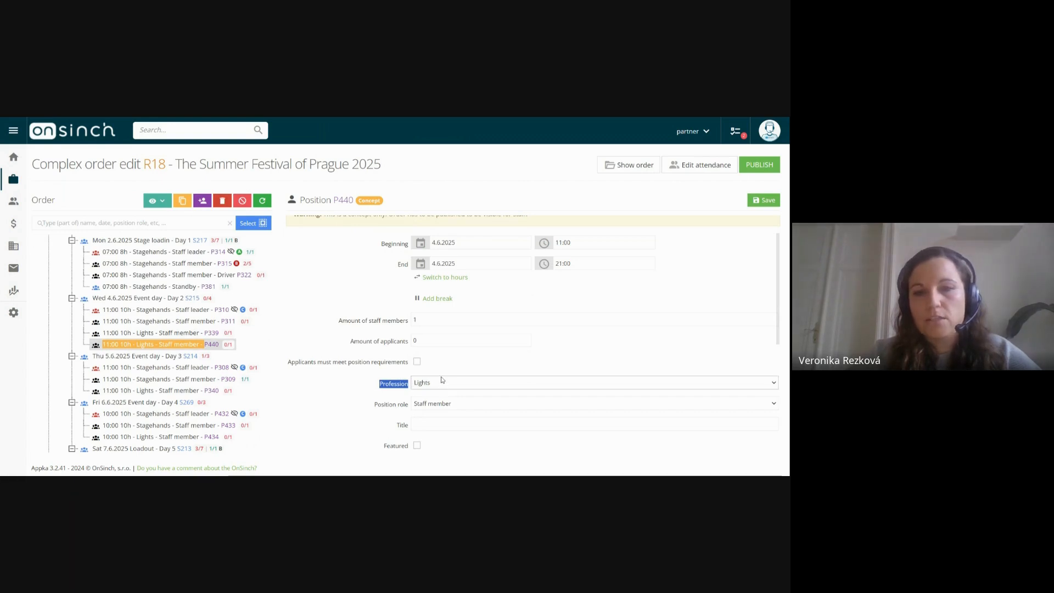
left_click(436, 372)
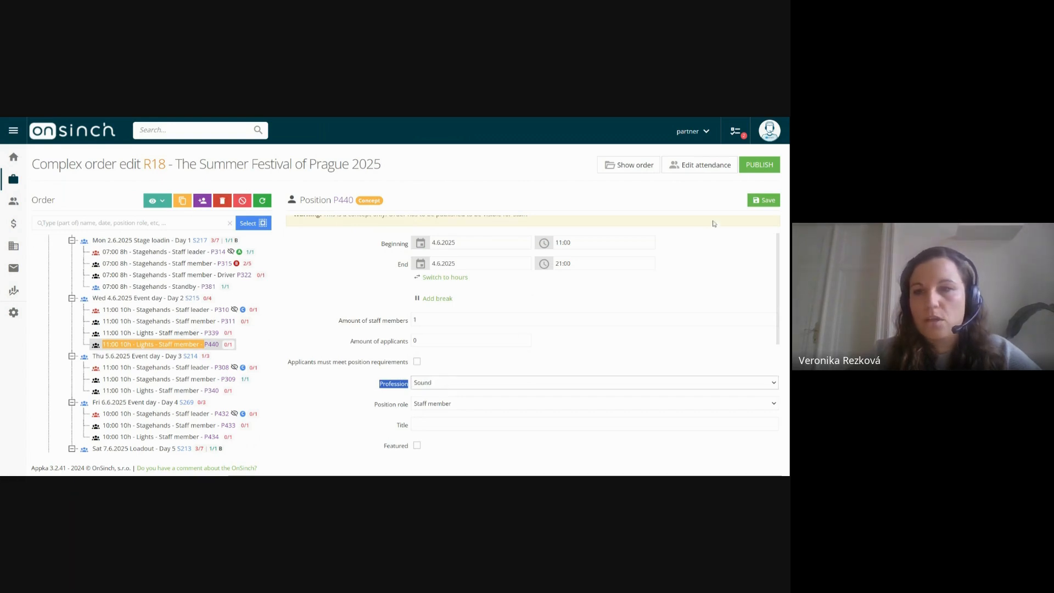
left_click(767, 201)
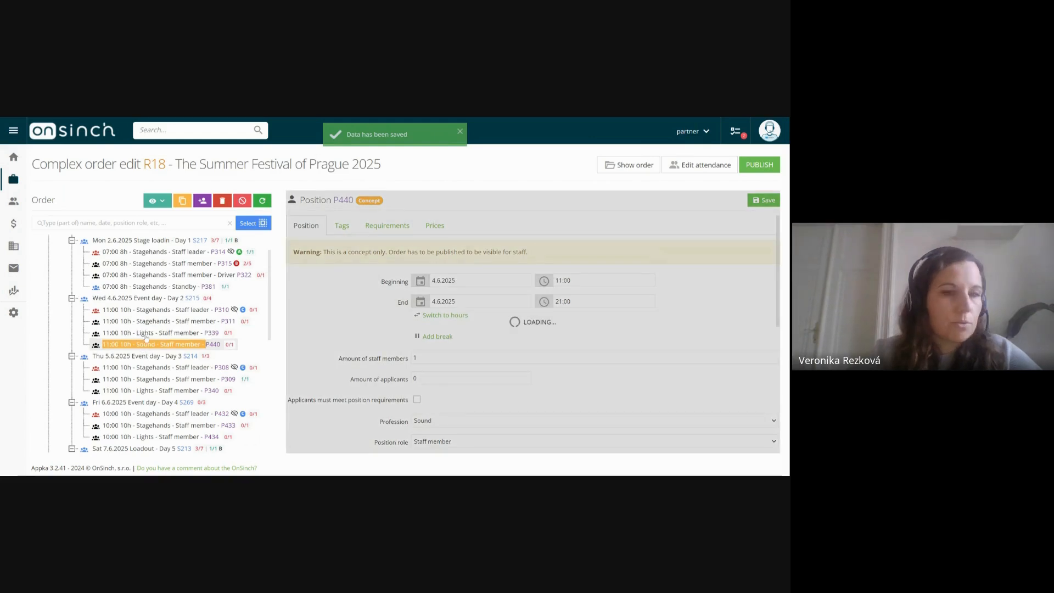
Step: Set the Sound position's concept setting to Not a concept and save the position
scroll(483, 354, "down", 1)
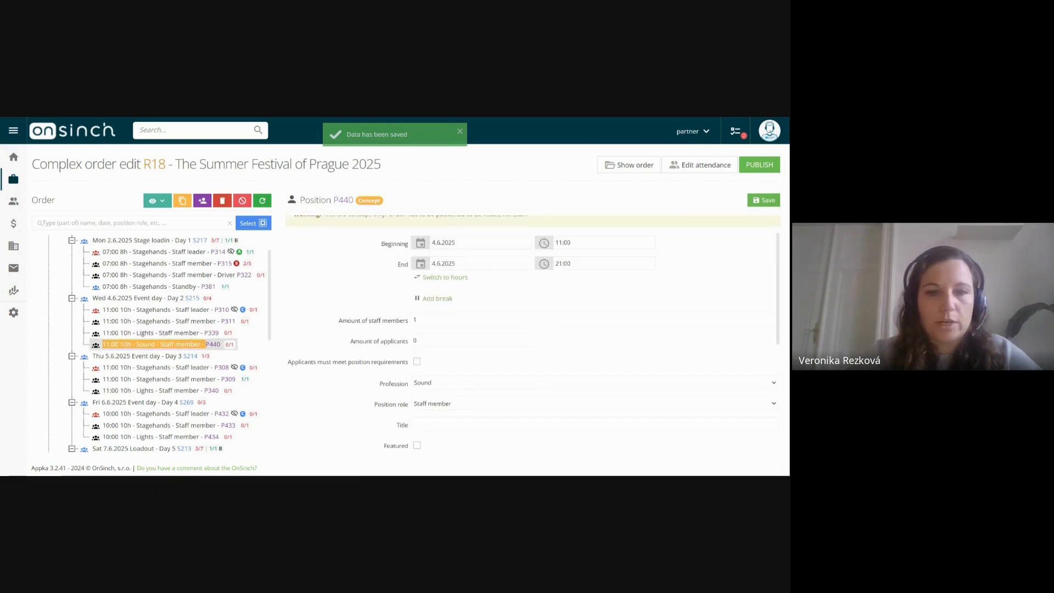
scroll(456, 393, "down", 1)
scroll(447, 424, "down", 1)
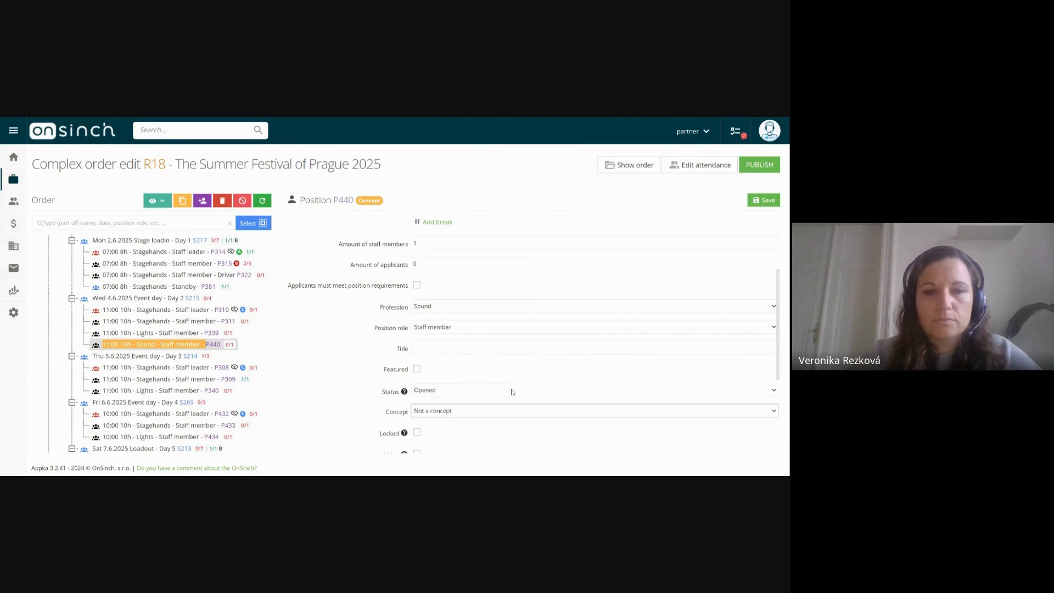
left_click(763, 200)
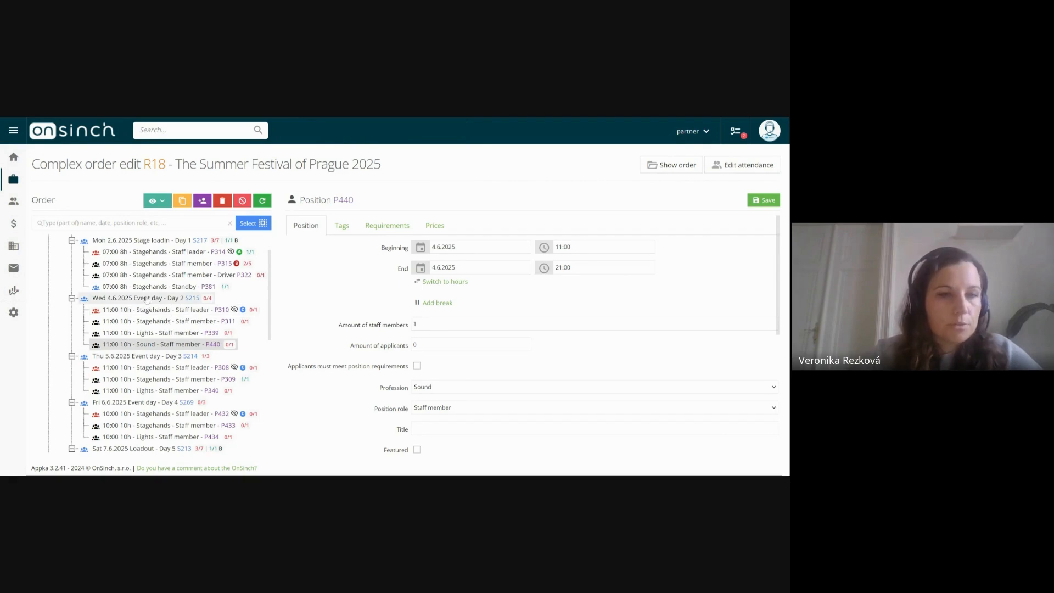
Step: Start copying the Accreditation desk - Day 5 shift of the Entrance accreditation job
scroll(156, 329, "down", 6)
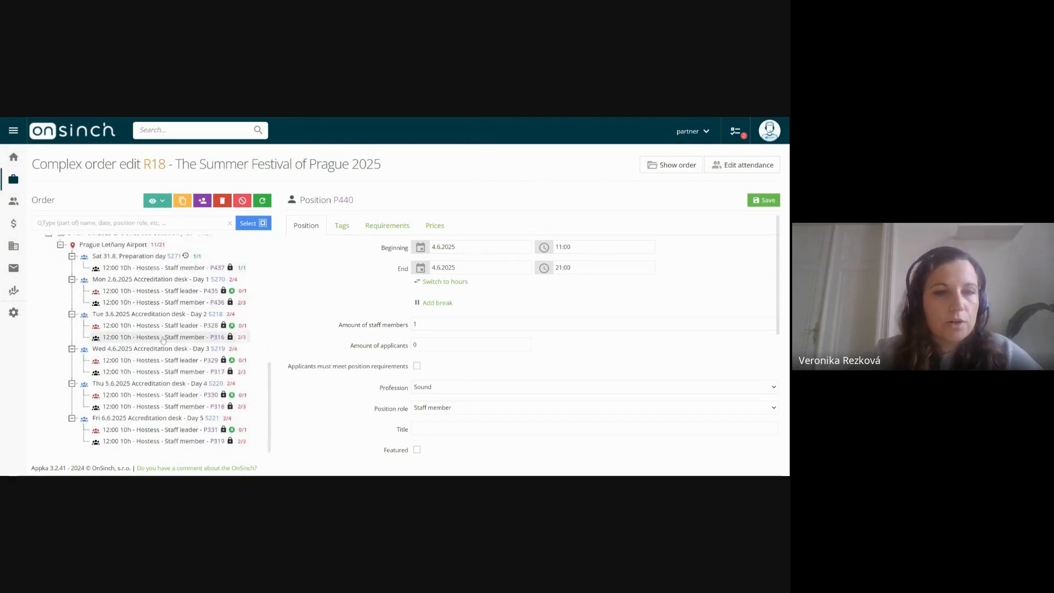
scroll(114, 279, "up", 1)
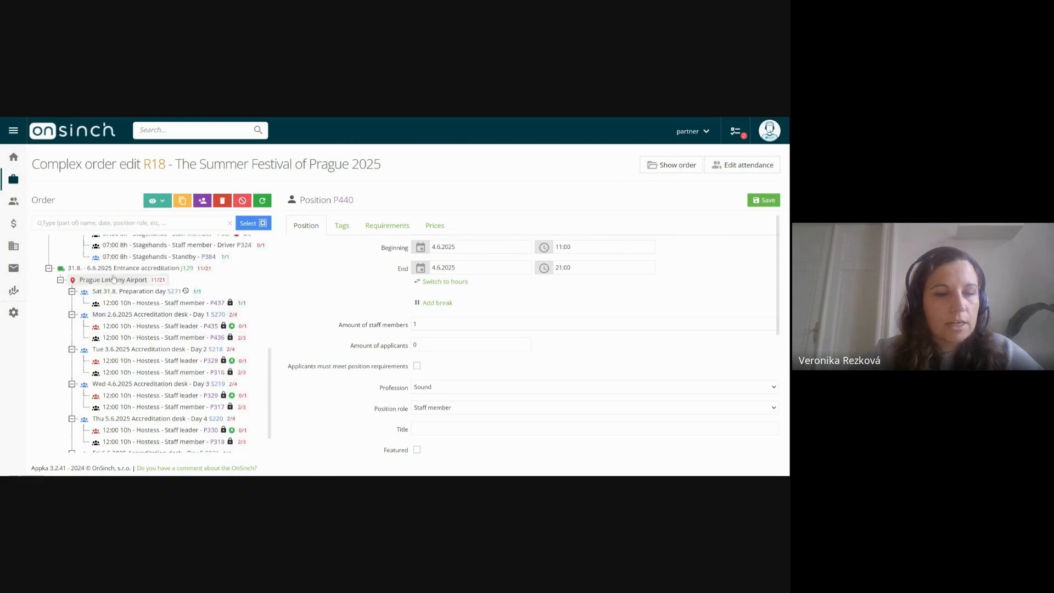
left_click(118, 268)
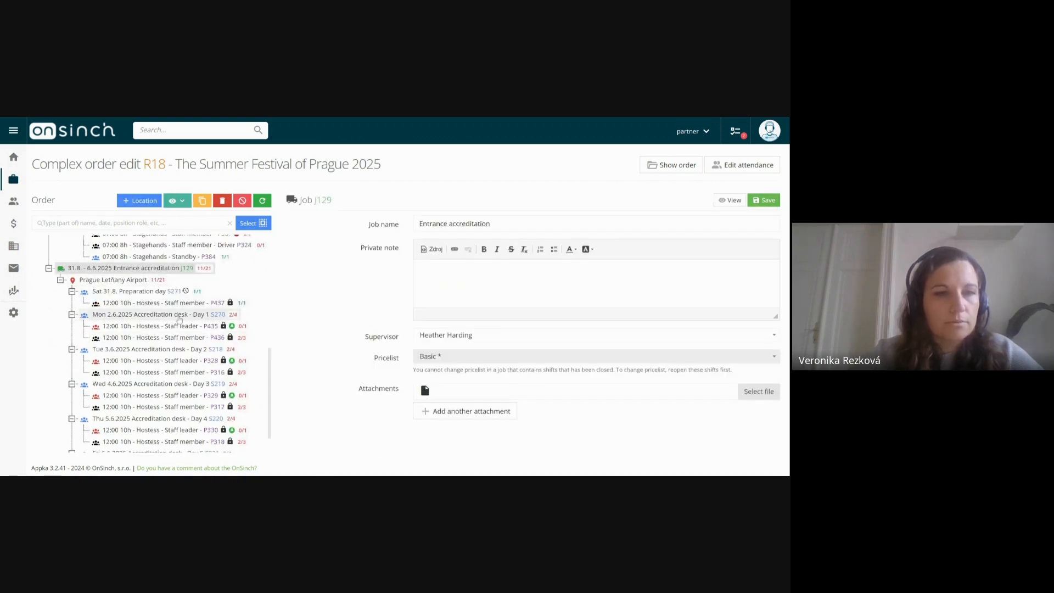
scroll(176, 317, "down", 1)
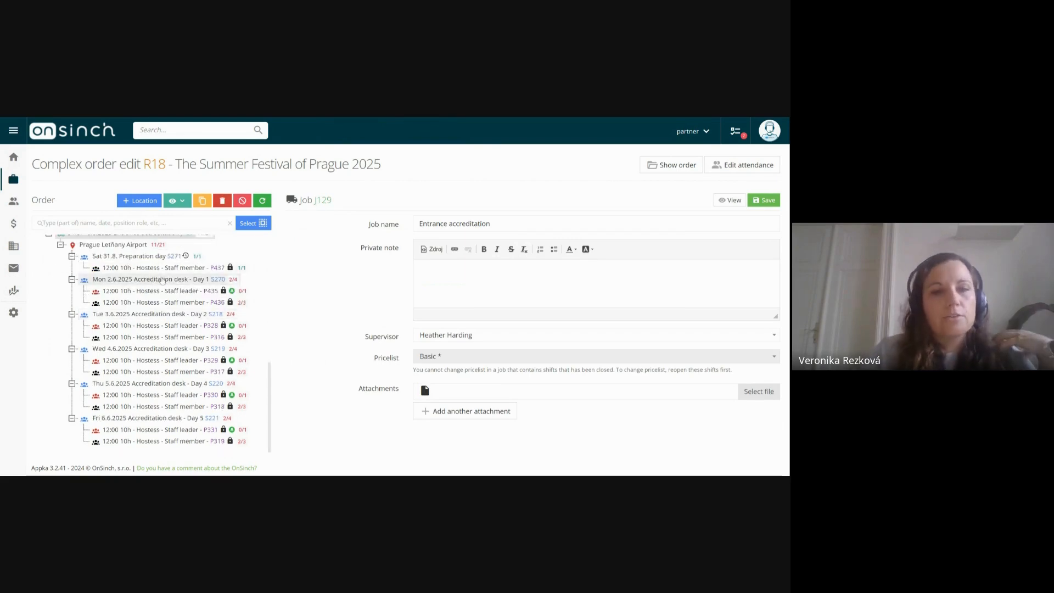
left_click(160, 423)
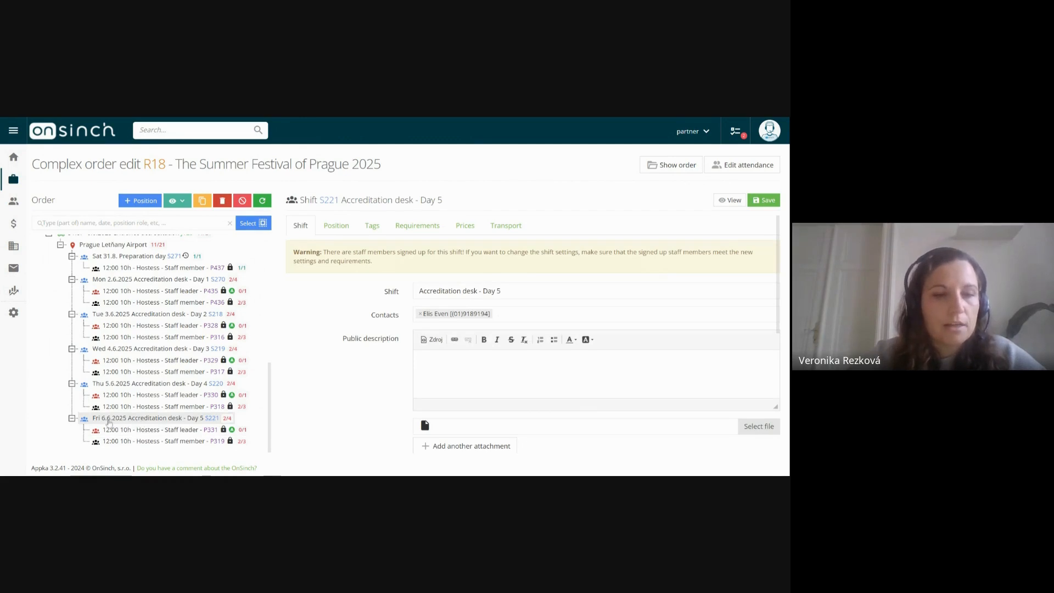
right_click(112, 420)
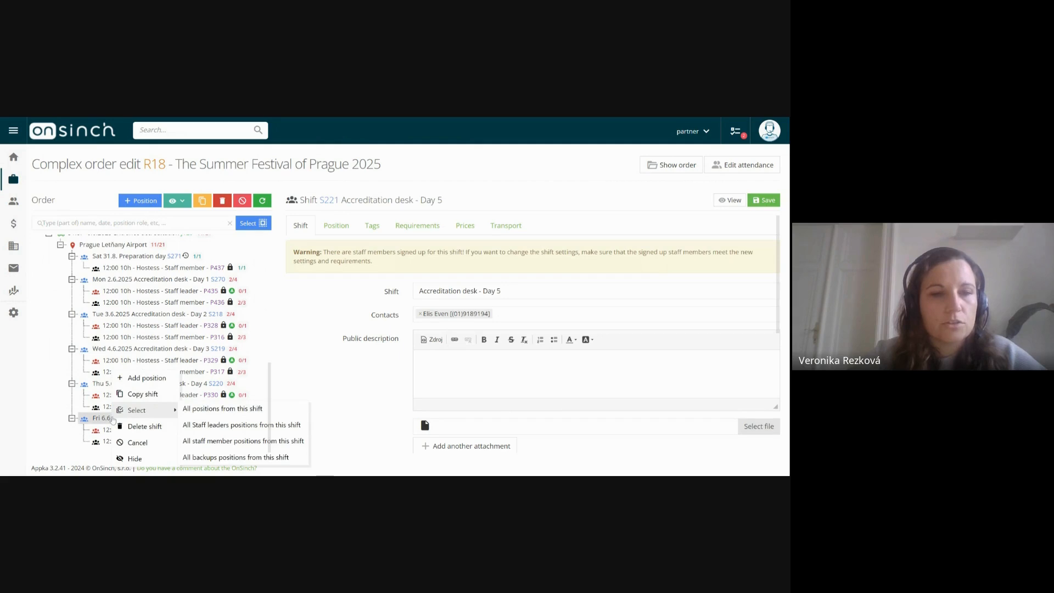
left_click(137, 394)
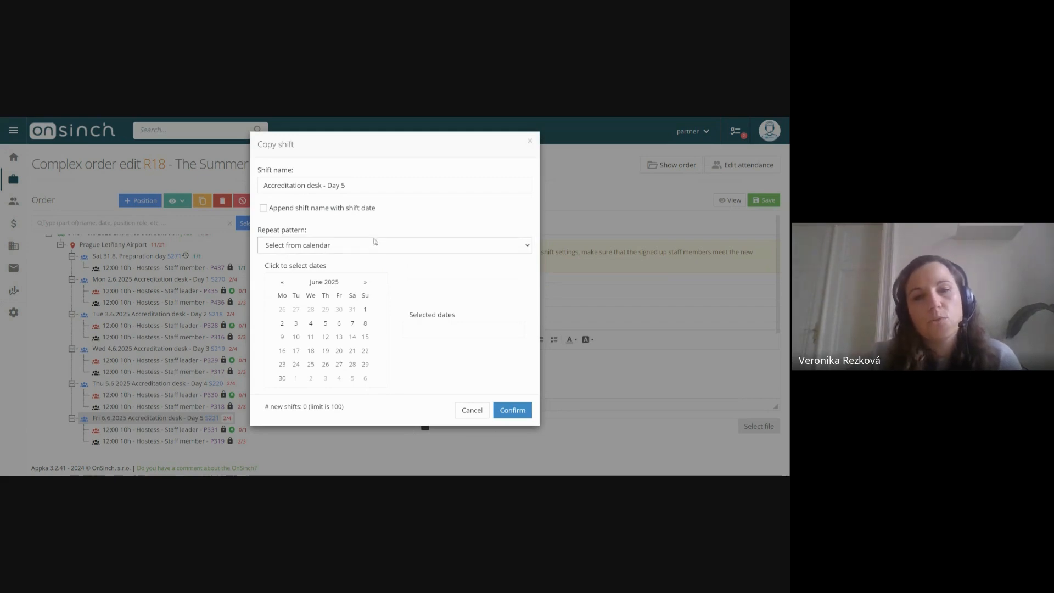
Step: Try the Daily, Weekly and Monthly repeat patterns for the shift copy and return to Select from calendar
left_click(324, 264)
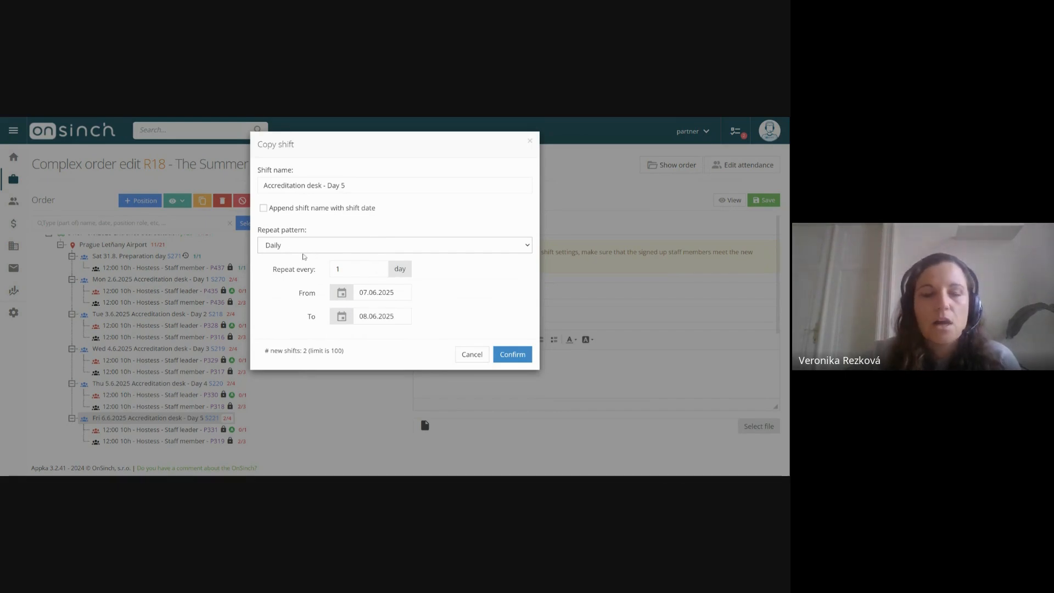
left_click(304, 256)
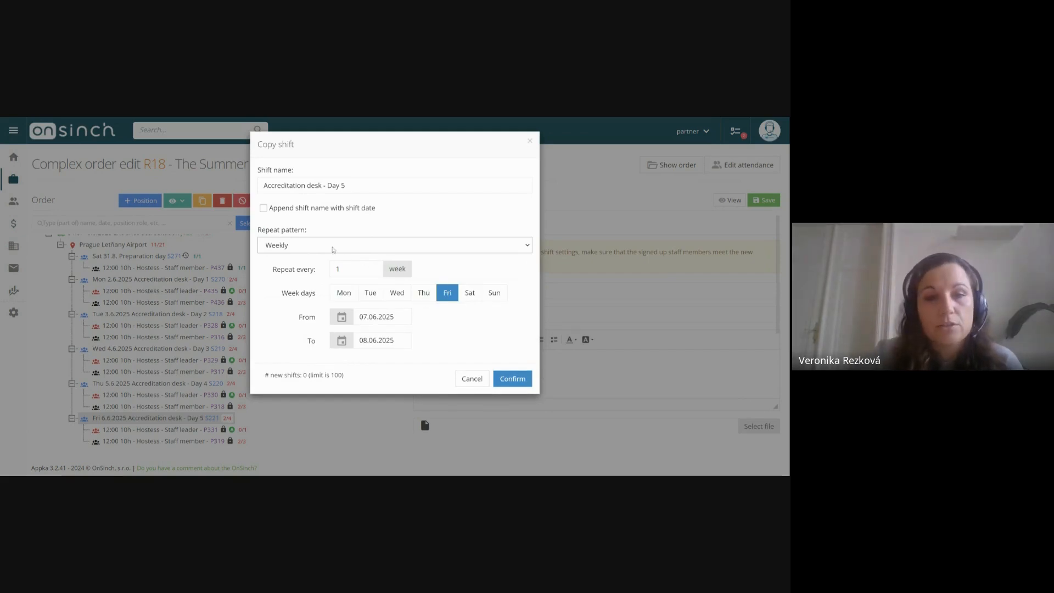
left_click(332, 257)
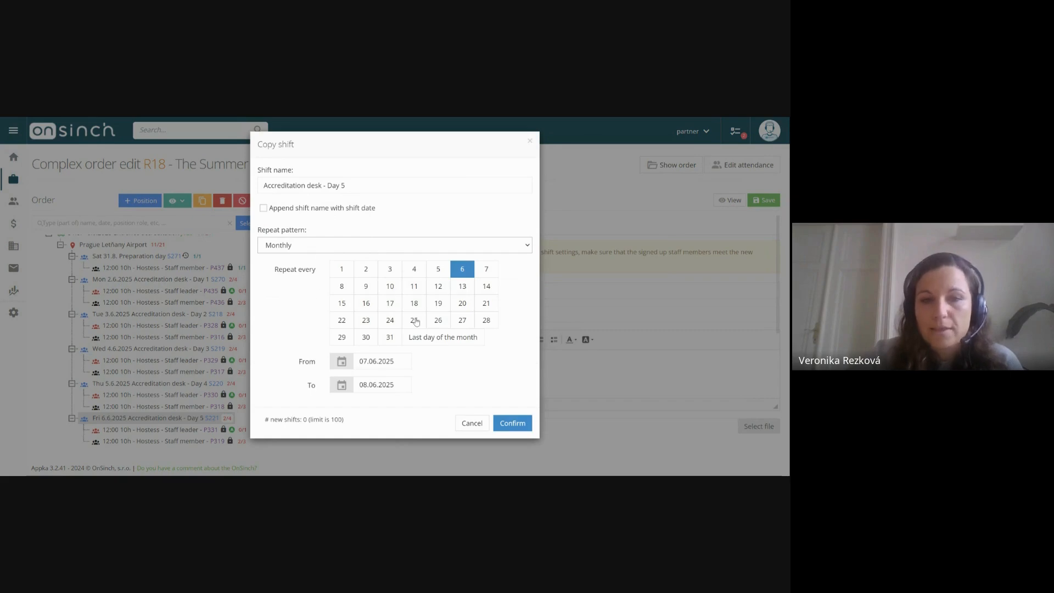
left_click(320, 256)
left_click(303, 297)
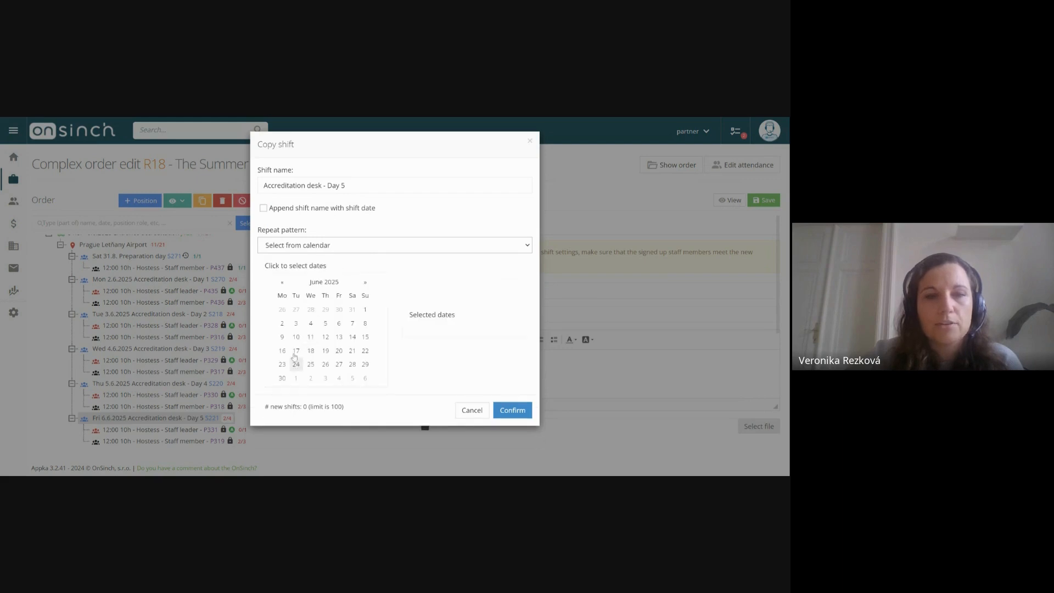
Step: Select 10 to 13 June and 17 to 20 June 2025 as dates for the shift copies
left_click(296, 350)
left_click(310, 337)
left_click(326, 350)
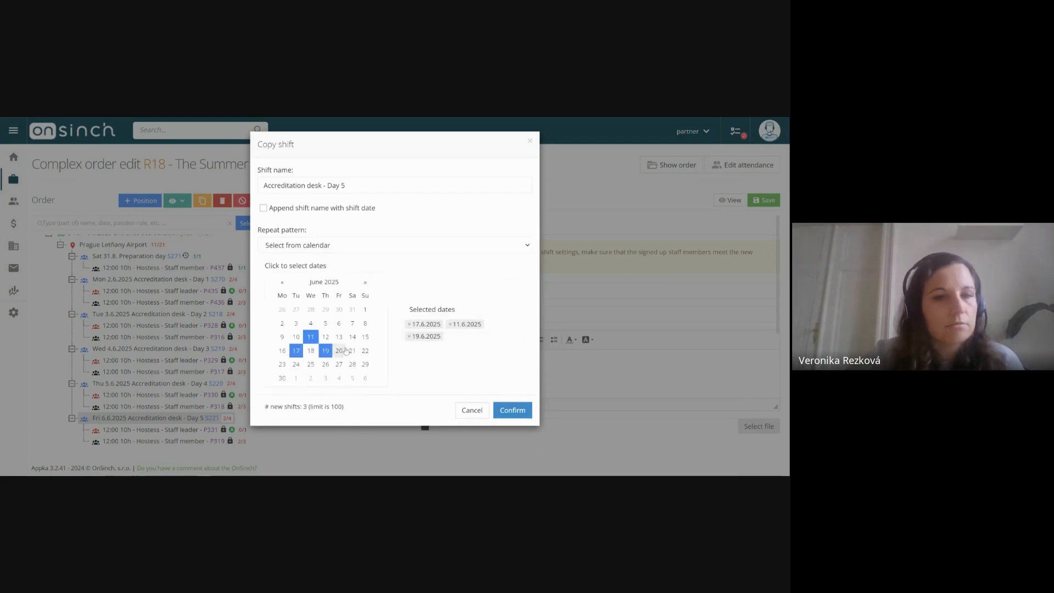
left_click(338, 350)
left_click(338, 337)
left_click(326, 336)
left_click(311, 350)
left_click(296, 337)
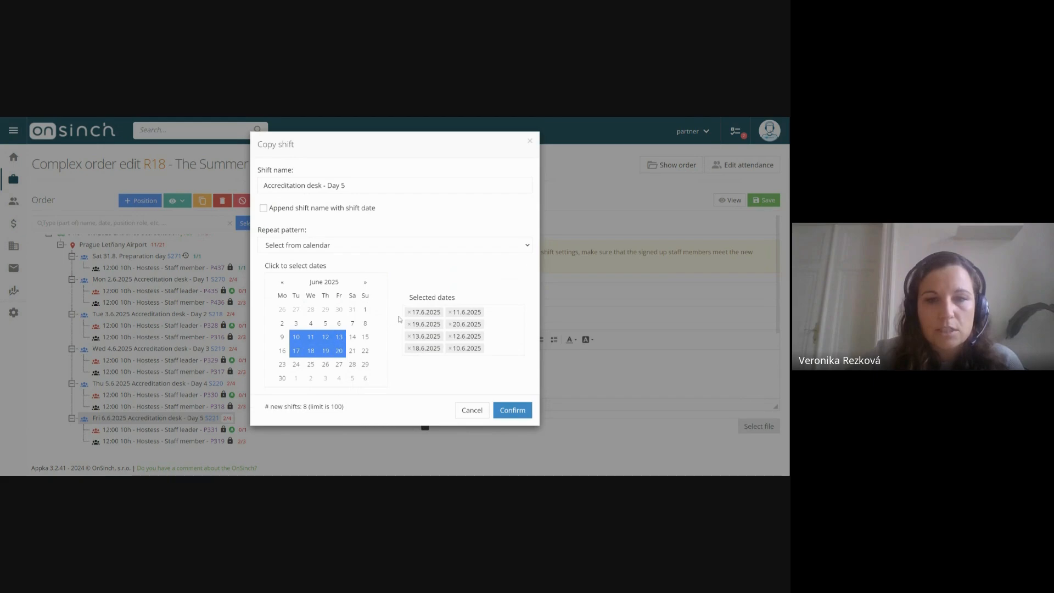
Step: Remove all the selected dates from the shift copy
left_click(410, 313)
left_click(410, 313)
left_click(409, 318)
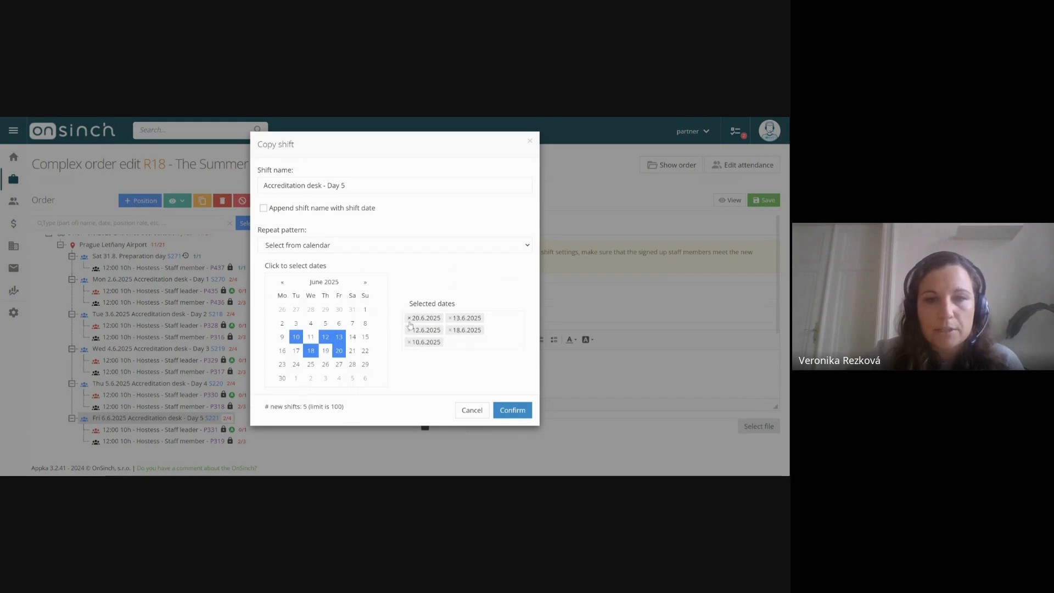
left_click(409, 319)
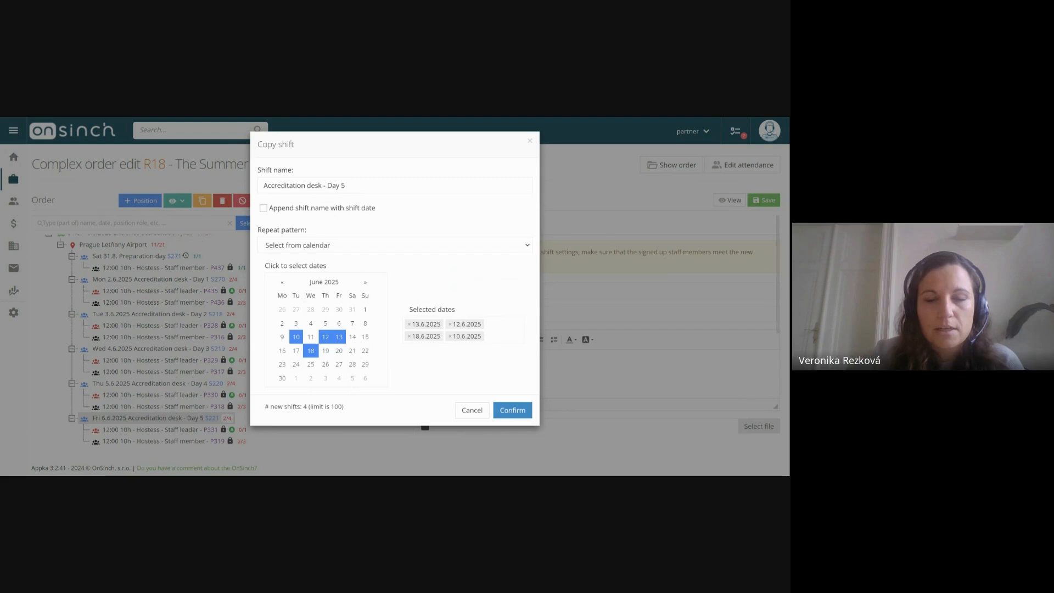
left_click(409, 324)
left_click(409, 325)
left_click(409, 327)
left_click(409, 327)
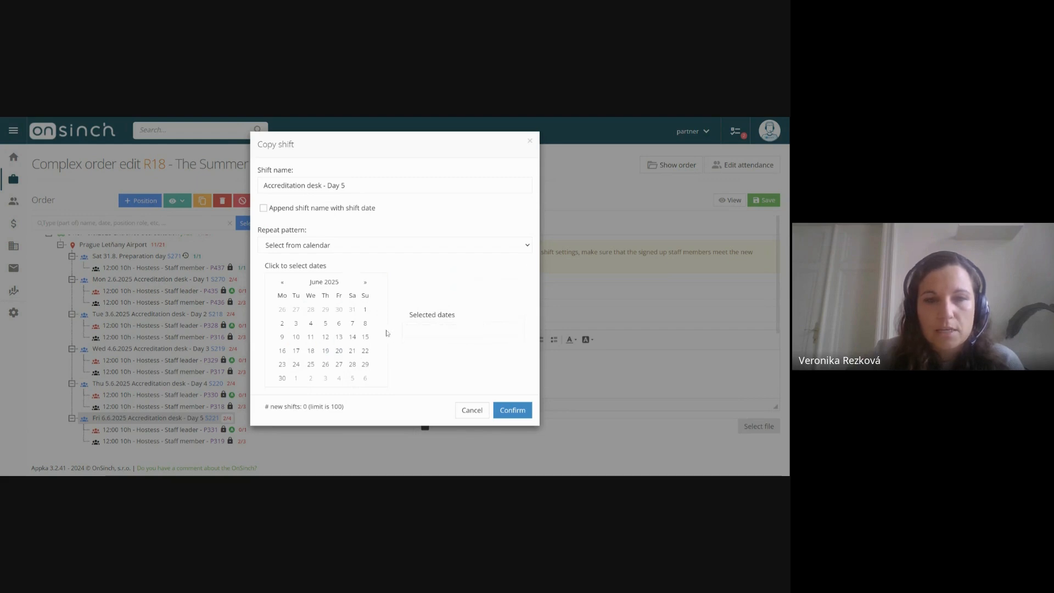
Step: Select 7.6.2025 as the date of the shift copy and name it Accreditation desk - Day 6
left_click(352, 324)
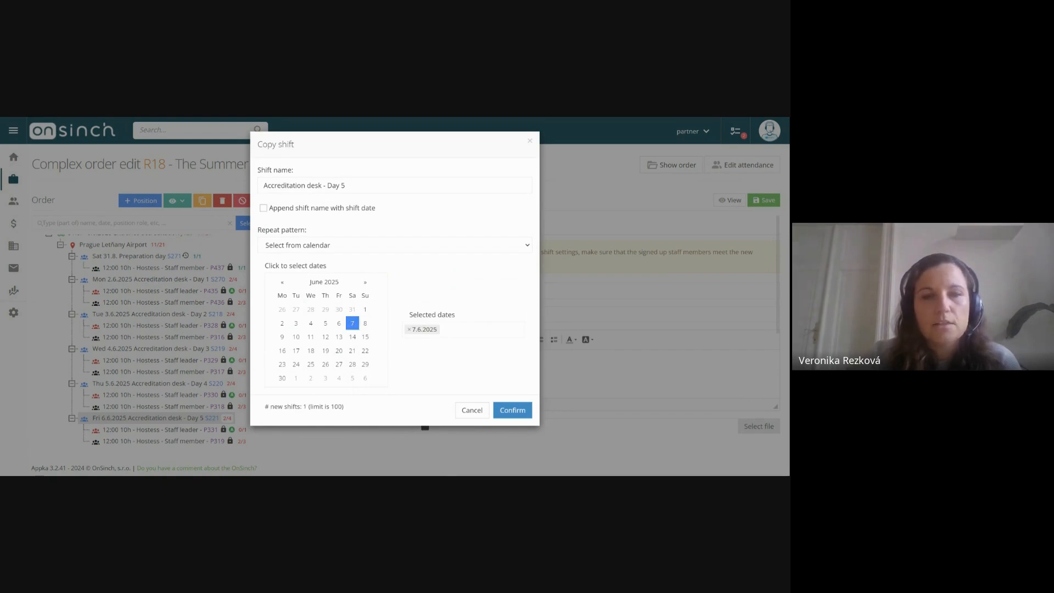
triple_click(304, 186)
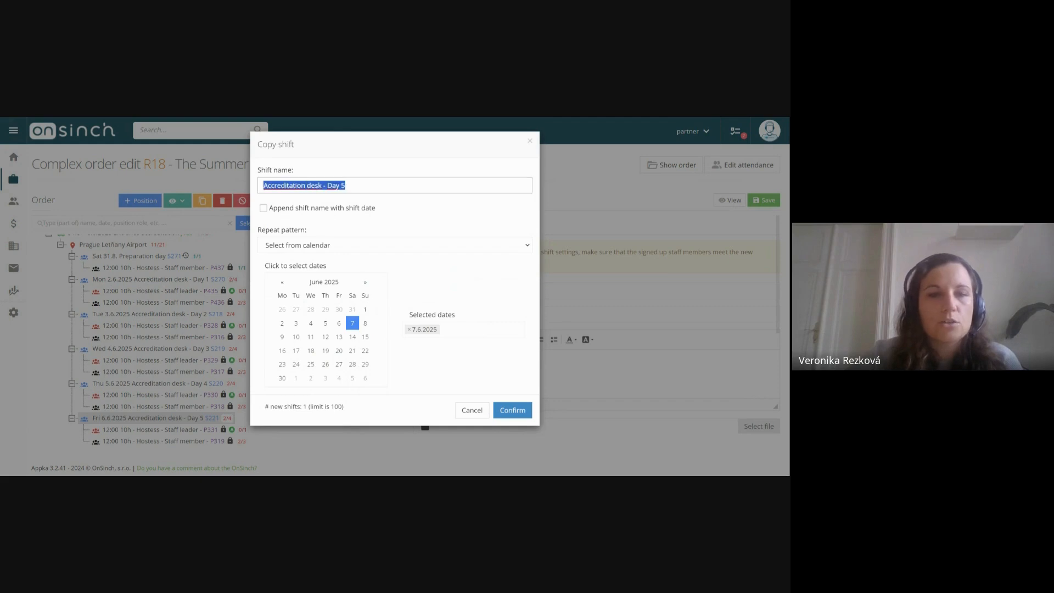
left_click(346, 185)
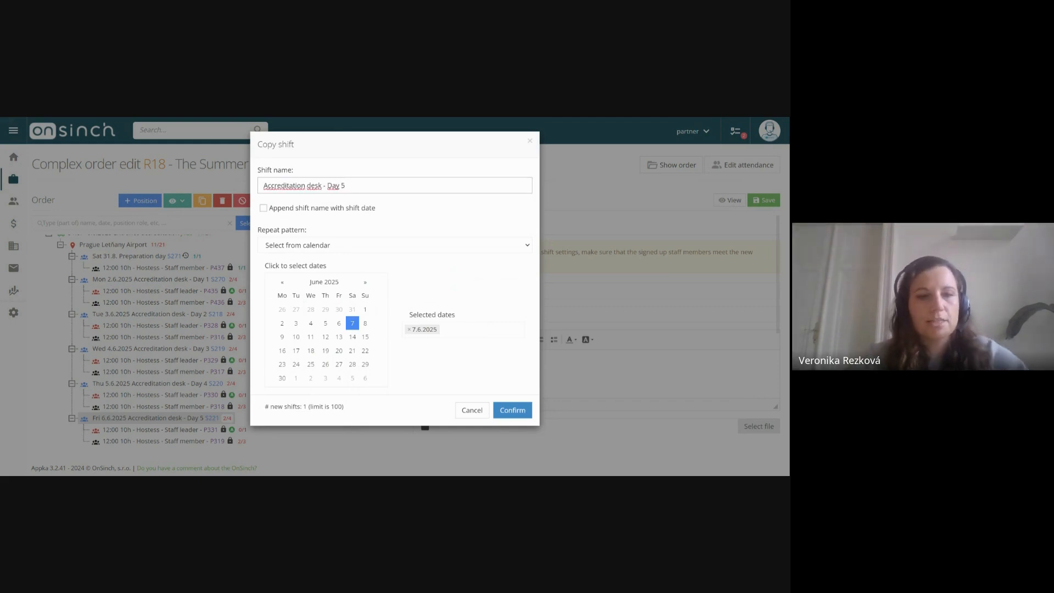
key("BackSpace")
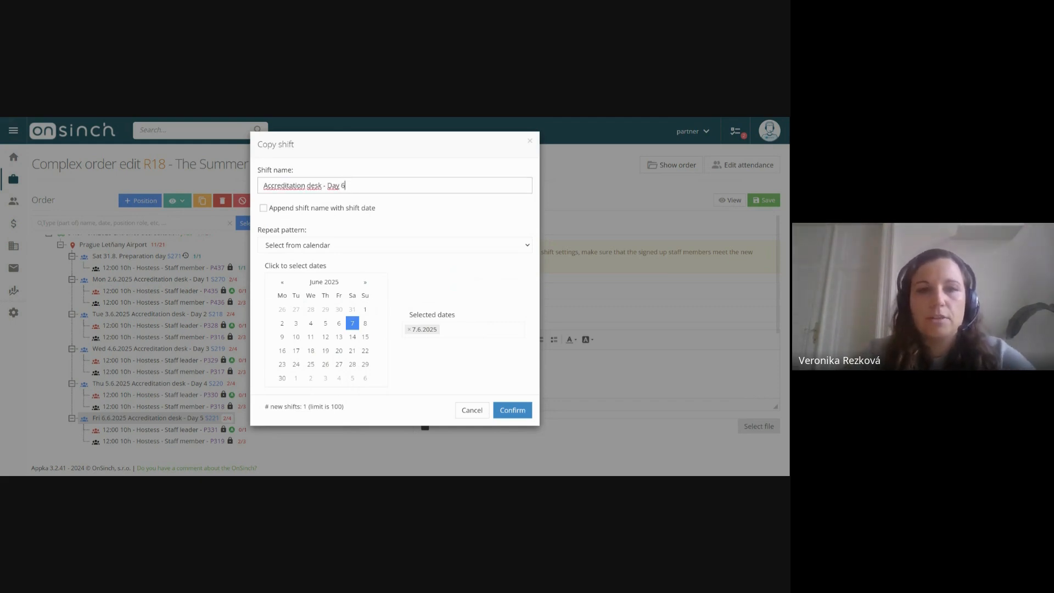
Step: Copy the Day 5 accreditation shift as "Accreditation desk - Day 6" on 7.6.2025 and open the new shift
left_click(513, 410)
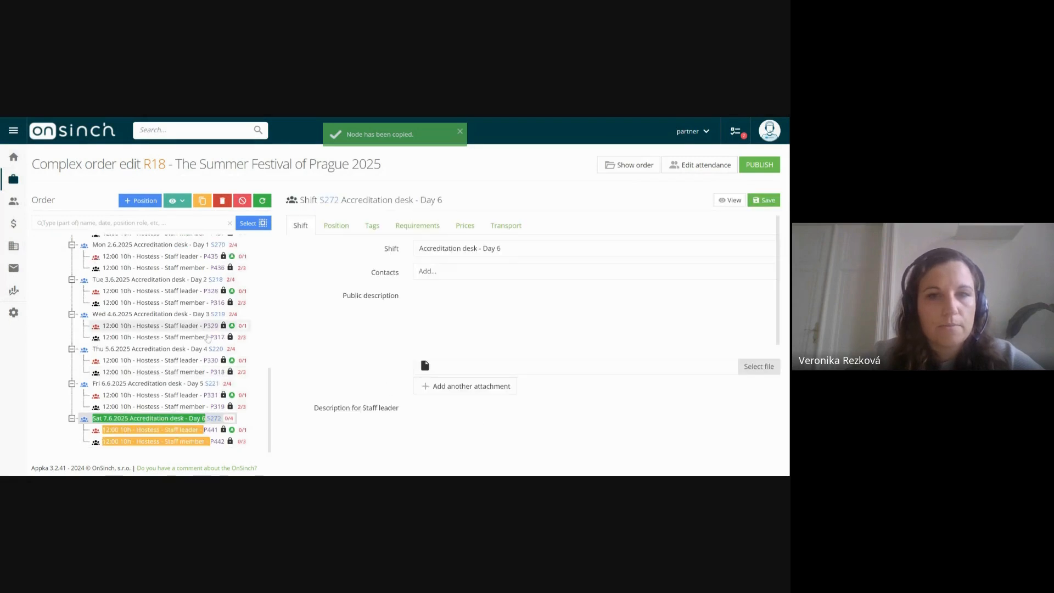
left_click(137, 421)
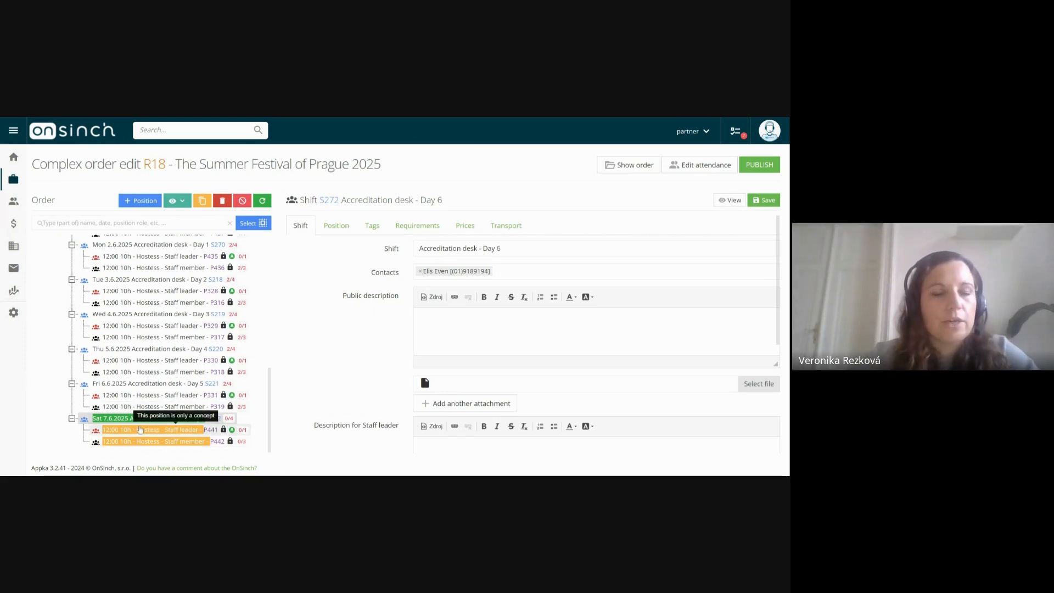
Step: Check the Main stage job's details and available actions, and publish the order's pending concepts
scroll(165, 353, "up", 2)
scroll(164, 354, "up", 1)
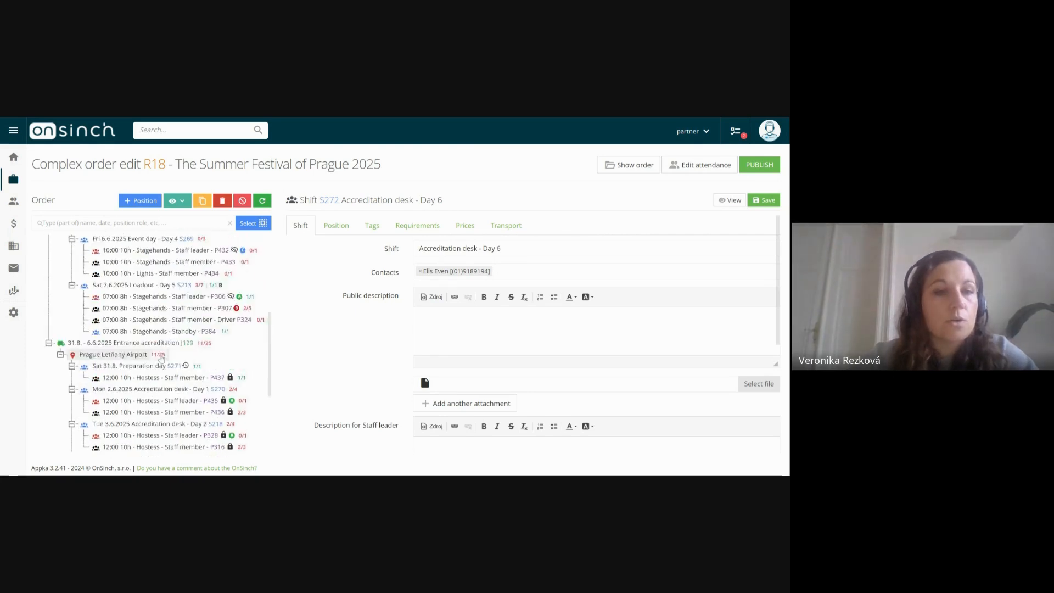
scroll(165, 354, "down", 1)
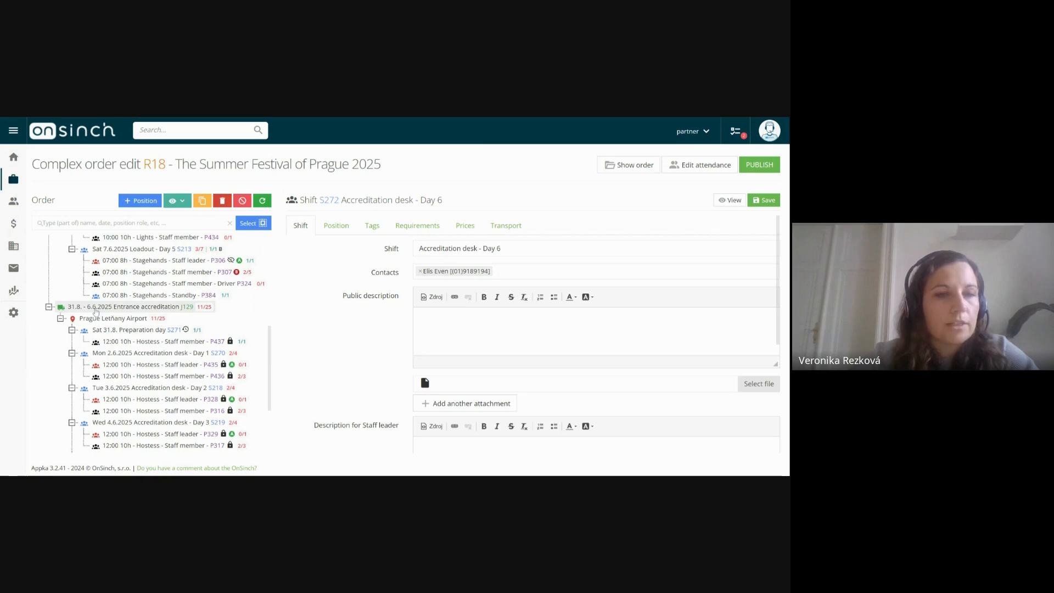
scroll(162, 368, "up", 3)
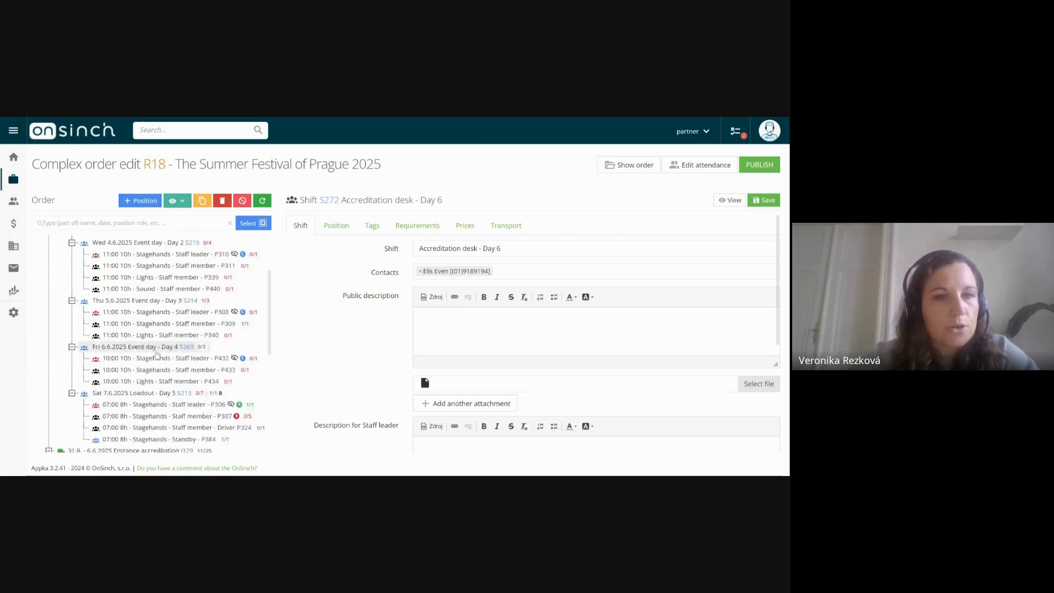
scroll(157, 354, "up", 2)
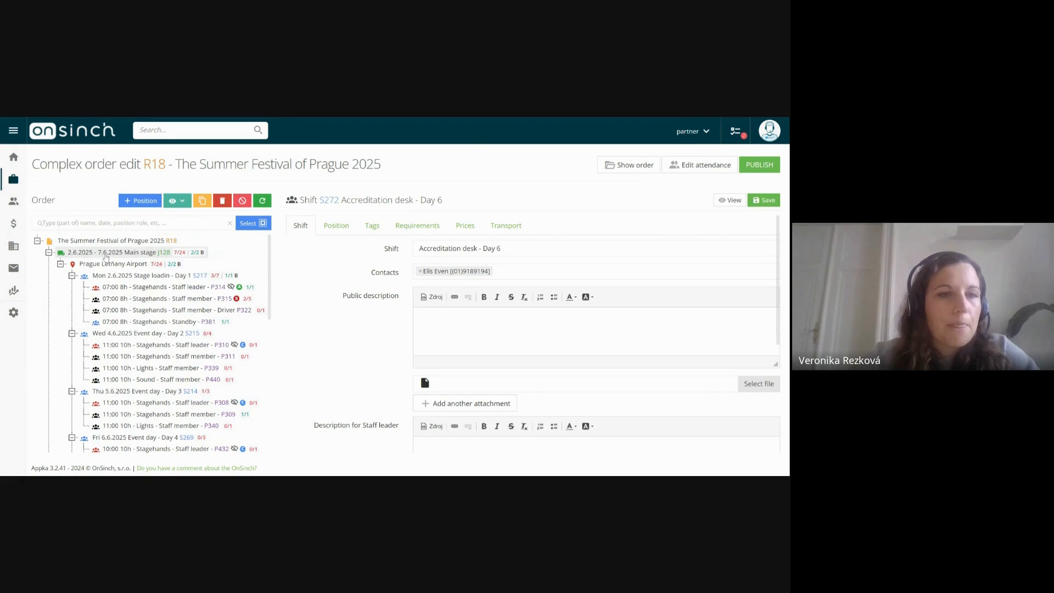
left_click(106, 253)
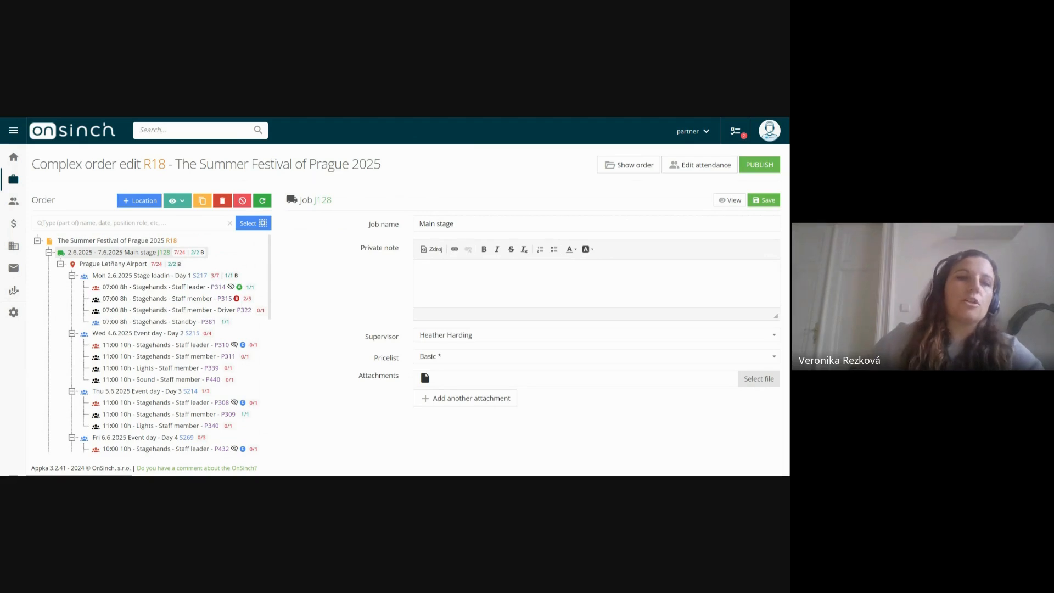
right_click(106, 256)
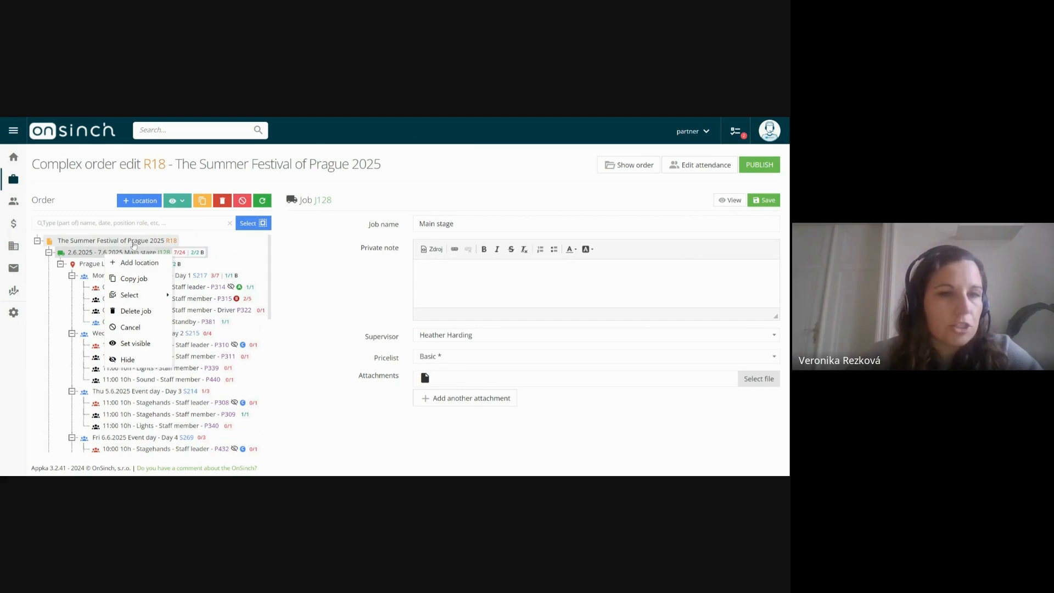
left_click(324, 269)
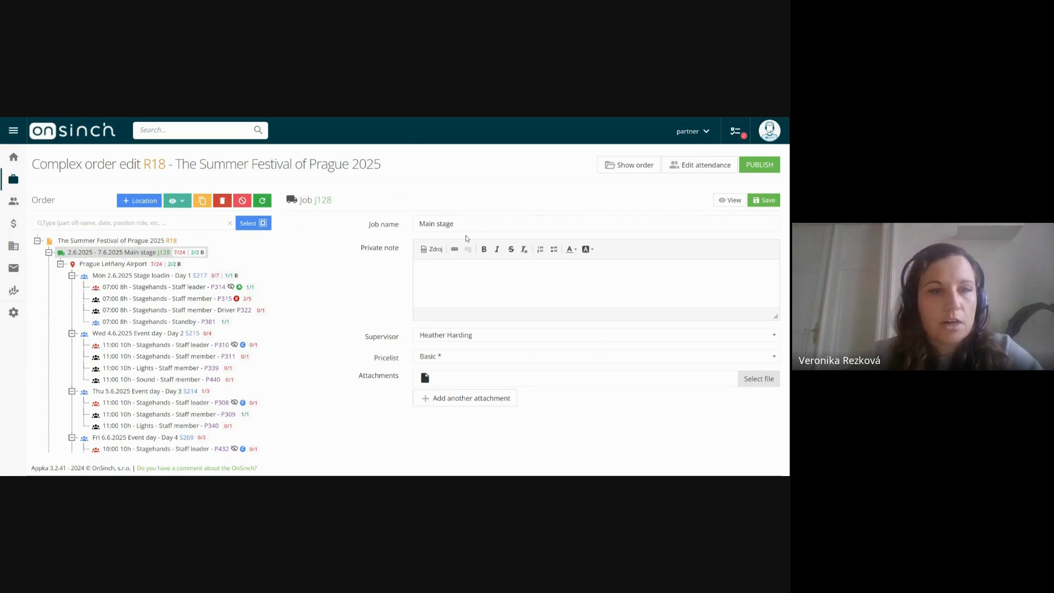
left_click(761, 166)
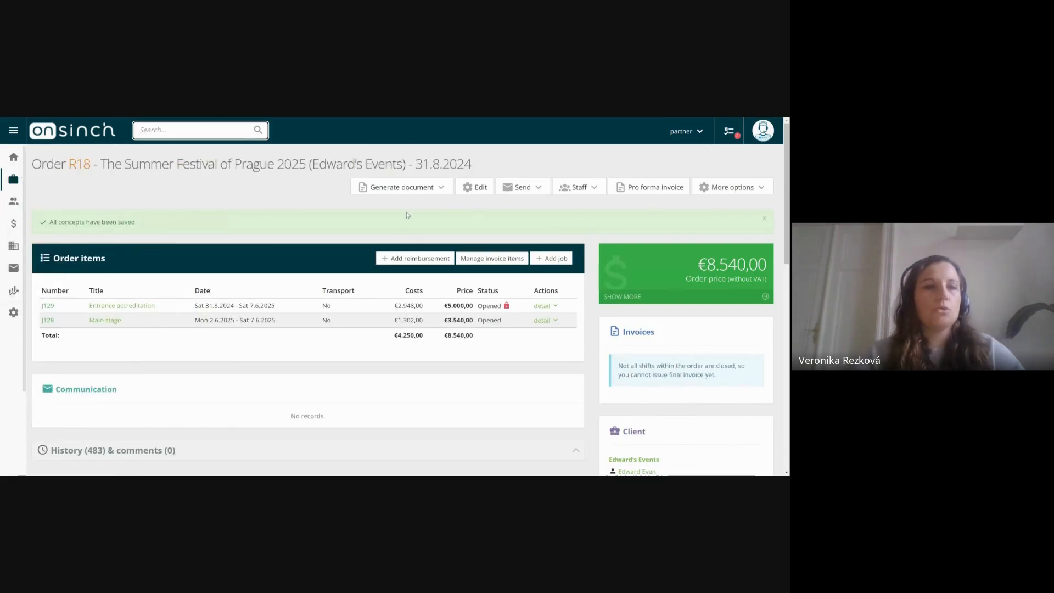
Step: Review the Copy order form for R18, including the calendar for the first shift's new date, and leave without copying
left_click(731, 189)
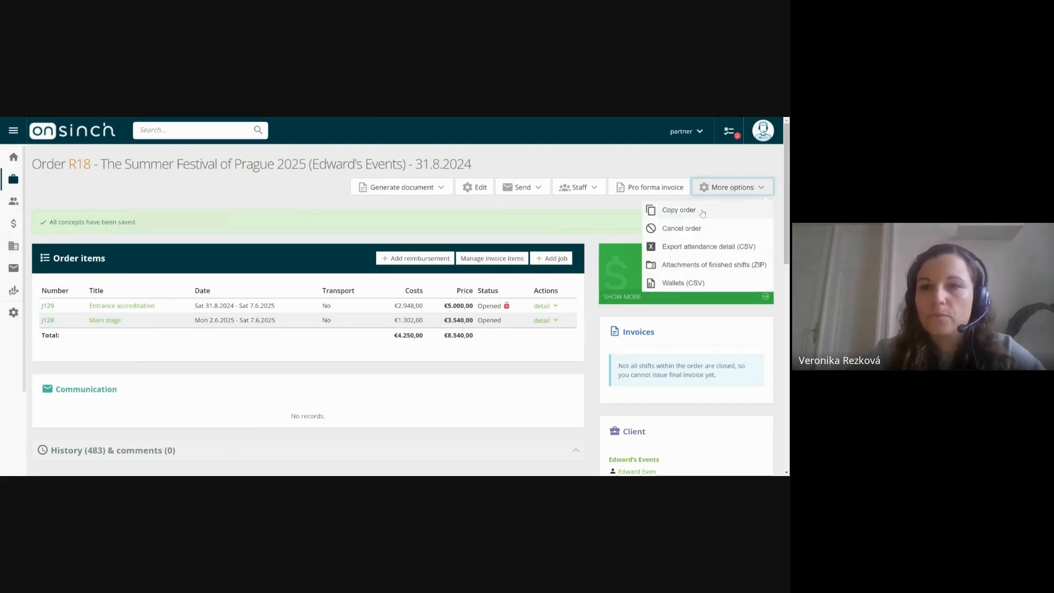
left_click(683, 214)
scroll(683, 217, "down", 1)
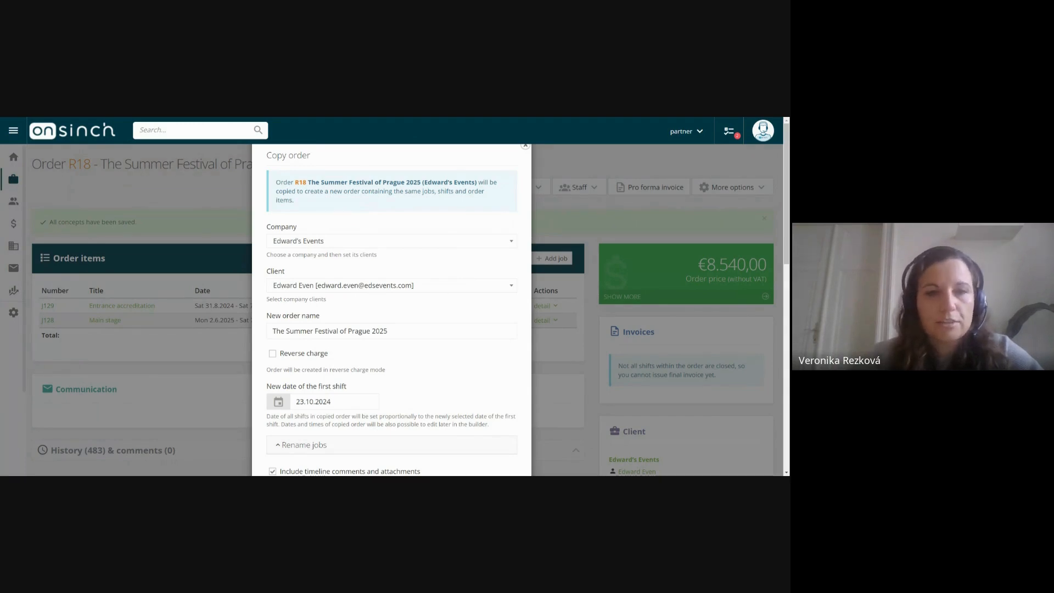
left_click(345, 400)
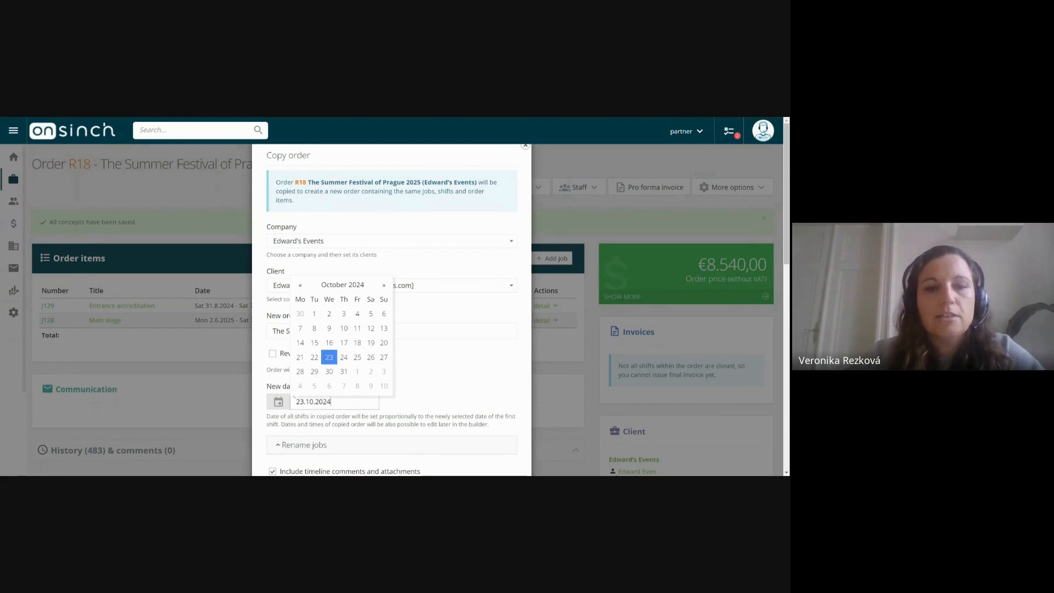
left_click(445, 380)
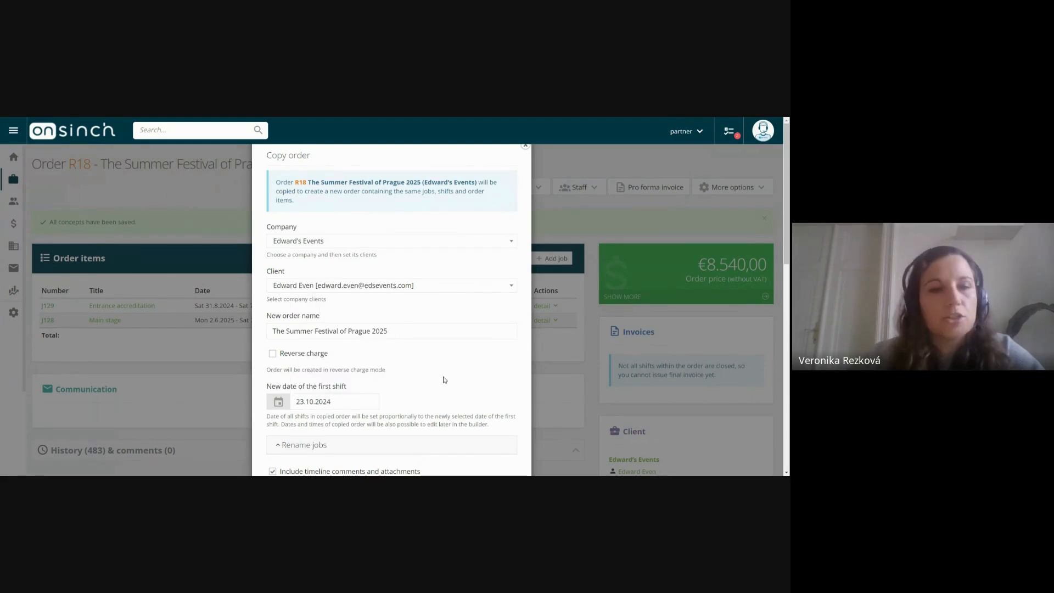
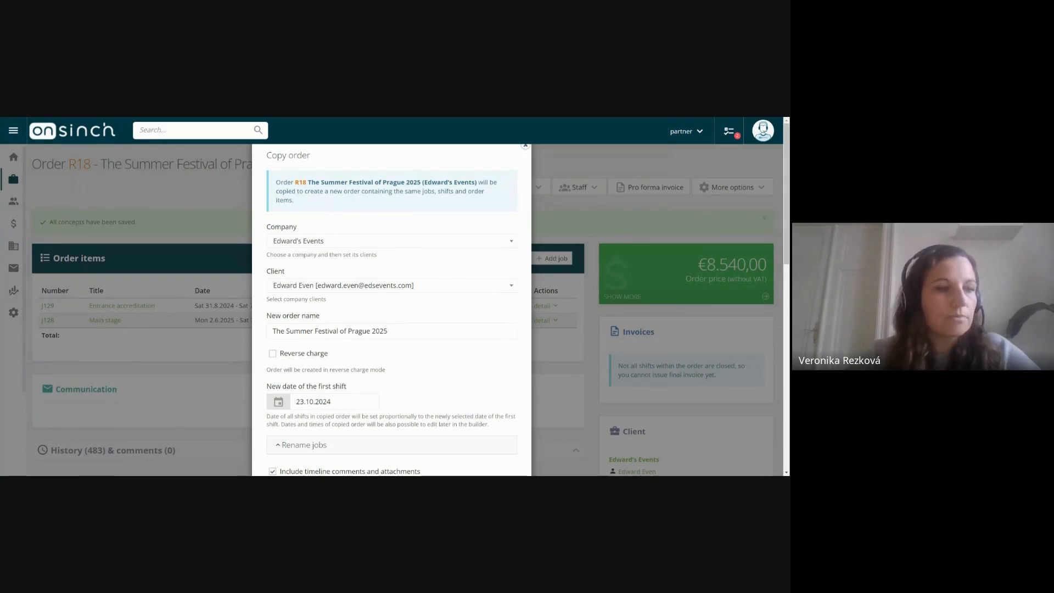
left_click(525, 145)
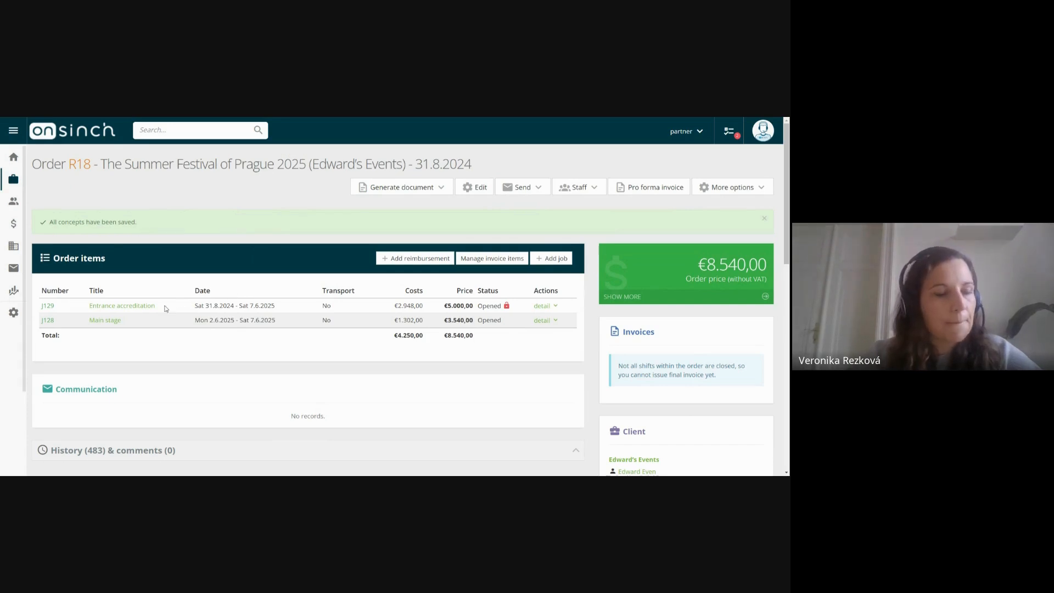
Step: View the Entrance accreditation job from the order items, and reopen order R18 for editing
left_click(121, 306)
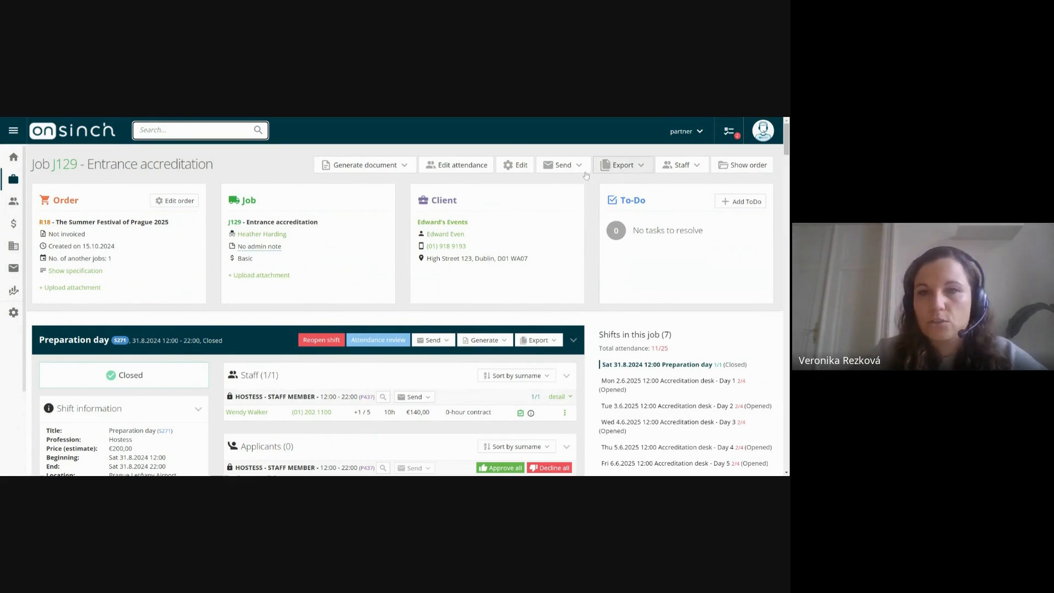
left_click(728, 167)
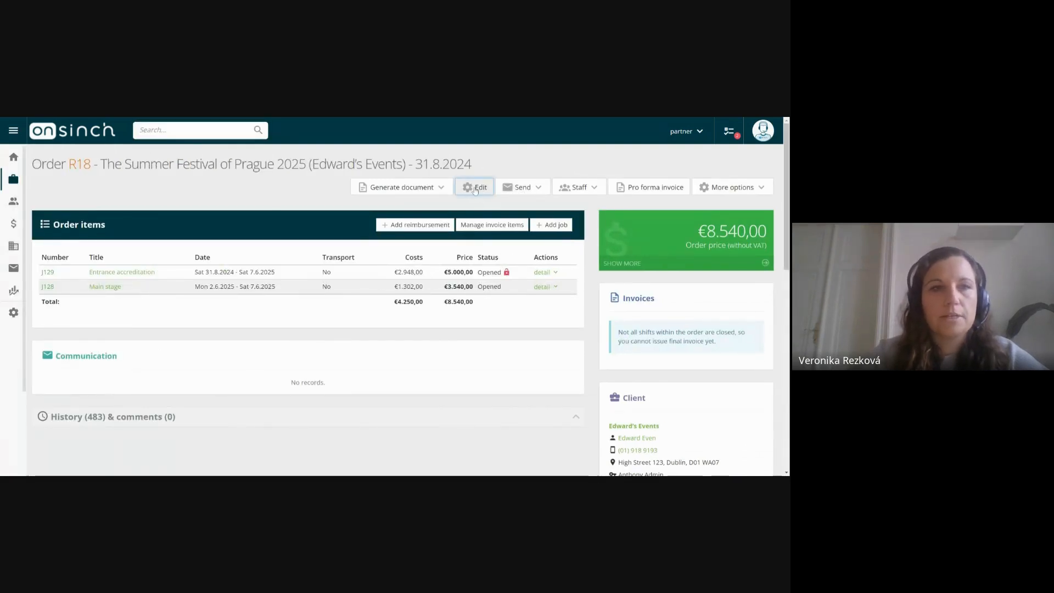
left_click(476, 188)
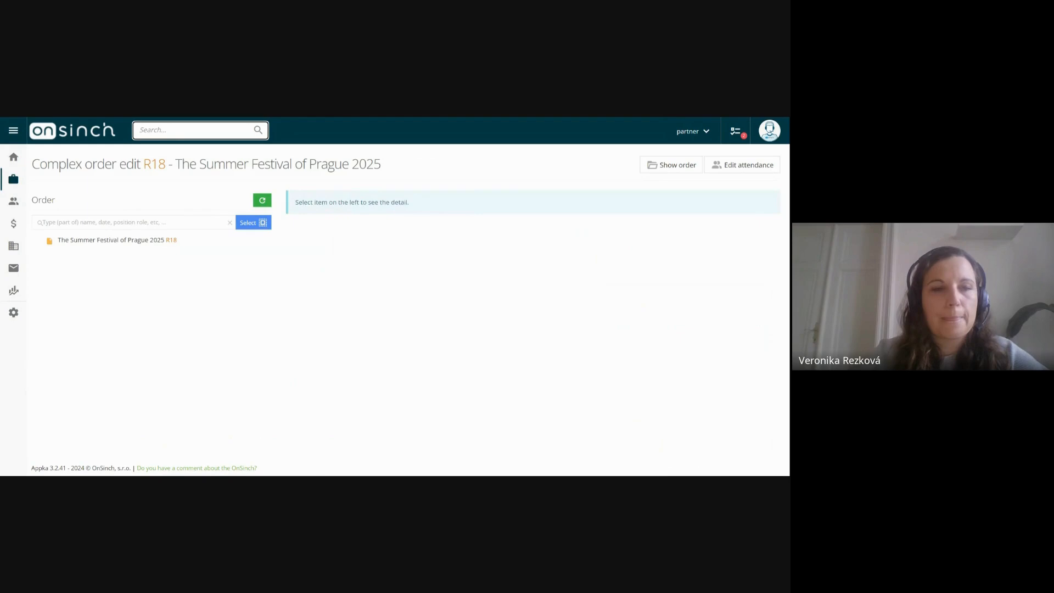
Step: Move the Tue 3.6.2025 Day 2 accreditation shift above the Mon 2.6.2025 Day 1 shift in the order tree
scroll(181, 313, "down", 3)
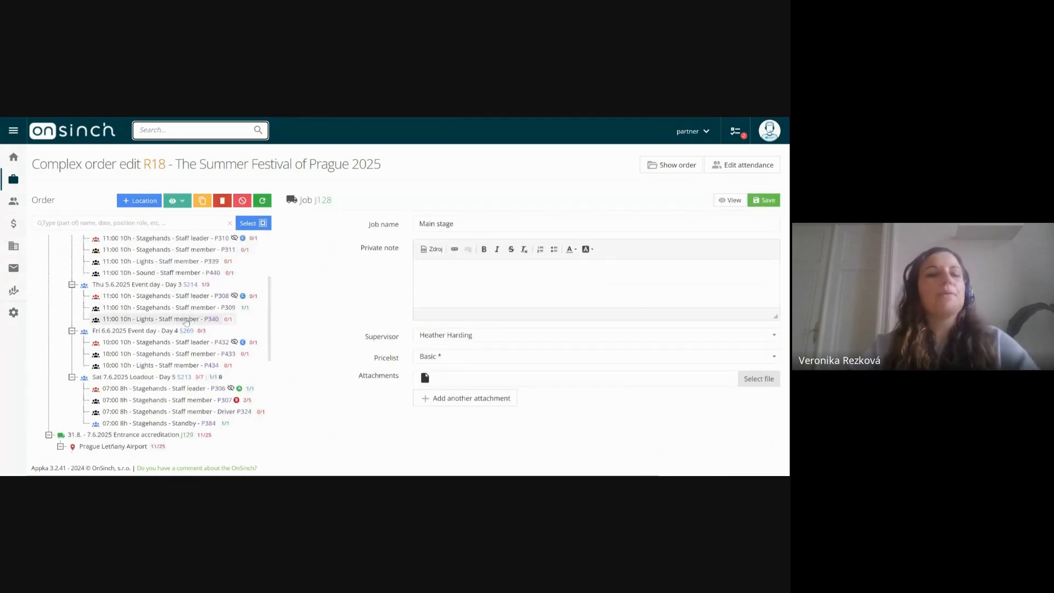
scroll(185, 326, "down", 3)
scroll(187, 327, "up", 1)
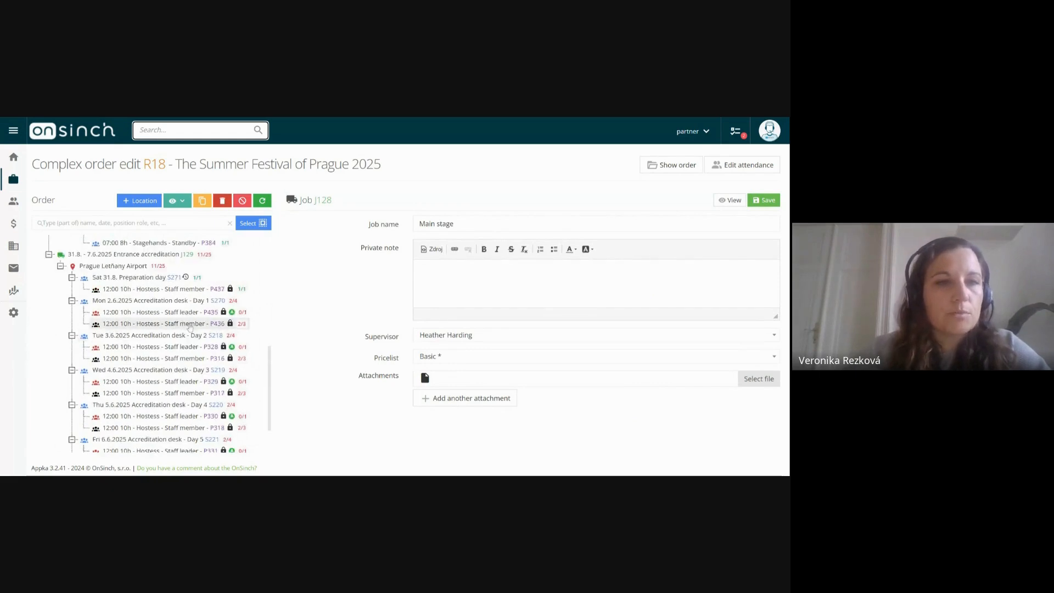
scroll(164, 323, "up", 1)
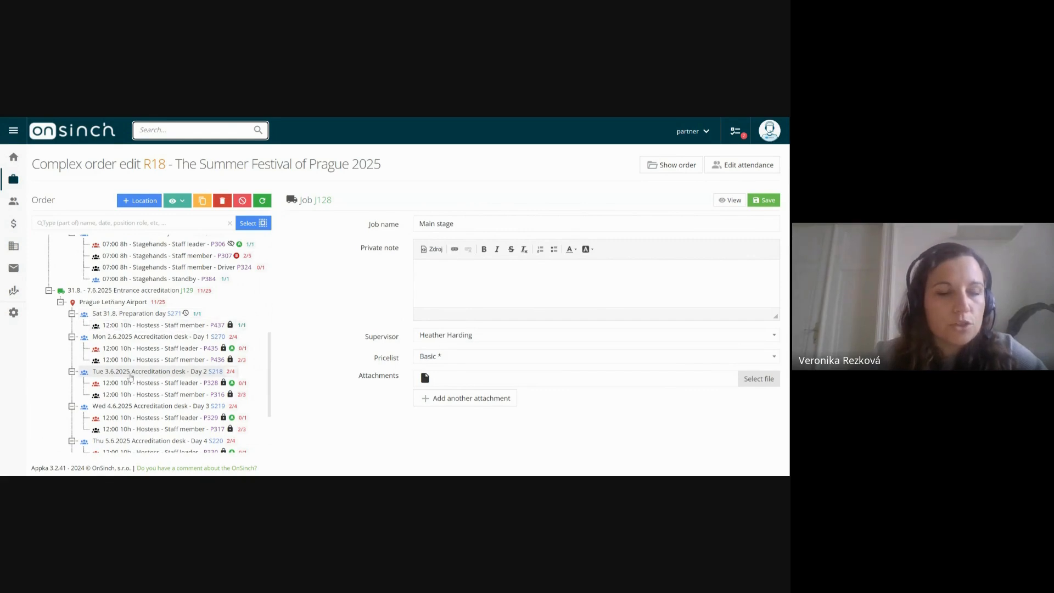
left_click_drag(131, 377, 110, 446)
scroll(136, 297, "down", 3)
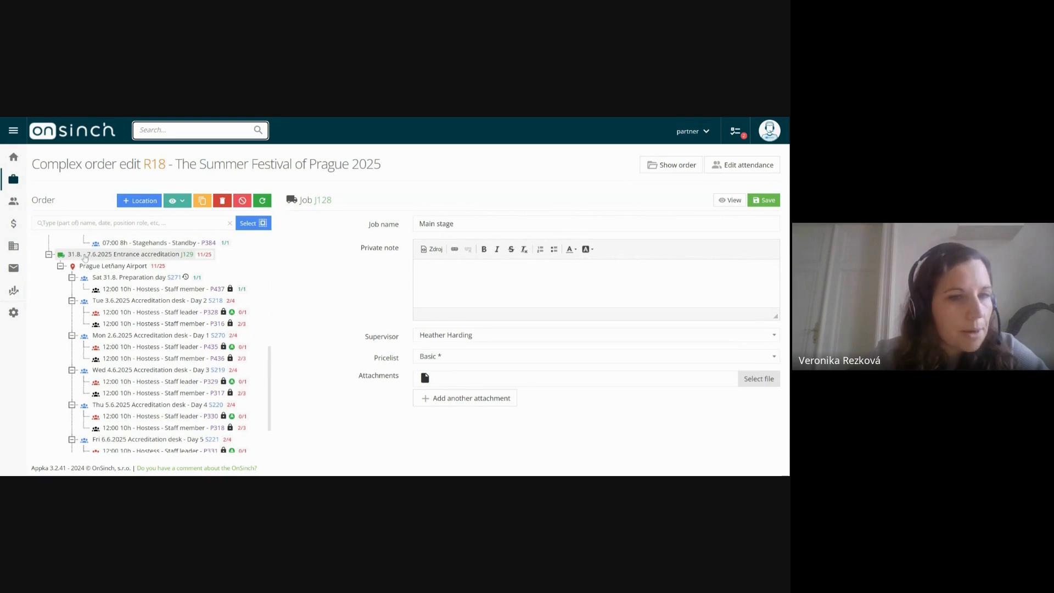
Step: Add a new location under the Entrance accreditation job in the order tree
left_click(124, 256)
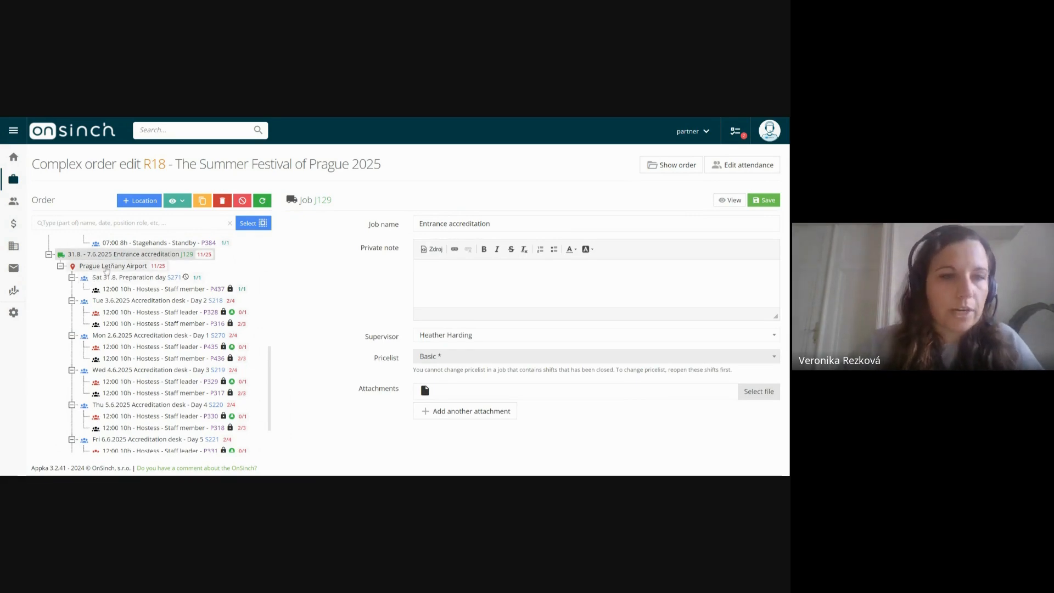
left_click(109, 266)
left_click(113, 255)
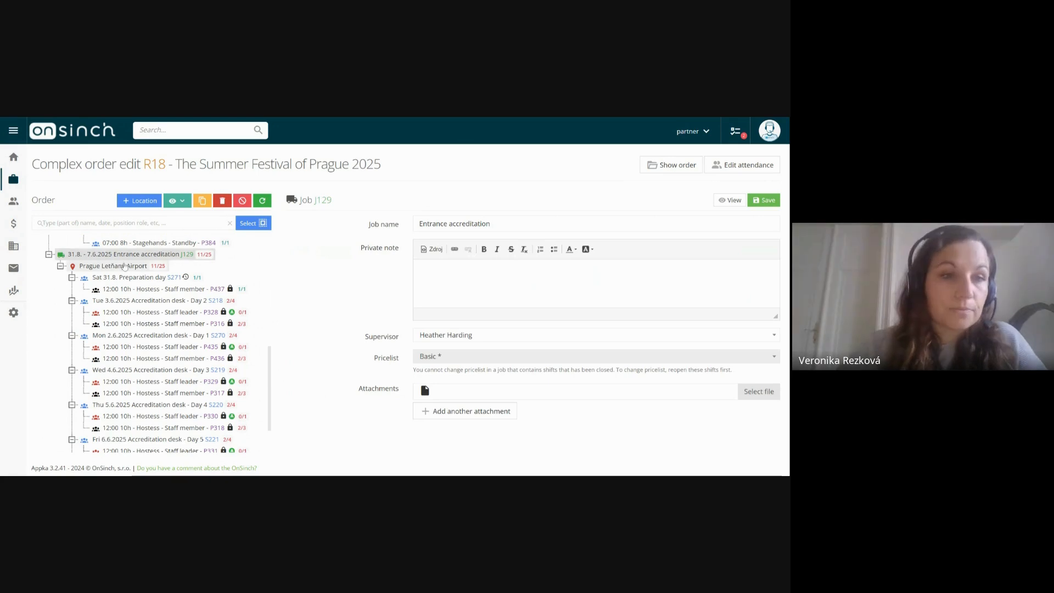
left_click(101, 258)
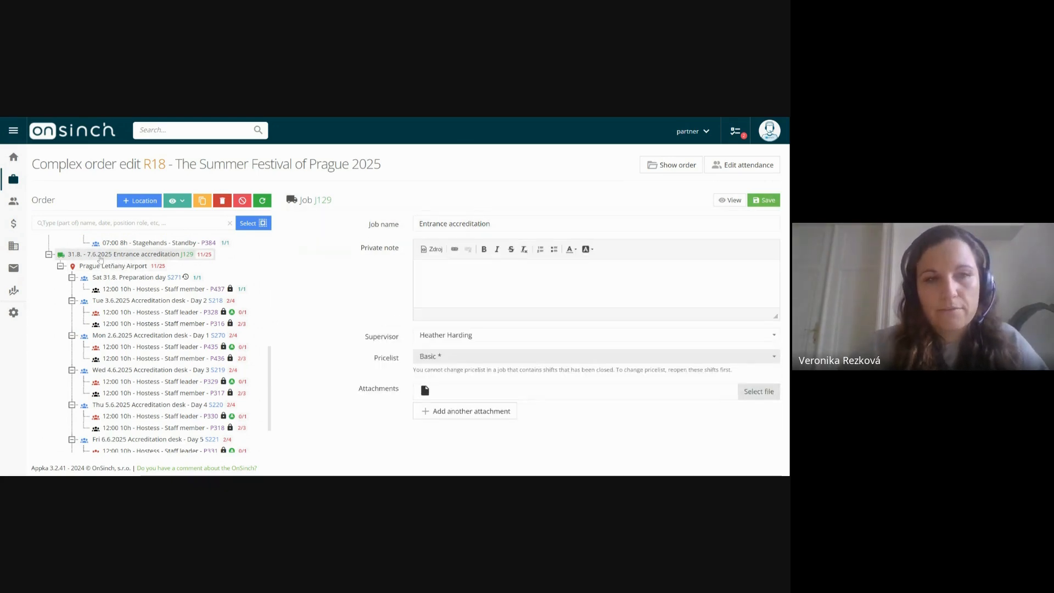
left_click(140, 201)
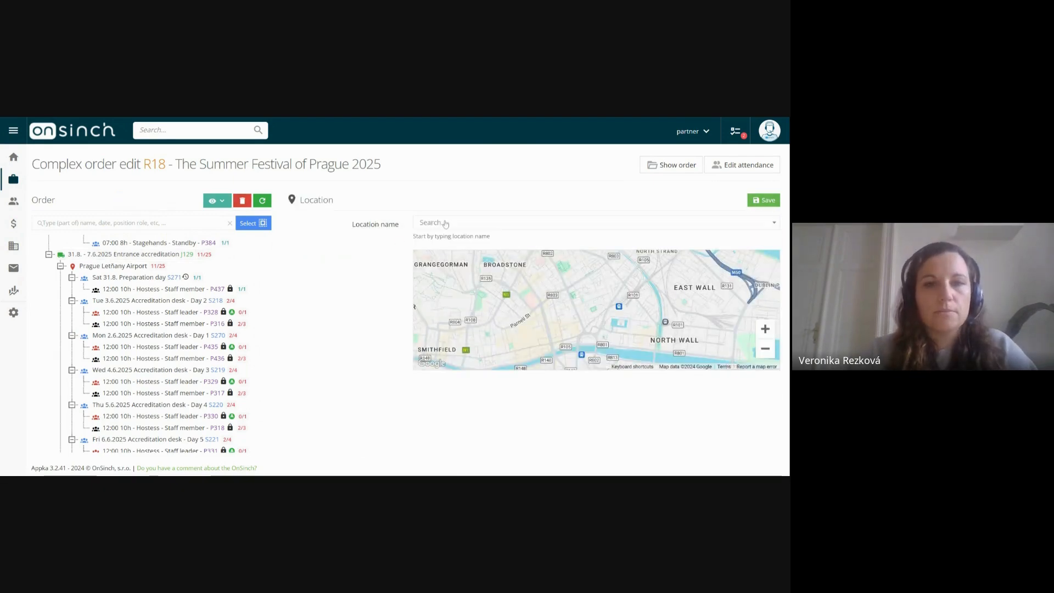
scroll(192, 405, "down", 2)
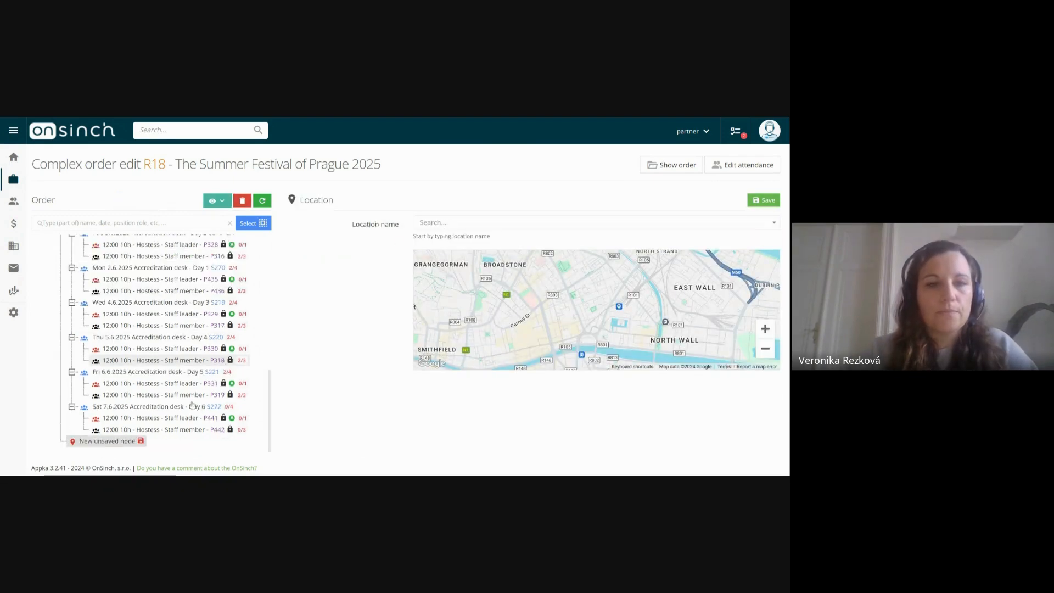
Step: Set the new location to Westend Shopping Park and save it
left_click(77, 446)
left_click(444, 225)
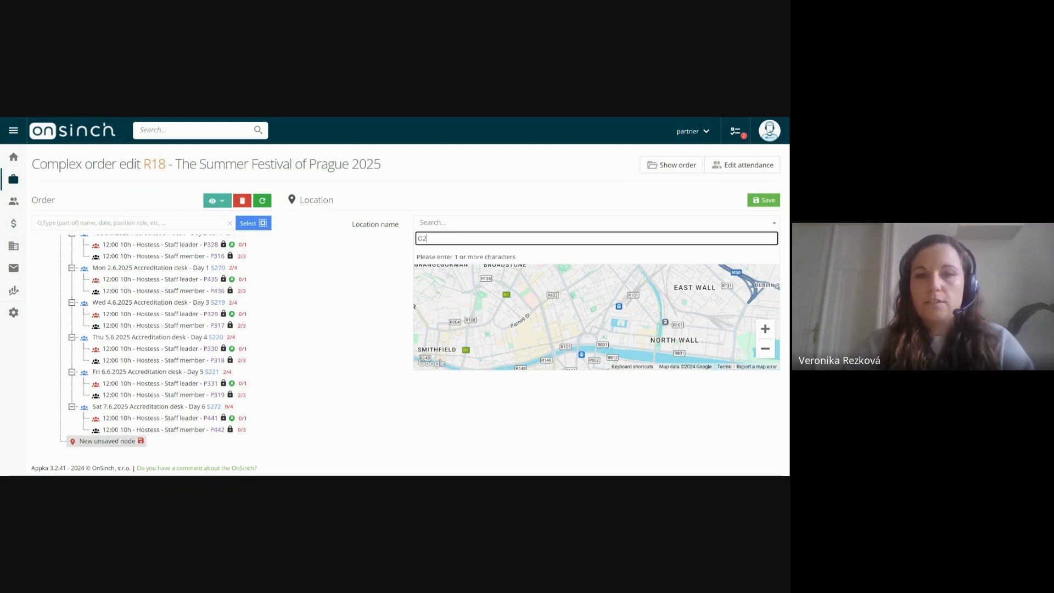
type("O2")
key("BackSpace")
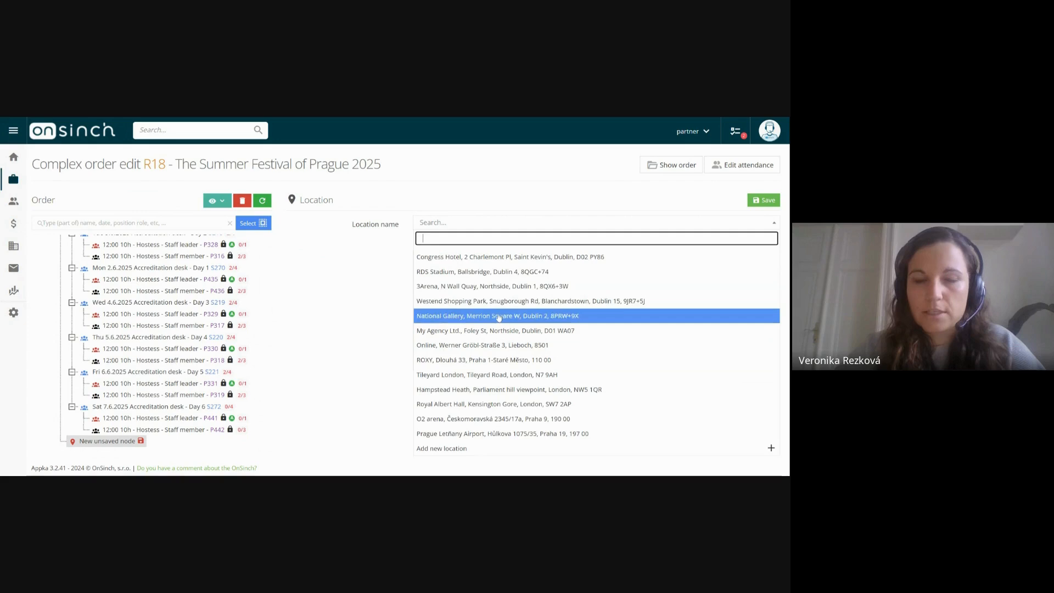
left_click(500, 306)
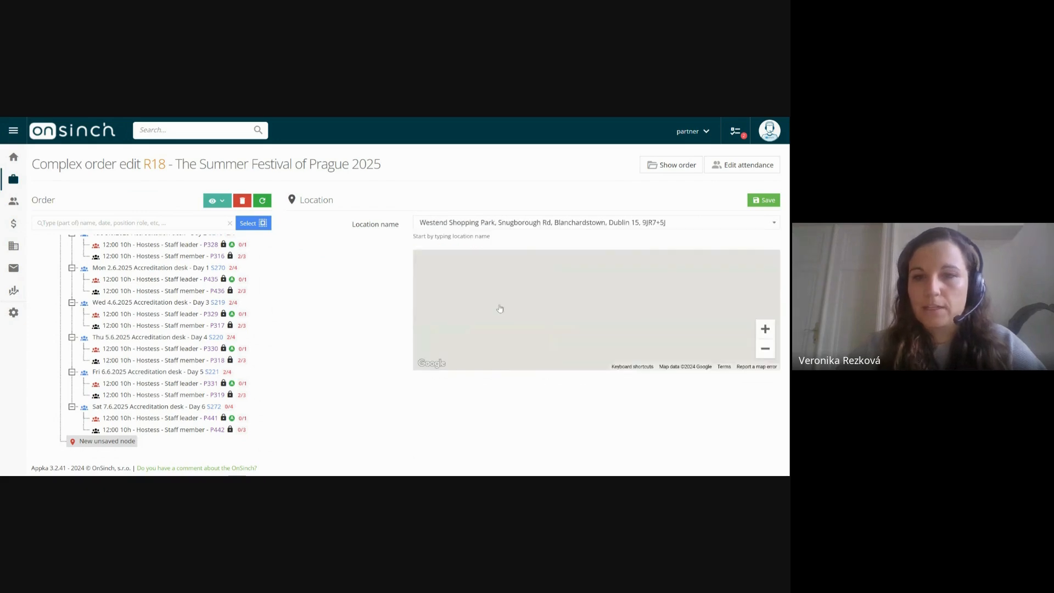
left_click(764, 201)
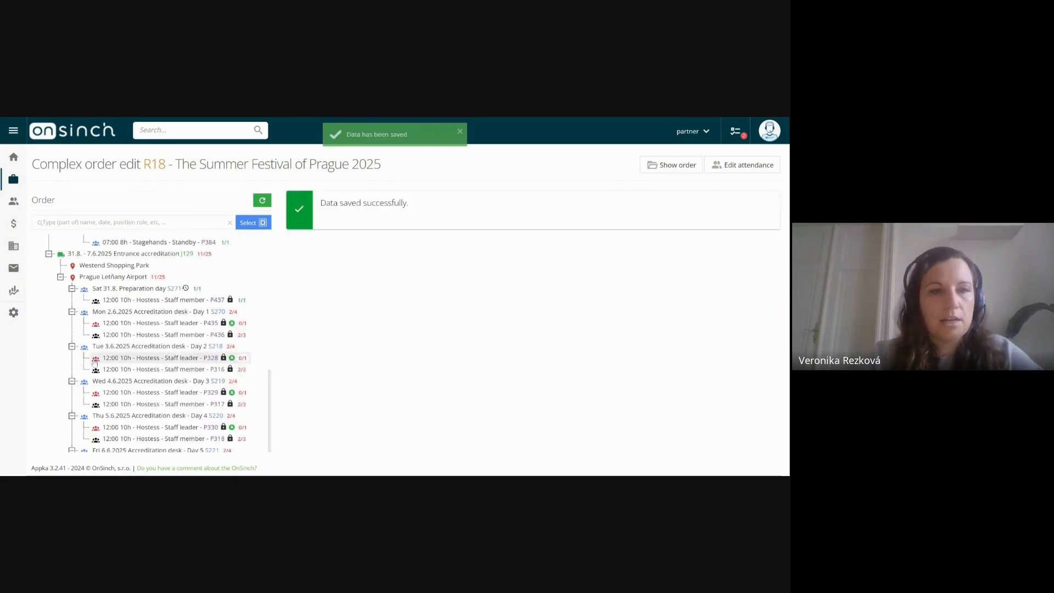
Step: Review the Entrance accreditation job, its Westend Shopping Park location details and the shifts down to Accreditation desk - Day 6
left_click(118, 254)
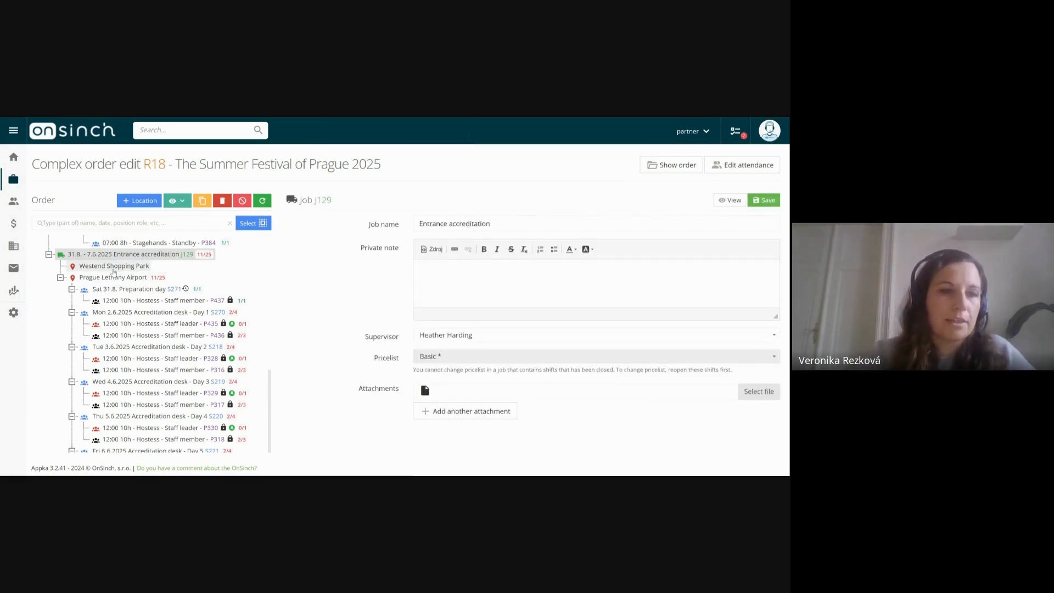
left_click(113, 268)
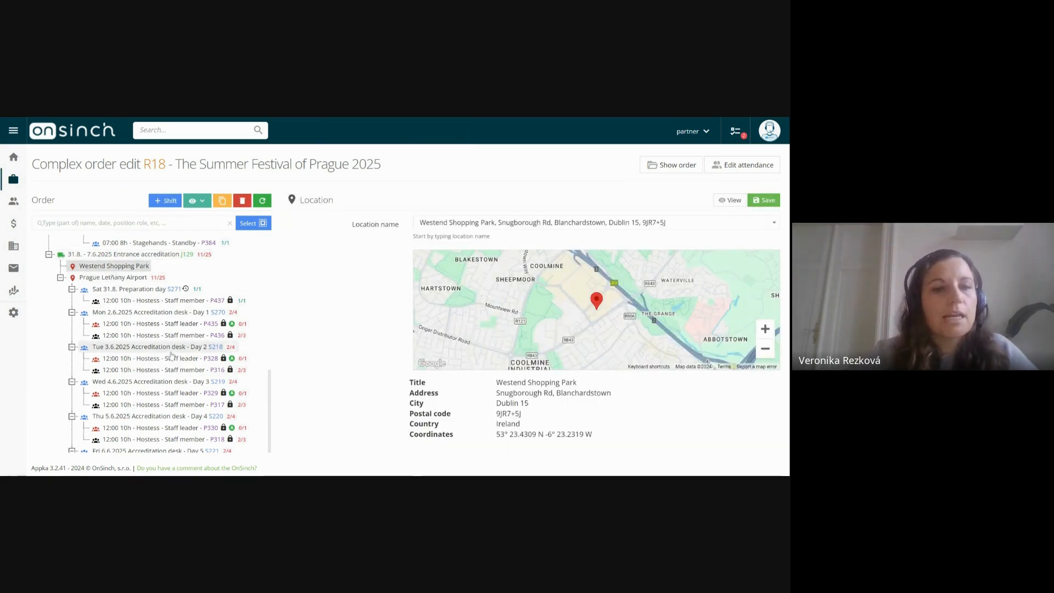
scroll(143, 396, "down", 2)
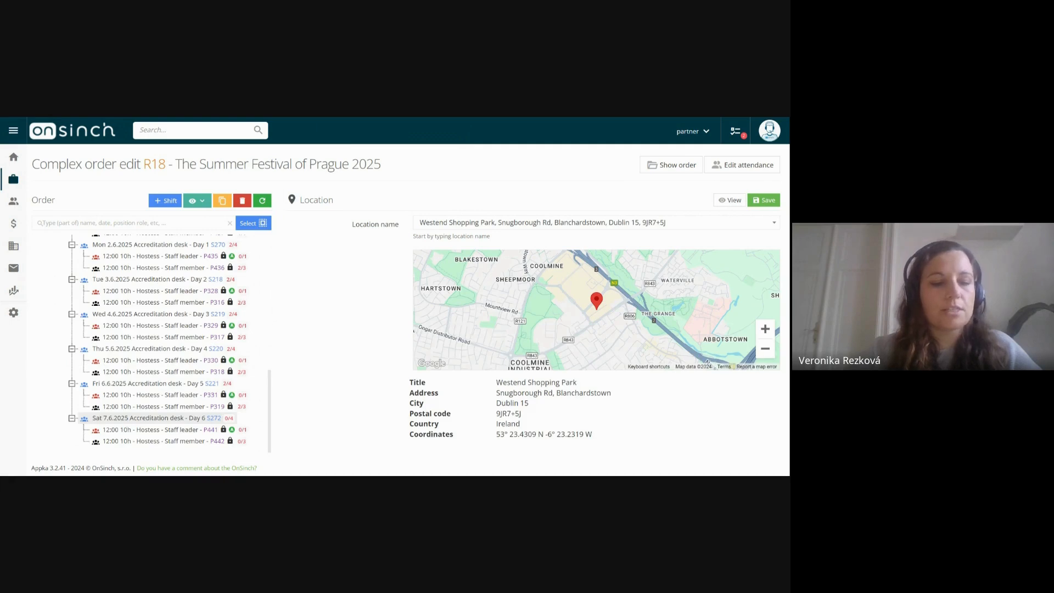
Step: Move the Accreditation desk shifts Day 3 through Day 6 together under the Westend Shopping Park location and expand that location
left_click(142, 417)
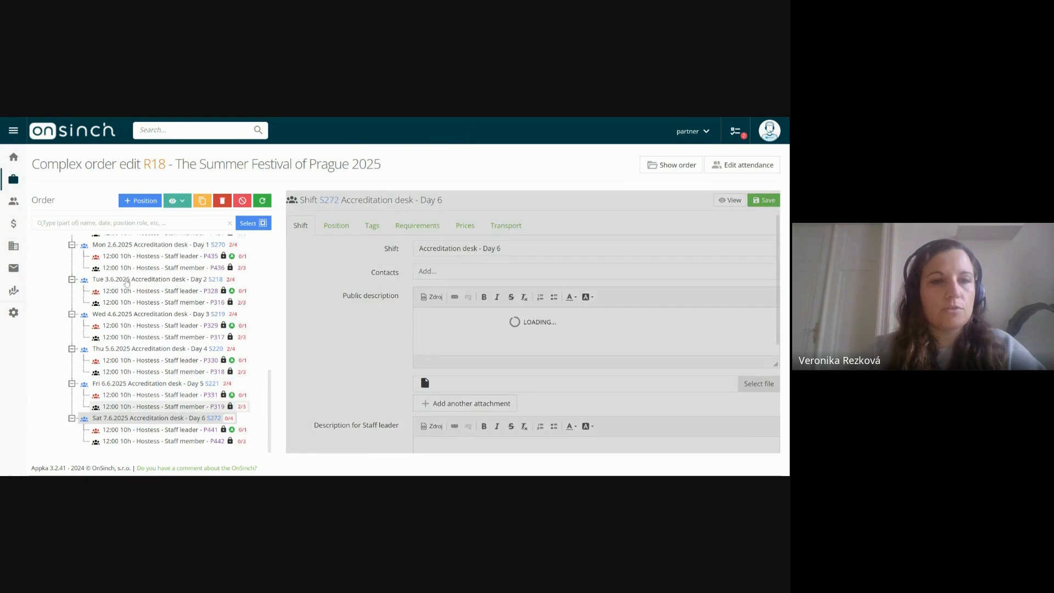
left_click(130, 315)
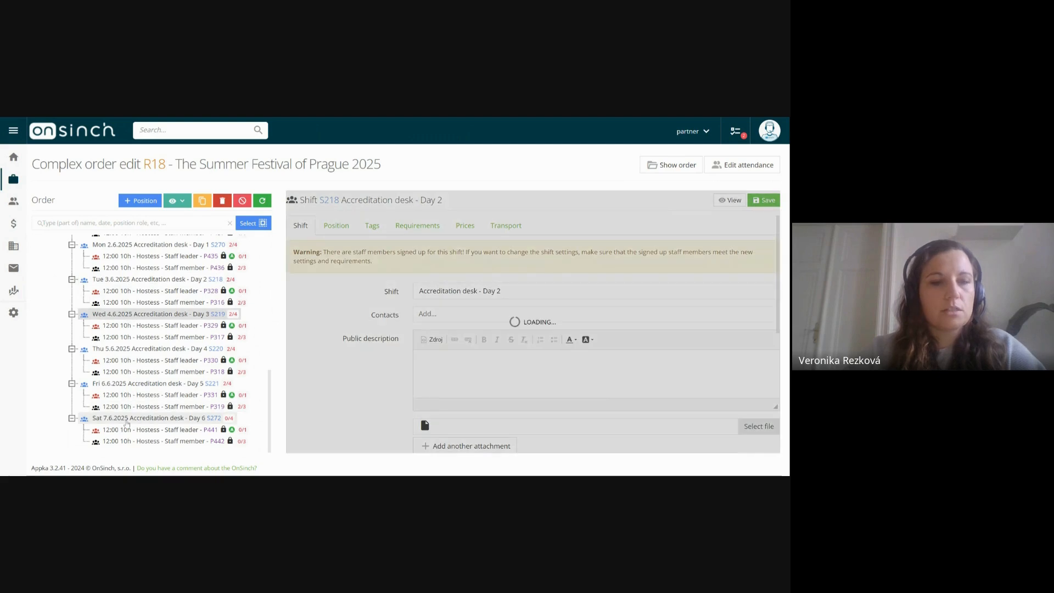
left_click(127, 419, "shift")
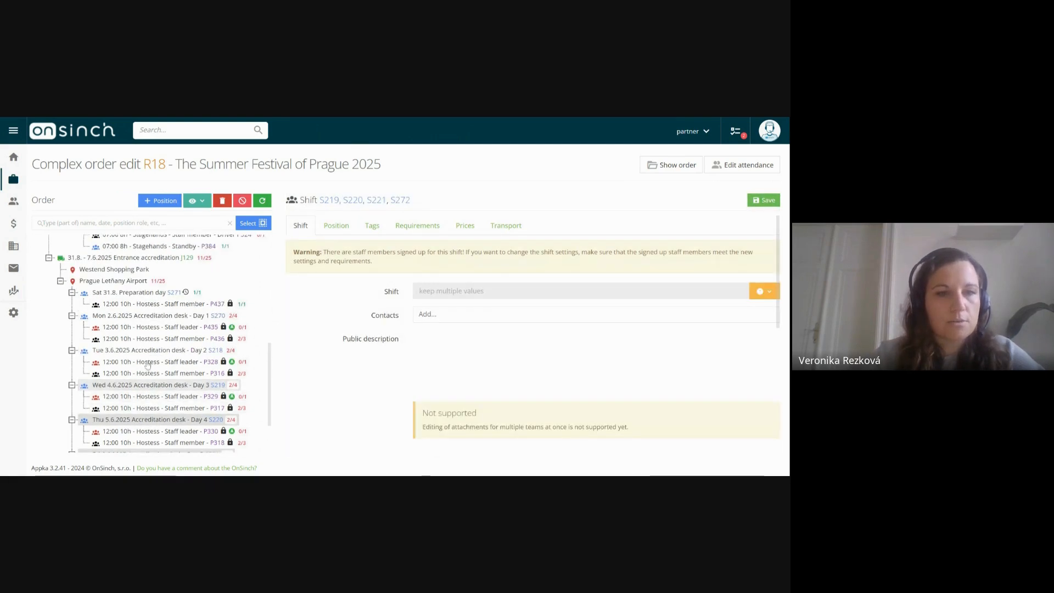
left_click_drag(103, 389, 101, 270)
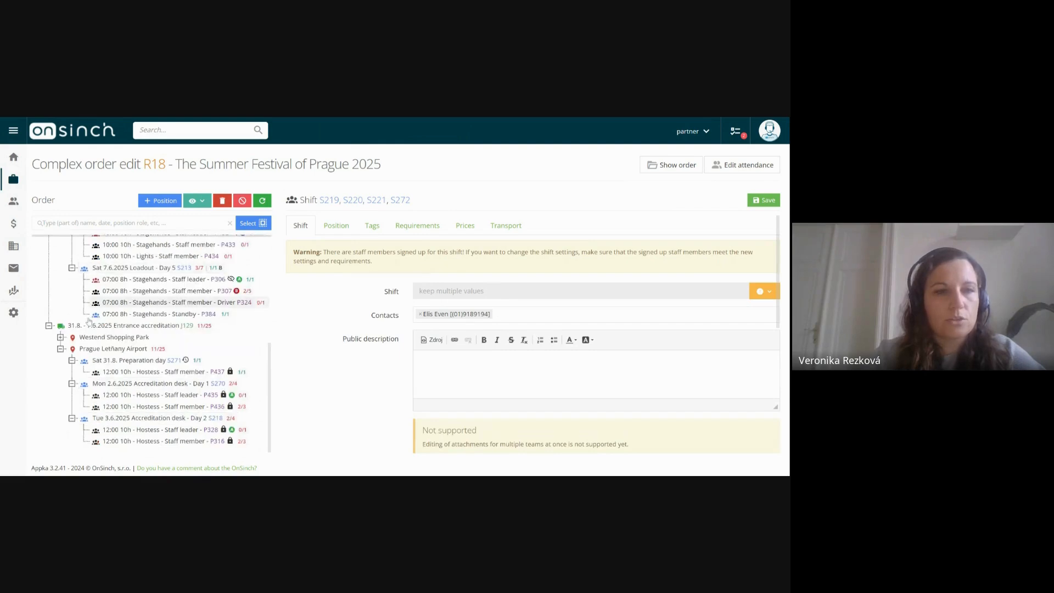
left_click(62, 338)
scroll(148, 338, "down", 2)
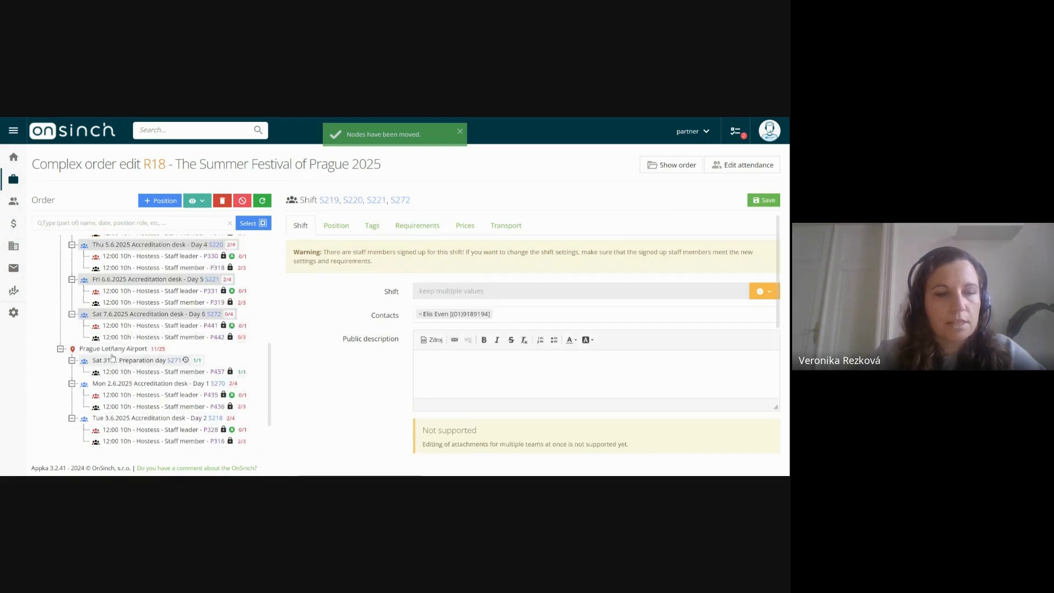
Step: Review the Westend Shopping Park location and the accreditation shifts grouped under it in the order tree
scroll(101, 307, "up", 2)
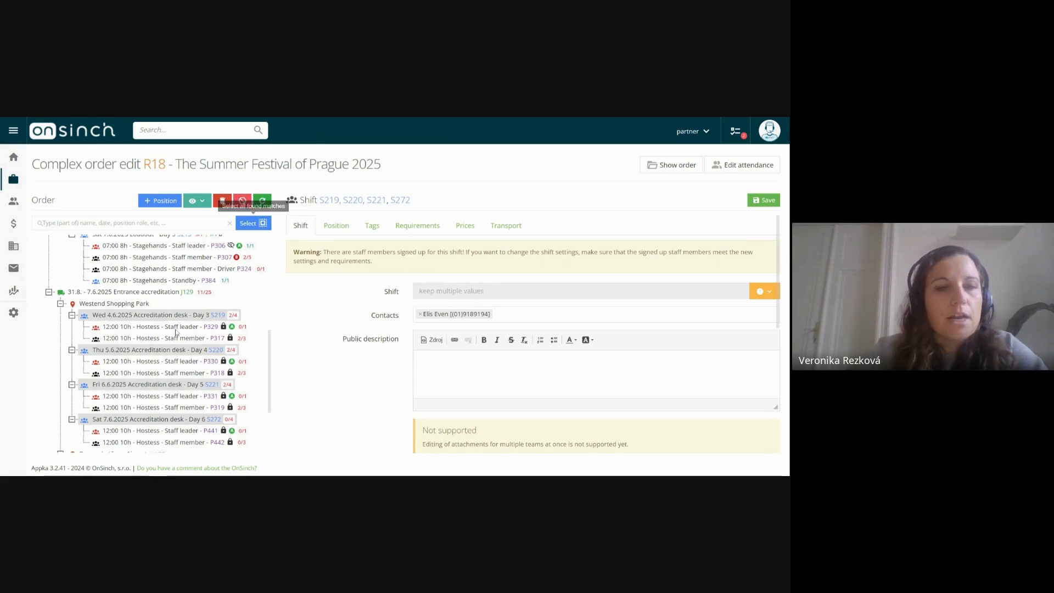
scroll(113, 340, "up", 1)
scroll(111, 341, "up", 1)
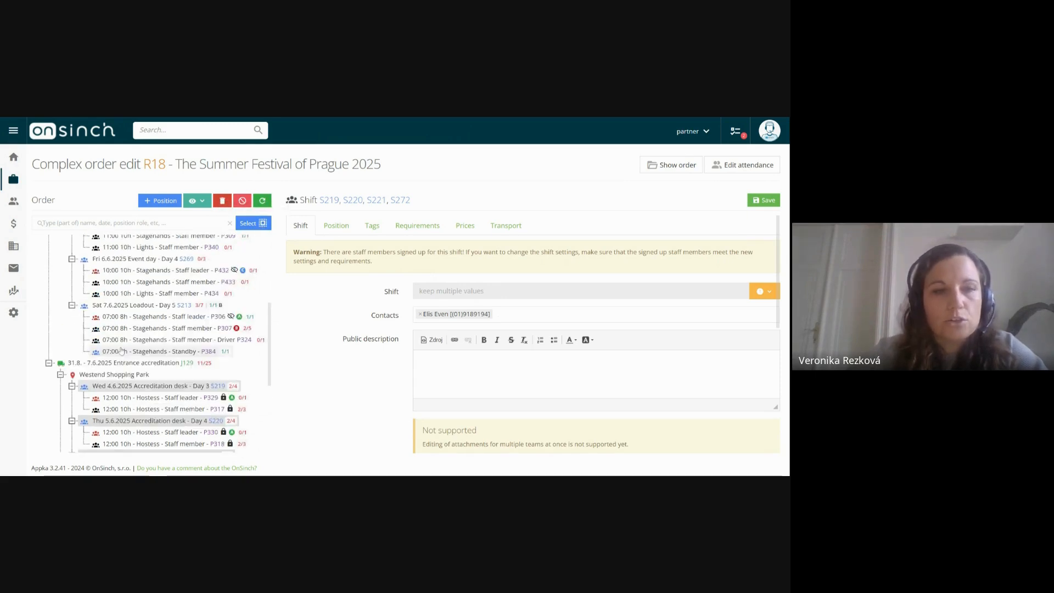
left_click(102, 376)
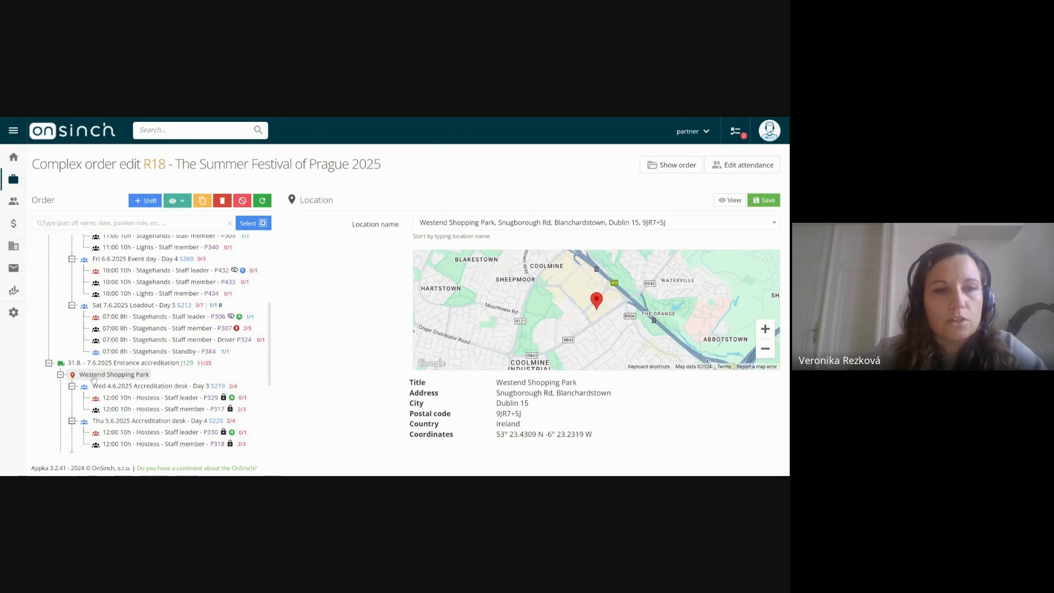
mouse_move(93, 379)
left_mouse_down()
mouse_move(98, 253)
mouse_move(96, 367)
mouse_move(110, 371)
left_mouse_up()
scroll(102, 297, "down", 3)
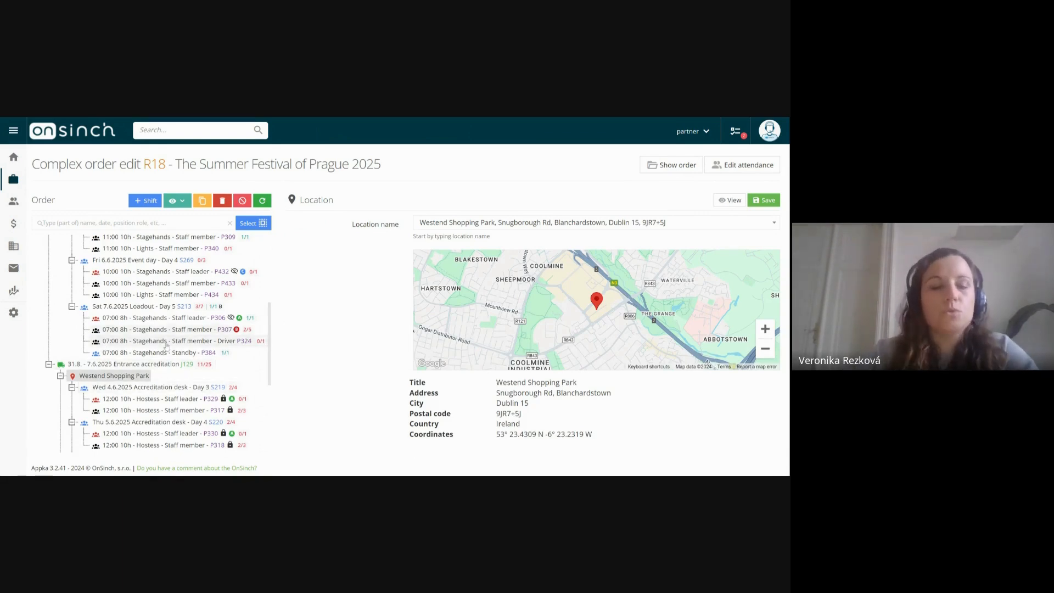
scroll(168, 385, "down", 2)
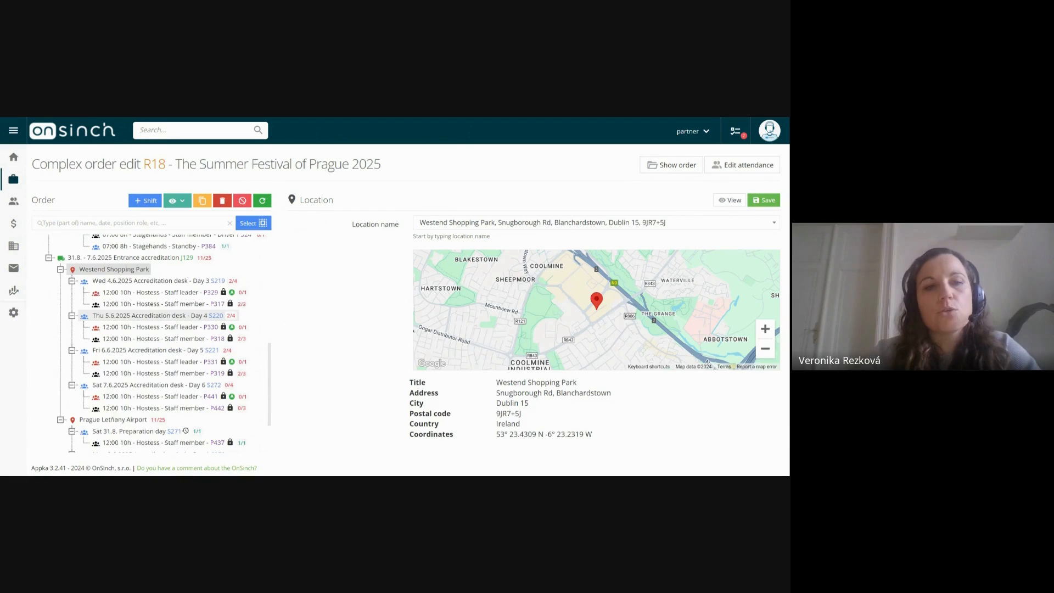
scroll(170, 322, "up", 1)
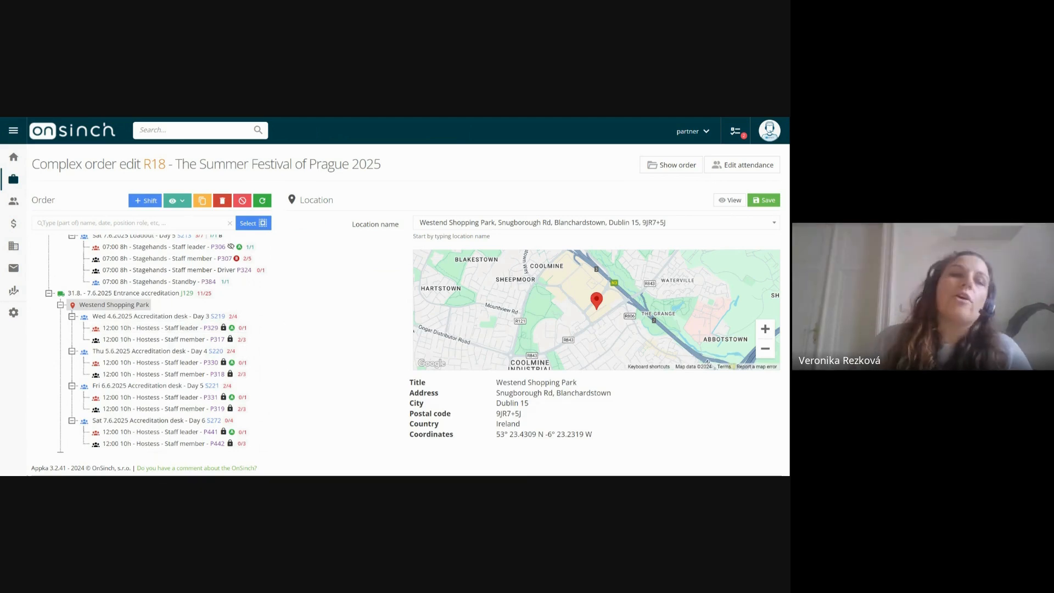
Step: Search for order R11 and open the Warehouse security order
left_click(177, 131)
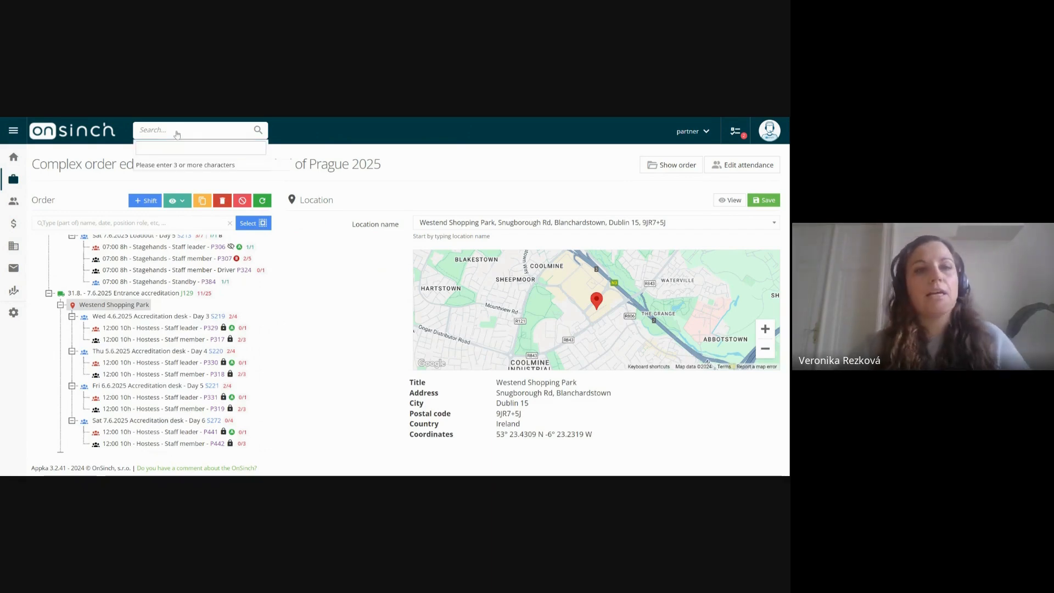
type("R")
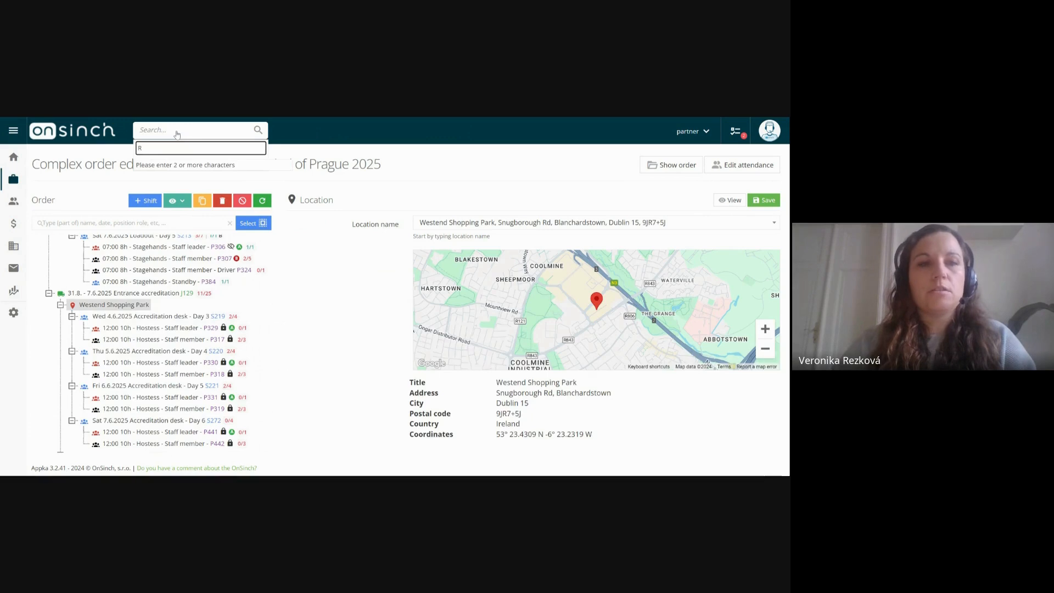
type("11")
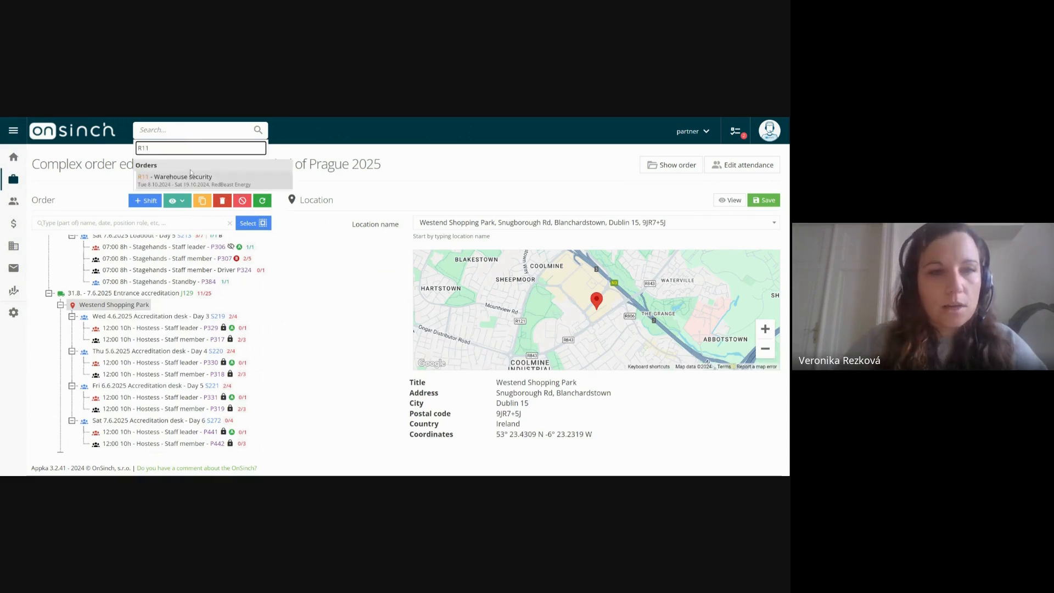
left_click(187, 182)
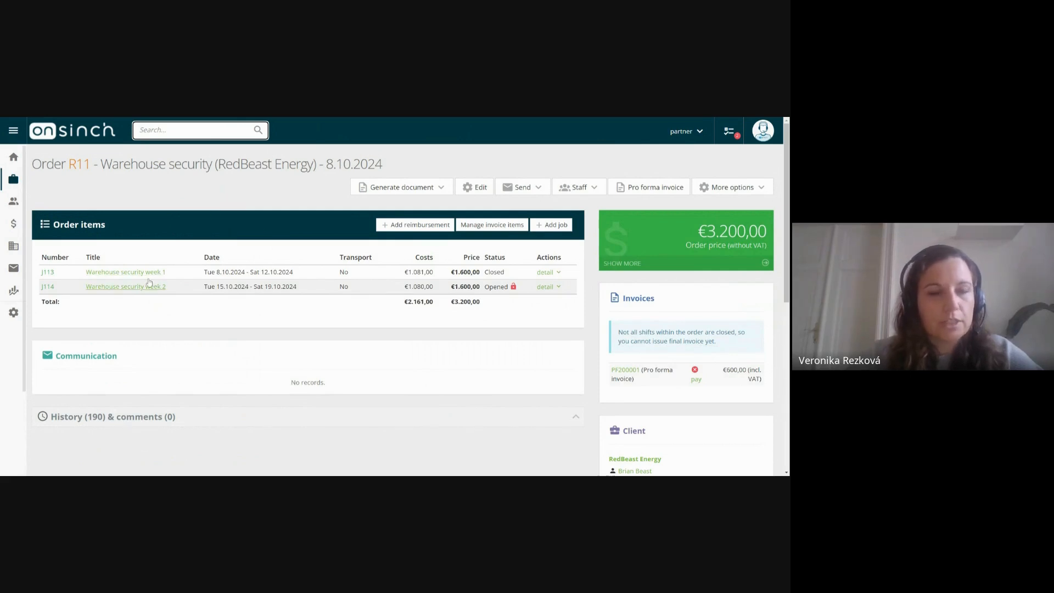
Step: Expand the Warehouse security week 1 and week 2 jobs and check the status of their daily shifts
left_click(545, 273)
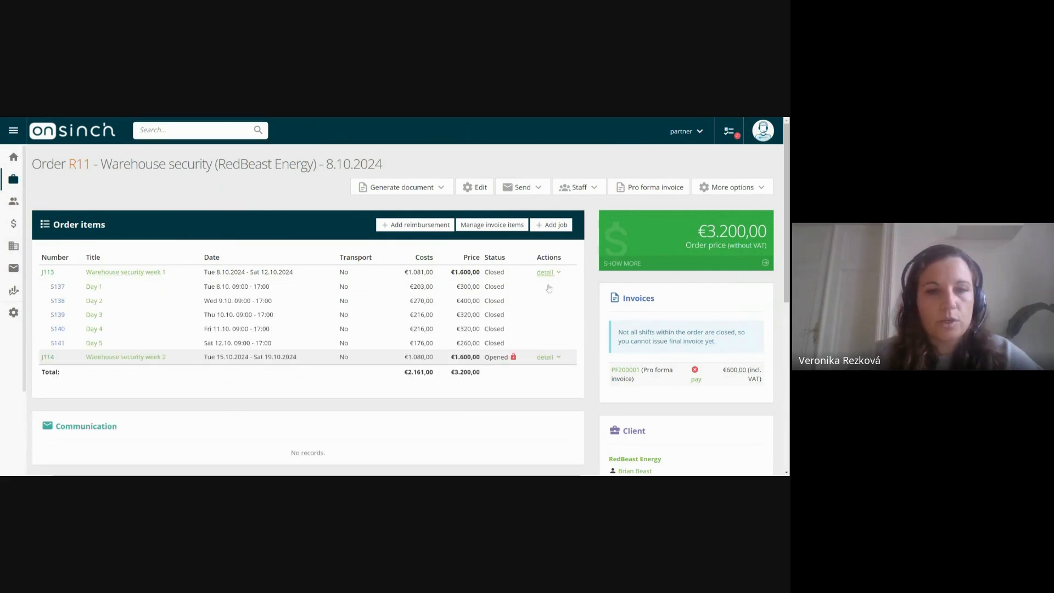
left_click(545, 358)
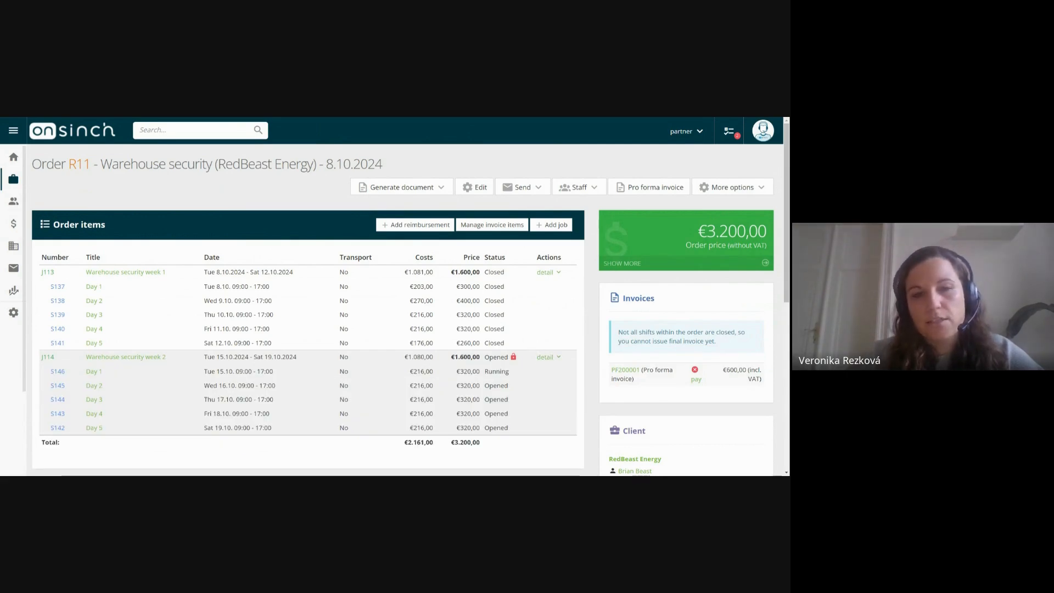
left_click_drag(485, 286, 500, 329)
left_click(299, 228)
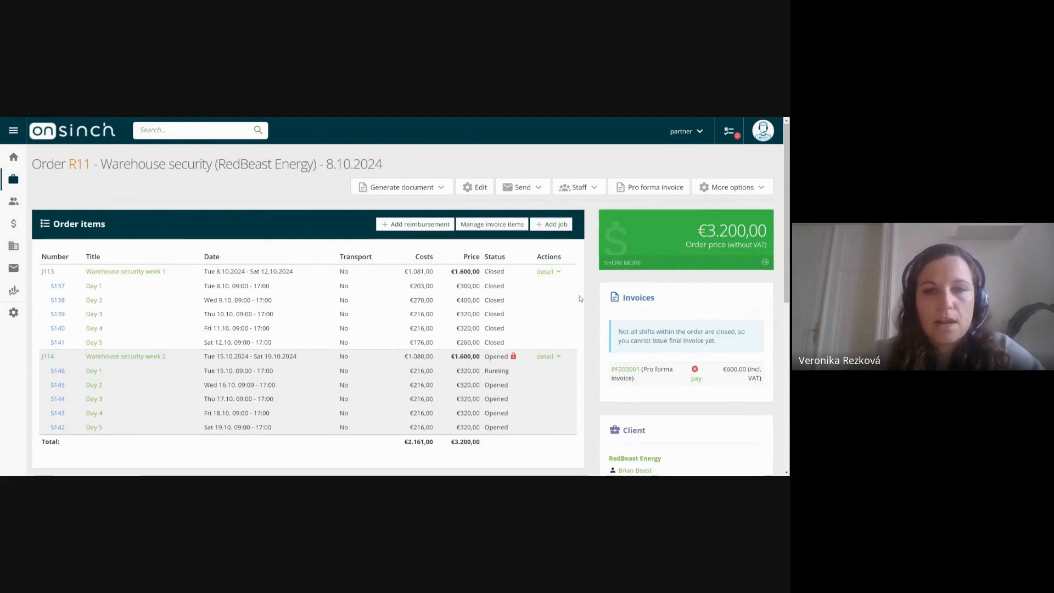
Step: Open the company detail of the order's client, RedBeast Energy
scroll(582, 288, "down", 1)
scroll(583, 287, "down", 2)
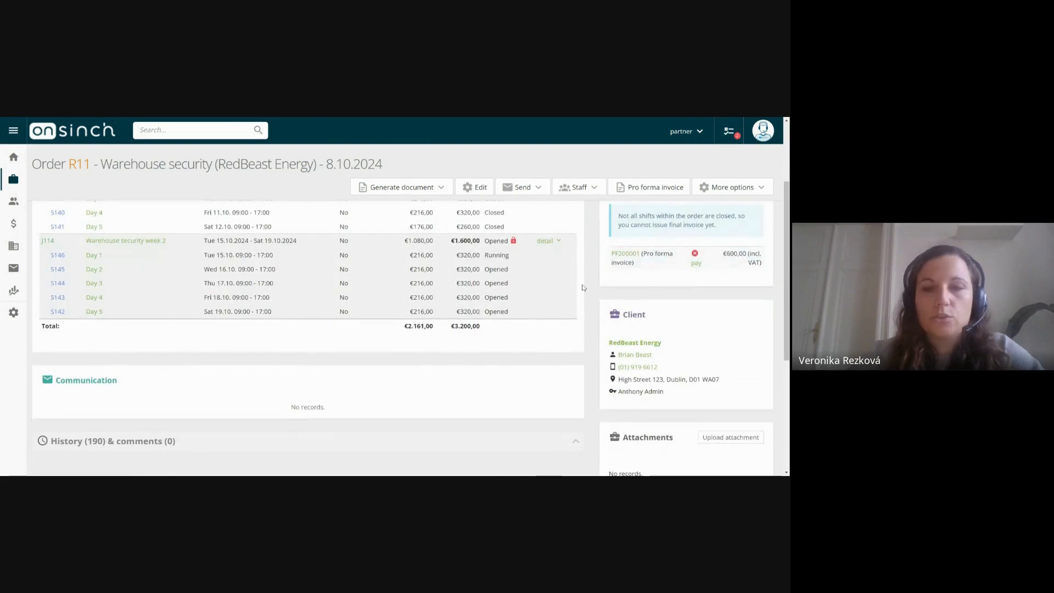
mouse_move(636, 344)
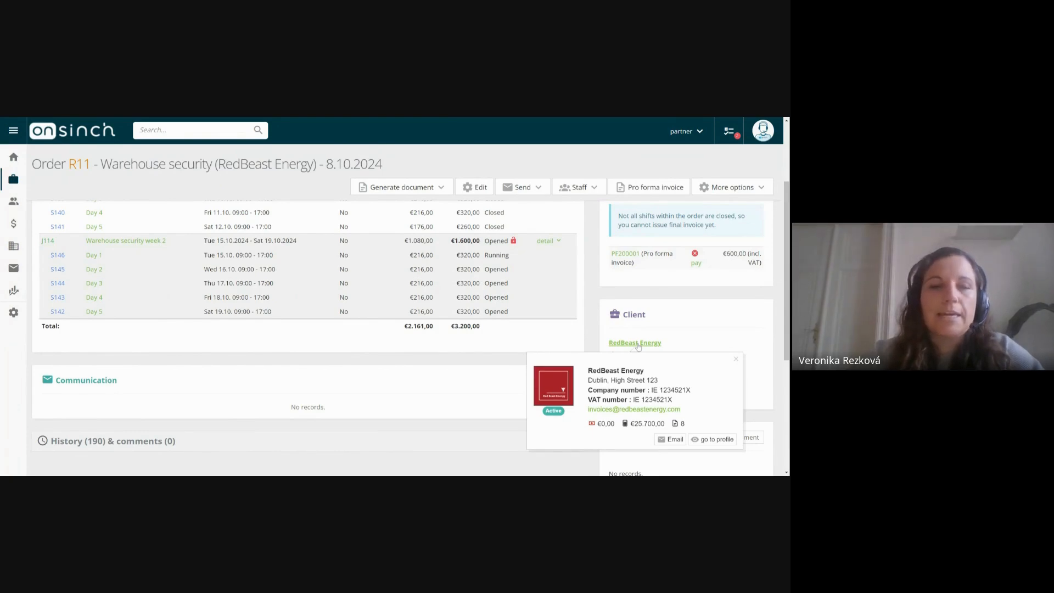
left_click(637, 344)
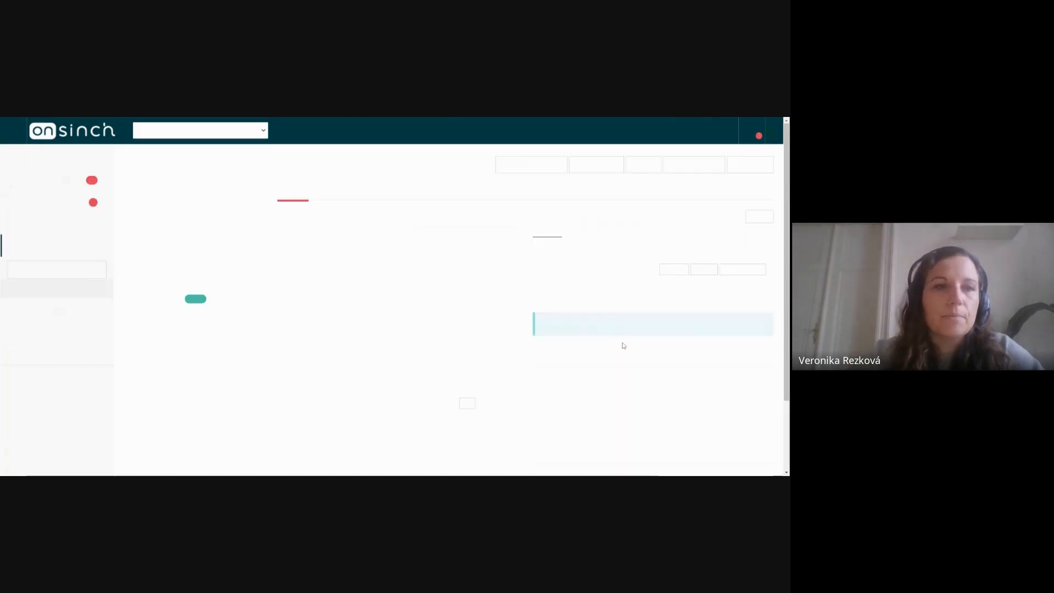
left_click(165, 136)
left_click(163, 138)
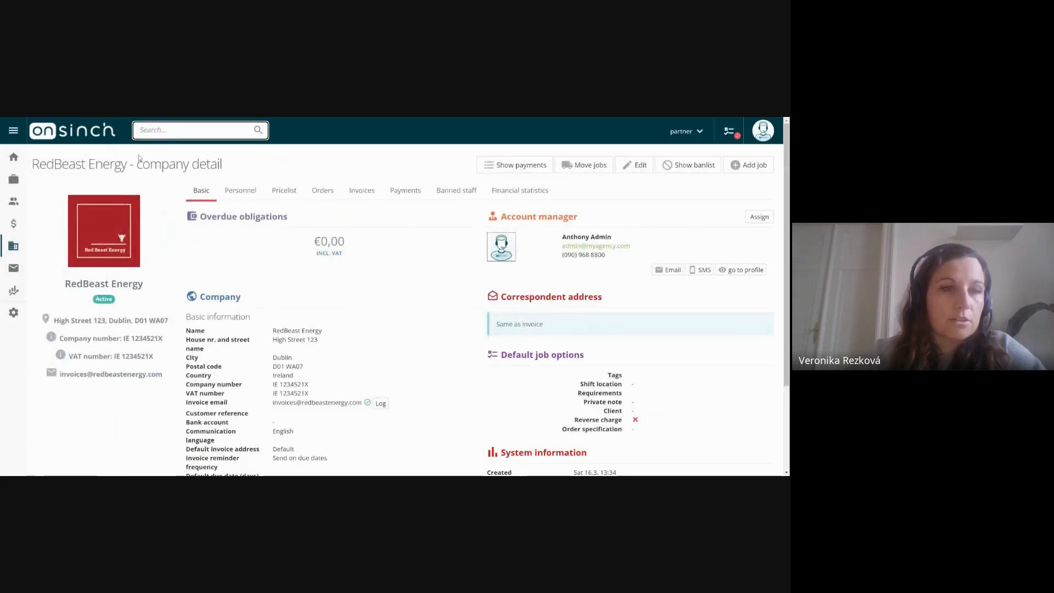
mouse_move(24, 284)
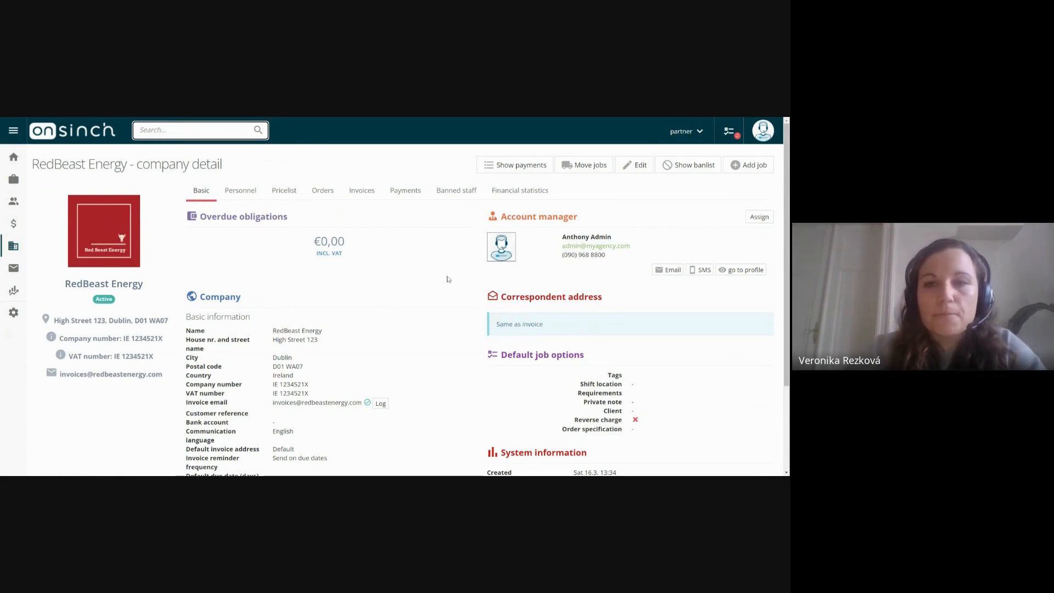
Step: Open the company's Moving of jobs page, collapse Order 1 and Red Beast tent, and select the Warehouse security order
left_click(586, 171)
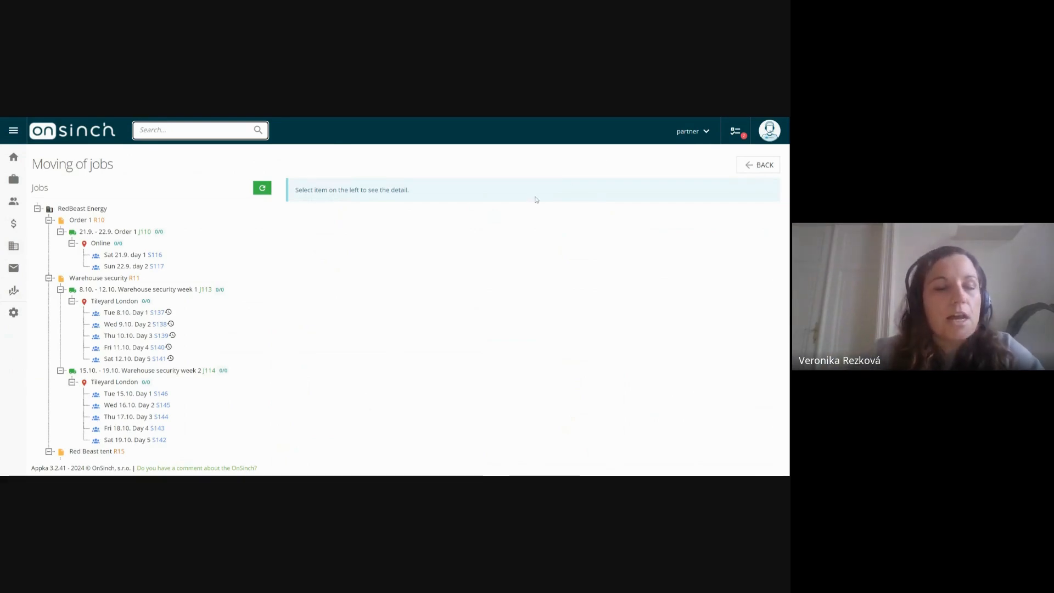
left_click(76, 209)
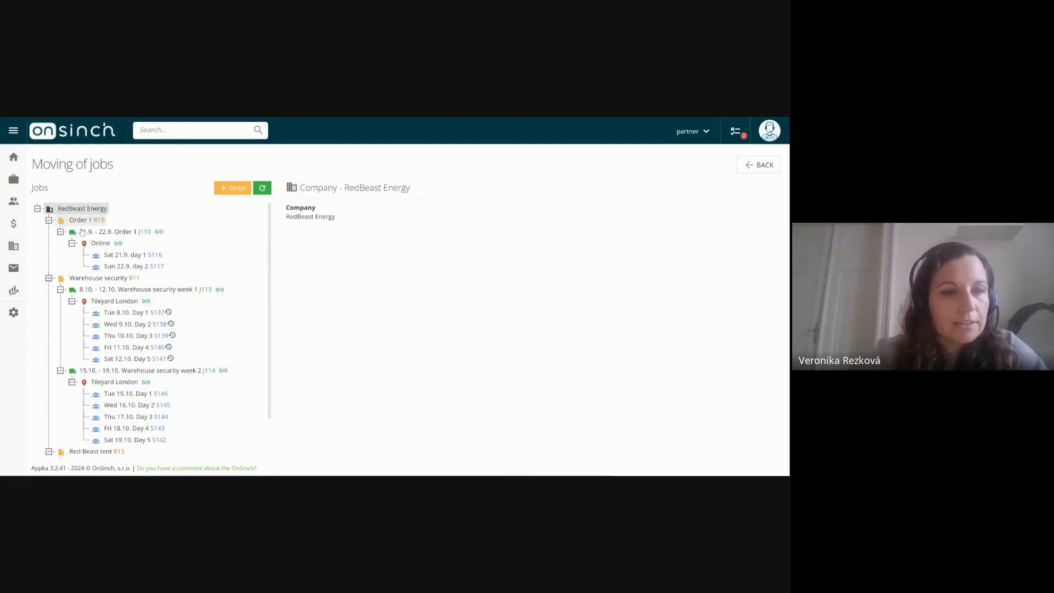
scroll(131, 307, "down", 1)
scroll(137, 323, "up", 1)
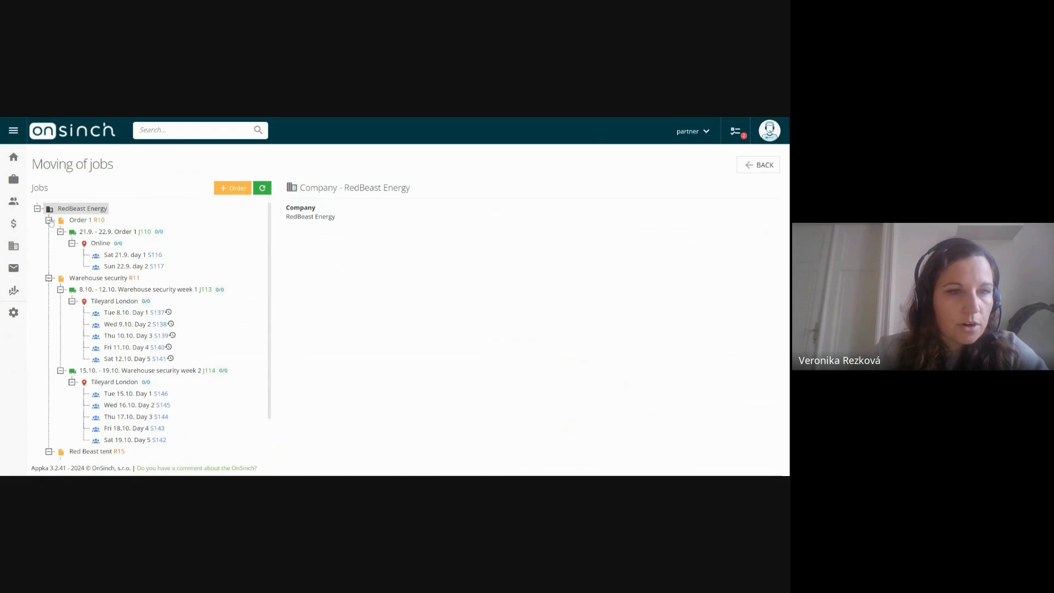
left_click(49, 221)
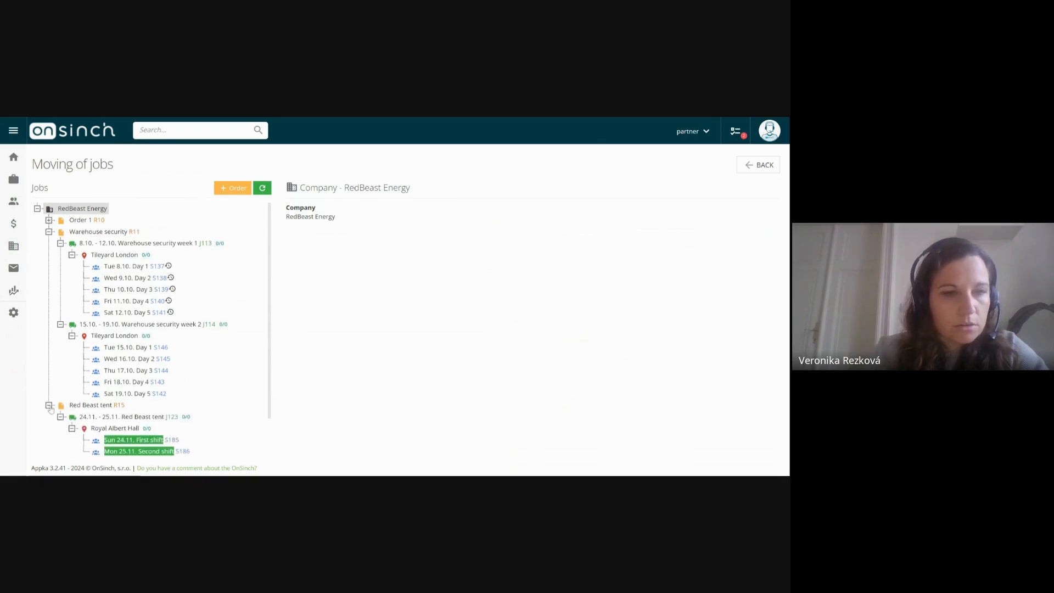
left_click(49, 405)
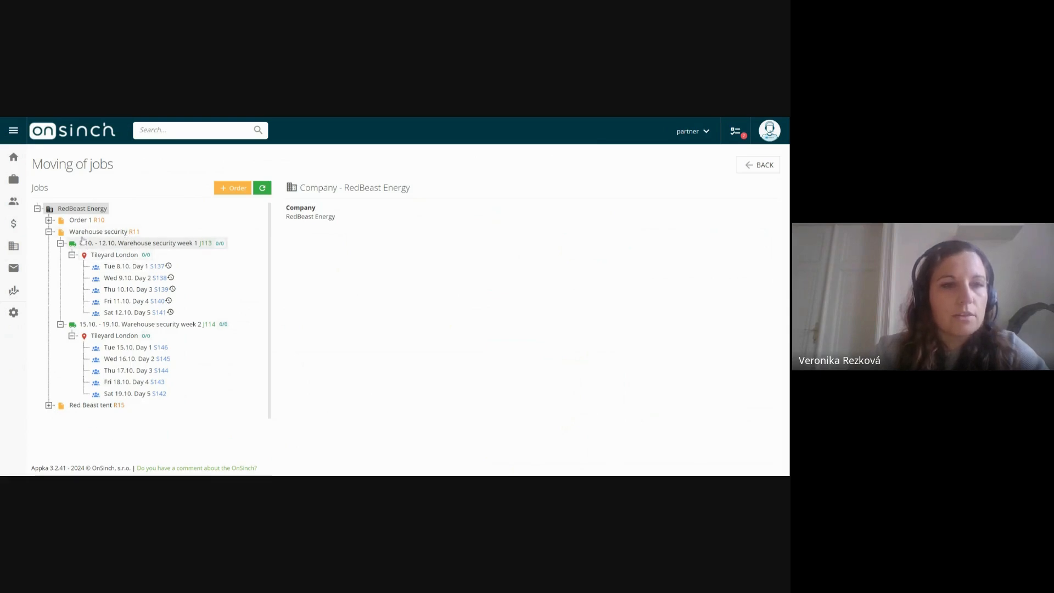
left_click(99, 231)
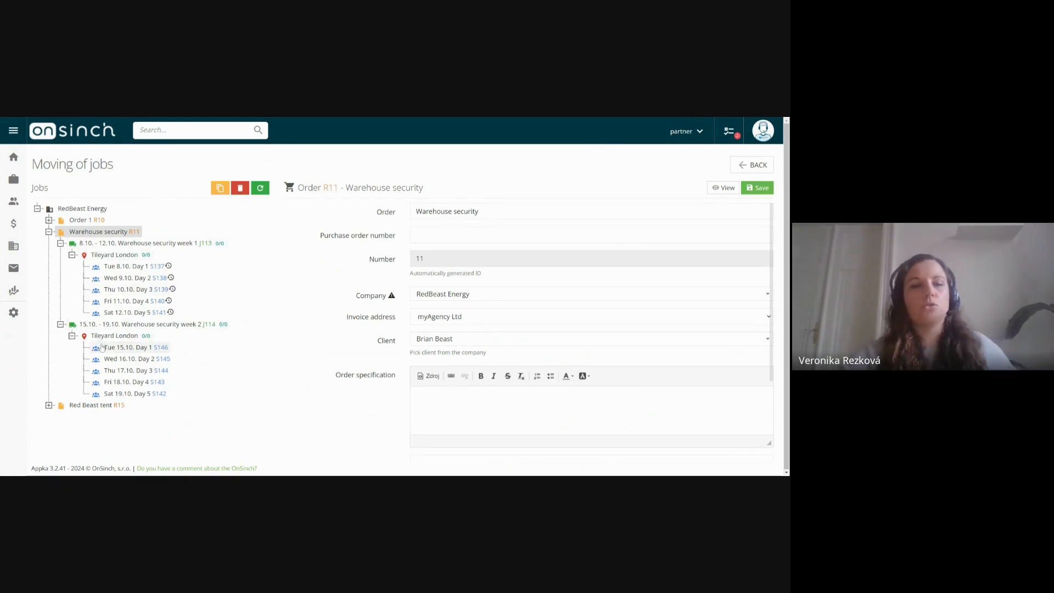
Step: Create and save a new order named Warehouse week 1 under RedBeast Energy, choosing the contact with the company's redbeastenergy.com address as its client
left_click(87, 212)
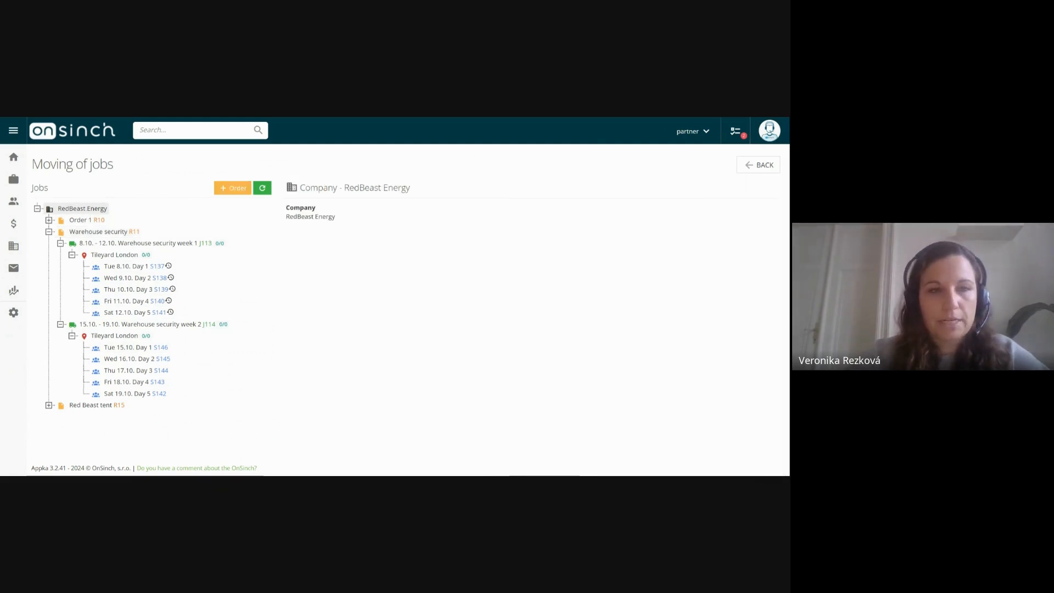
left_click(224, 192)
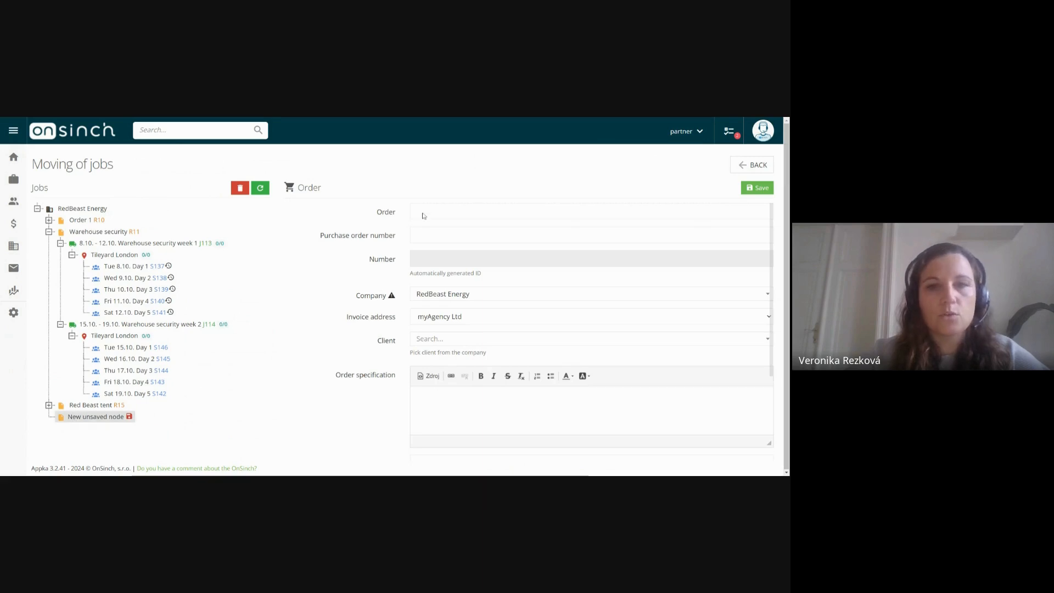
left_click(423, 216)
type("Warehou")
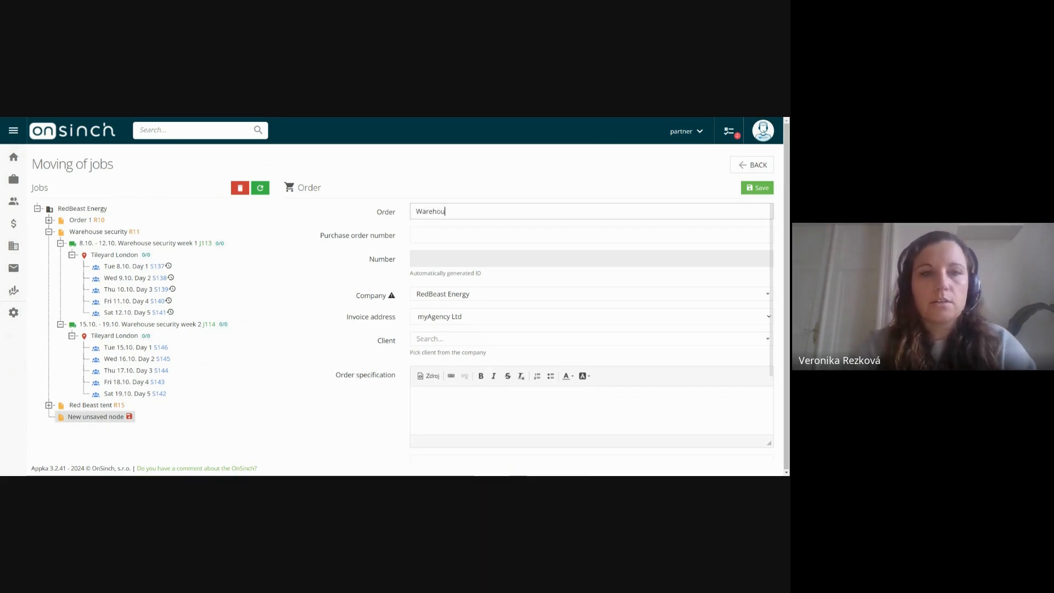
type("se week 1")
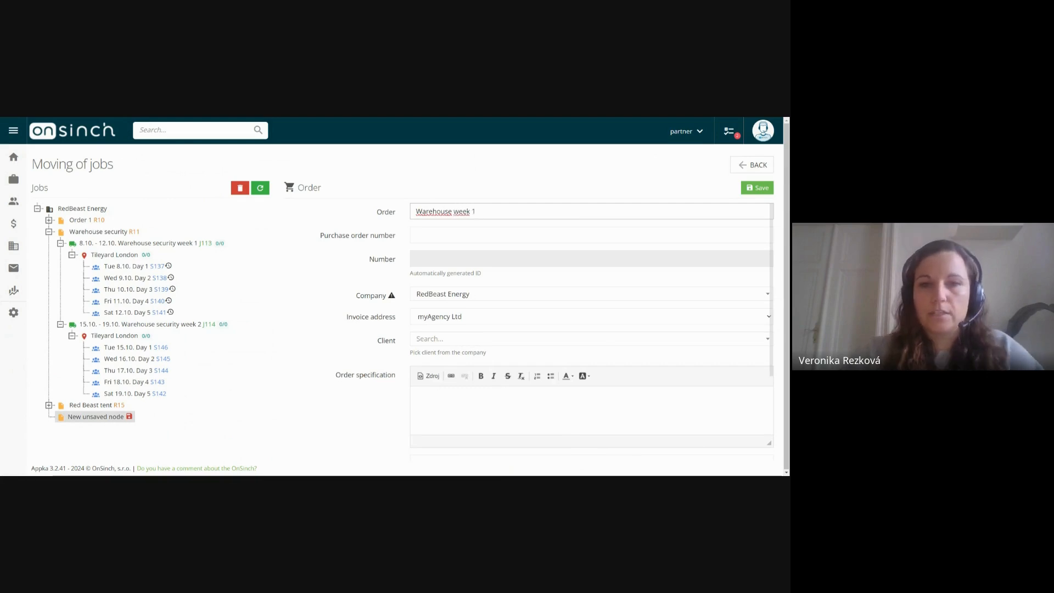
left_click(480, 342)
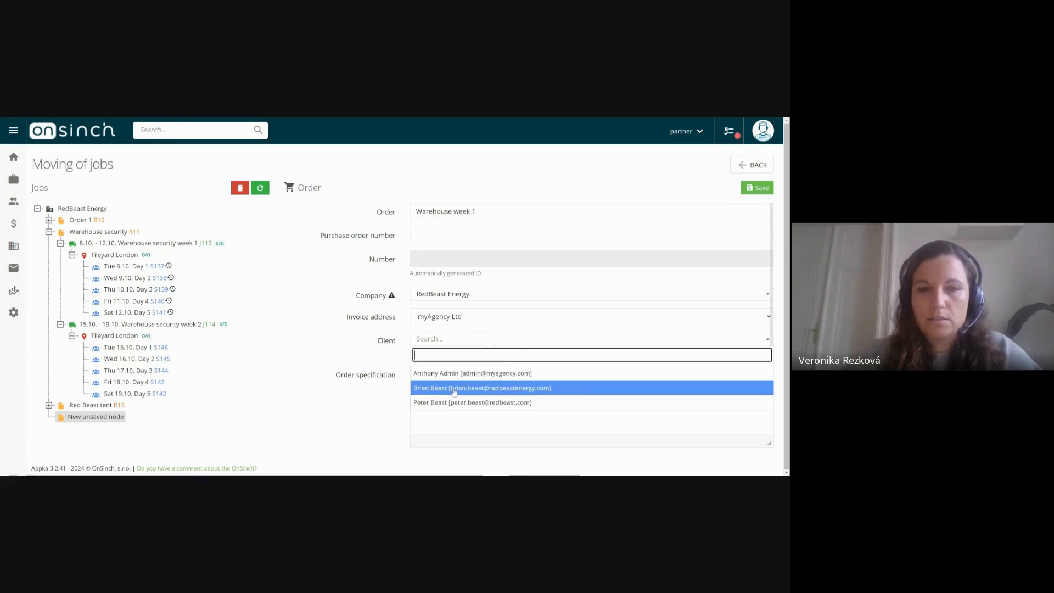
left_click(457, 388)
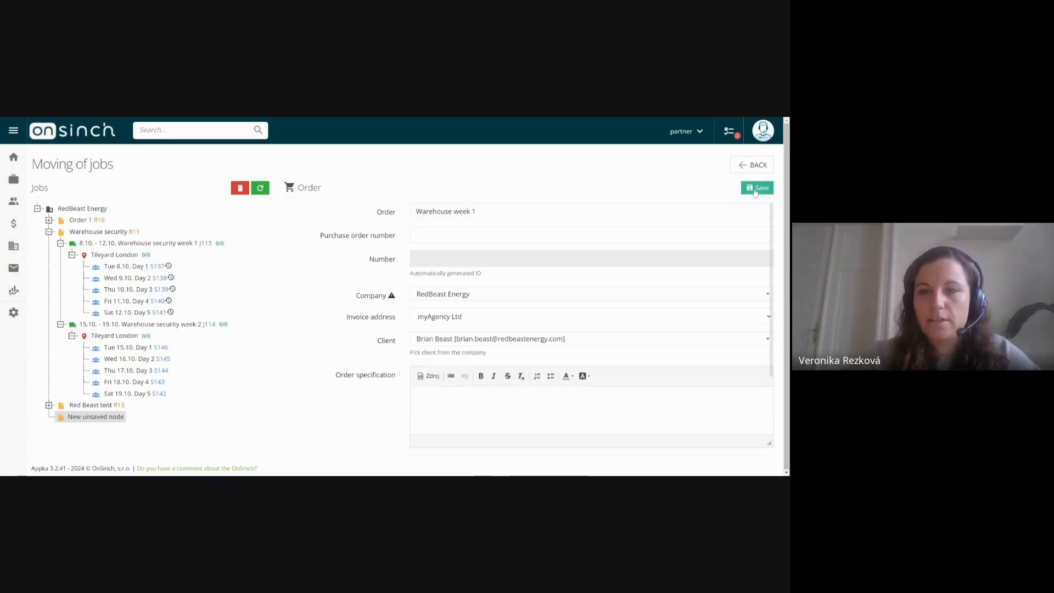
left_click(756, 189)
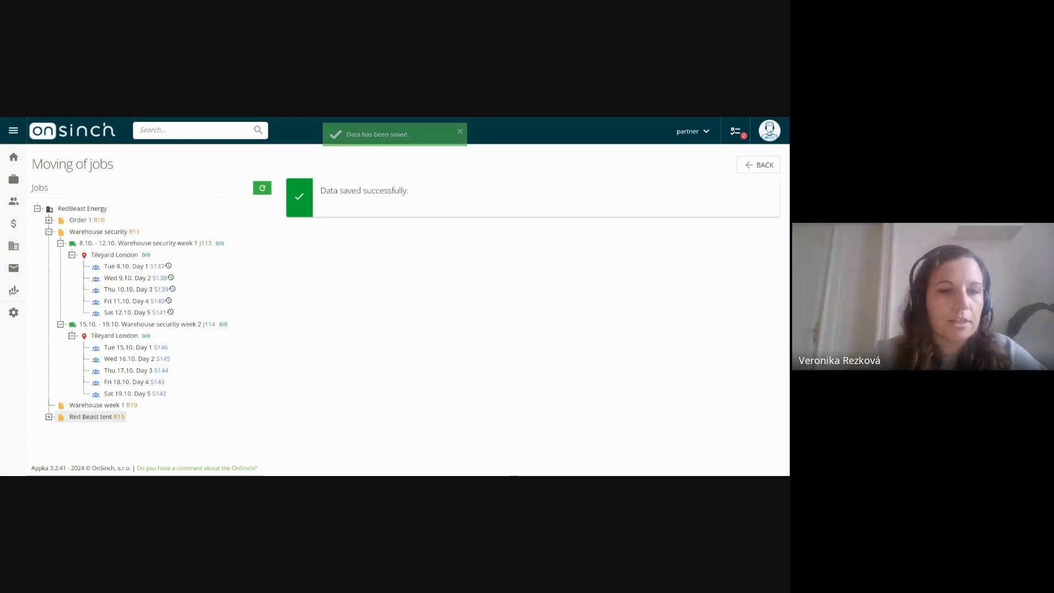
Step: Move the Warehouse security week 1 job from the Warehouse security order into the Warehouse week 1 order, and check both orders' jobs
left_click(94, 409)
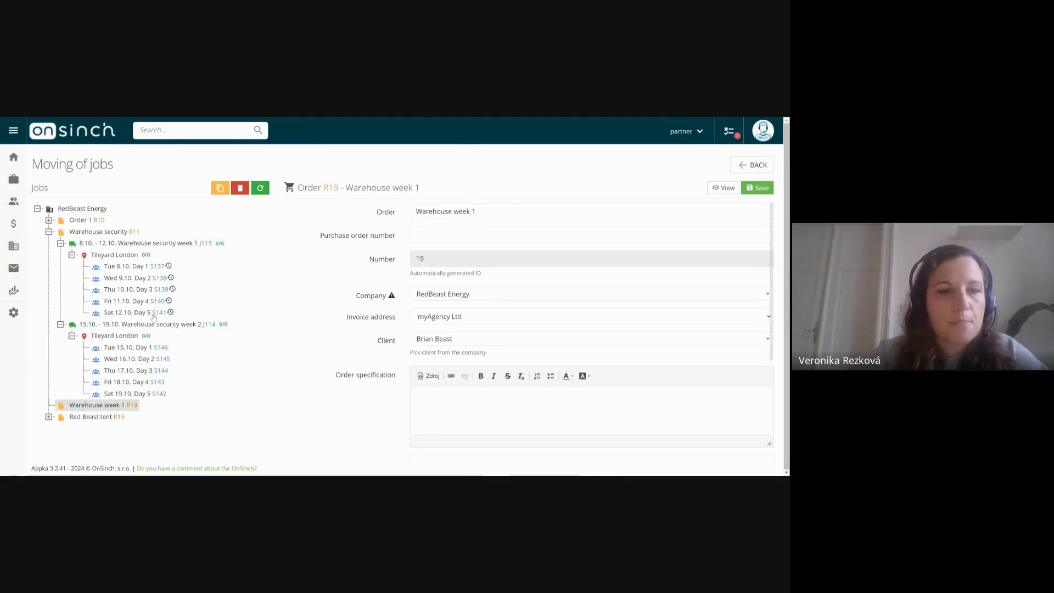
left_click(82, 406)
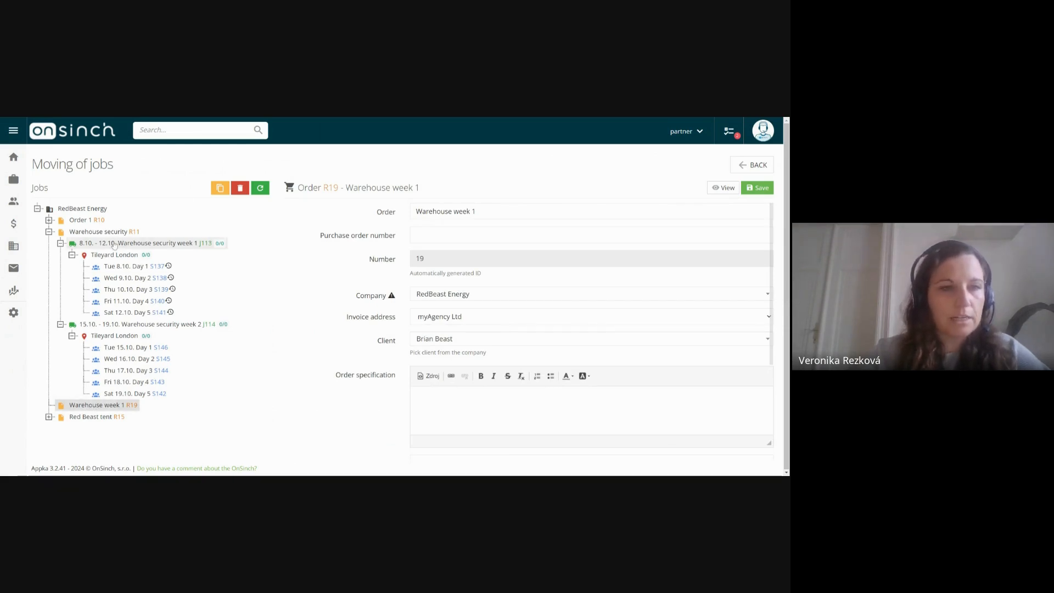
left_click(115, 245)
left_click_drag(115, 244, 100, 409)
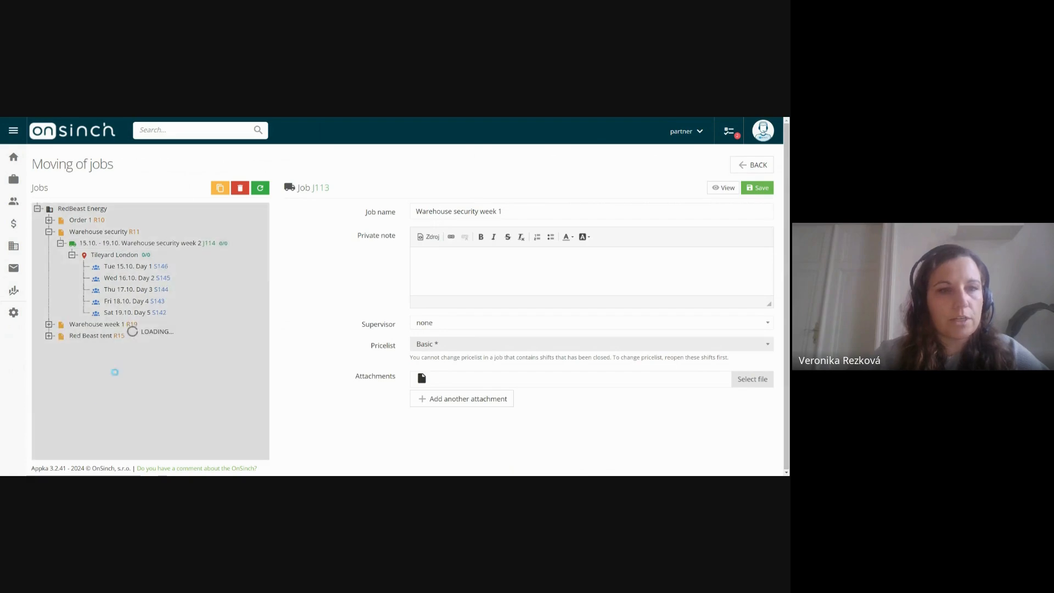
left_click(49, 325)
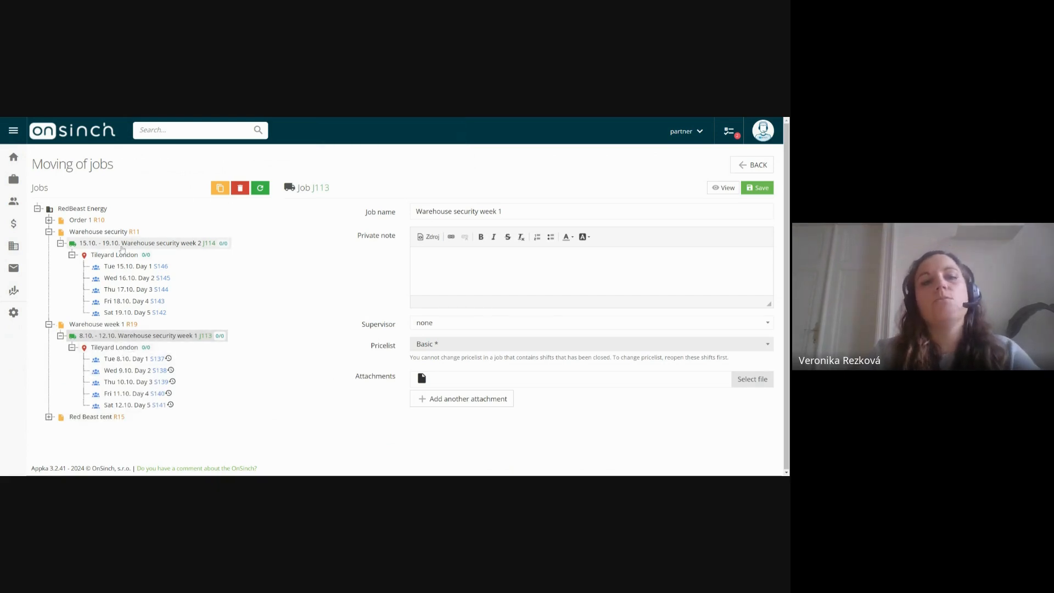
left_click(121, 249)
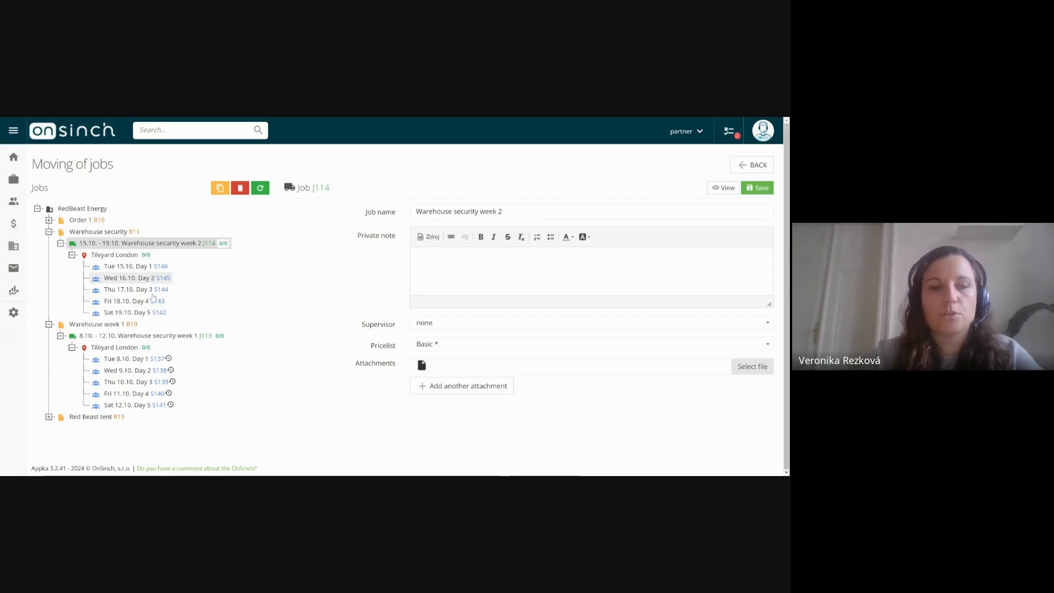
Step: Save the Warehouse week 1 order, open its detail view and check the daily shifts of its job
left_click(96, 325)
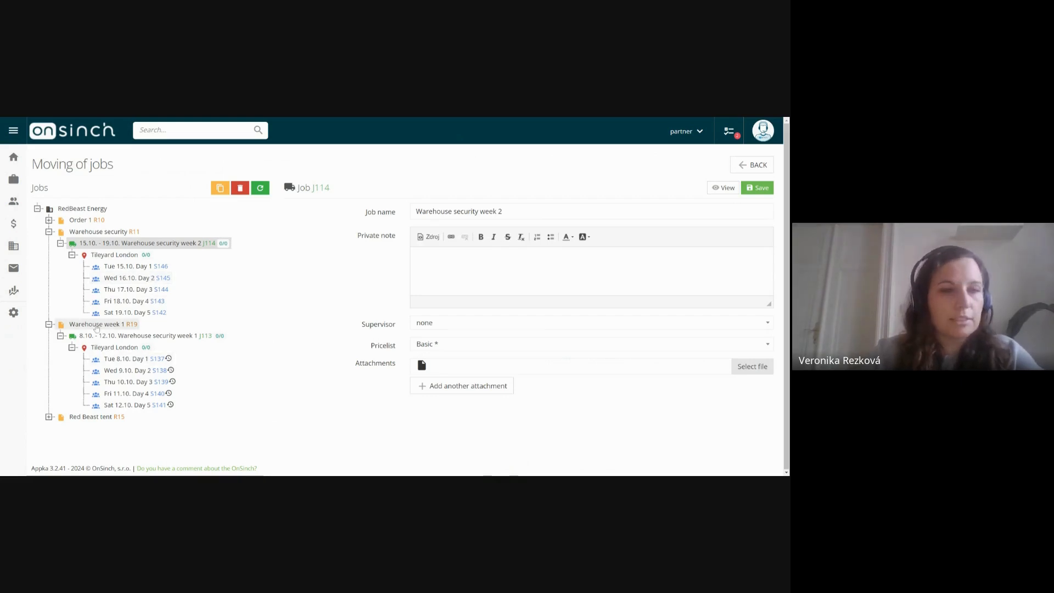
left_click(757, 187)
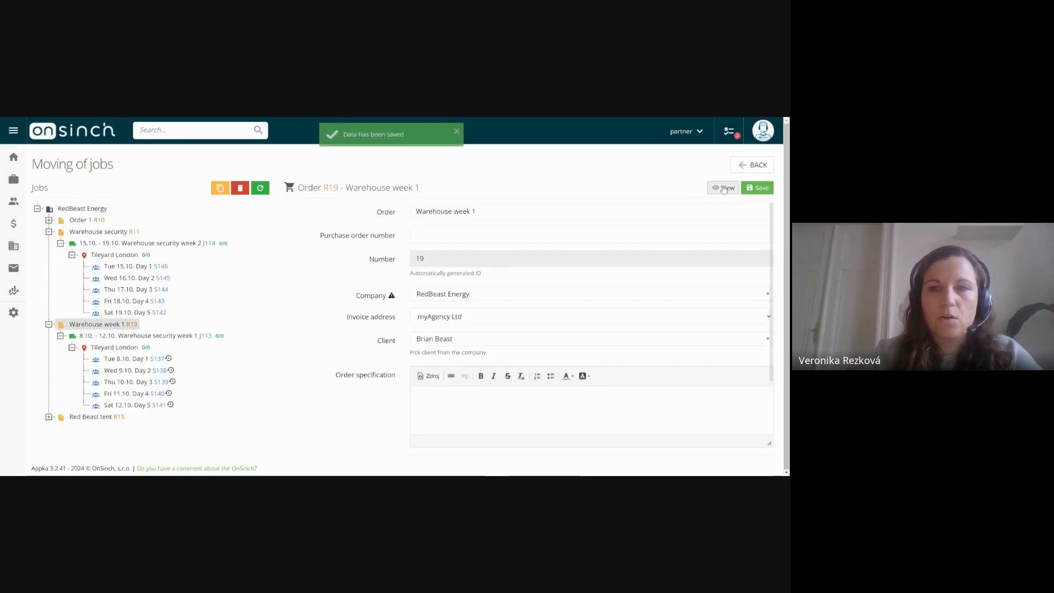
left_click(724, 189)
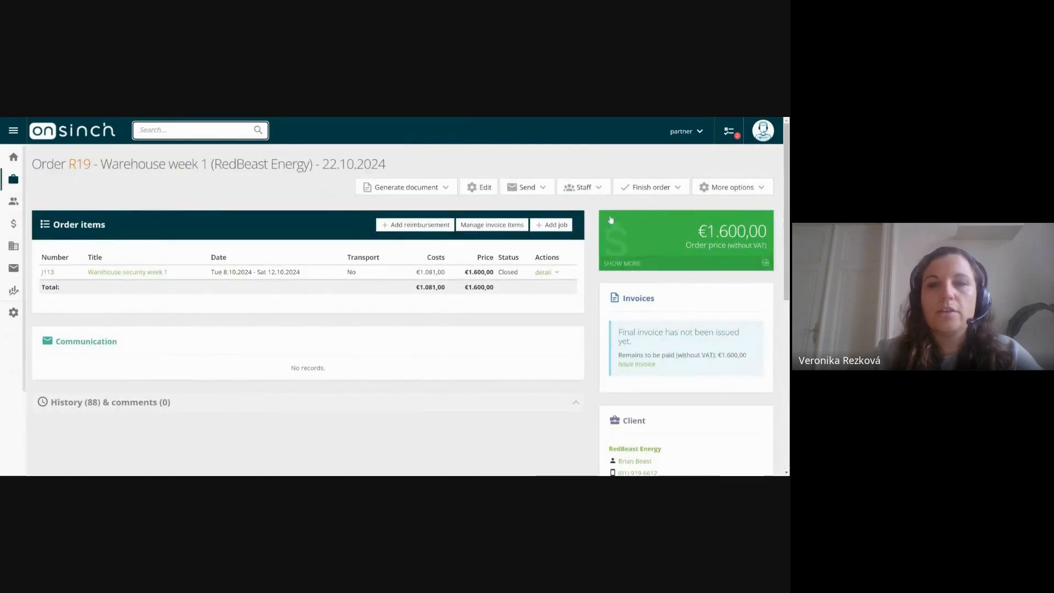
left_click(547, 273)
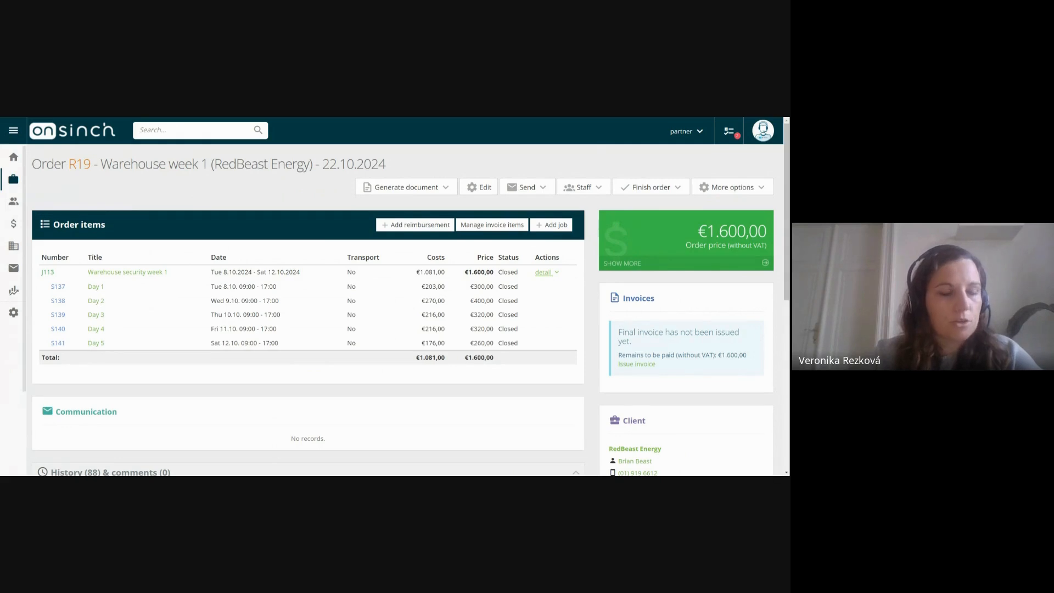
left_click(547, 274)
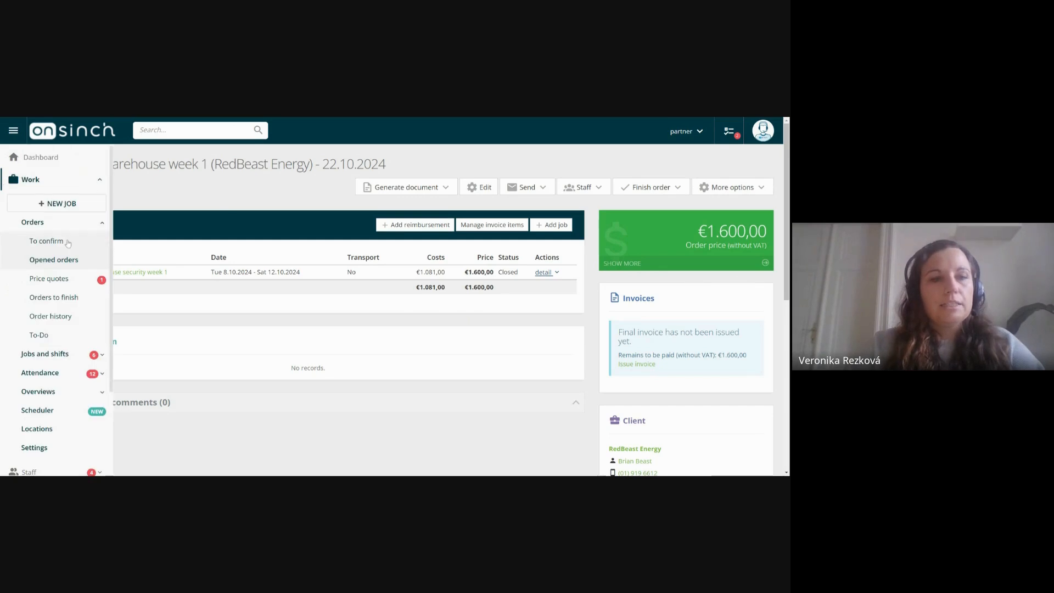
Step: Search for The Summer Festival of Prague 2025 order by its number and open it
left_click(174, 136)
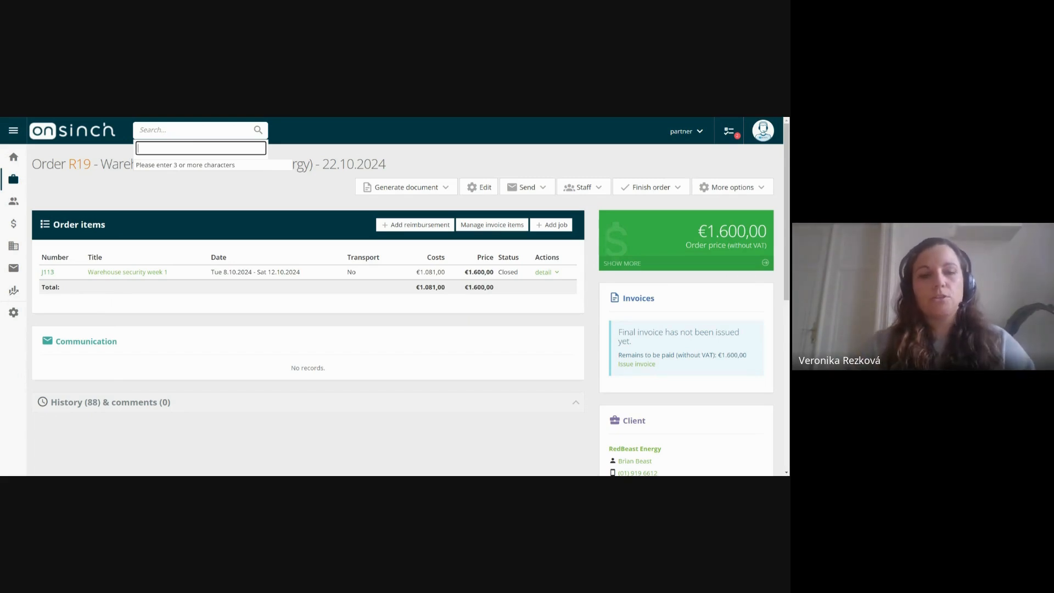
type("R18")
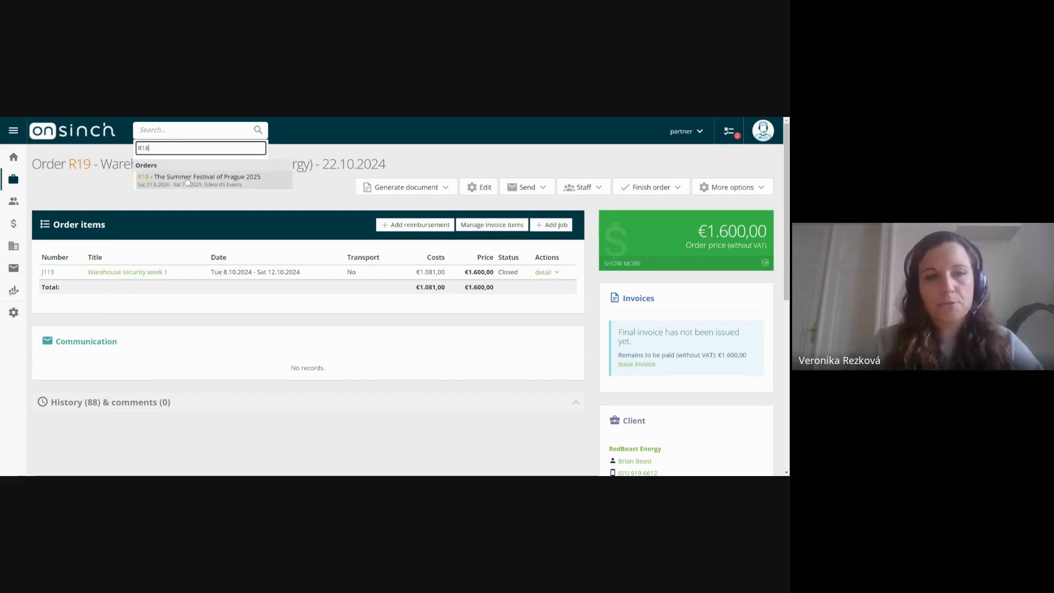
left_click(187, 178)
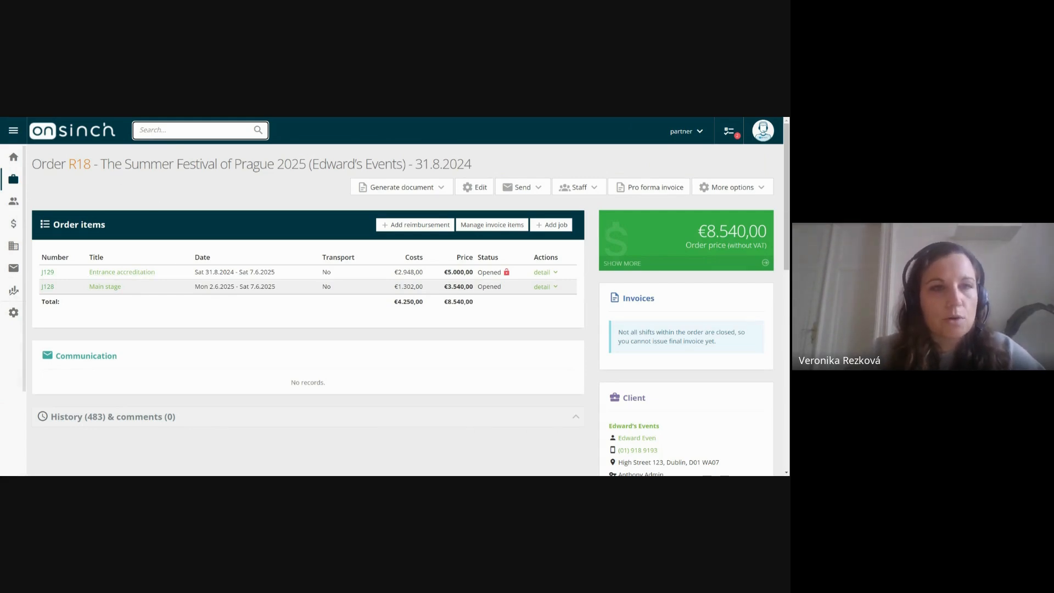
left_click_drag(67, 165, 228, 165)
left_click(227, 165)
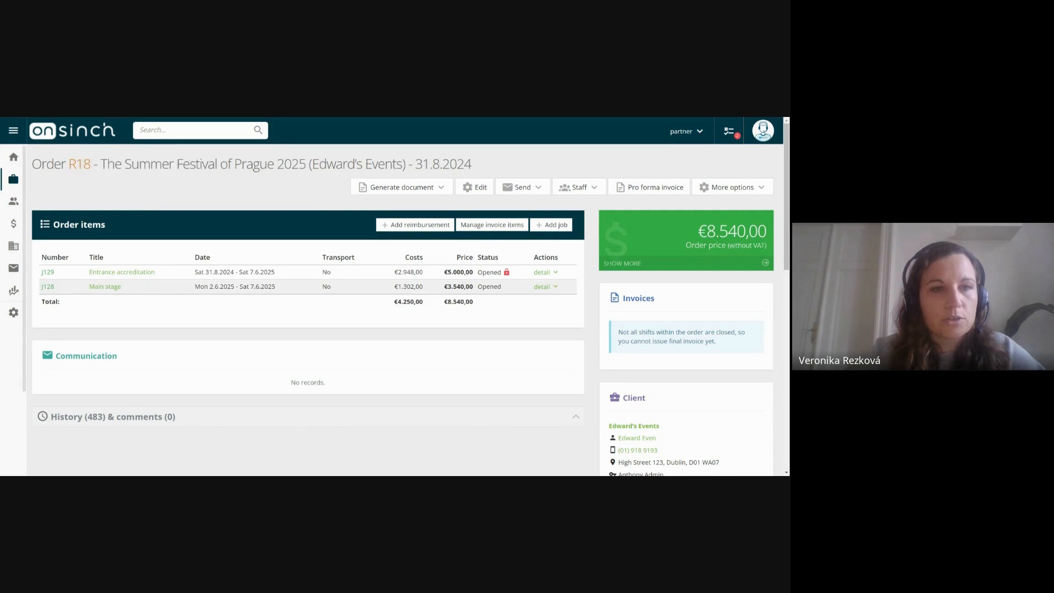
Step: Open the Entrance accreditation job, look through its shifts, and open the job's attendance editing page
left_click(128, 277)
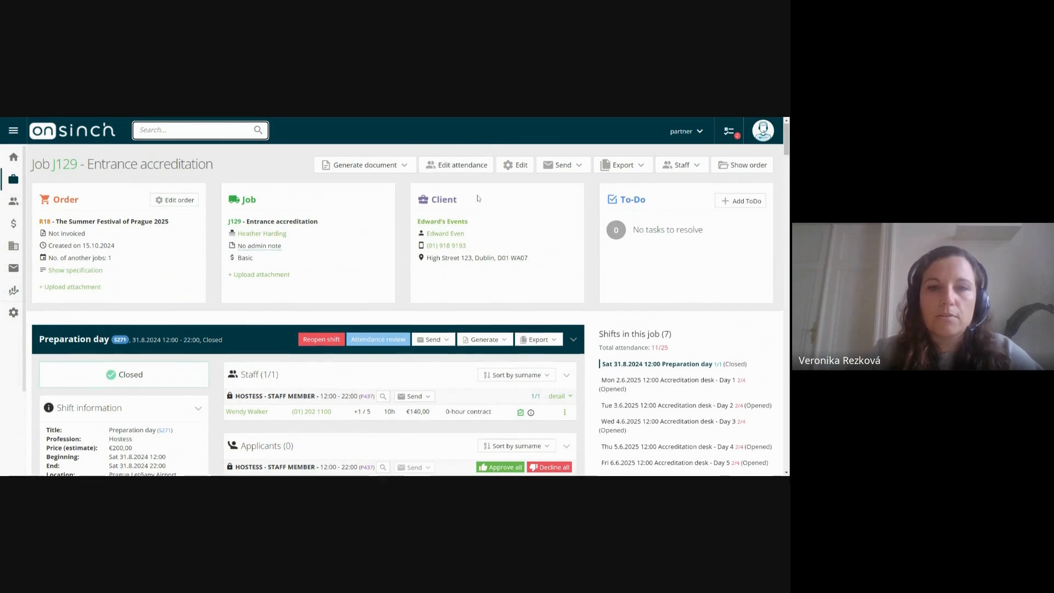
scroll(477, 199, "down", 4)
scroll(477, 200, "down", 5)
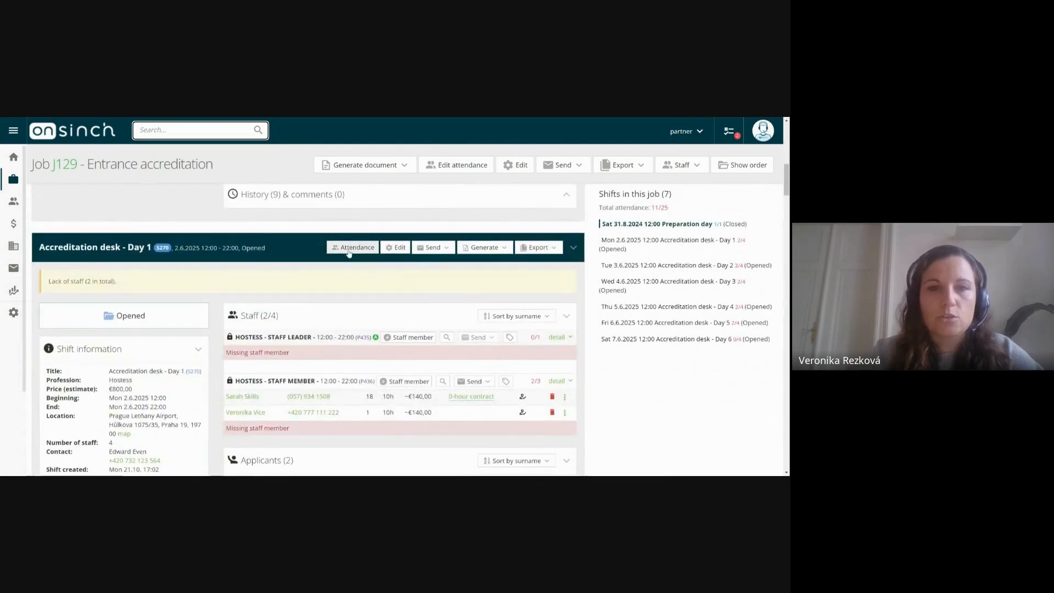
left_click(507, 168)
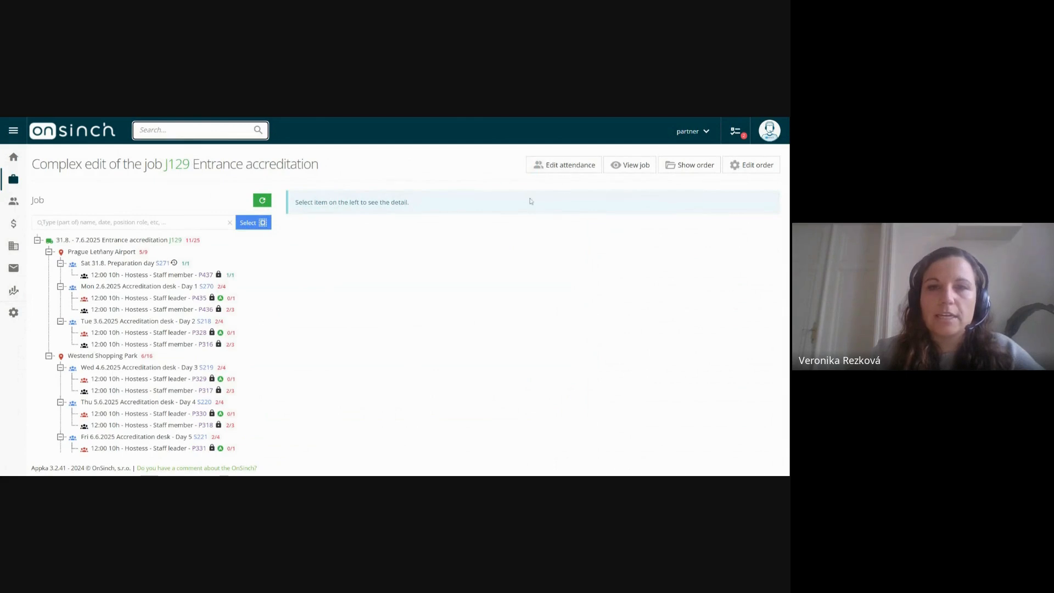
left_click(554, 165)
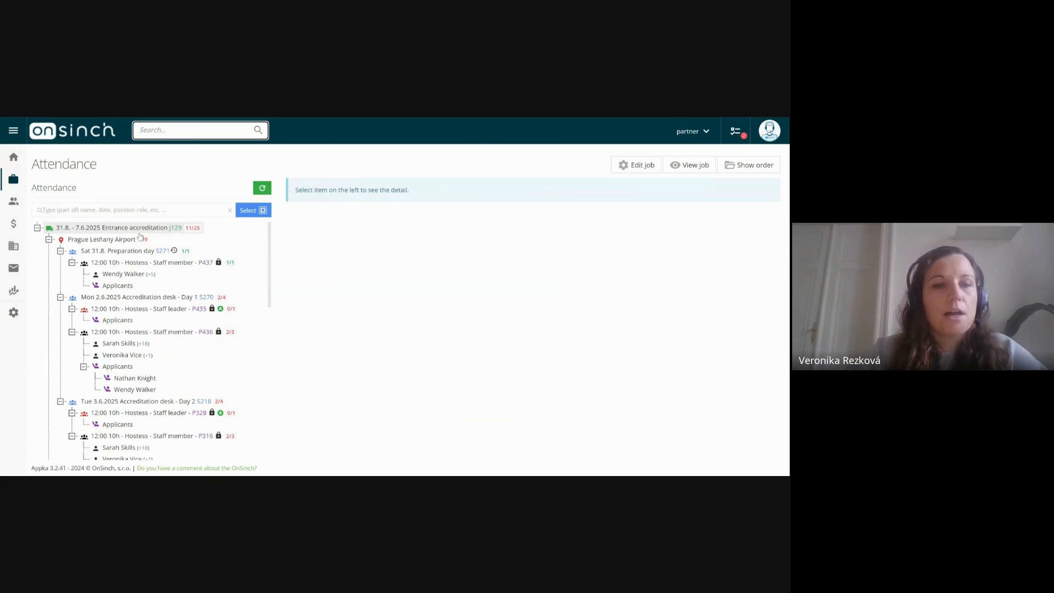
Step: Inspect the Preparation day position, the Accreditation desk - Day 1 shift, and that shift's staff leader and staff member positions
left_click(122, 268)
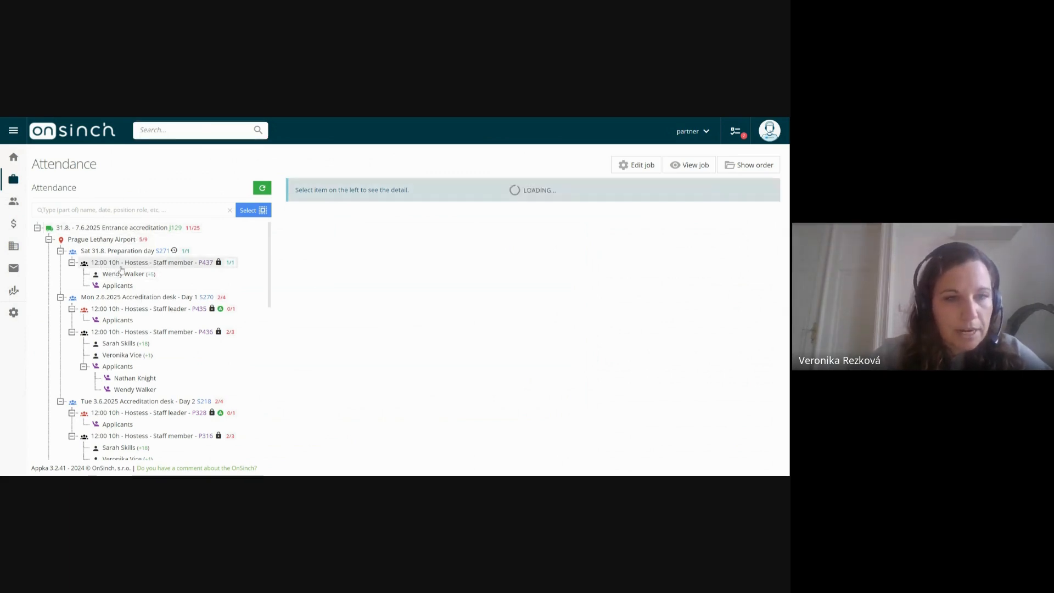
left_click(143, 312)
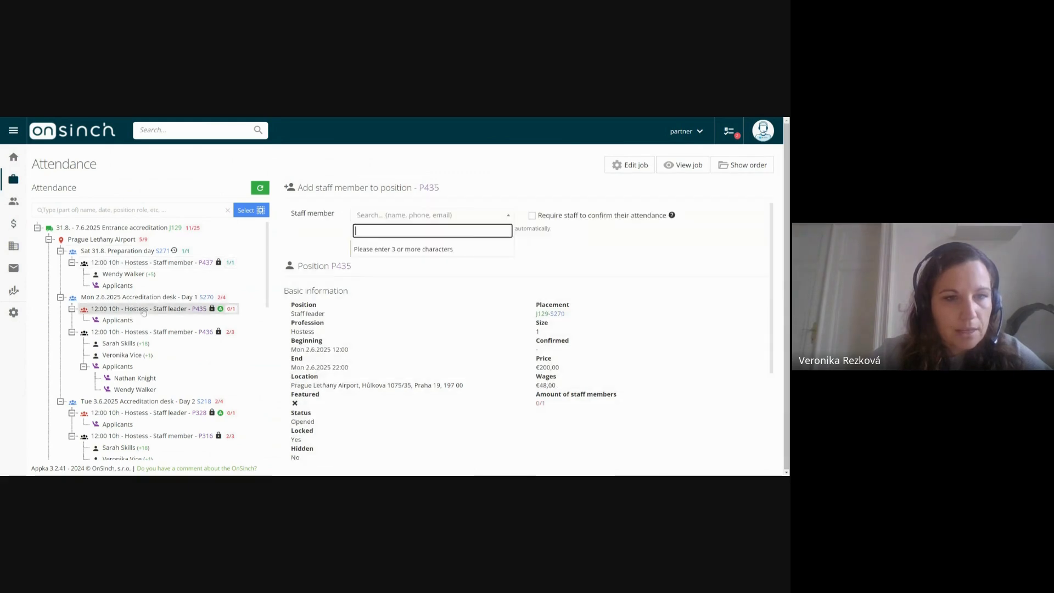
left_click(121, 300)
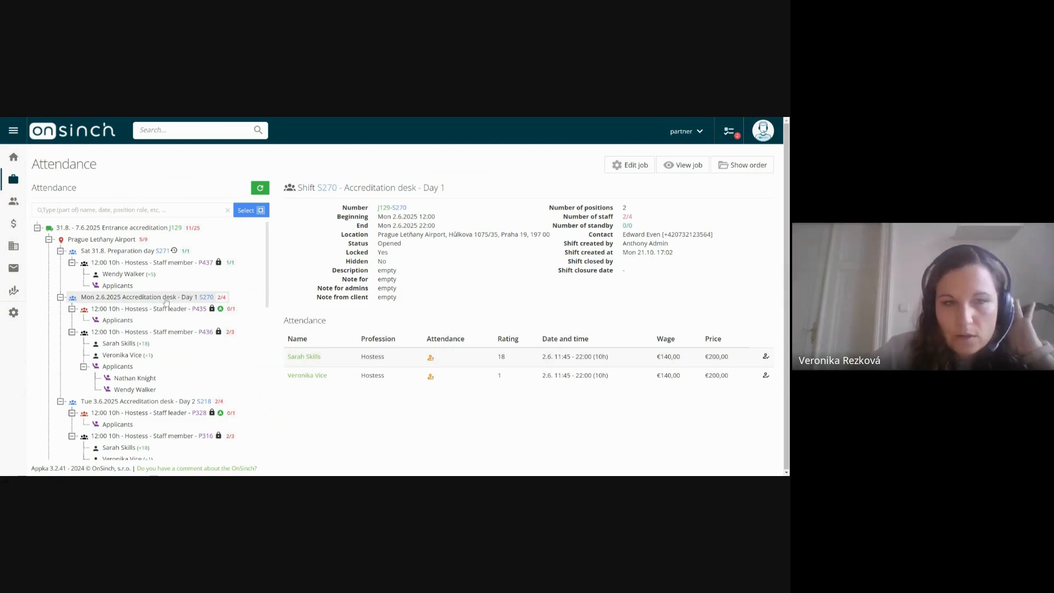
left_click(165, 309)
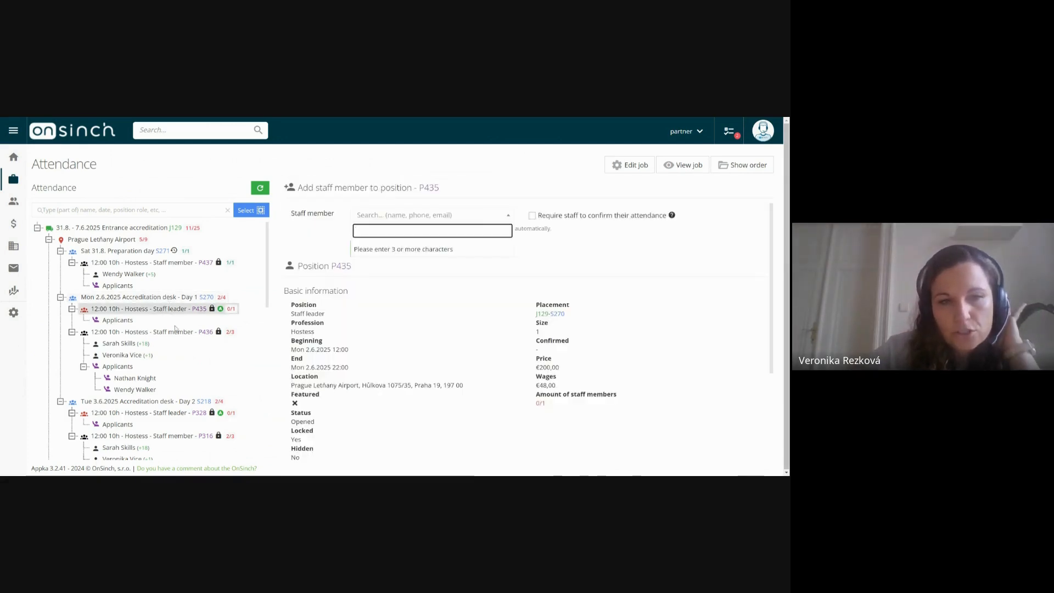
left_click(175, 333)
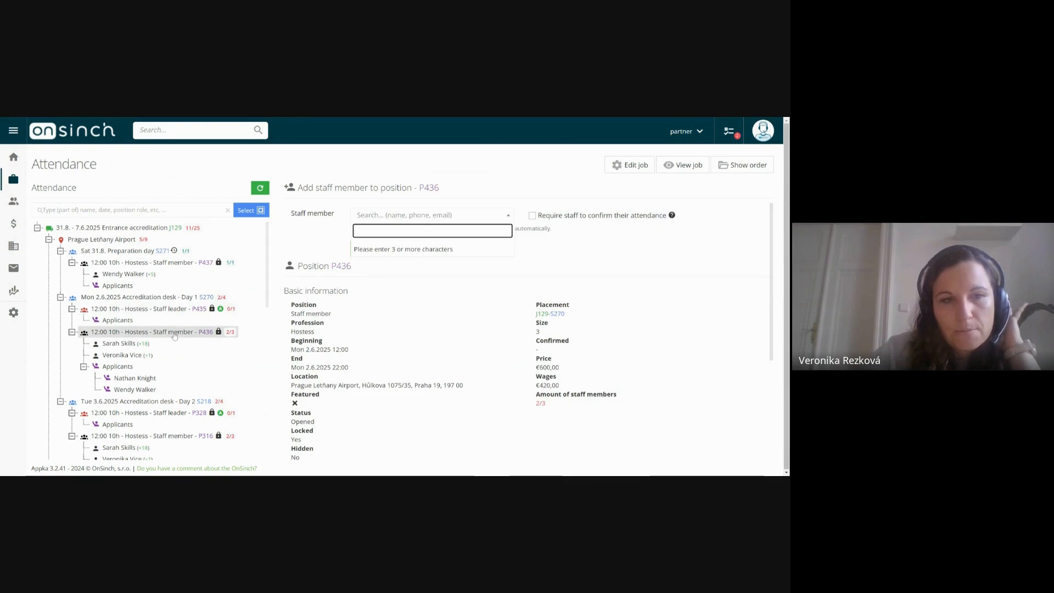
Step: View the profiles of the two staff members assigned to Accreditation desk - Day 1, and check the Preparation day staff member position
left_click(117, 346)
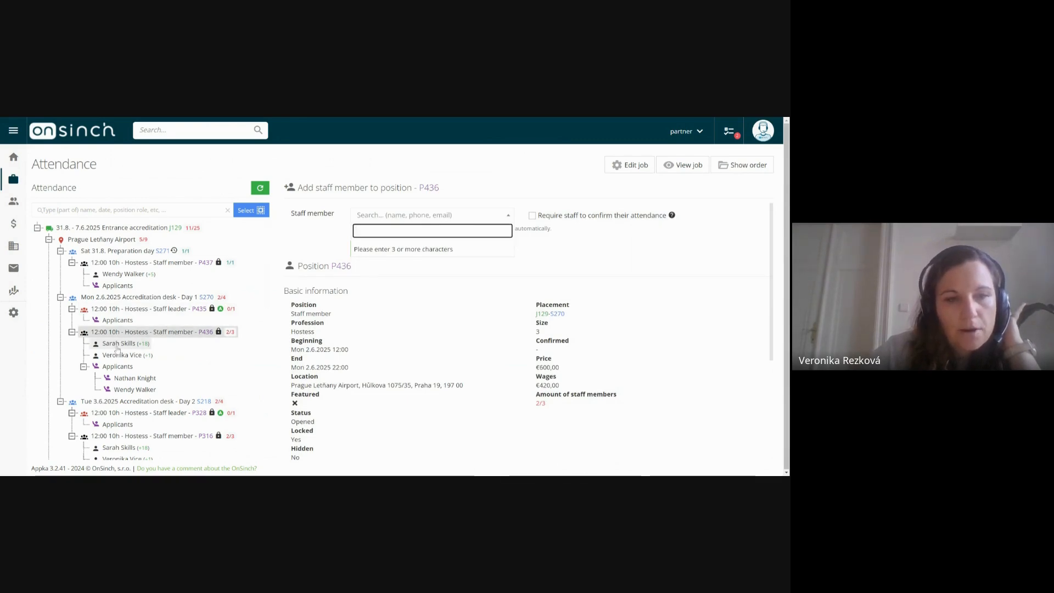
left_click(117, 352)
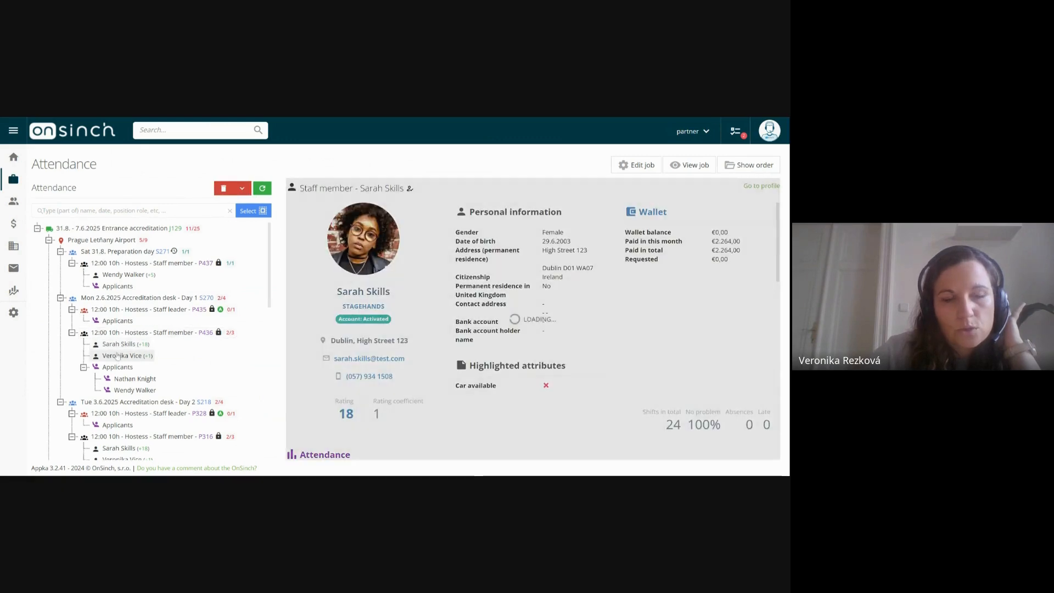
left_click(117, 345)
left_click(118, 356)
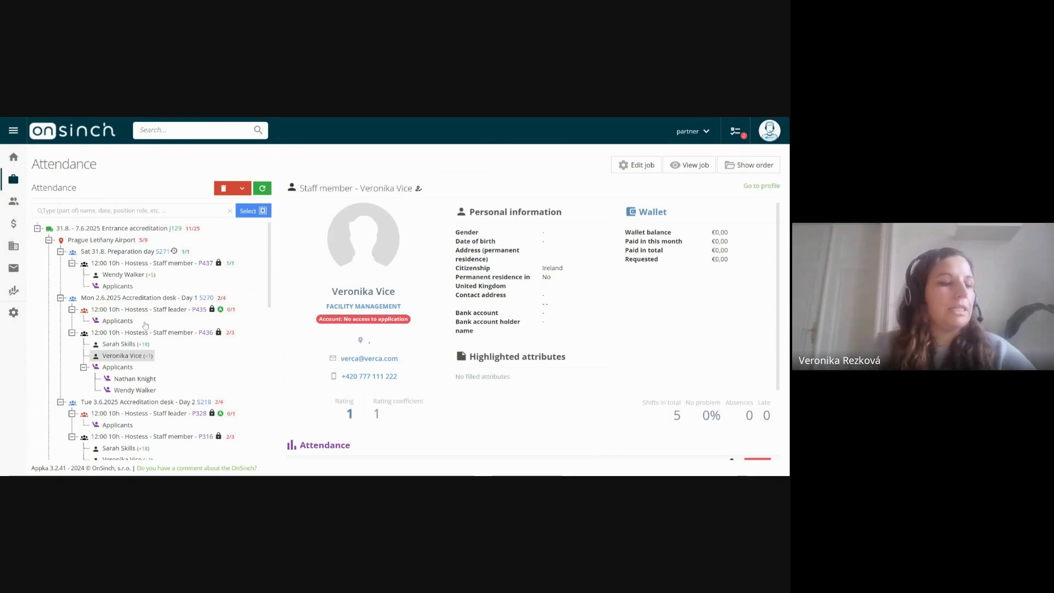
left_click(95, 211)
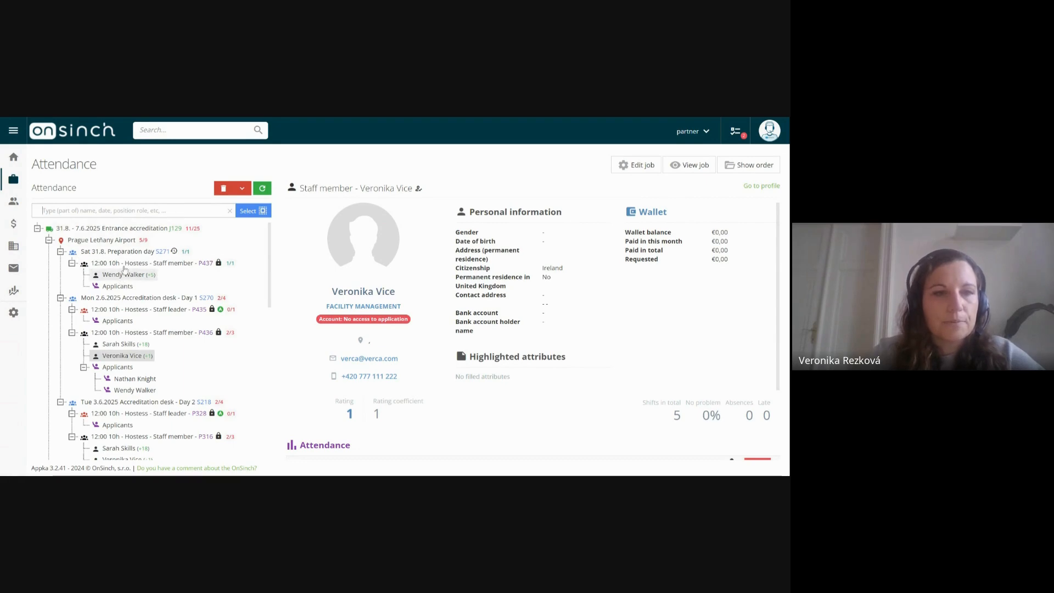
left_click(125, 263)
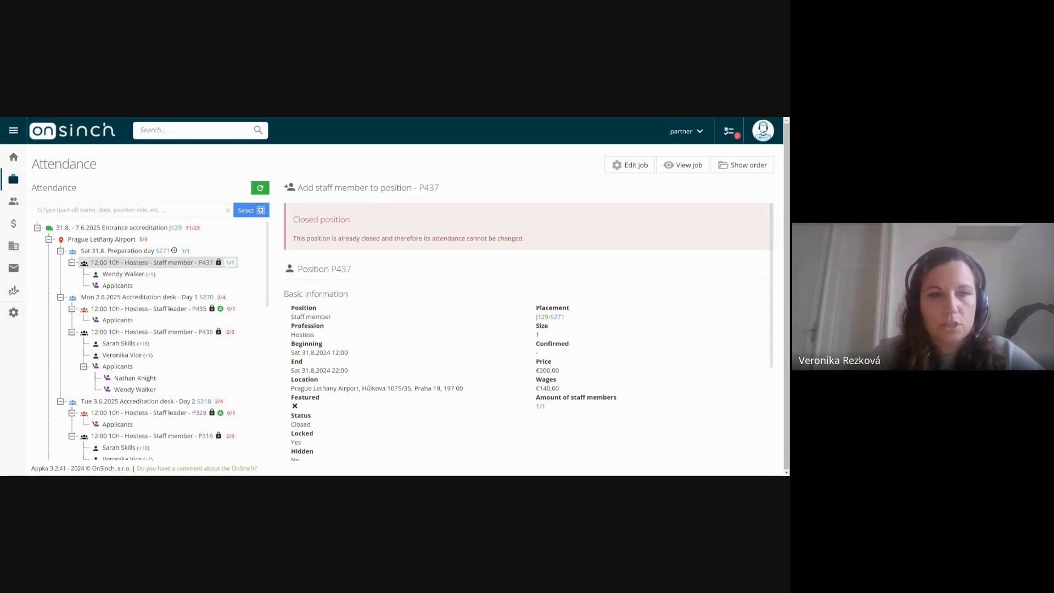
Step: Select the Hostess staff leader positions of Accreditation desk - Day 1 and Day 2 together
left_click(144, 311)
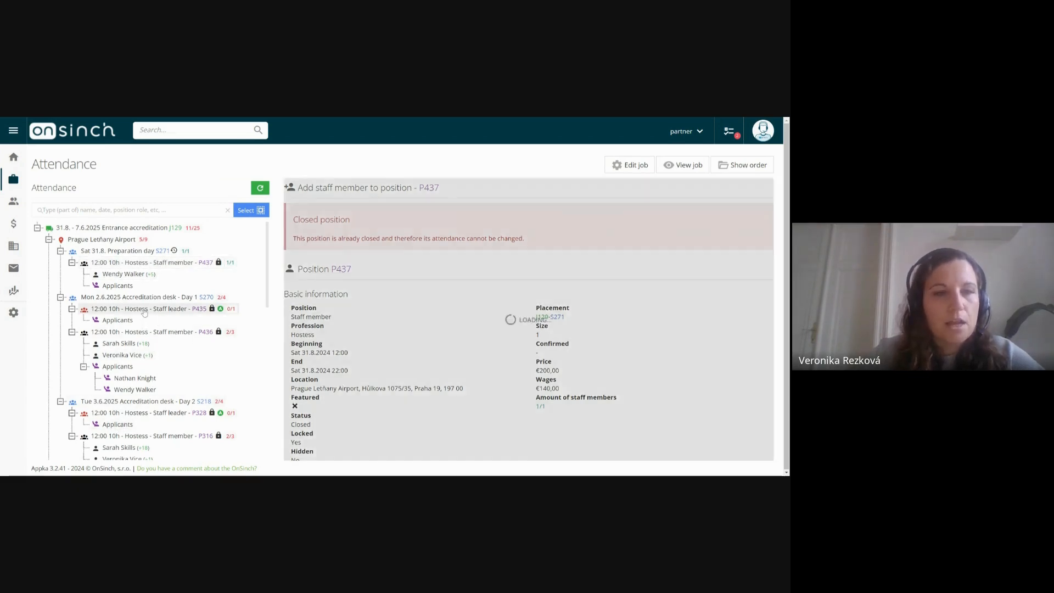
left_click(169, 418, "ctrl")
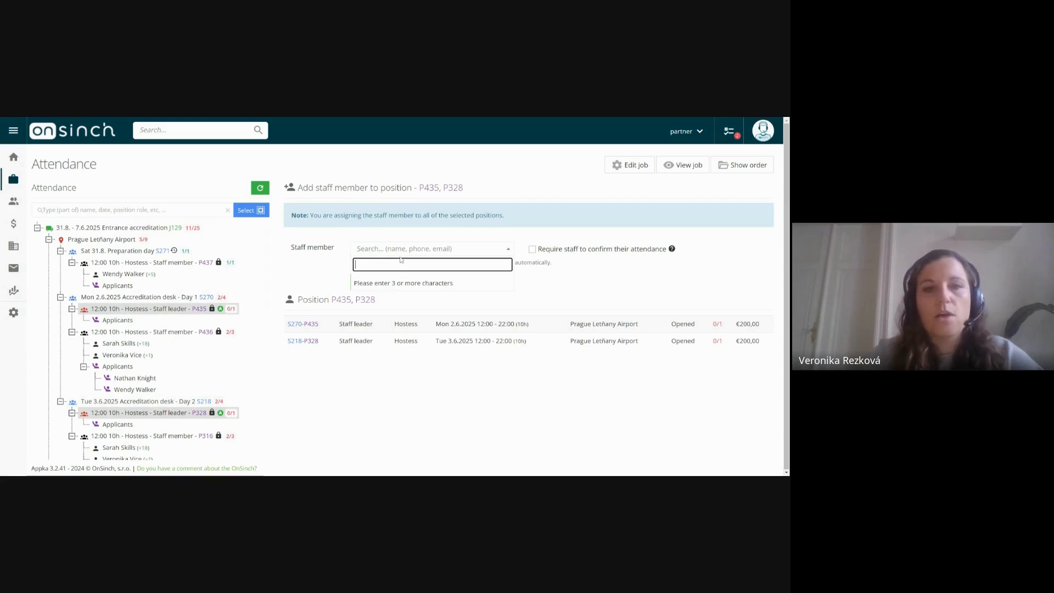
left_click(361, 409)
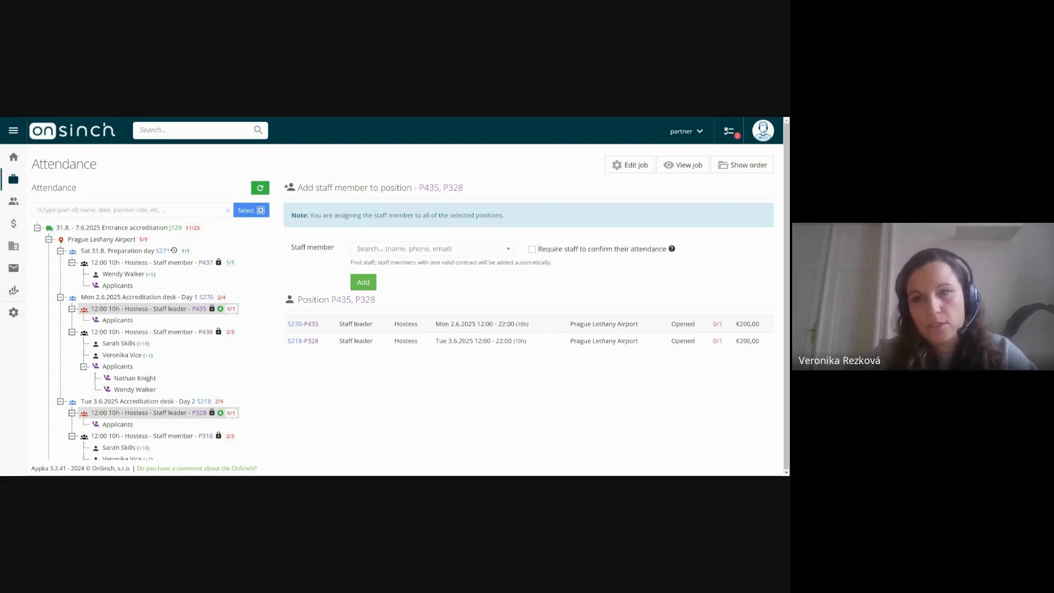
Step: Return to The Summer Festival of Prague 2025 order, open it for editing, and go to the order's attendance editing page
left_click(739, 167)
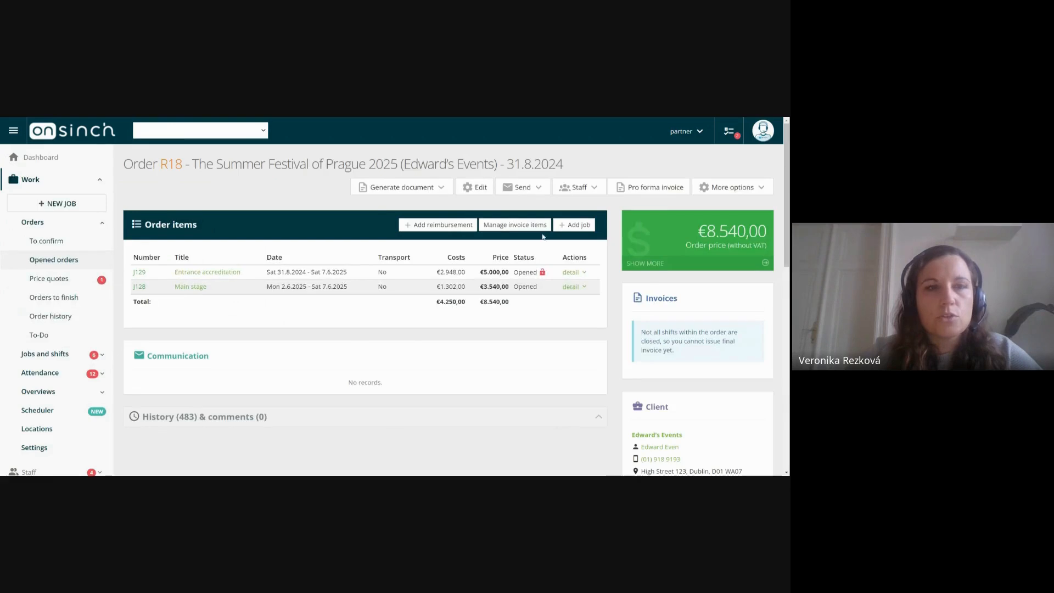
left_click(477, 190)
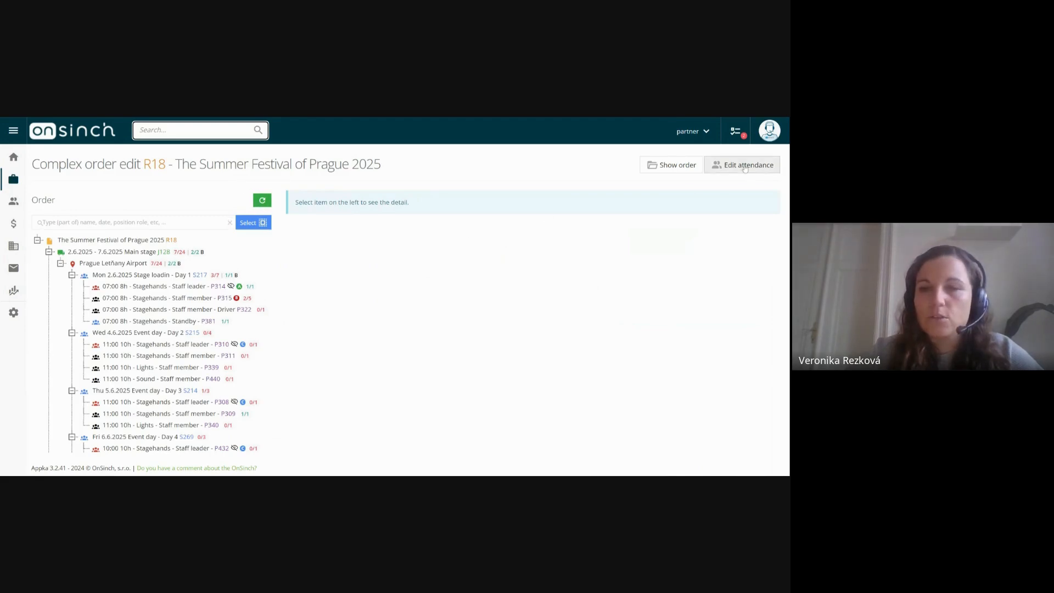
left_click_drag(39, 165, 183, 165)
left_click(185, 166)
left_click(734, 163)
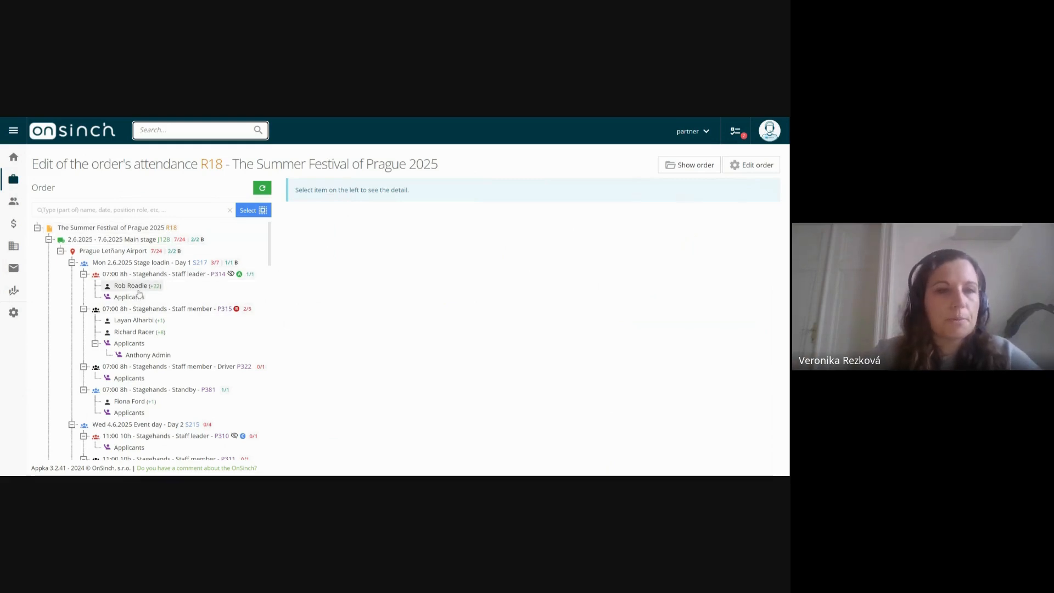
Step: Select all opened Staff leaders positions in the Entrance accreditation job and add a hostess to them, requiring staff to confirm their attendance
left_click(49, 240)
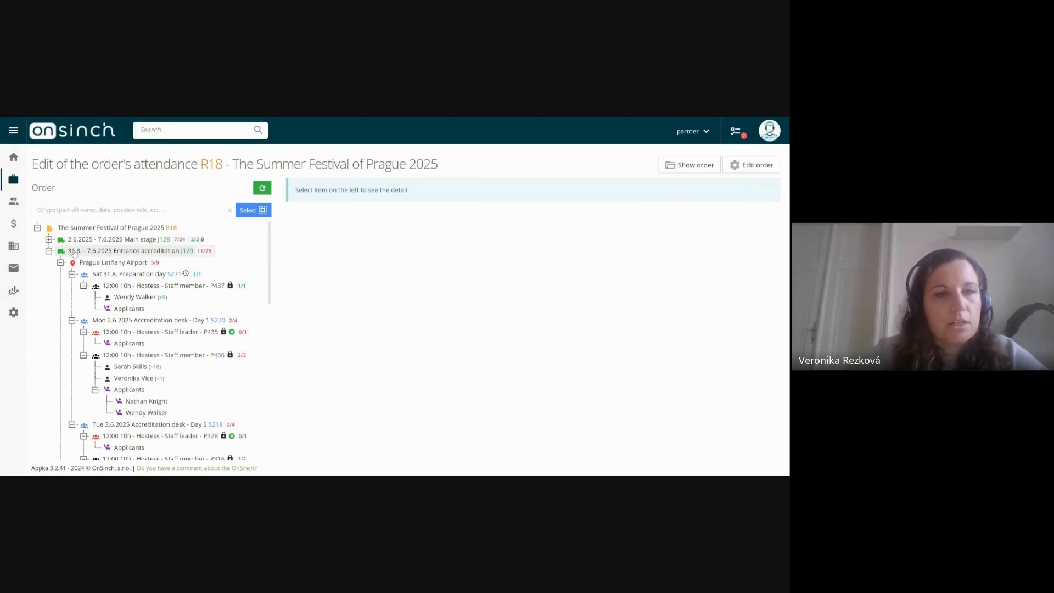
right_click(76, 252)
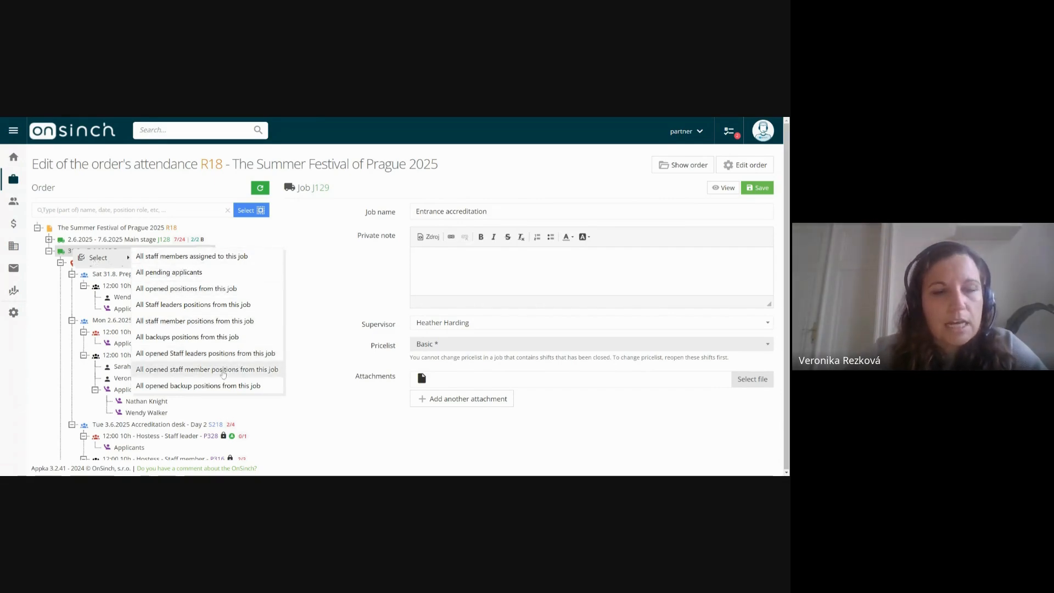
left_click(224, 354)
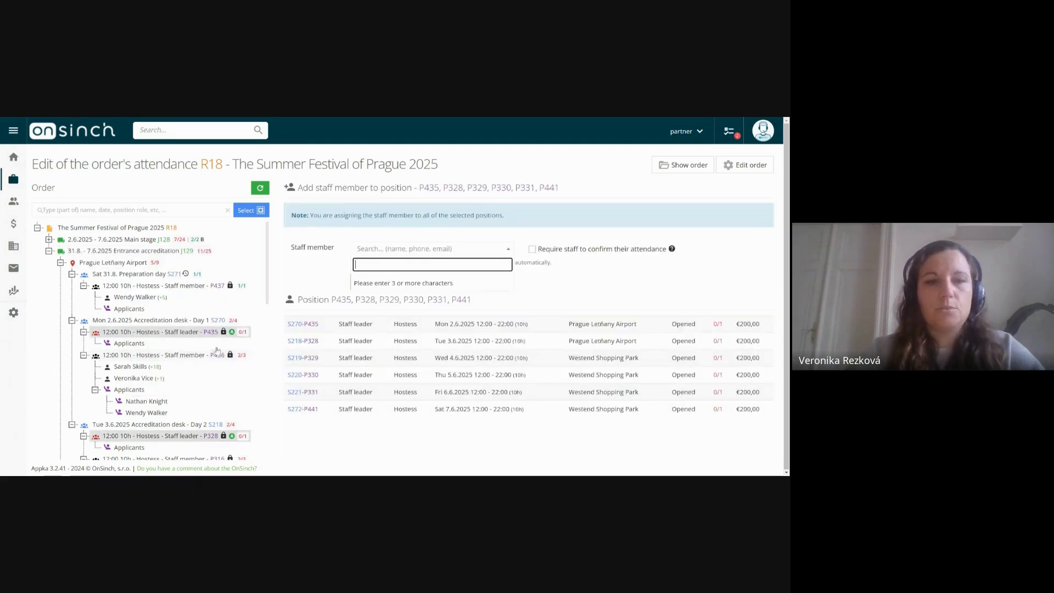
scroll(130, 319, "down", 6)
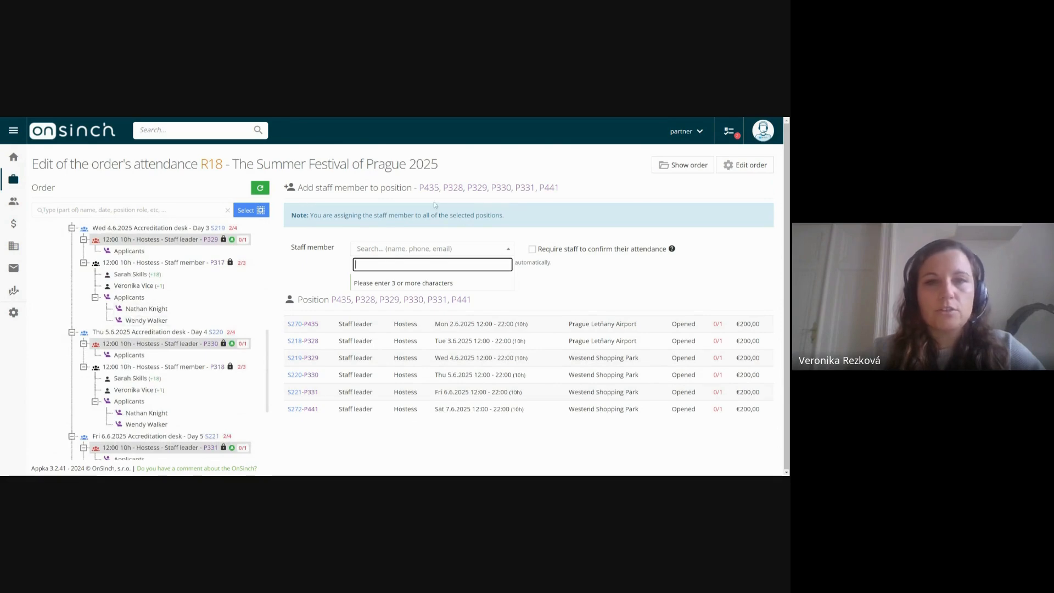
left_click_drag(424, 187, 561, 188)
left_click(569, 189)
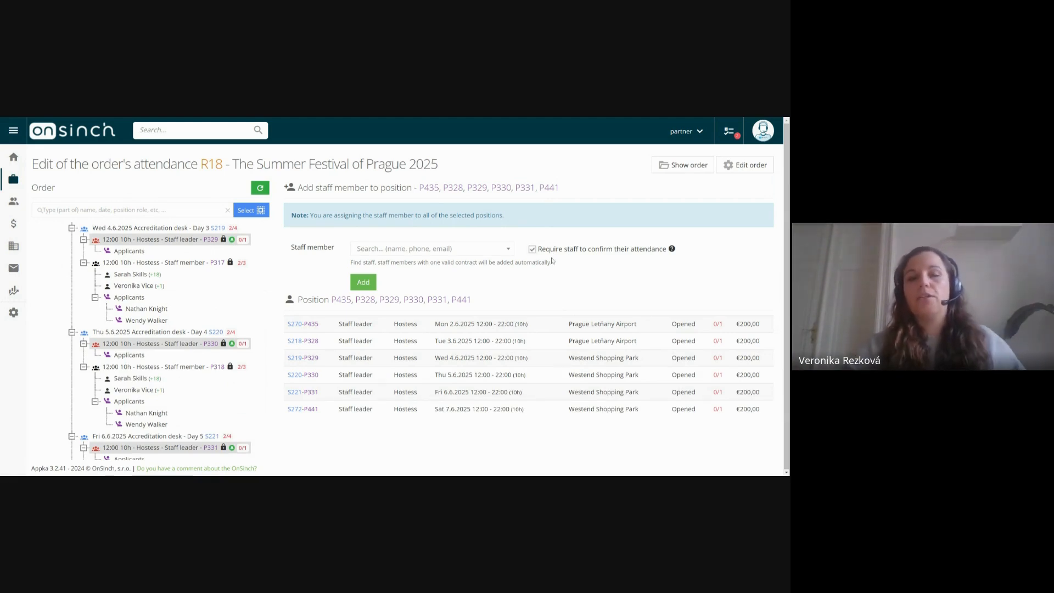
left_click(452, 254)
type("ni")
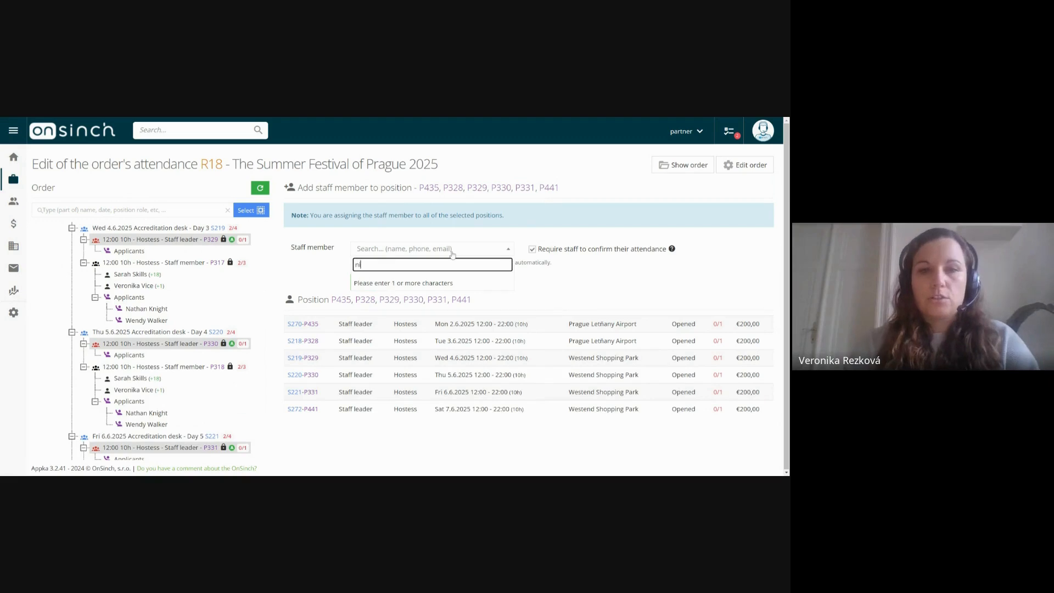
type("ck")
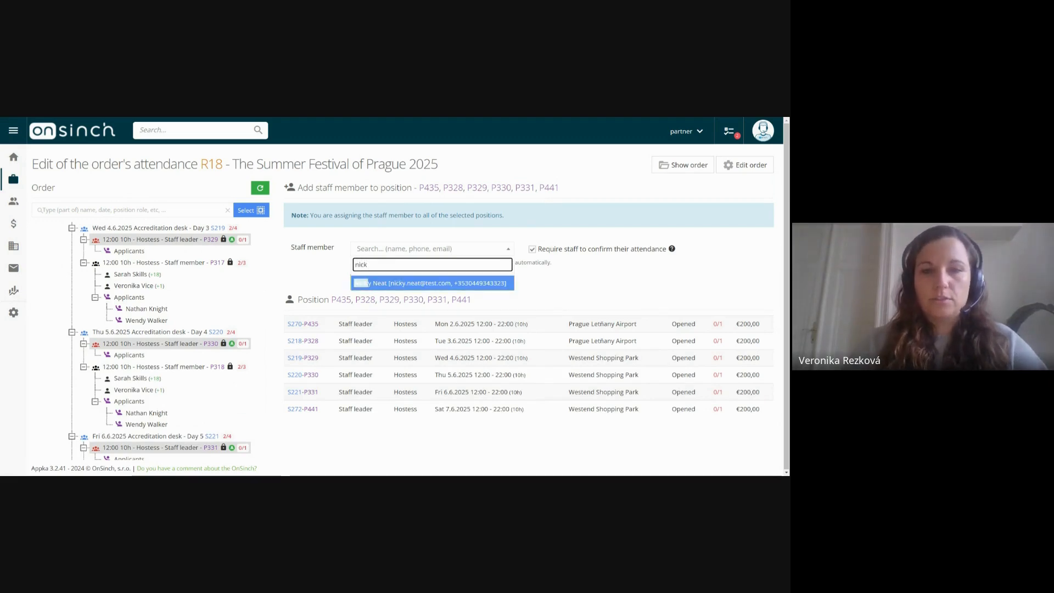
left_click(421, 283)
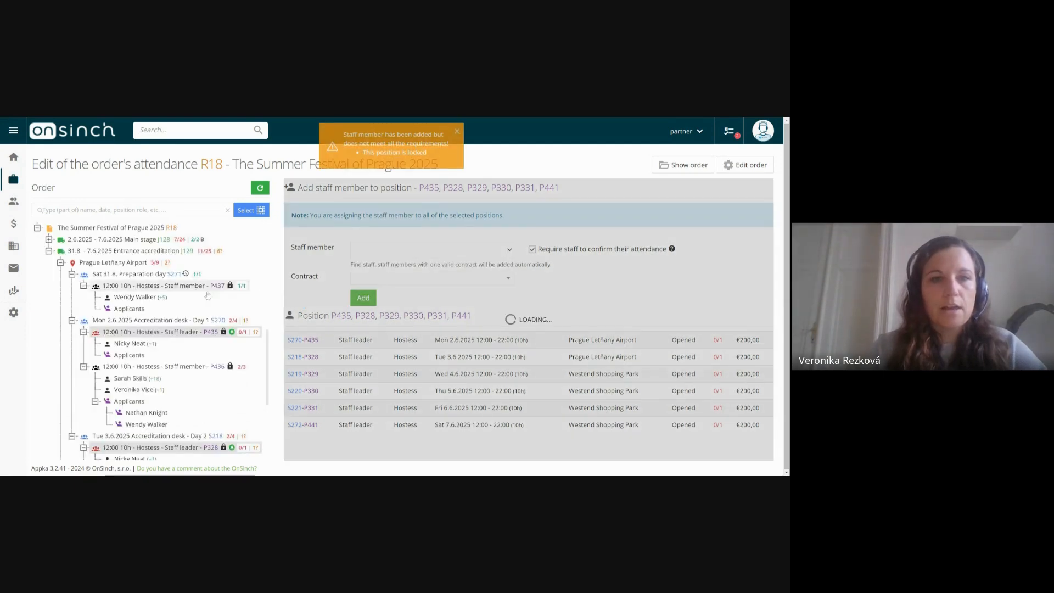
Step: Check the newly added staff leader's profile under Accreditation desk - Day 1, Day 5 and Day 4, and review the pending confirmations
left_click(128, 344)
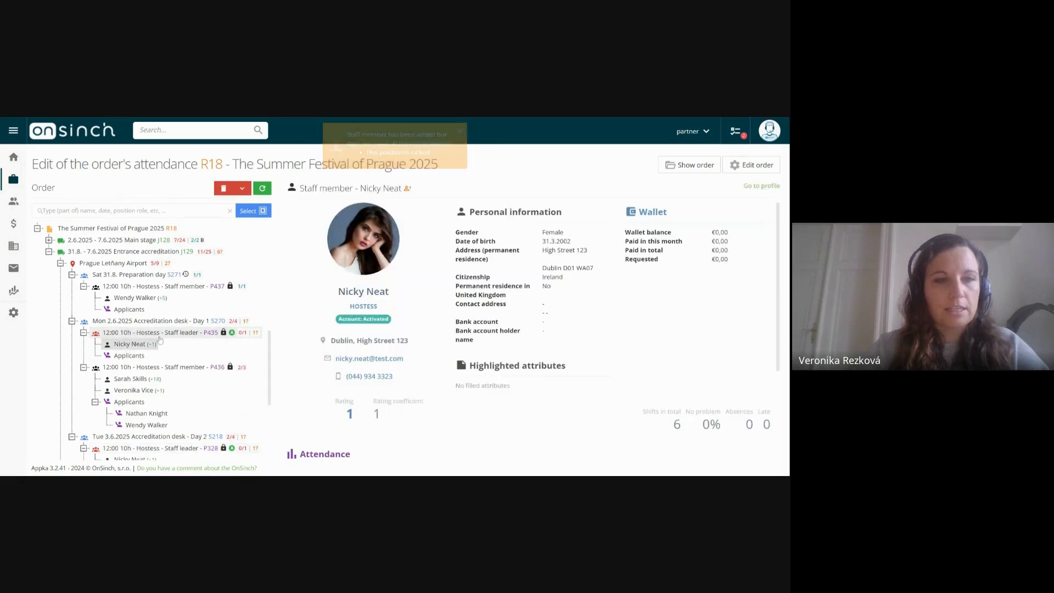
scroll(160, 340, "down", 5)
scroll(138, 409, "down", 1)
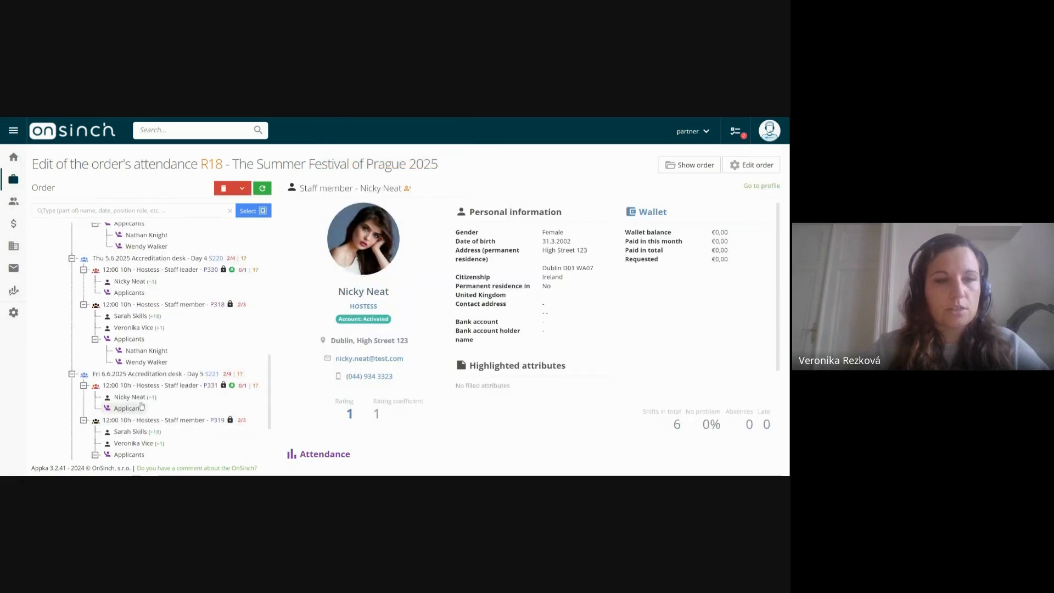
left_click(135, 400)
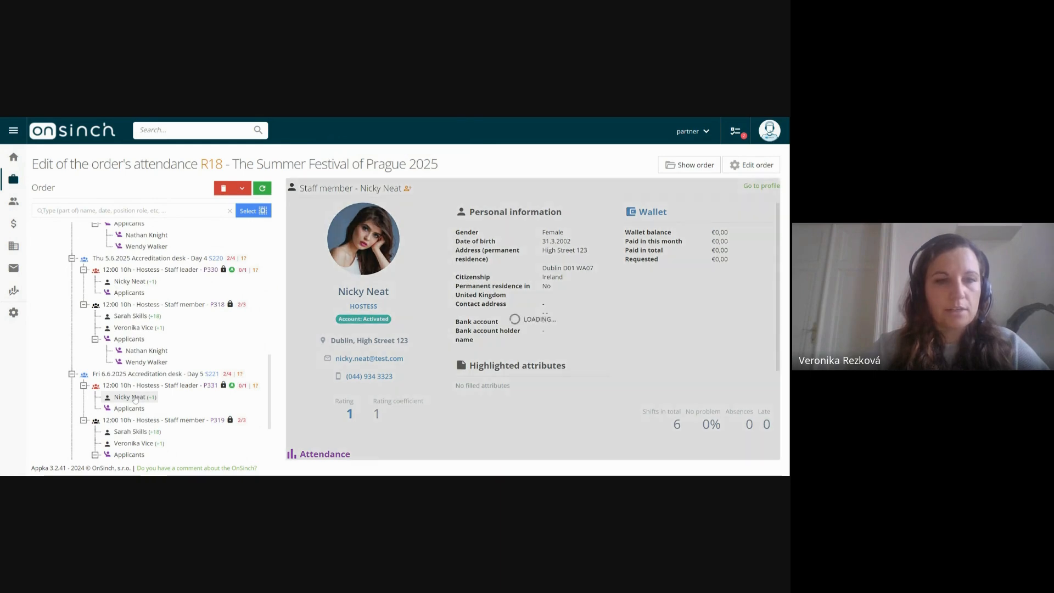
left_click(128, 283)
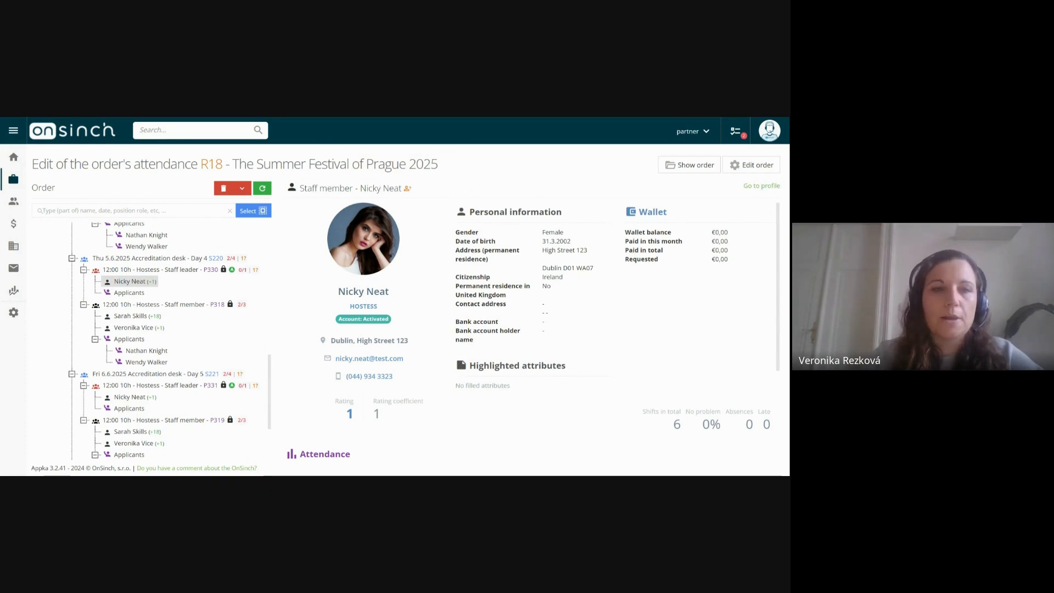
scroll(167, 268, "up", 5)
scroll(167, 267, "up", 4)
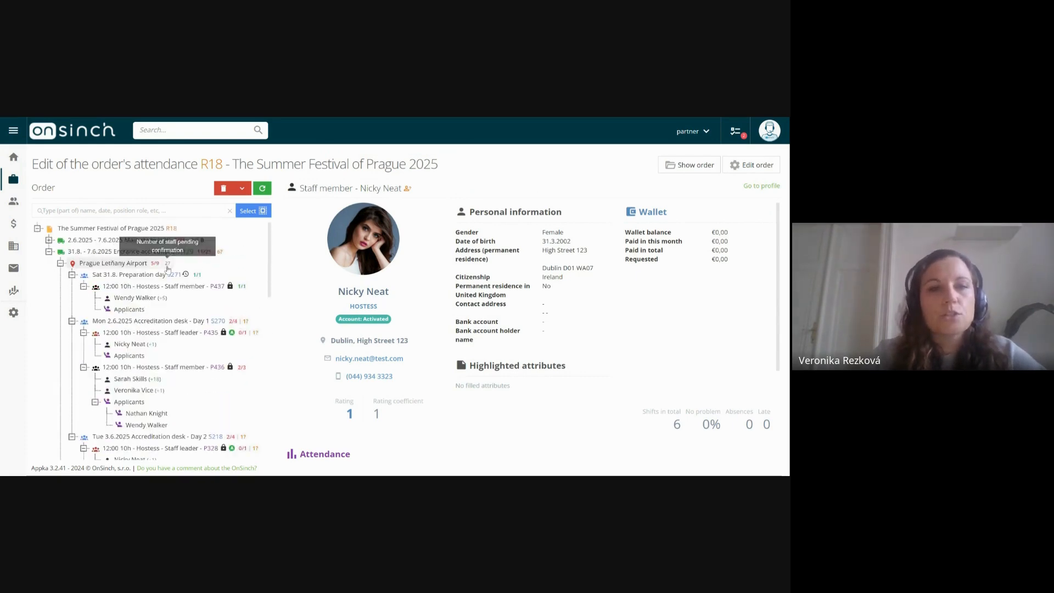
Step: In the Main stage job, select all positions grouped with Stage loadin - Day 1's Stagehands staff member position, add a staff member, and view their profile
left_click(49, 252)
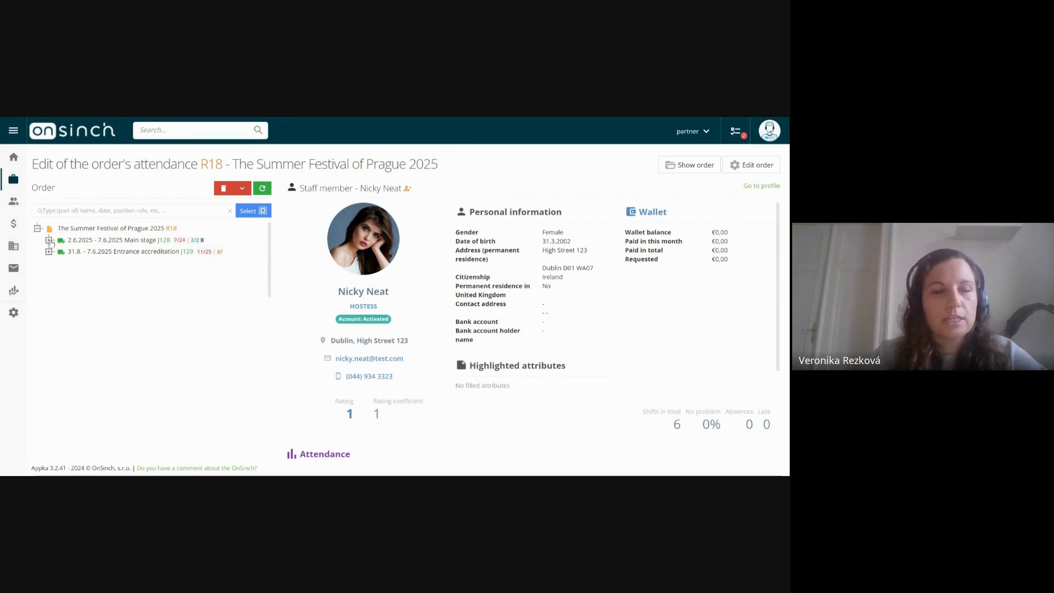
left_click(49, 240)
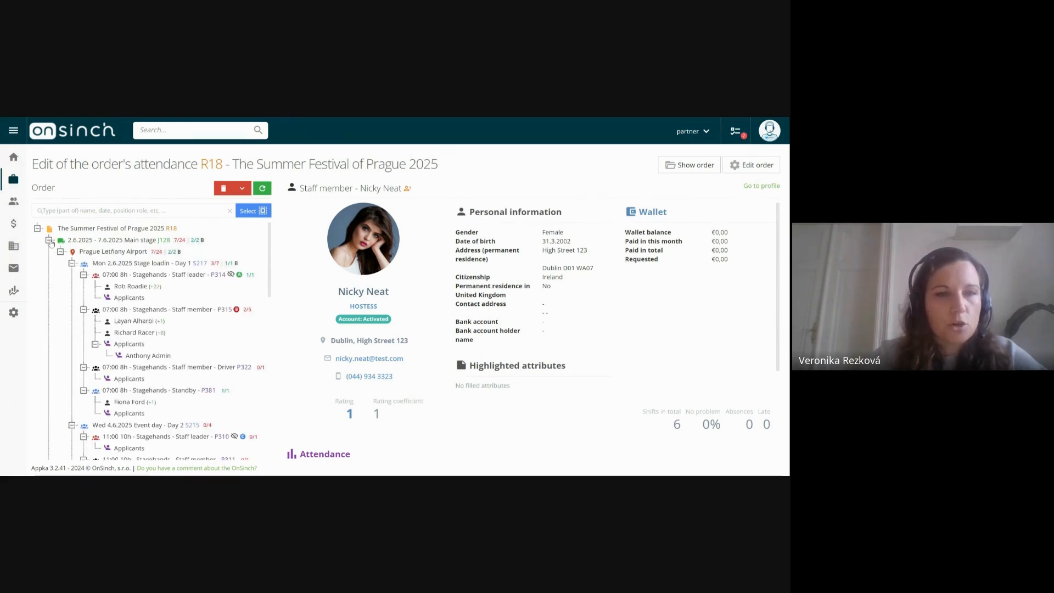
left_click(181, 314)
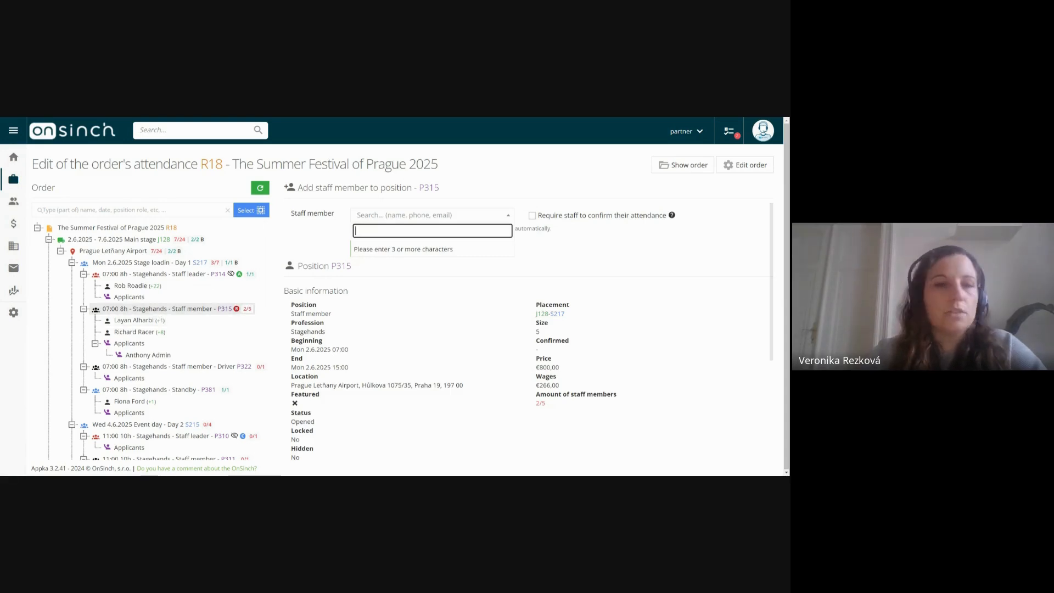
right_click(143, 313)
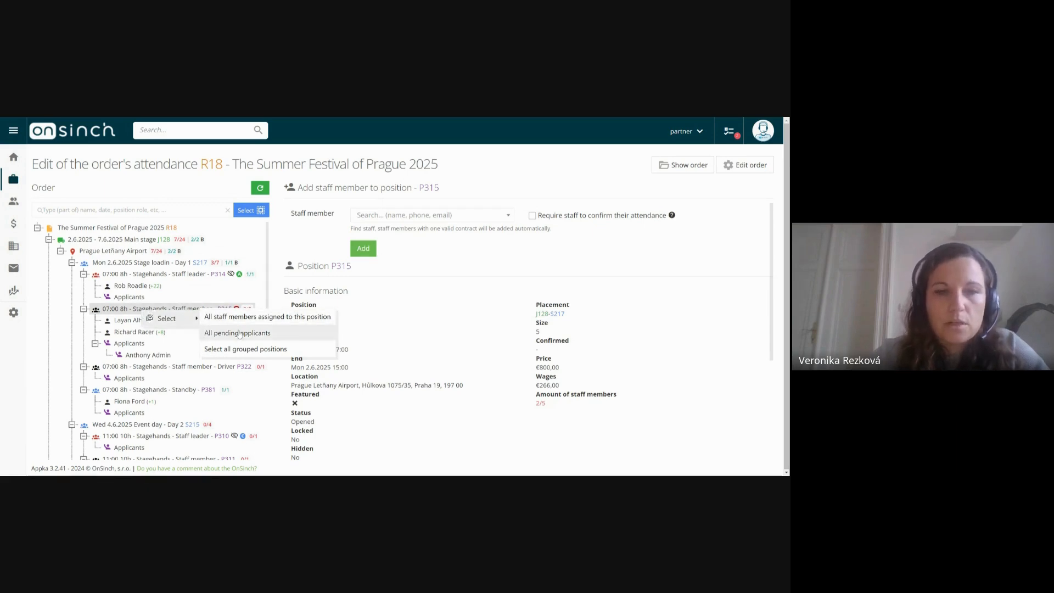
left_click(259, 352)
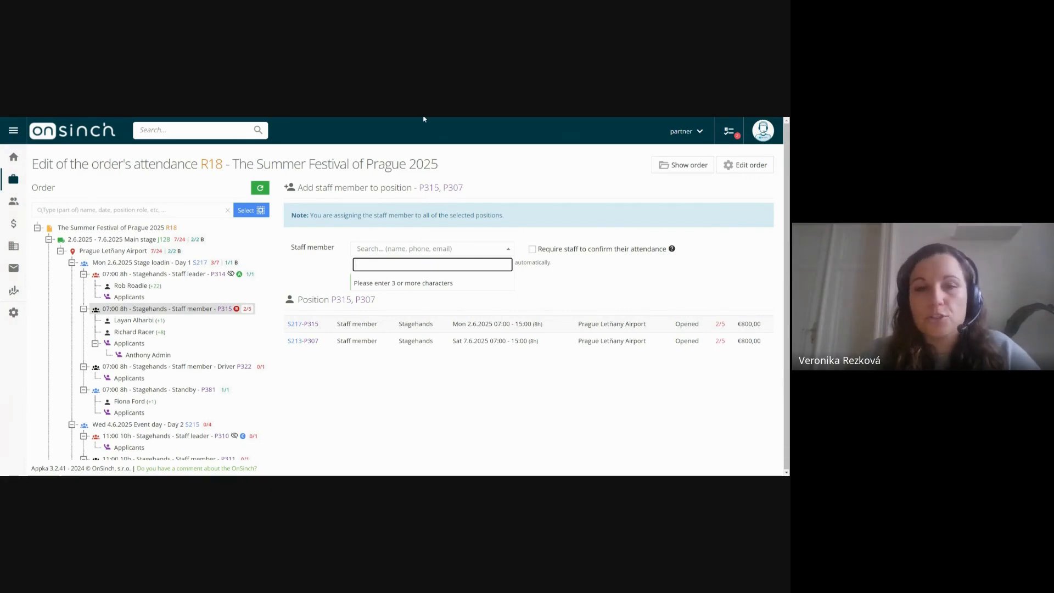
type("rr")
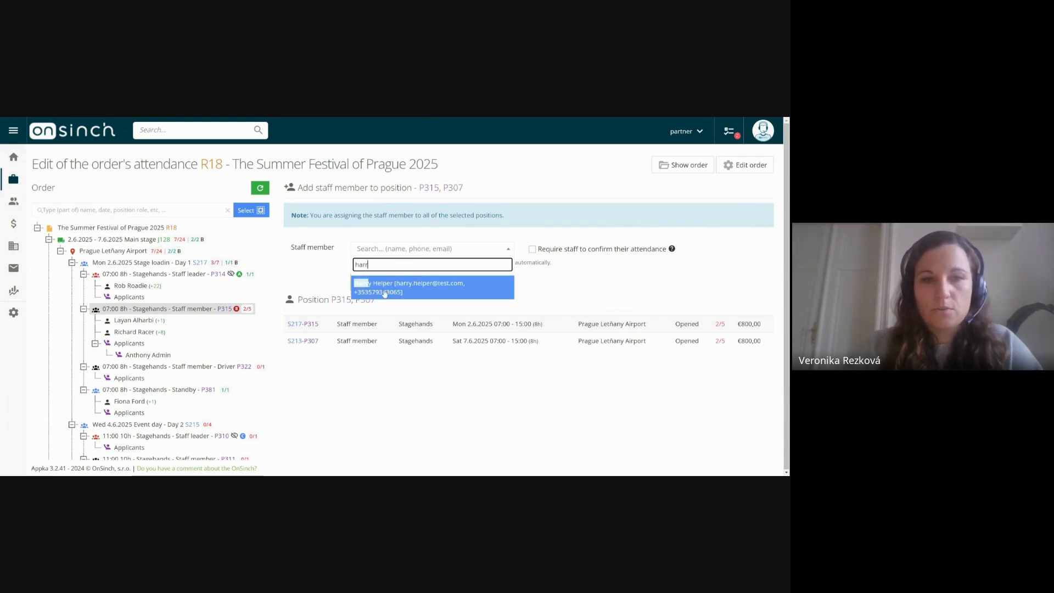
left_click(384, 293)
left_click(296, 281)
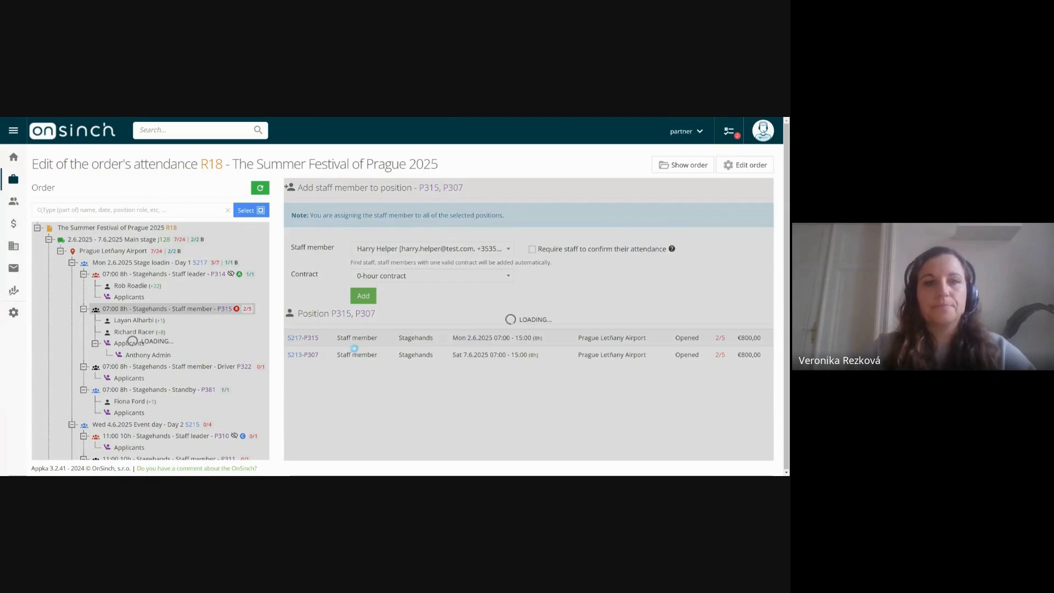
left_click(137, 332)
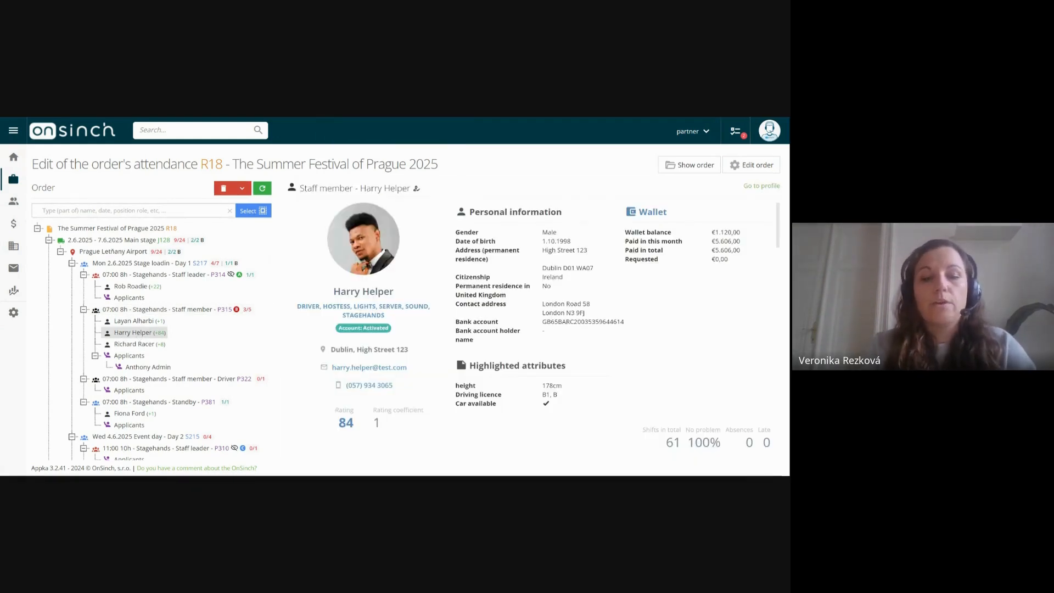
Step: Filter the order for "light", select the matching Lights positions except Event day - Day 3, and add a lights staff member to them
type("light")
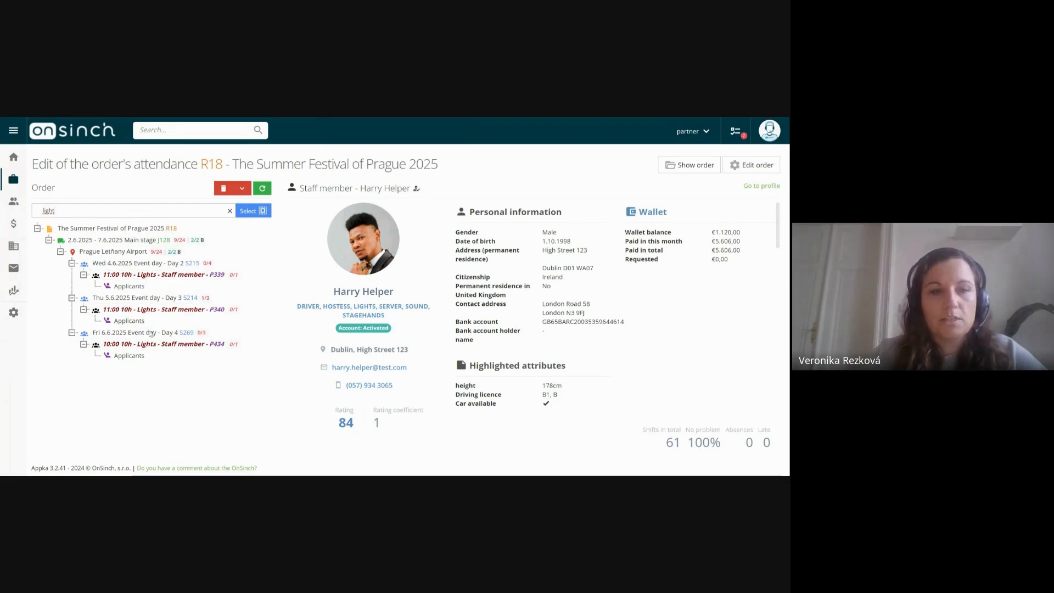
left_click(249, 211)
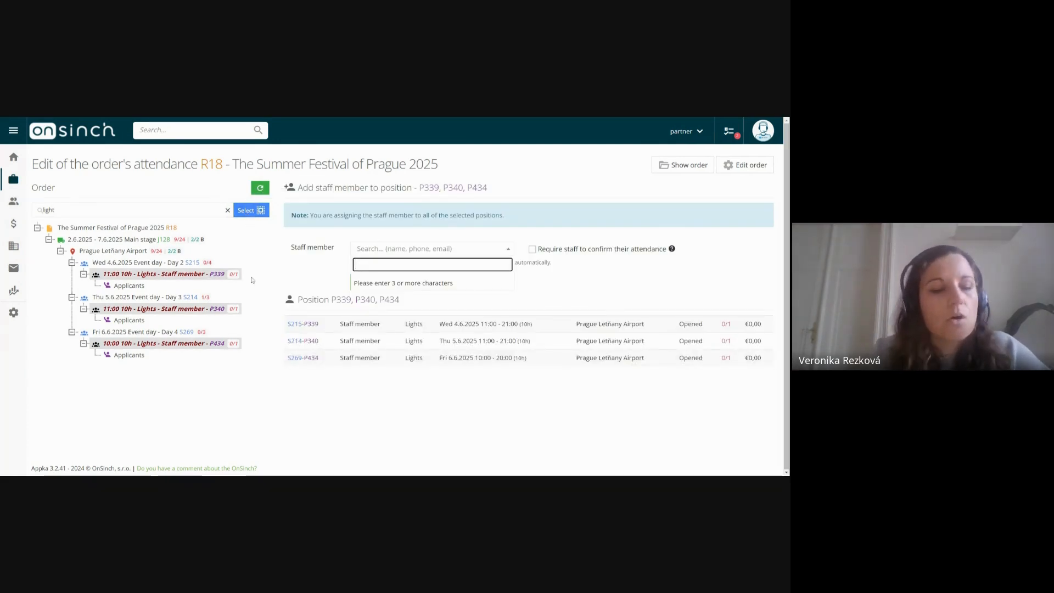
left_click(177, 309, "ctrl")
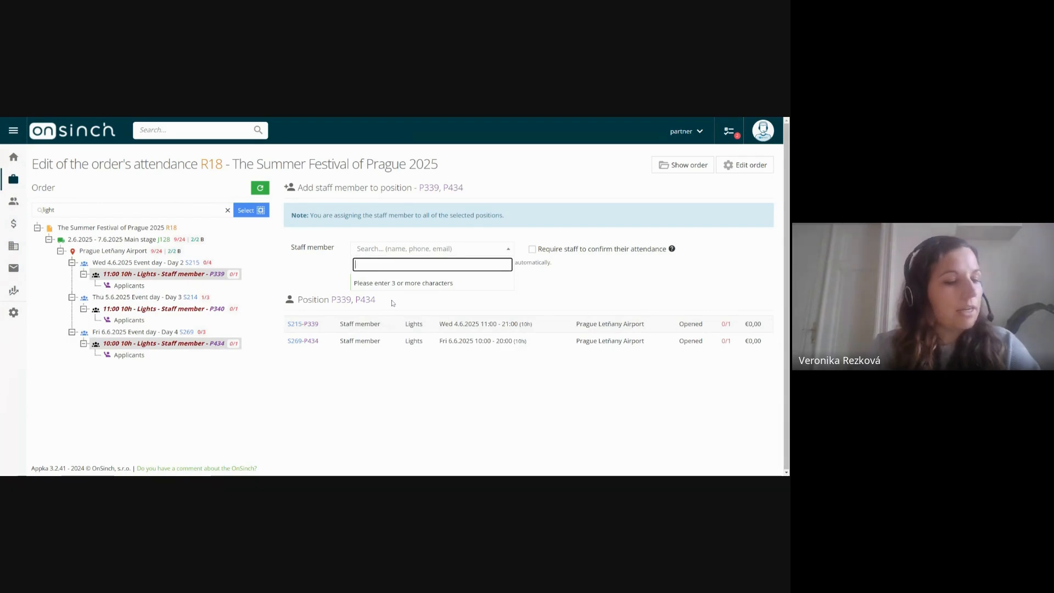
type("ill")
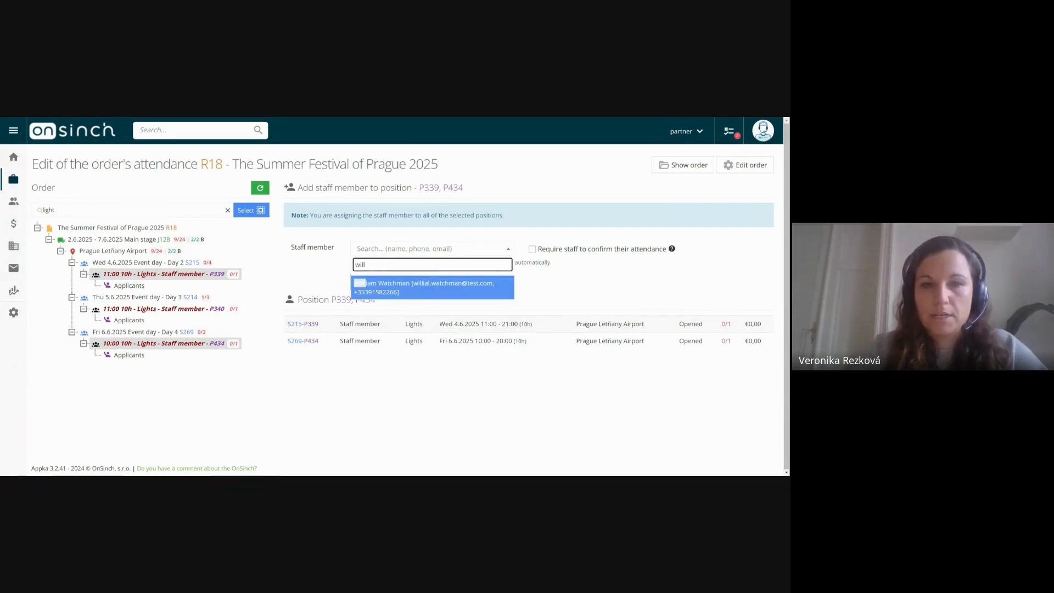
left_click(396, 291)
left_click(369, 298)
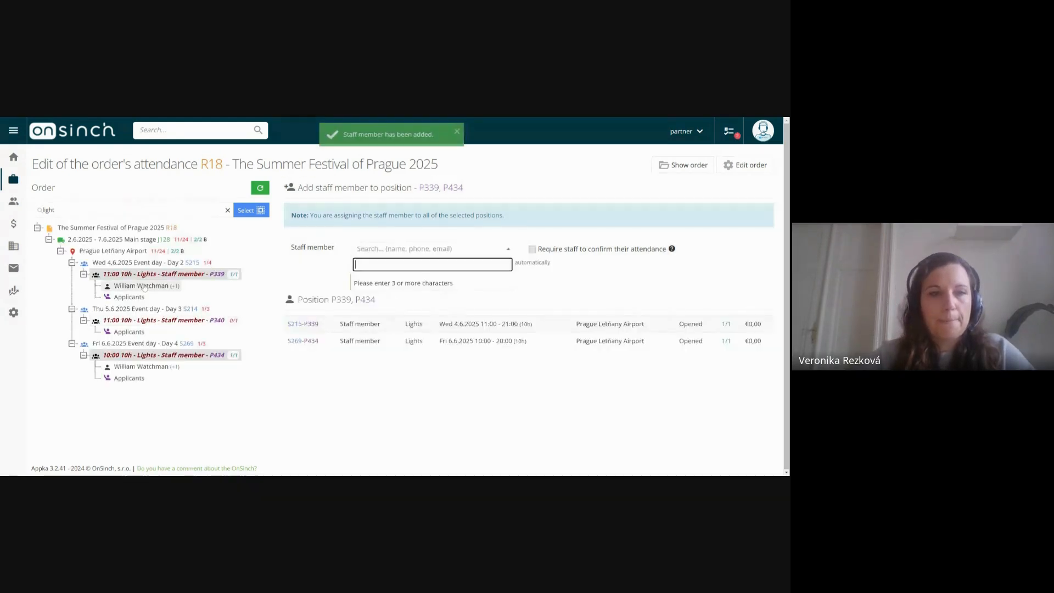
Step: View the added lights staff member's profile under Event day - Day 2 and Day 4, and clear the "light" filter
left_click(141, 287)
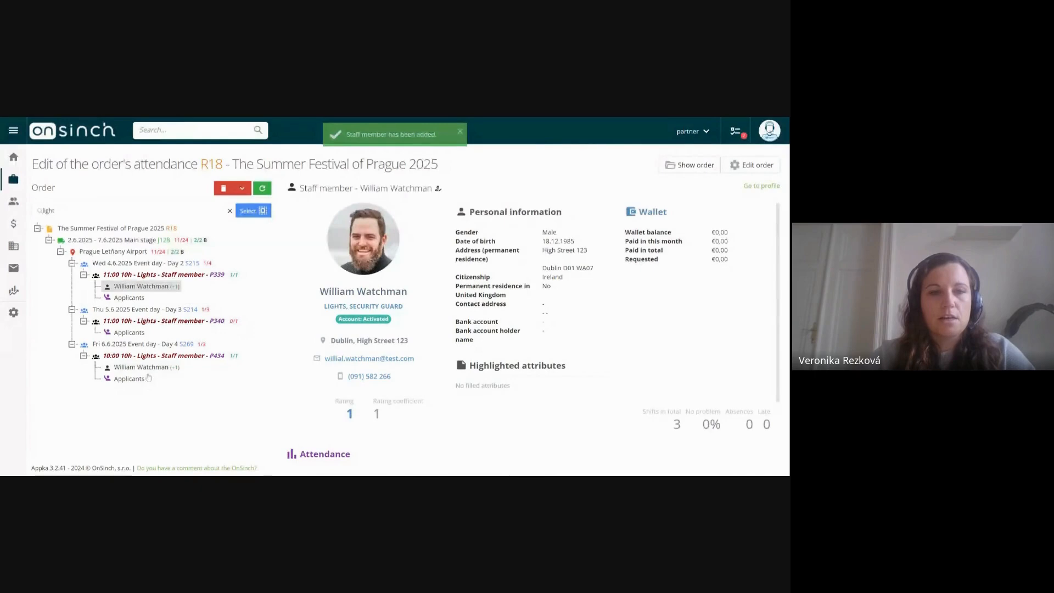
left_click(146, 370)
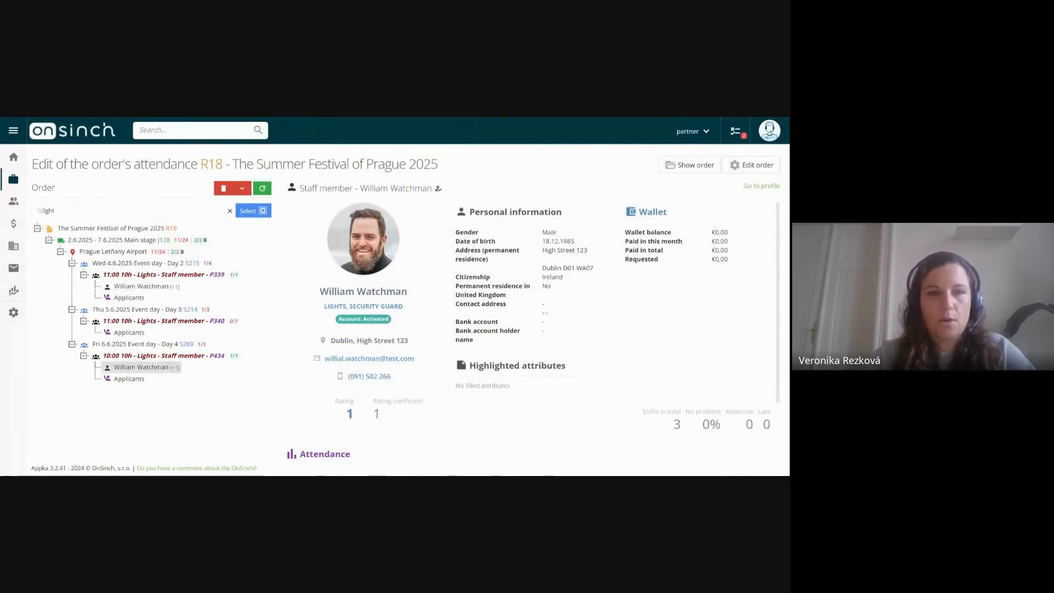
left_click(230, 212)
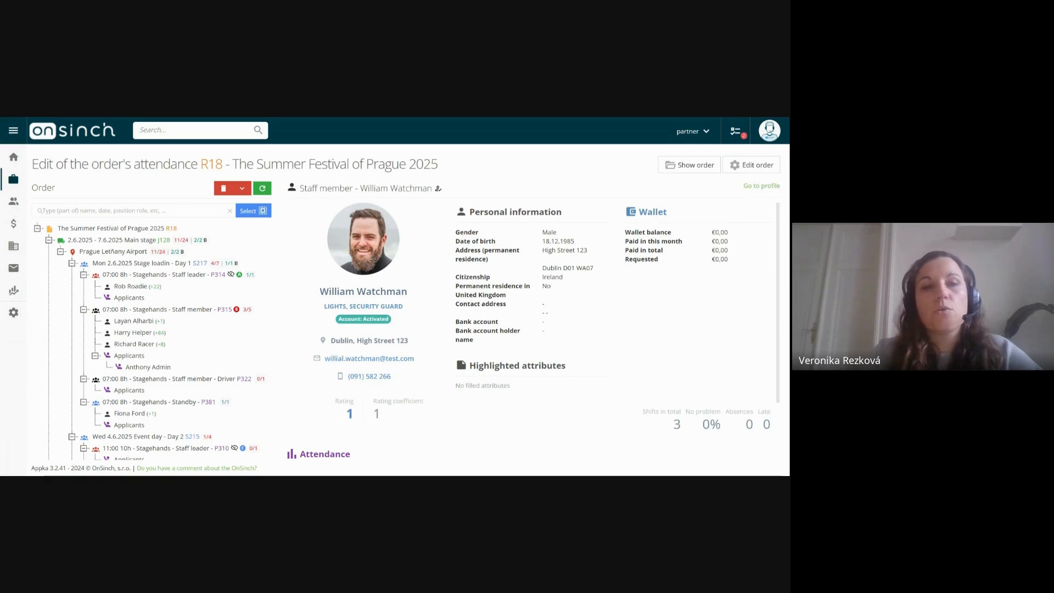
Step: Select the Stagehands staff leader and the last two staff members of Stage loadin - Day 1 together to view their details
left_click(132, 210)
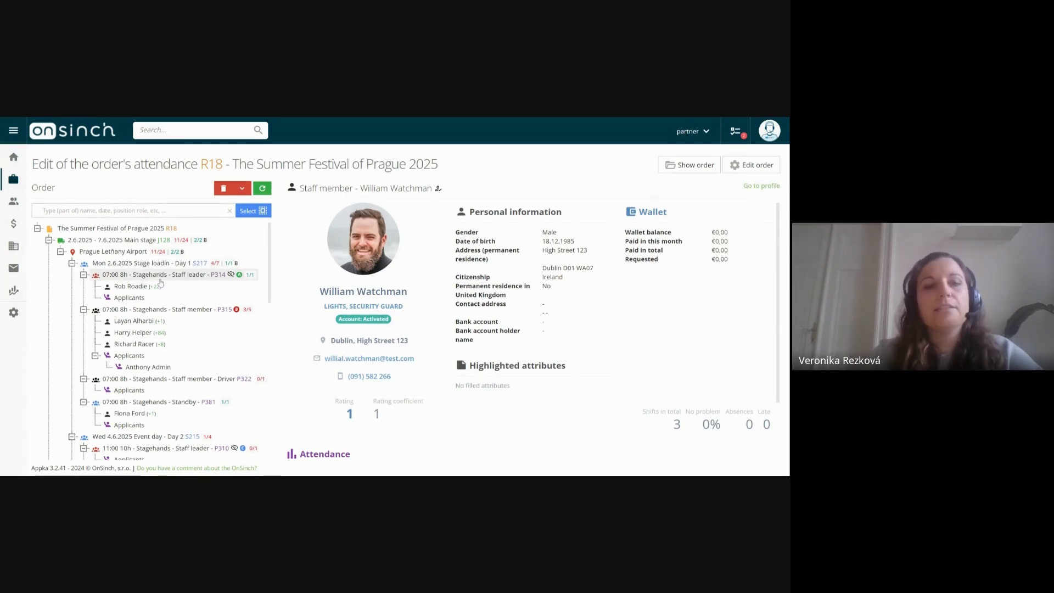
left_click(122, 290)
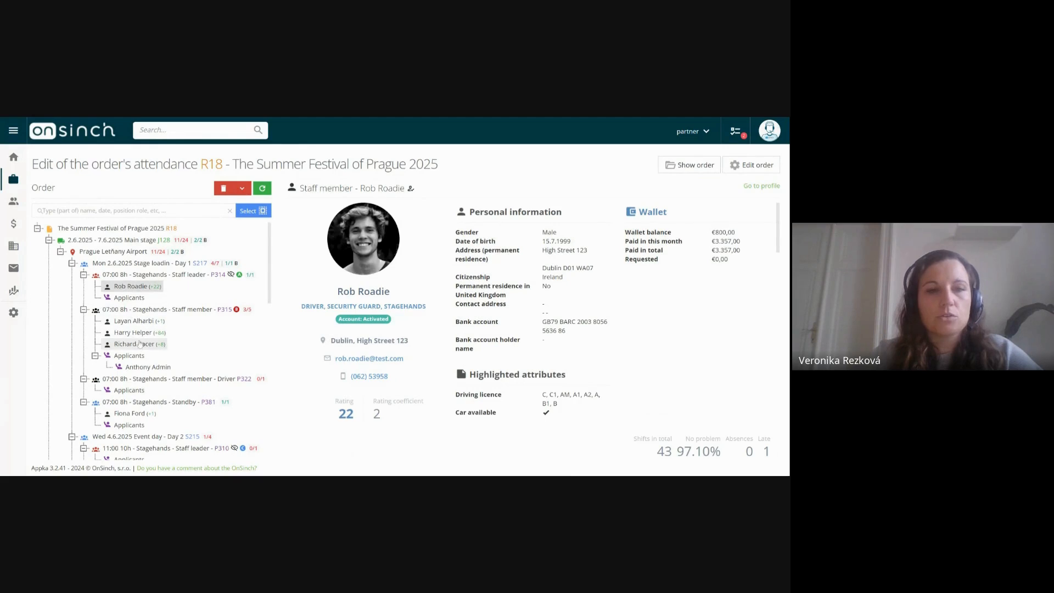
left_click(139, 336)
left_click(137, 345, "ctrl")
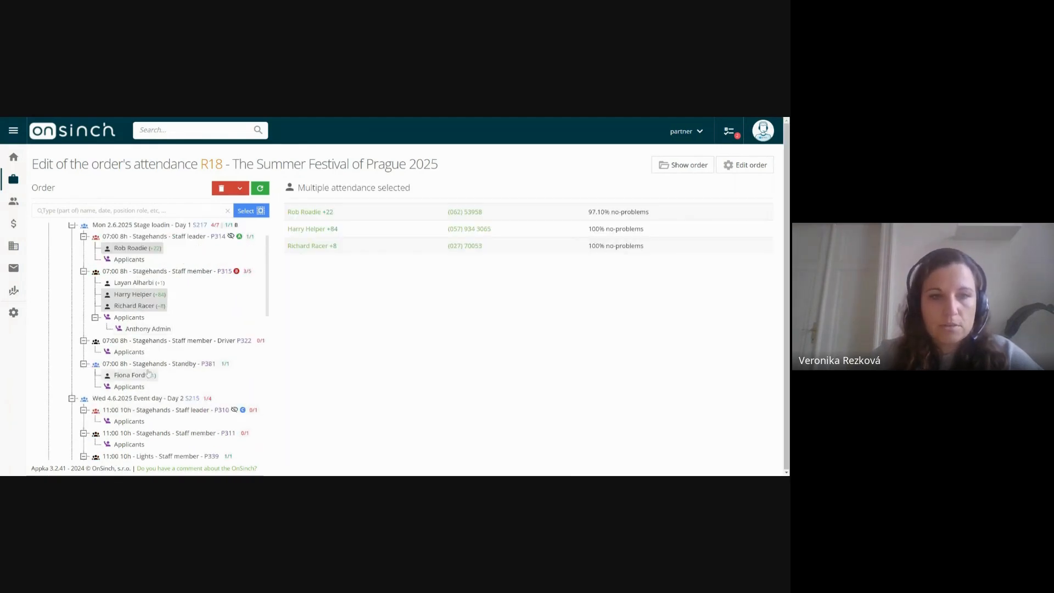
Step: Filter the order by a stagehand's name, sign that person off from all matching Main stage positions, and clear the filter
left_click(226, 211)
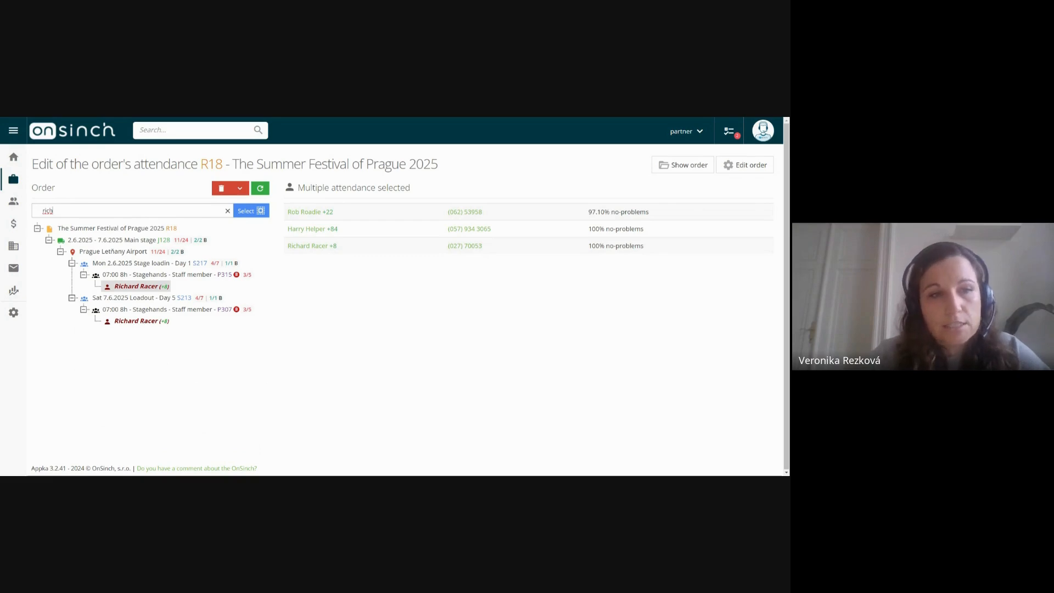
left_click(245, 212)
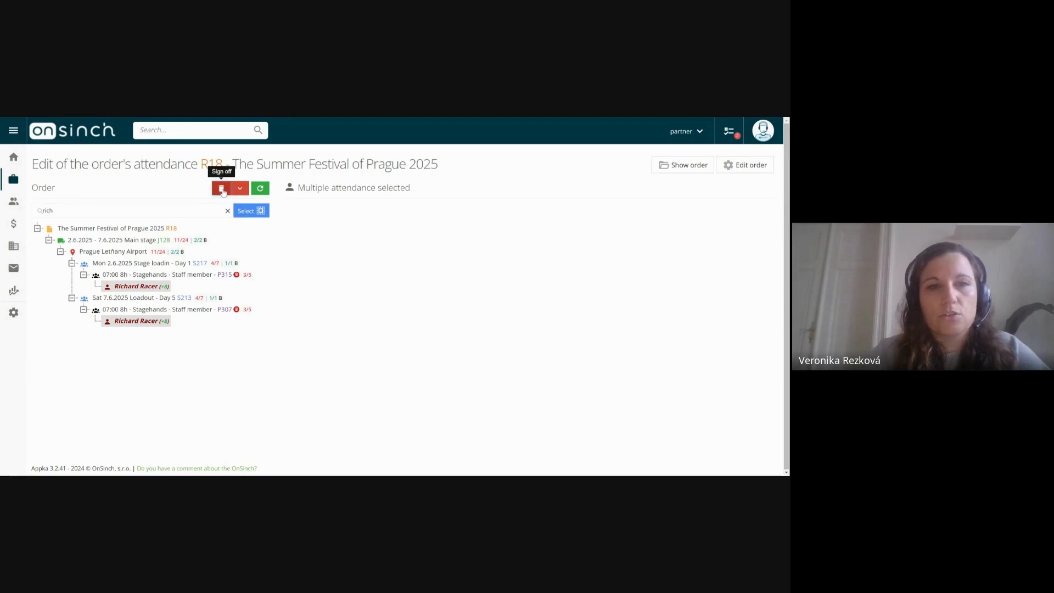
left_click(222, 189)
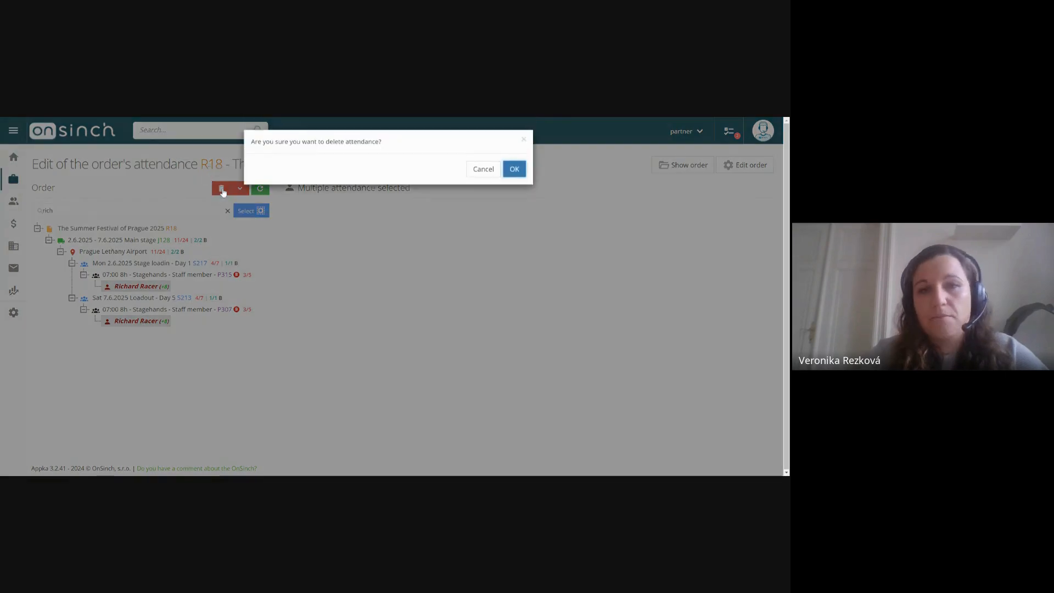
left_click(514, 170)
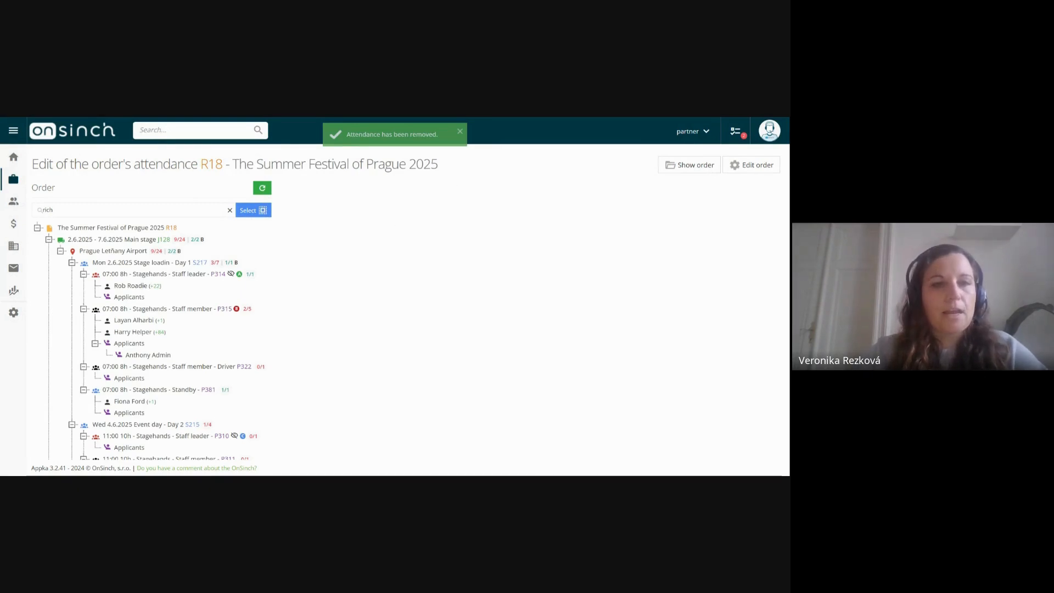
left_click(229, 210)
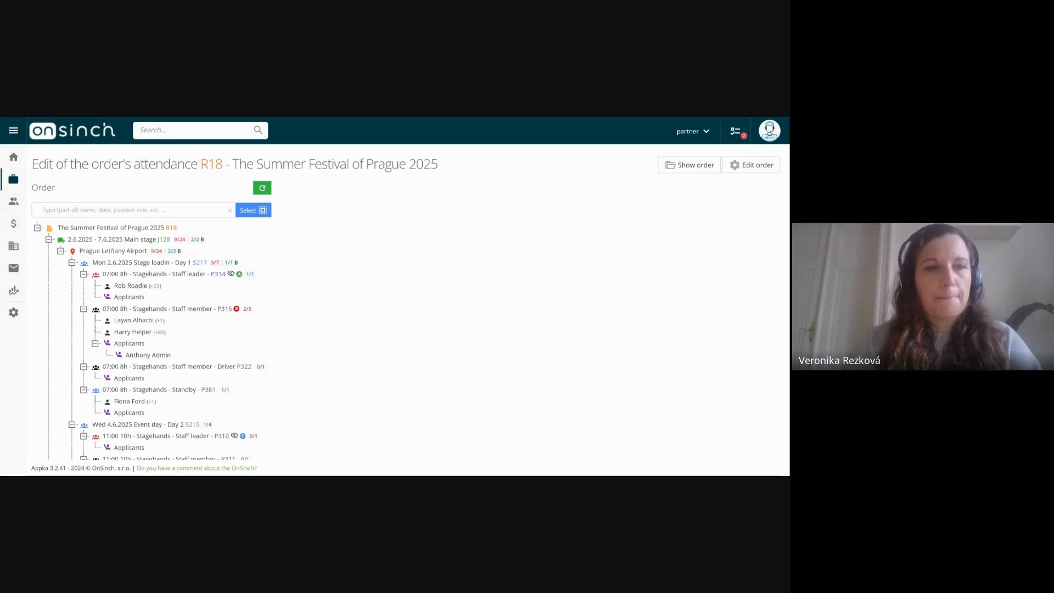
Step: Filter by the Stagehands Standby staff member's name, select all matches, and swap them for another staff member on a 0-hour contract
type("fio")
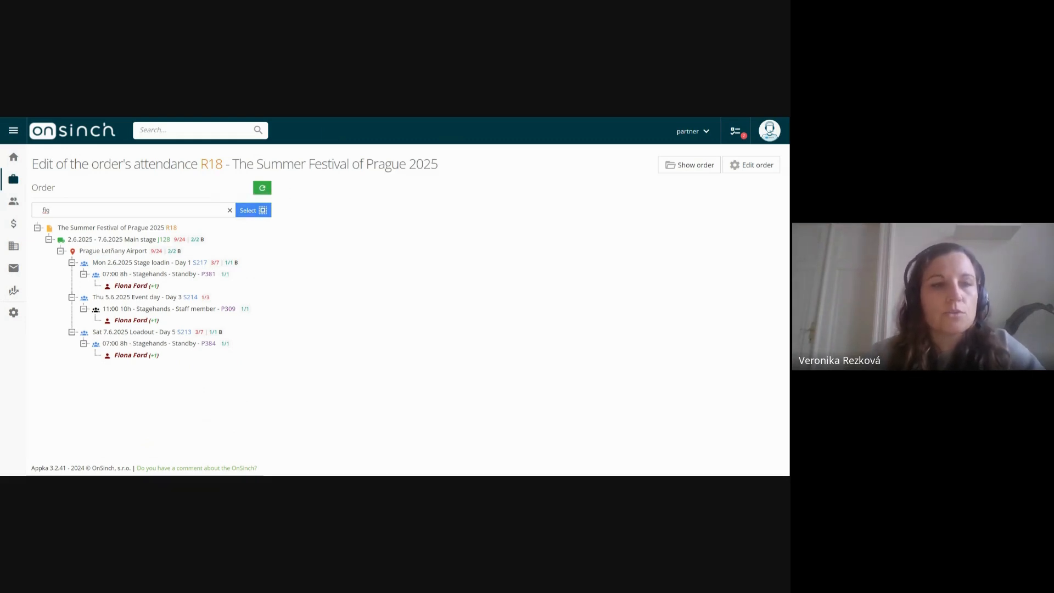
left_click(254, 214)
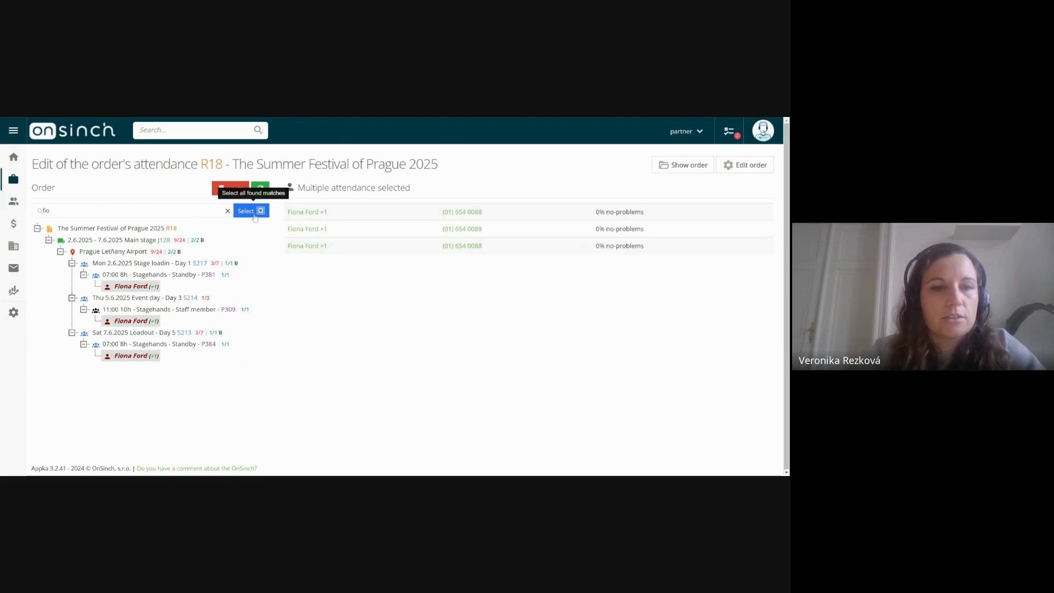
right_click(127, 289)
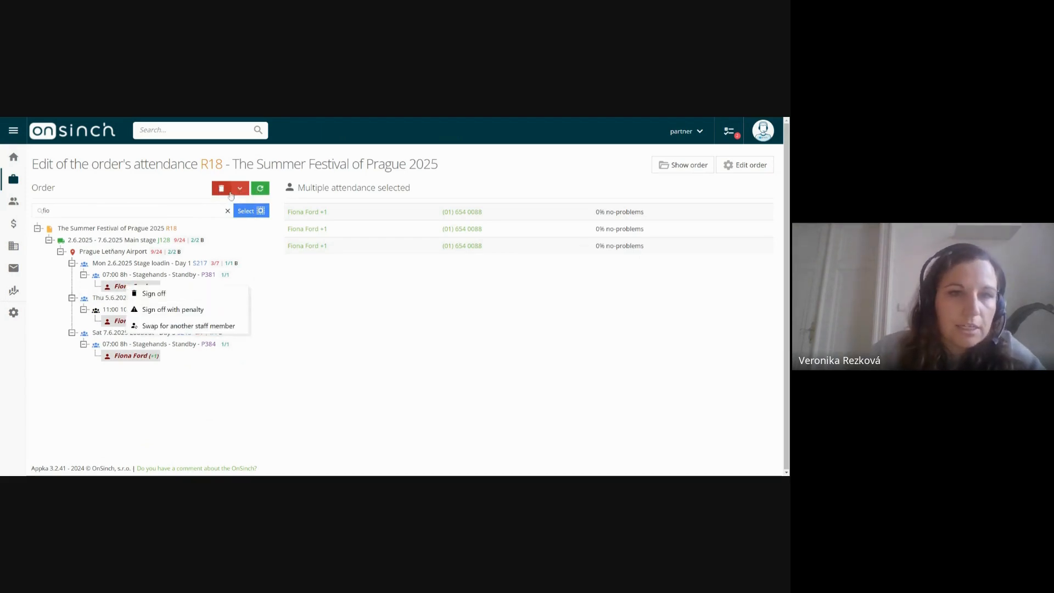
left_click(240, 190)
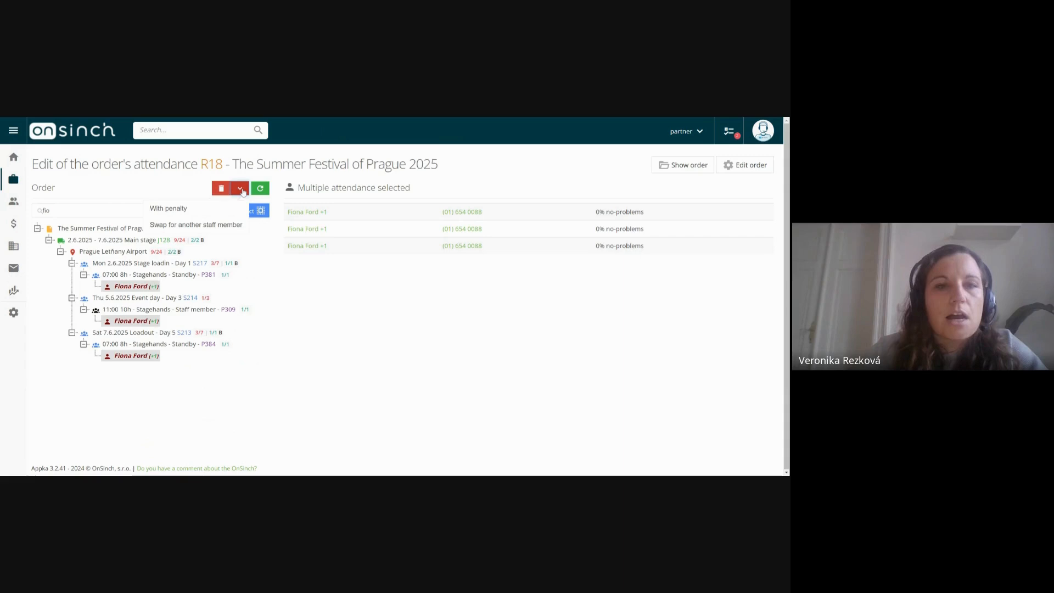
left_click(180, 225)
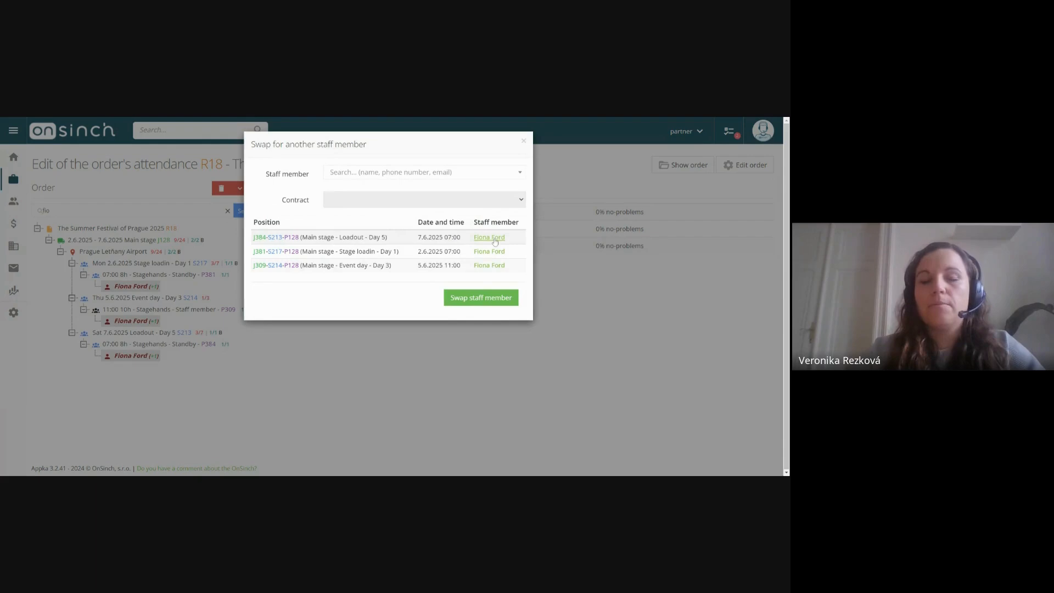
left_click(479, 245)
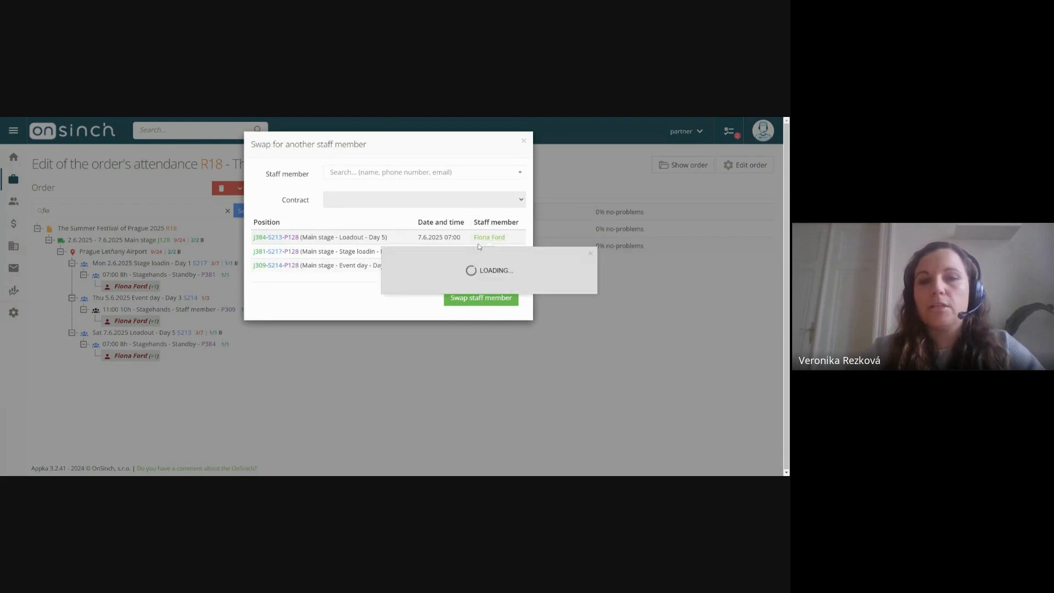
left_click(362, 175)
type("kate")
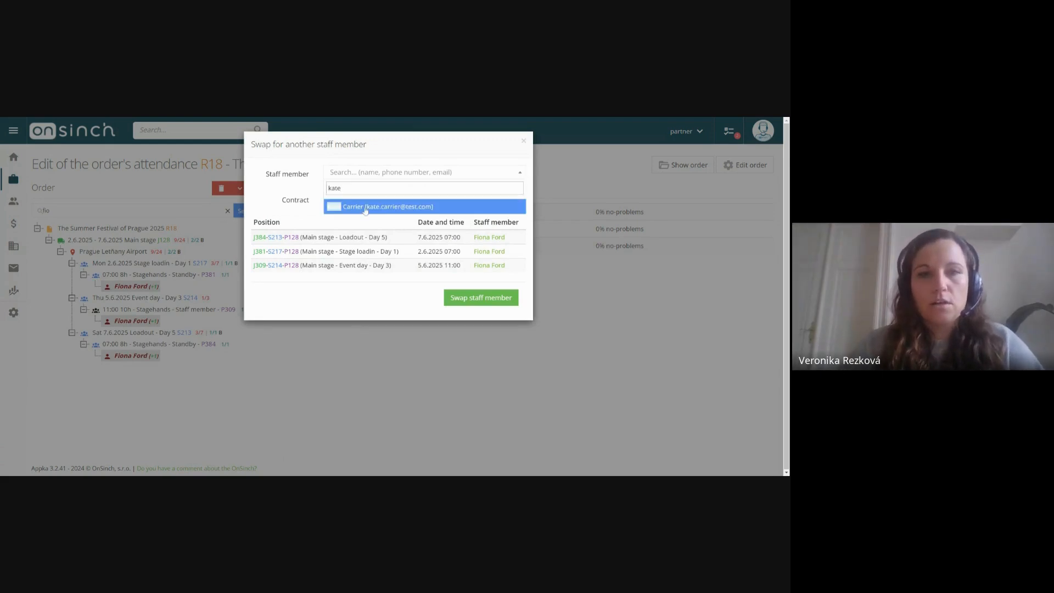
left_click(365, 207)
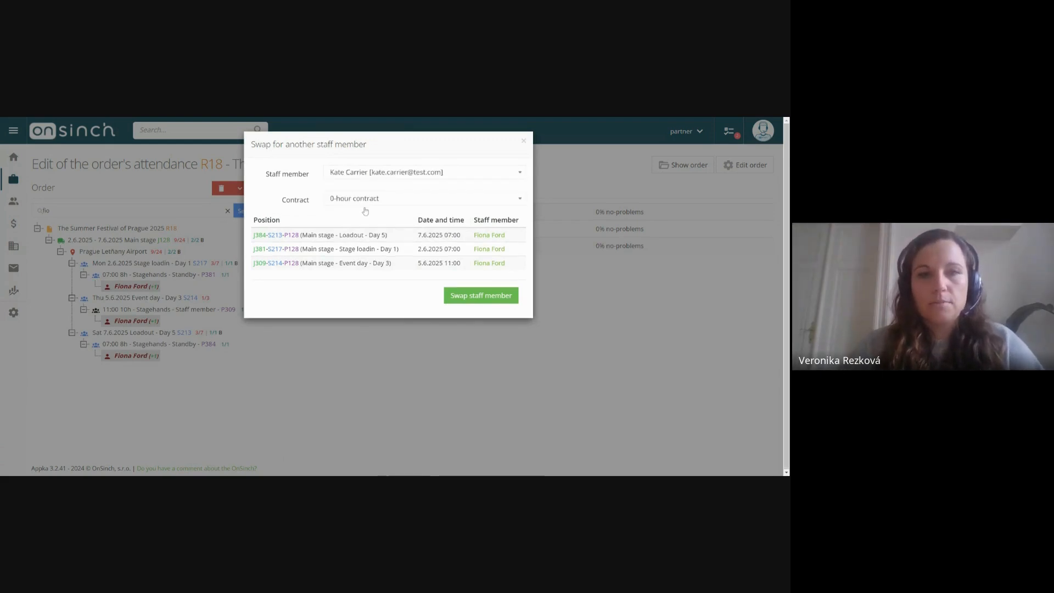
left_click(466, 296)
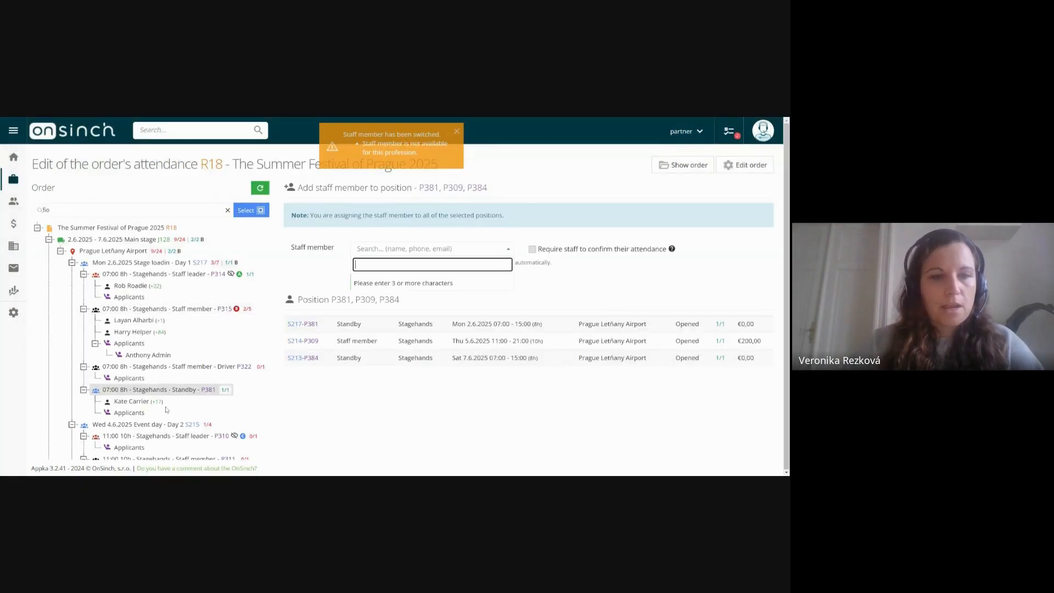
Step: View the replacement's profile under Stage loadin - Day 1, check their positions by filtering on their name, and clear the filter
left_click(134, 401)
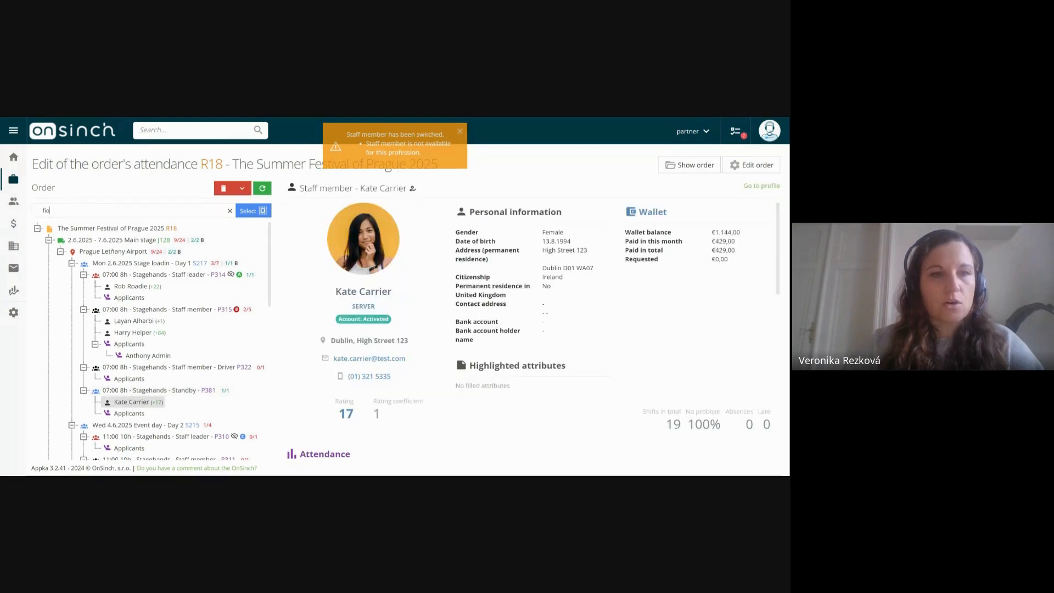
double_click(118, 210)
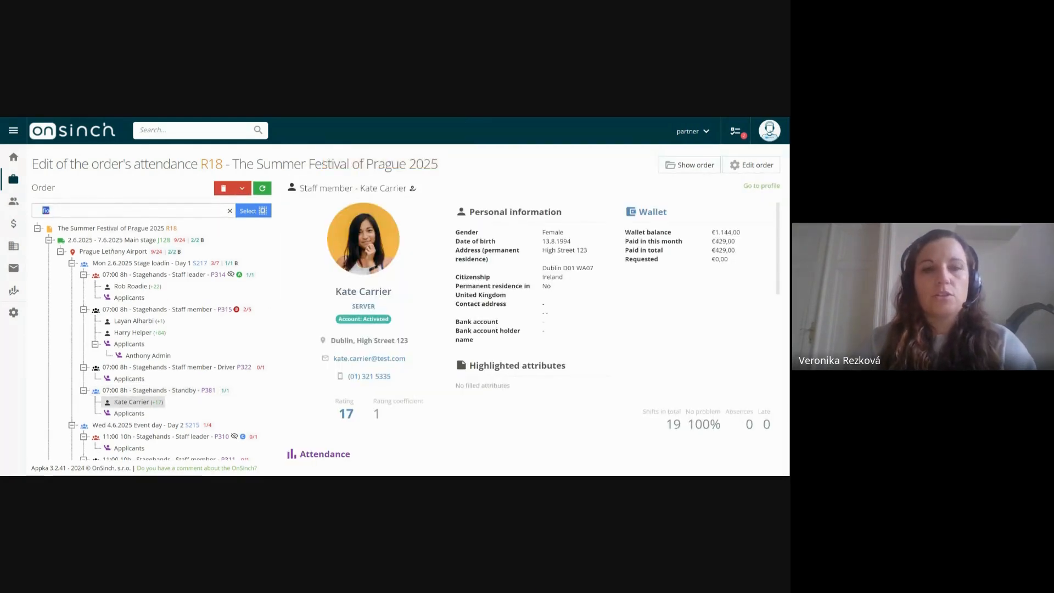
type("kate")
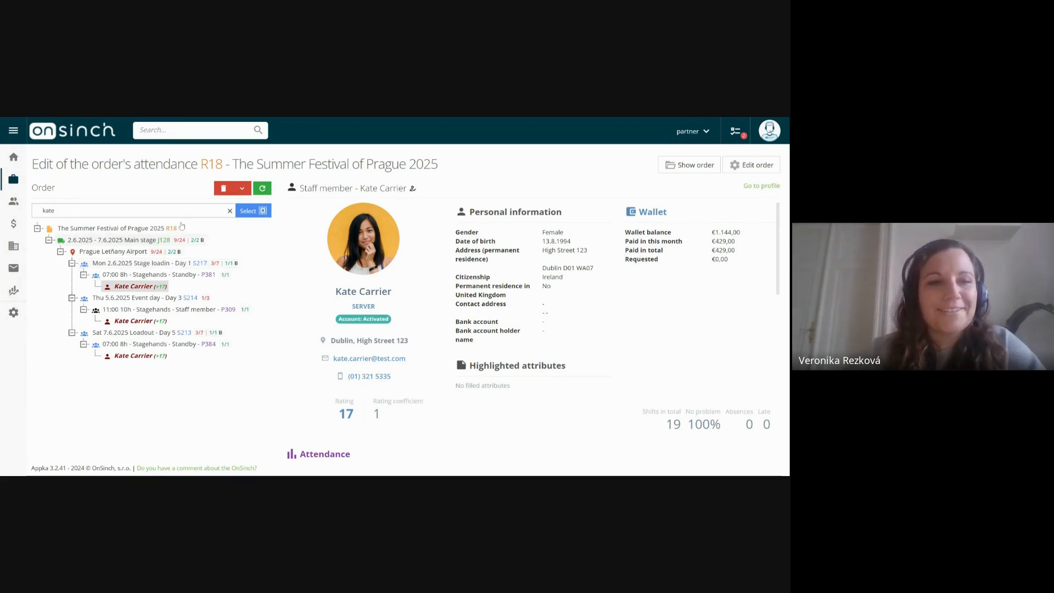
left_click(230, 212)
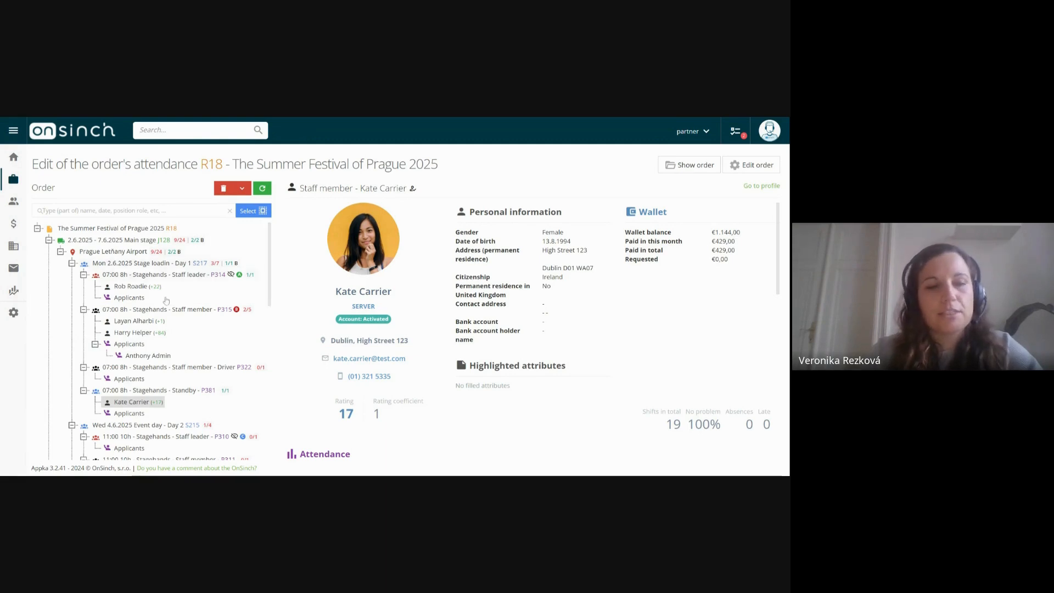
Step: In Stage loadin - Day 1, move the Stagehands staff leader to staff member position P315 and a P315 staff member to leader position P314
left_click(131, 287)
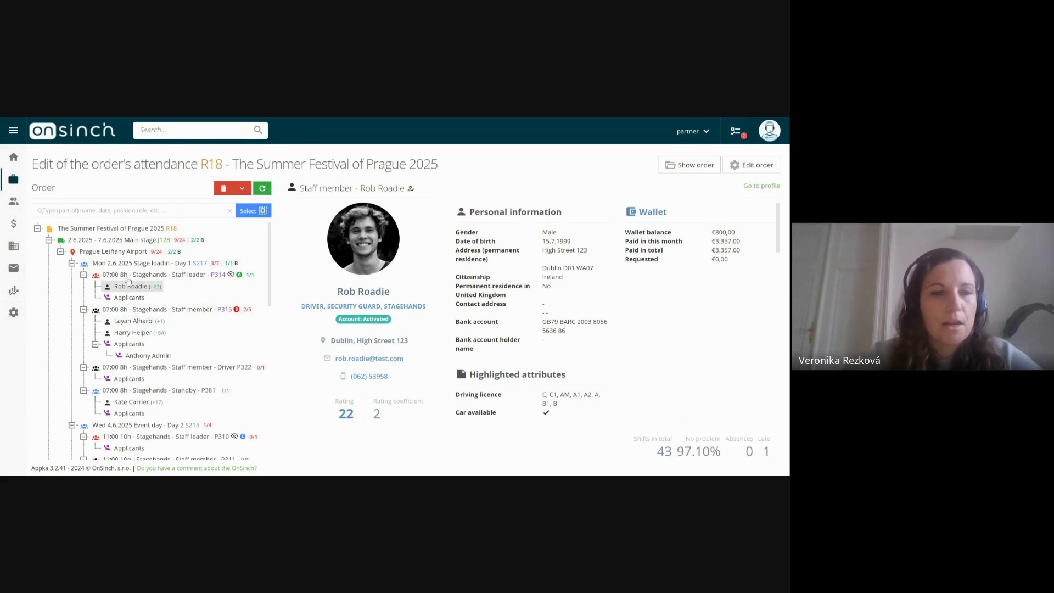
left_click(132, 332)
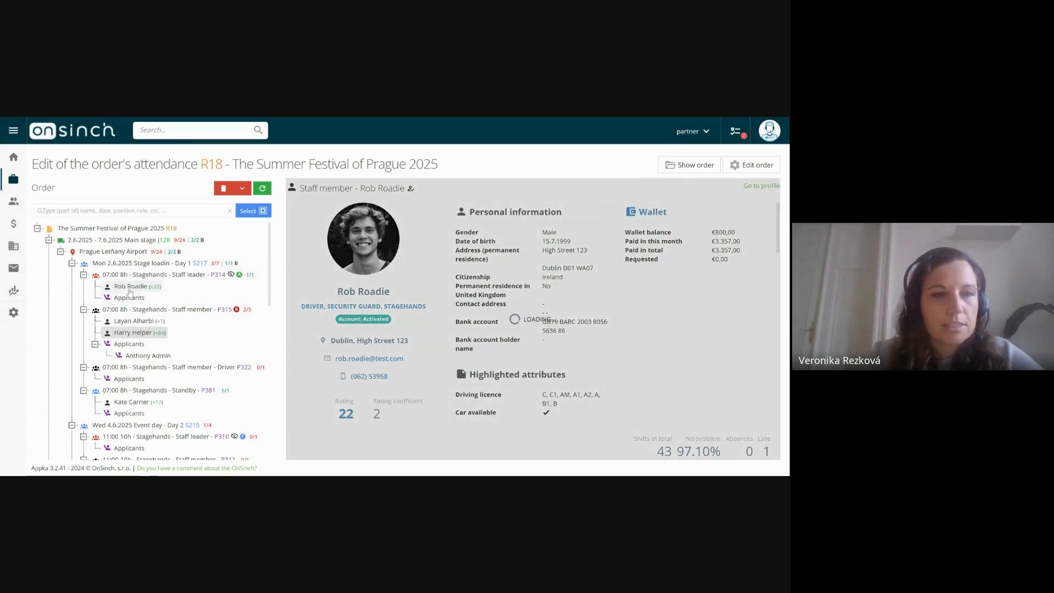
left_click(130, 289)
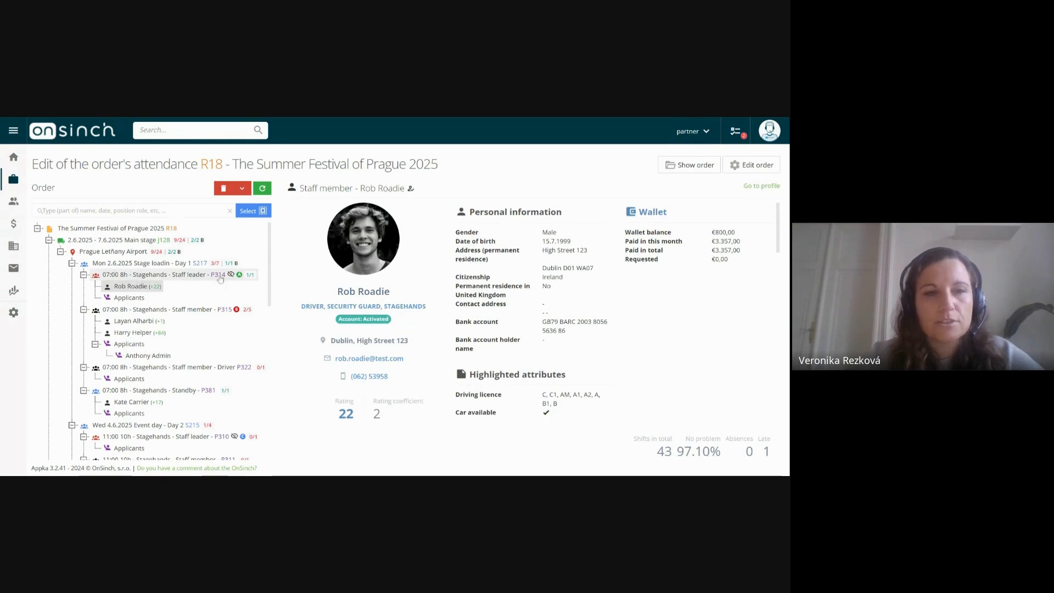
scroll(532, 331, "down", 3)
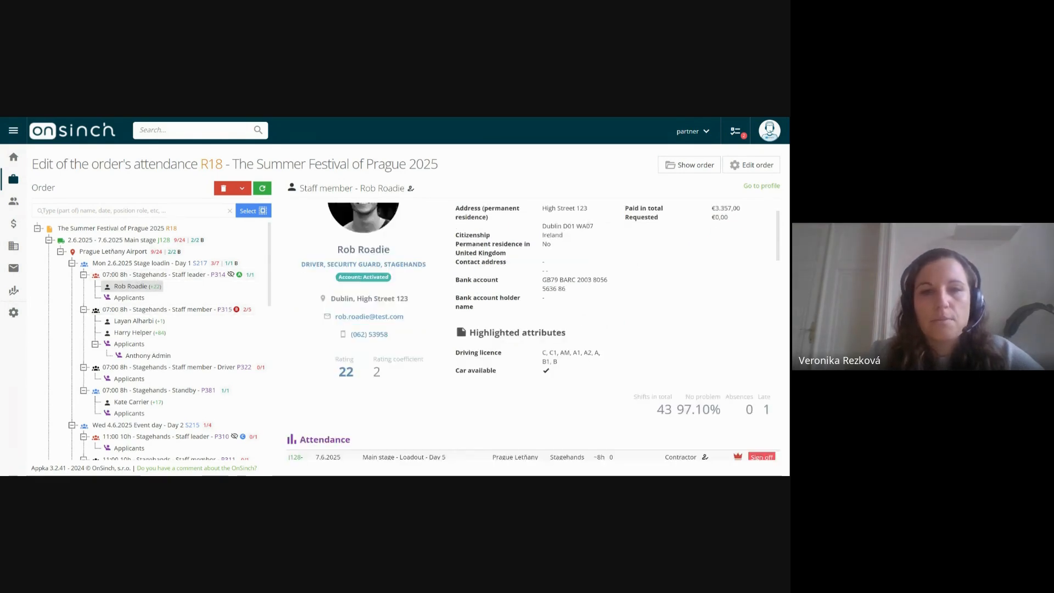
scroll(358, 291, "down", 2)
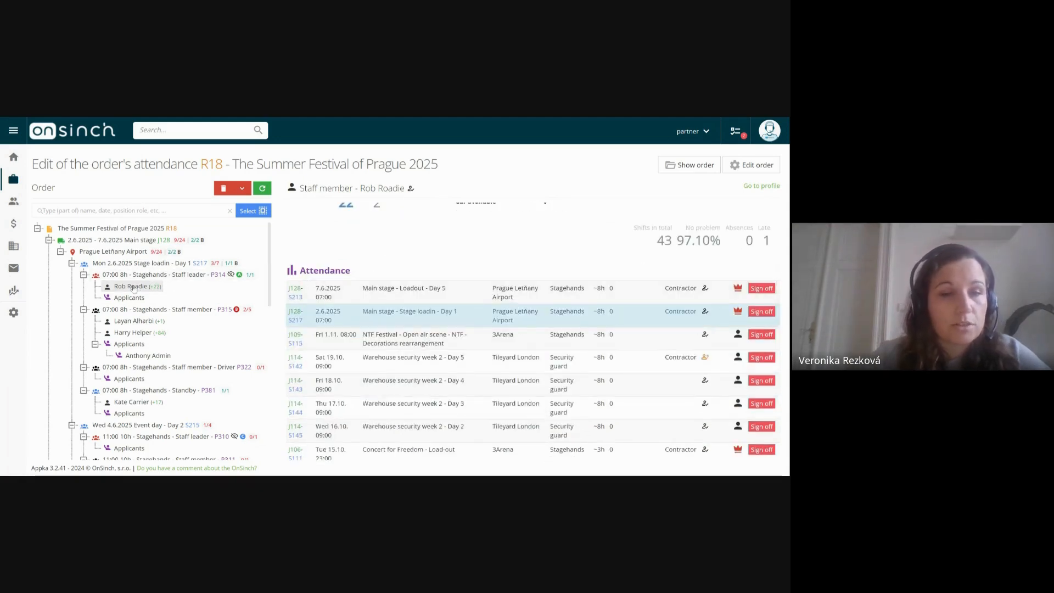
left_click_drag(126, 289, 134, 315)
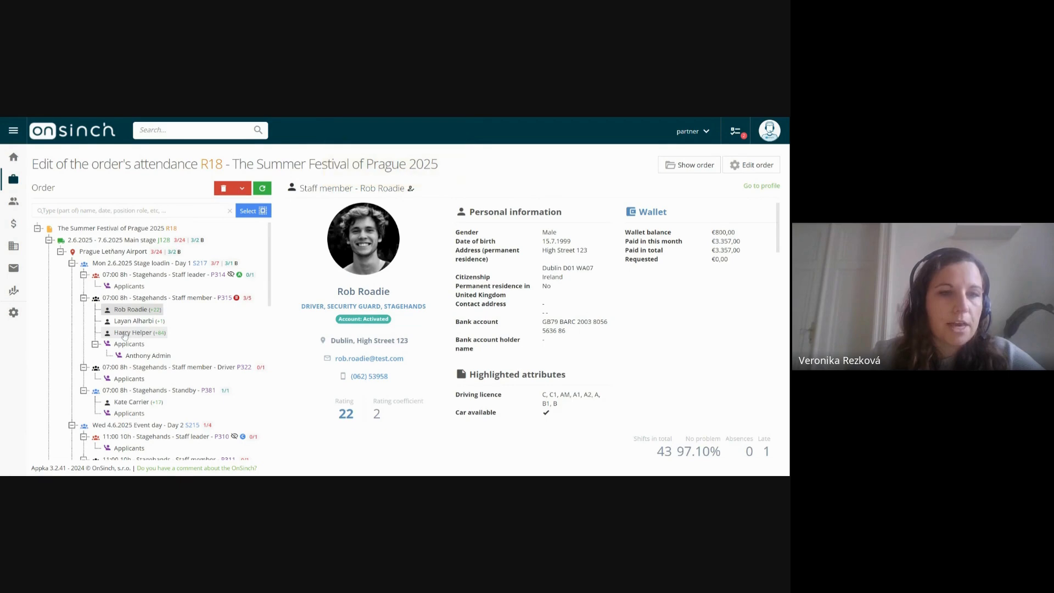
left_click_drag(127, 334, 136, 284)
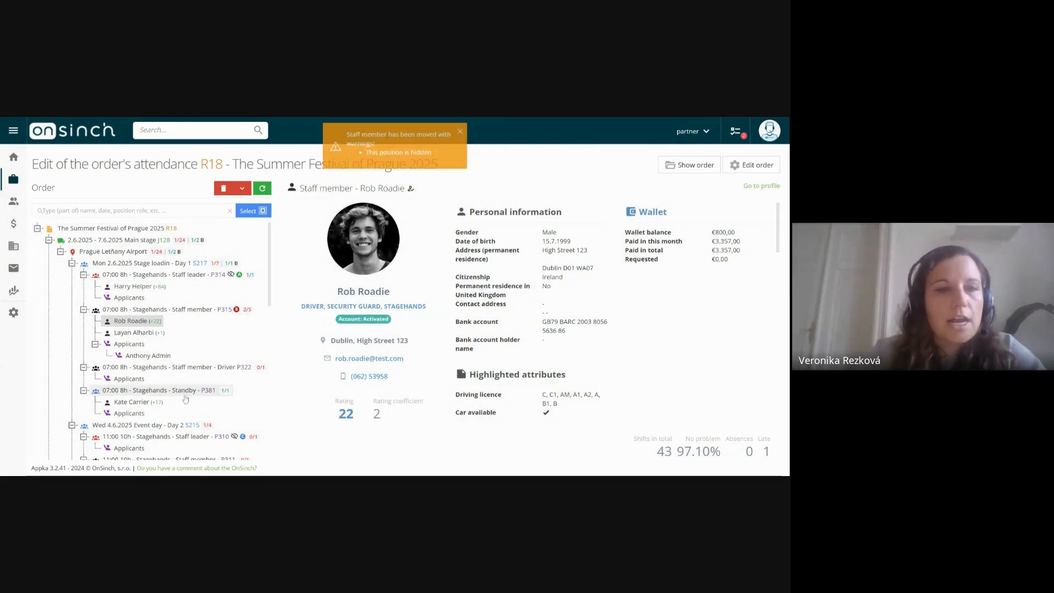
Step: Move the first staff member of Entrance accreditation's Hostess position P436 to Lights position P339 in Main stage's Event day - Day 2, and dismiss the notification
scroll(198, 333, "down", 10)
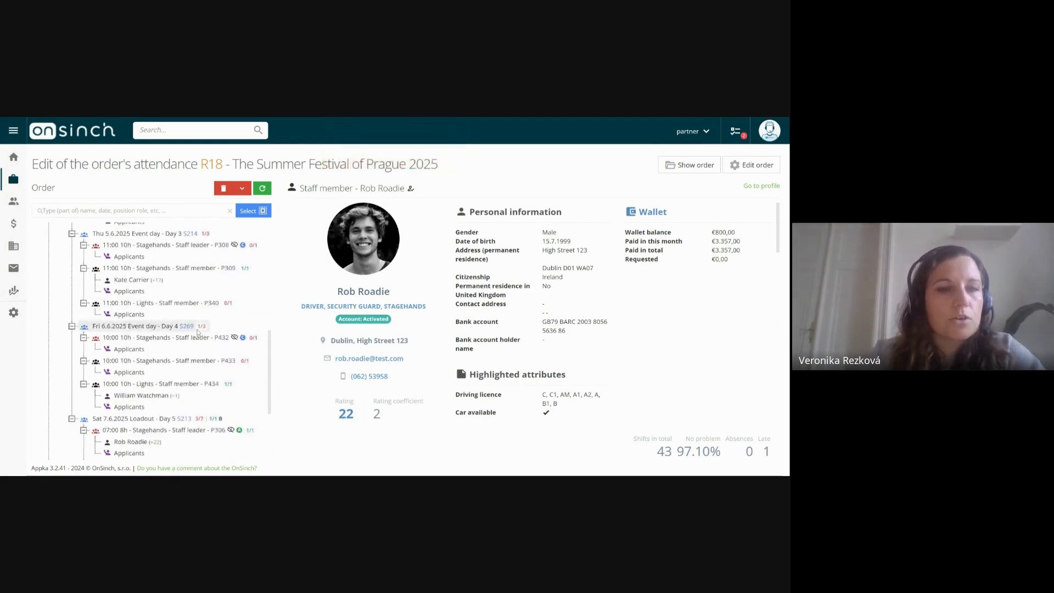
left_click(49, 449)
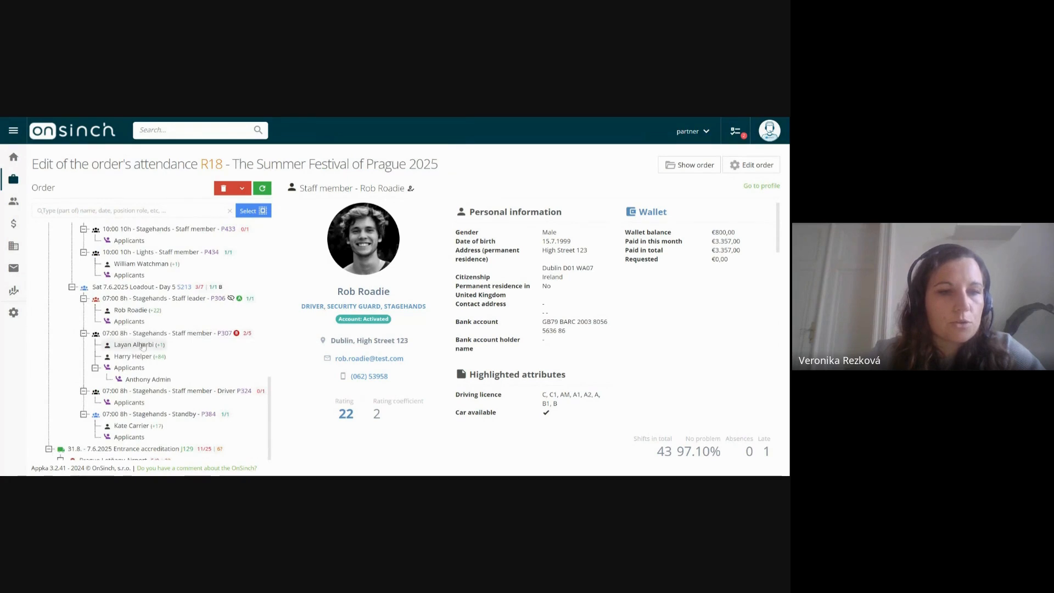
scroll(149, 344, "down", 5)
scroll(150, 344, "up", 3)
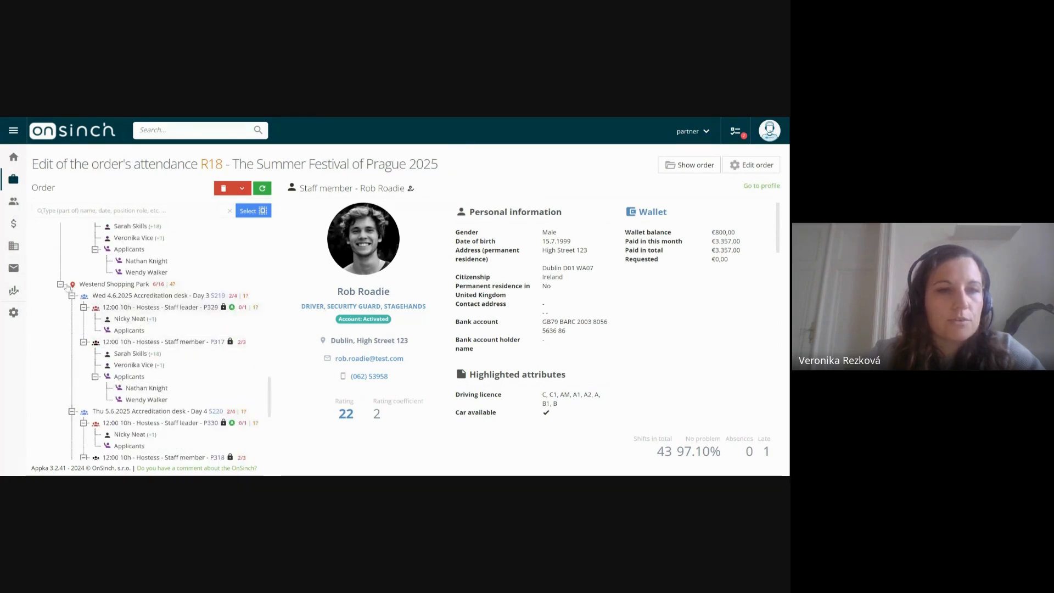
scroll(107, 313, "up", 3)
scroll(104, 311, "up", 3)
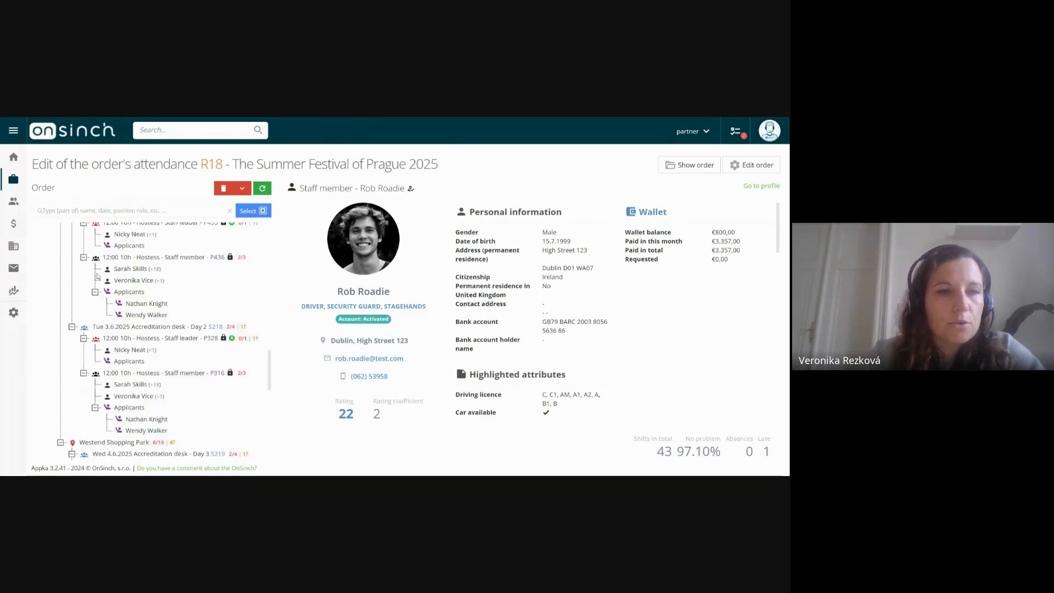
left_click_drag(125, 272, 132, 303)
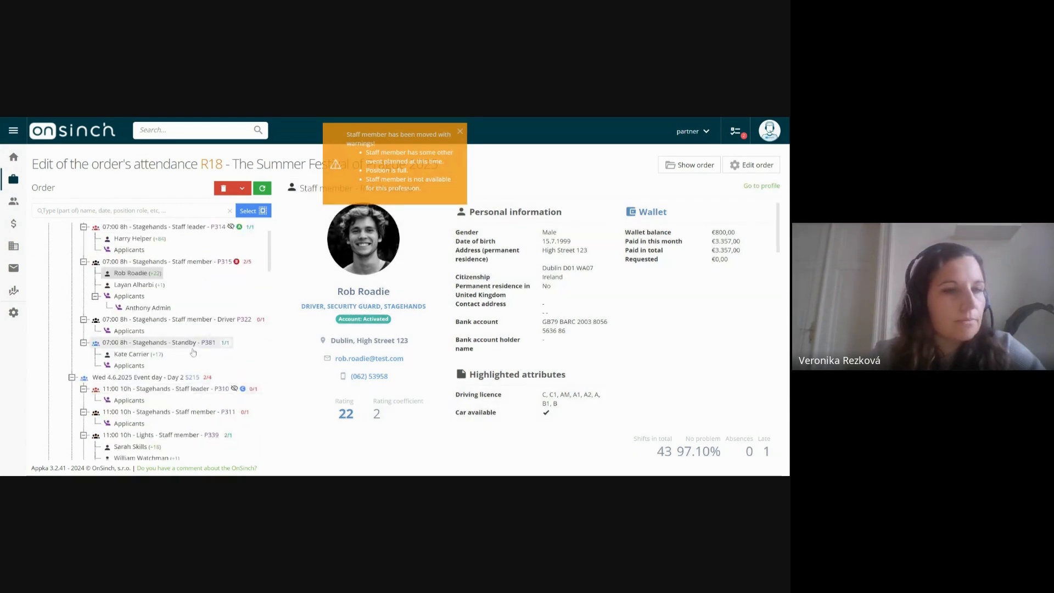
scroll(193, 353, "up", 2)
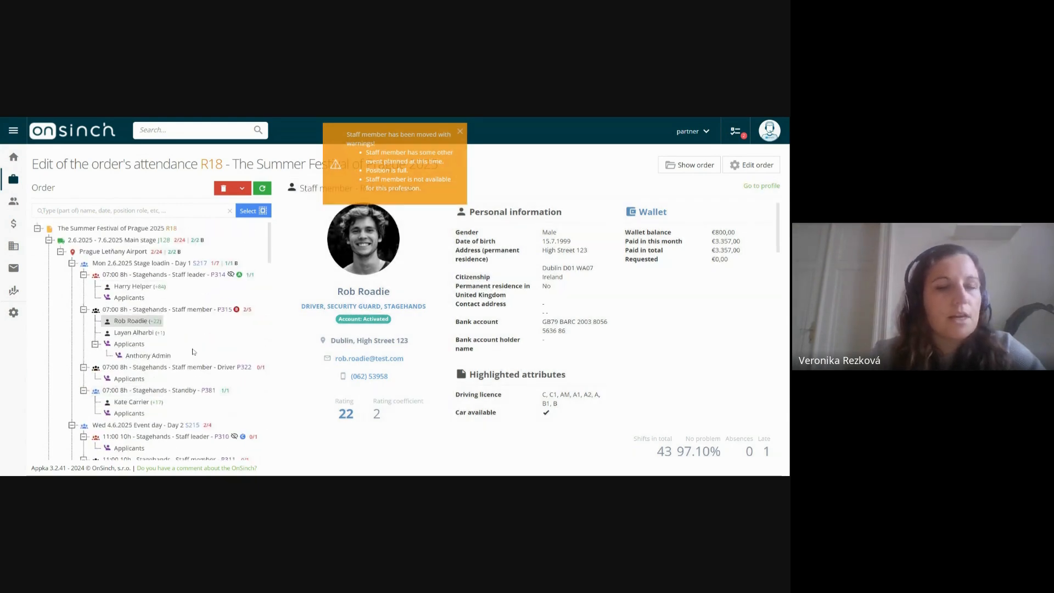
left_click(459, 131)
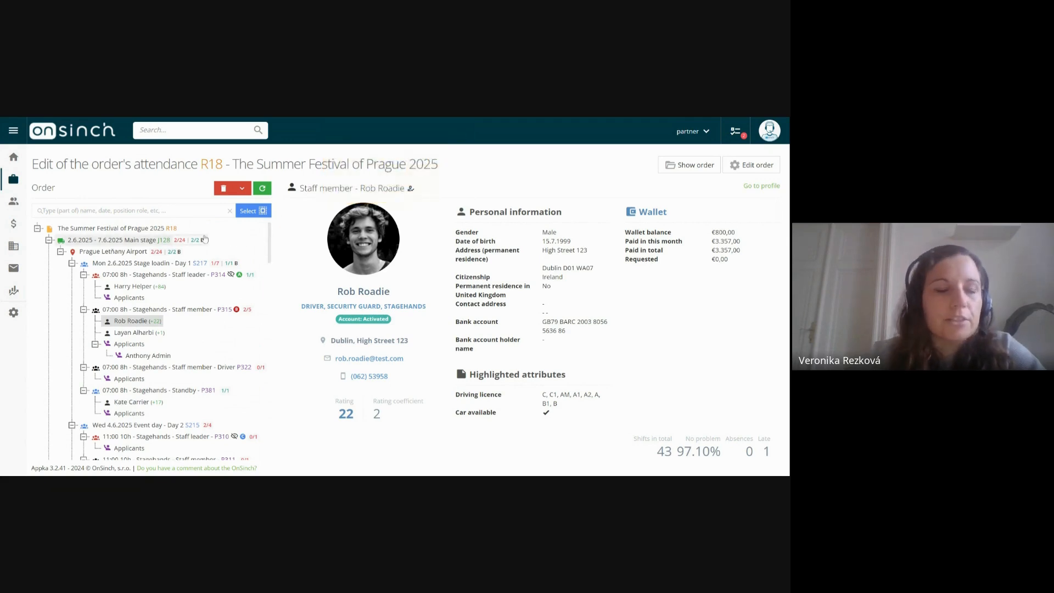
Step: View the staff members and applicants of Stagehands positions P314 and P315 in Stage loadin - Day 1, including the P315 applicant's profile
left_click(128, 299)
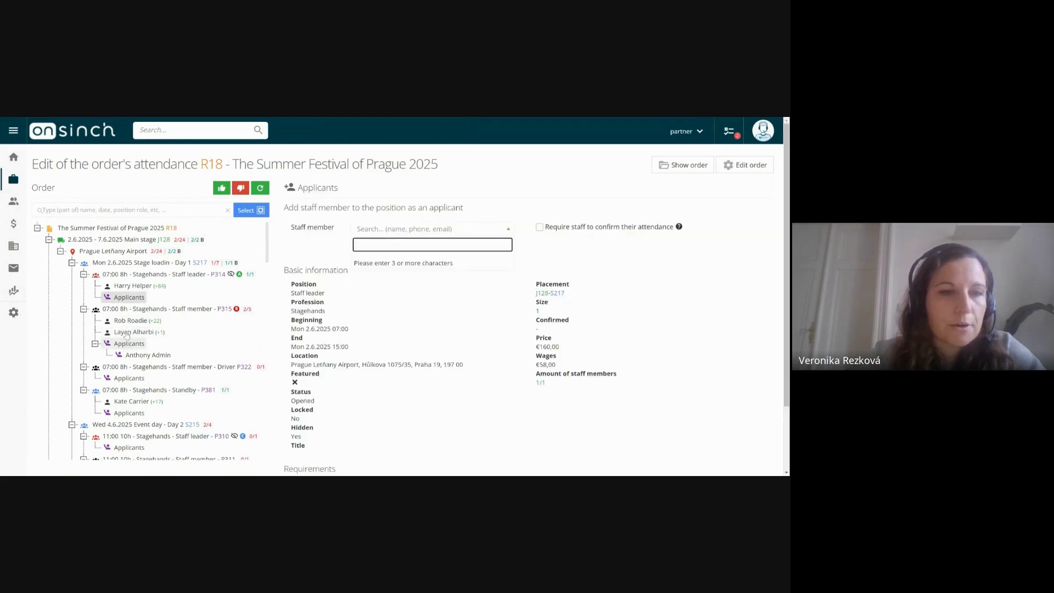
left_click(140, 310)
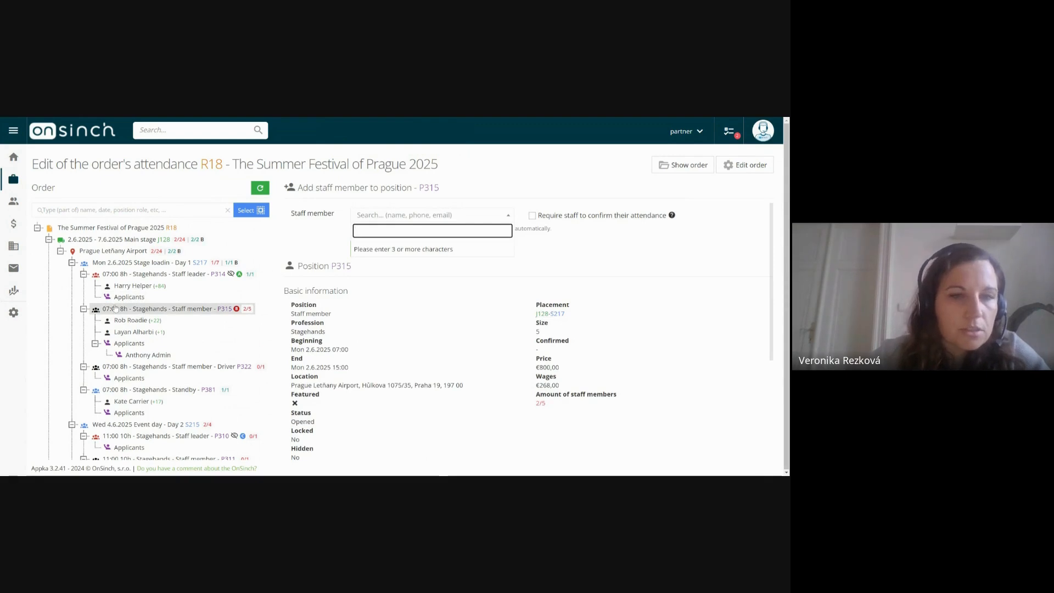
left_click(140, 322)
left_click(140, 335)
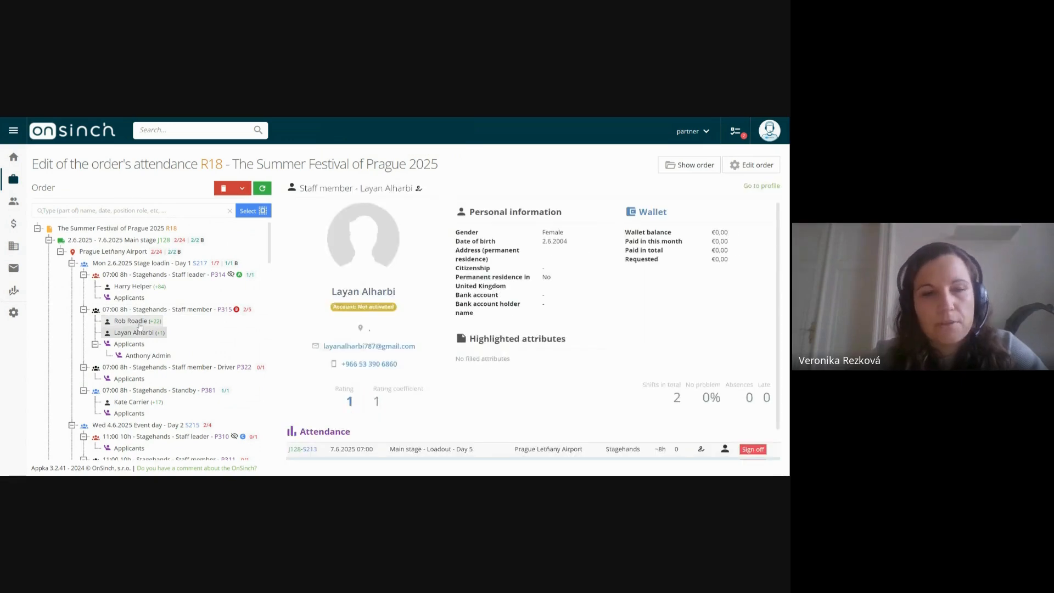
left_click(140, 322)
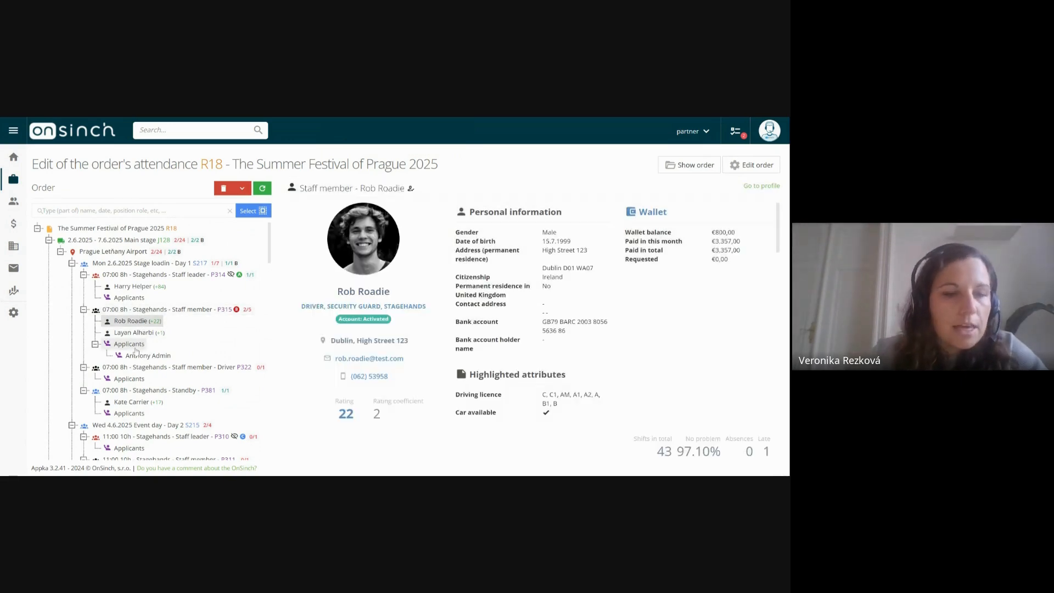
left_click(132, 344)
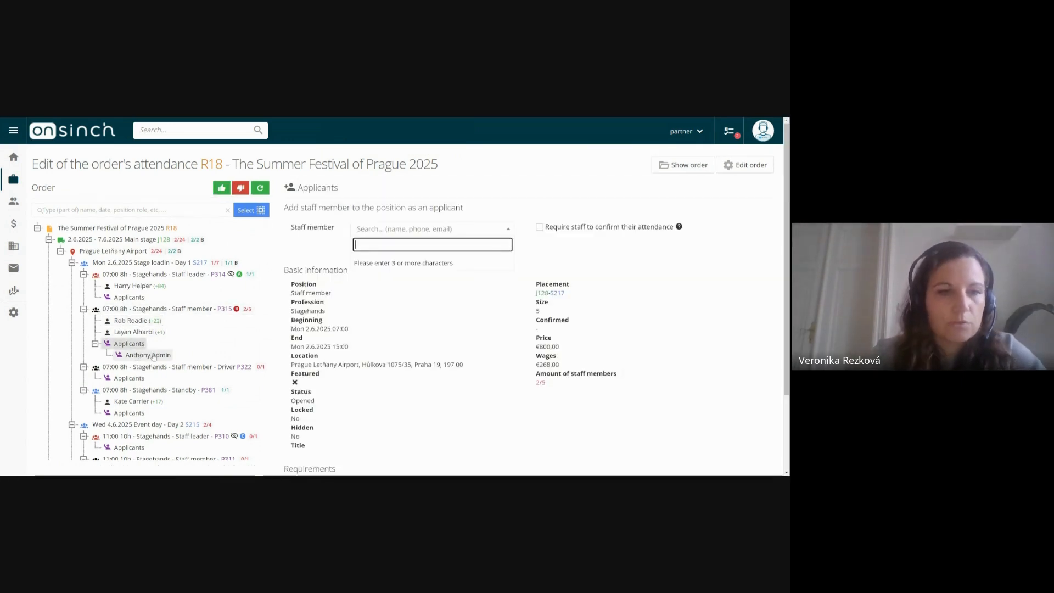
left_click(153, 355)
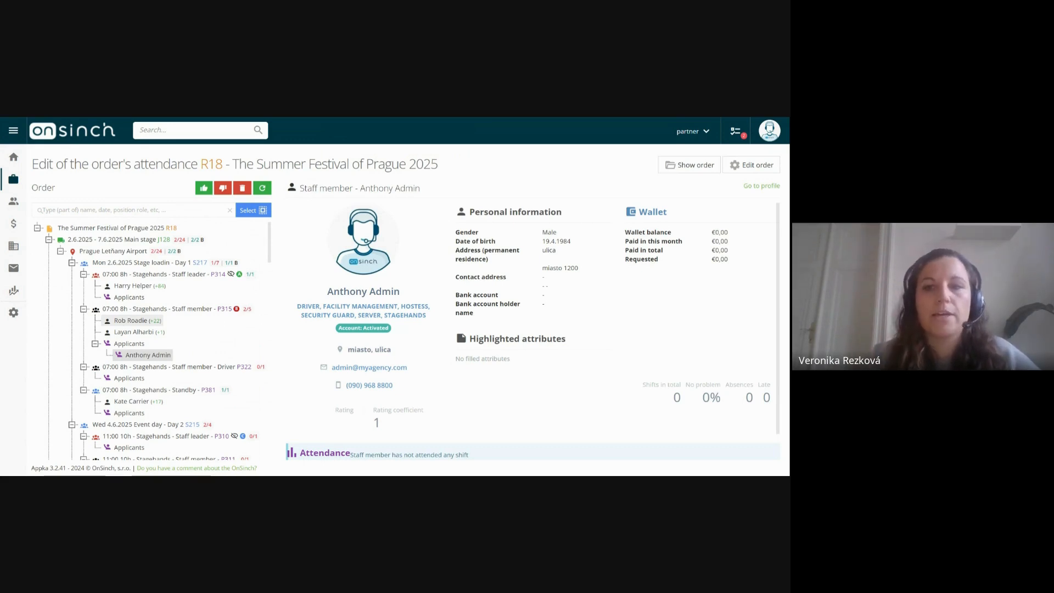
mouse_move(20, 177)
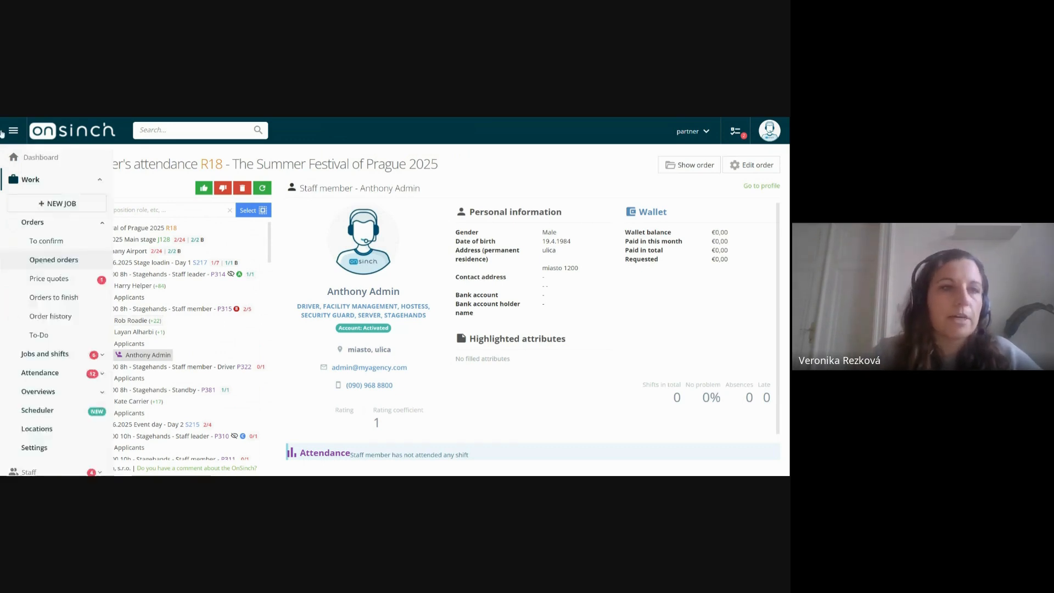
left_click(52, 376)
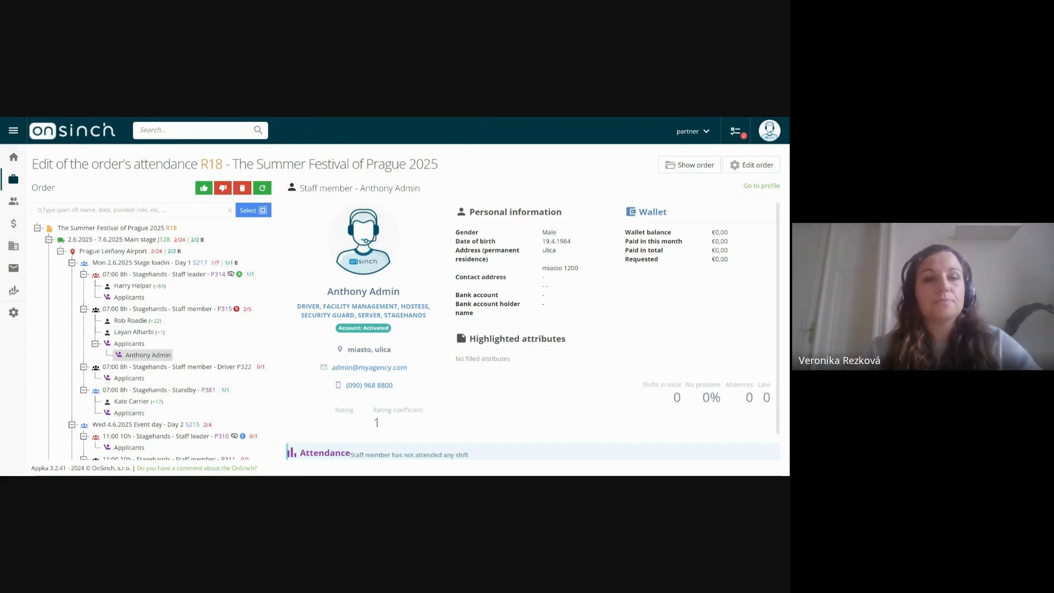
Step: Approve the P315 applicant of Stage loadin - Day 1 in all grouped positions and select them among the position's staff members
left_click(147, 356)
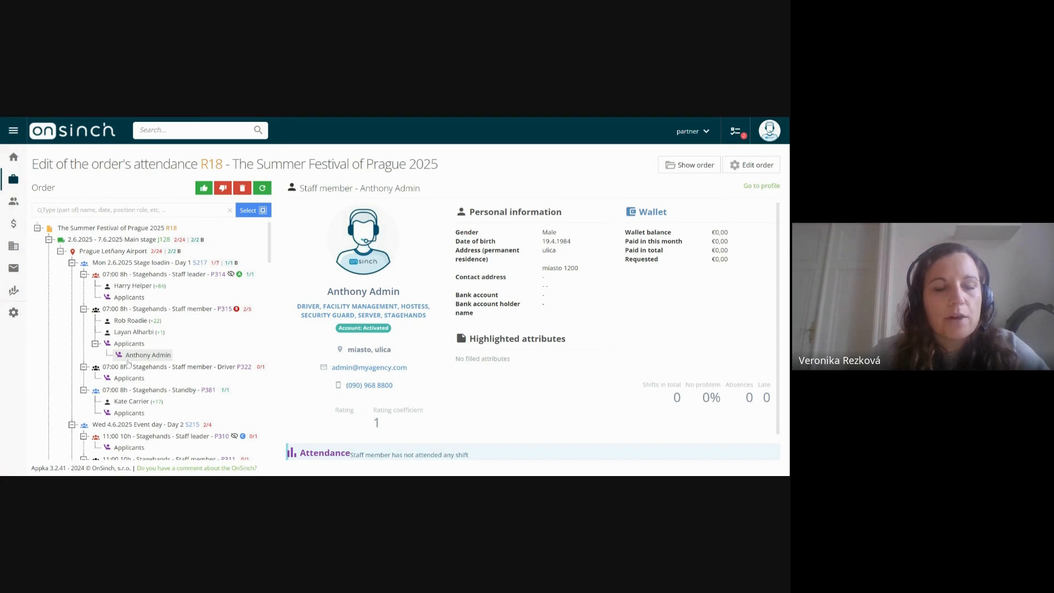
right_click(130, 359)
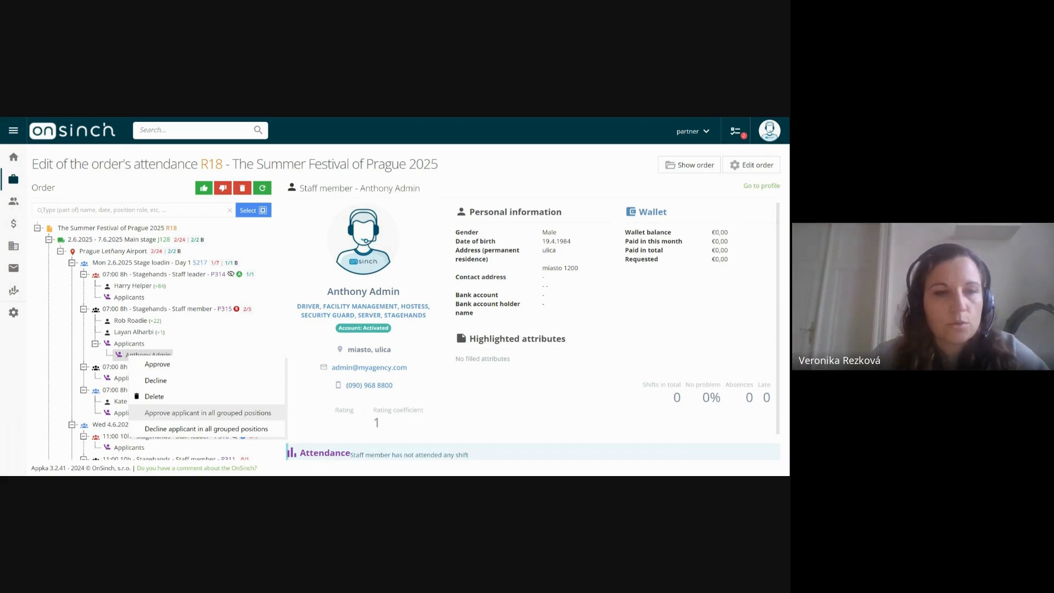
left_click(233, 415)
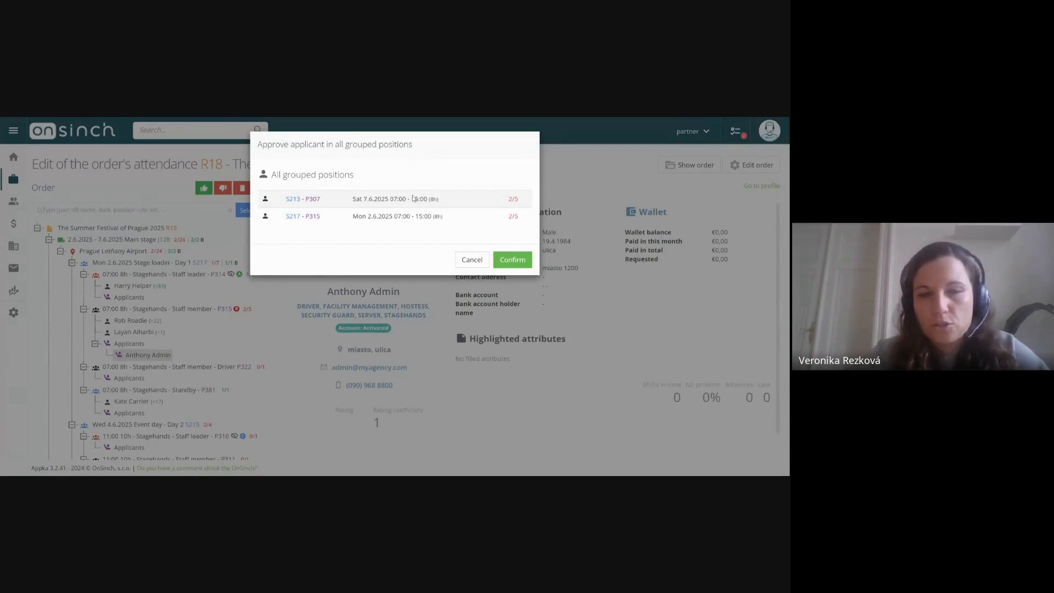
left_click(513, 259)
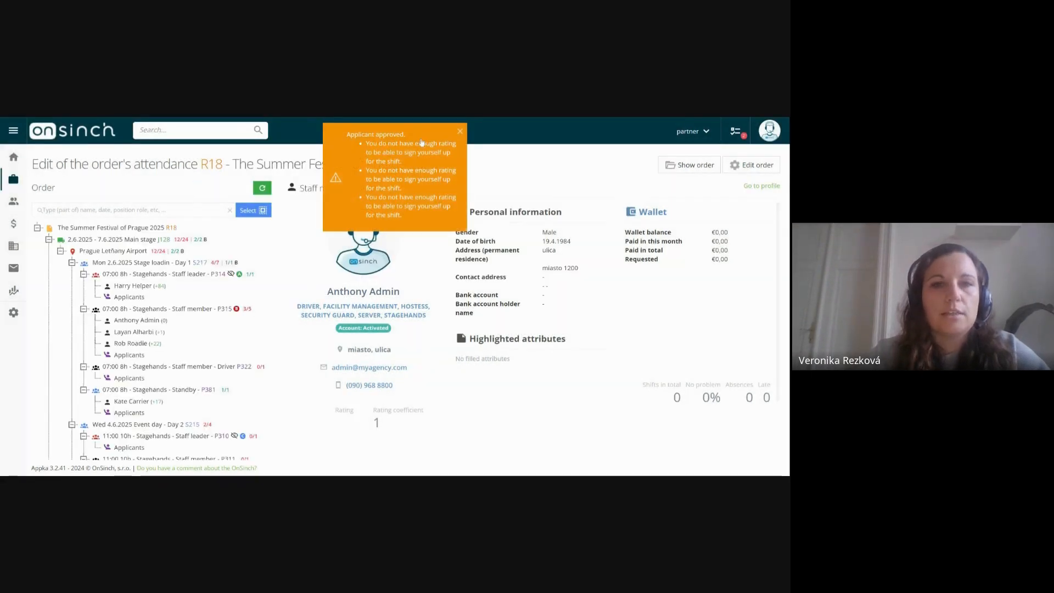
scroll(234, 260, "down", 1)
scroll(235, 260, "down", 1)
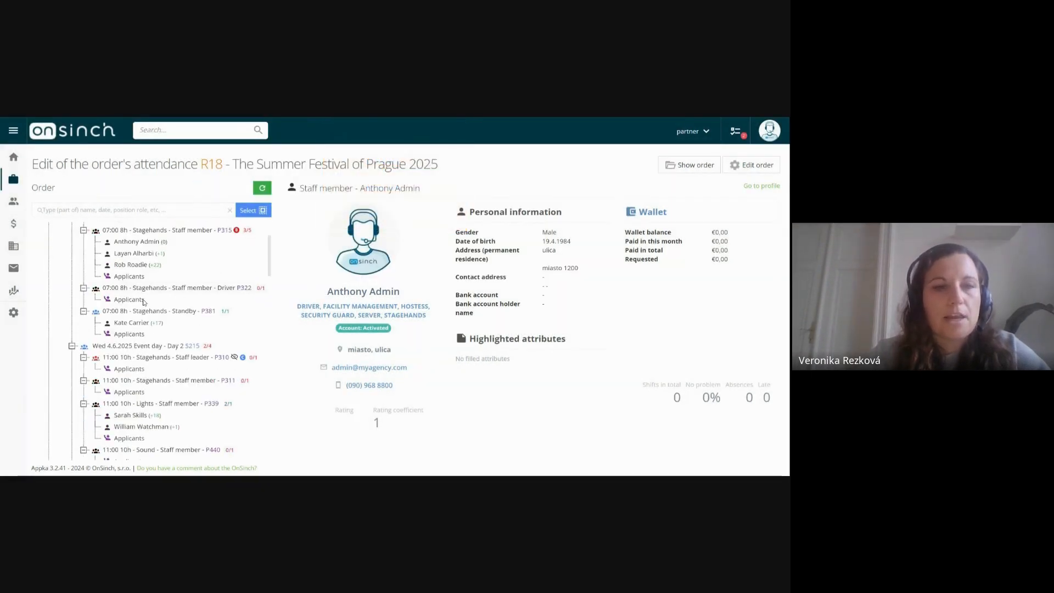
left_click(138, 243)
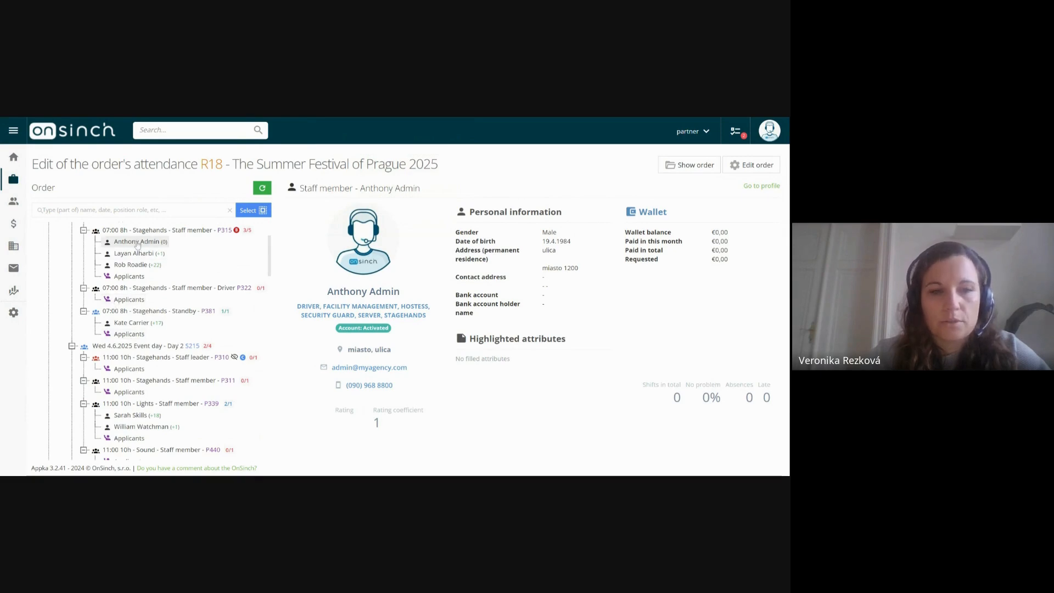
Step: Add the staff member from Standby position P381 to Stagehands position P315 as an applicant on a 0-hour contract
left_click(134, 277)
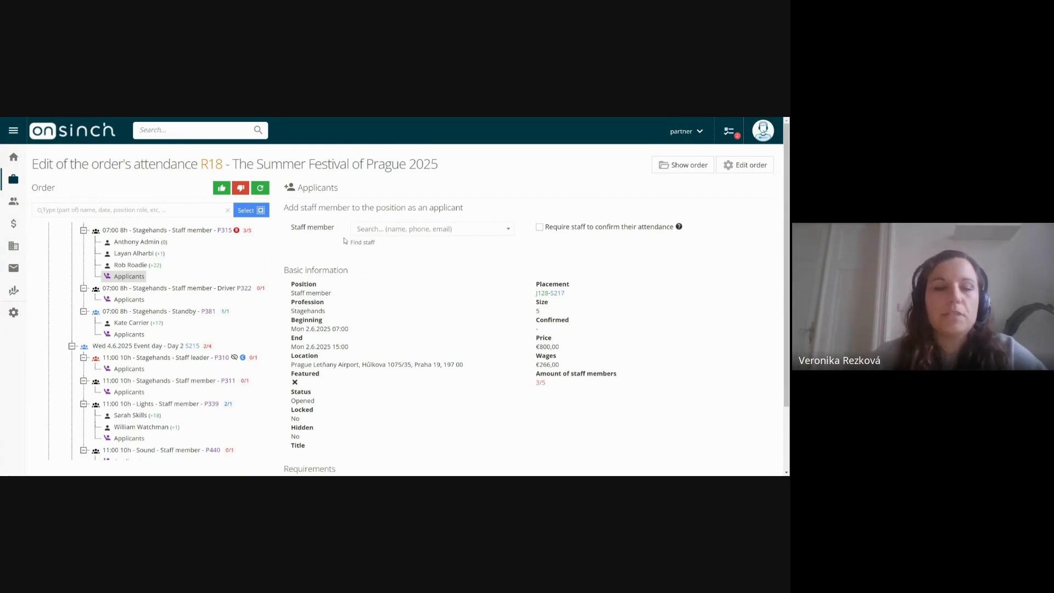
left_click(387, 233)
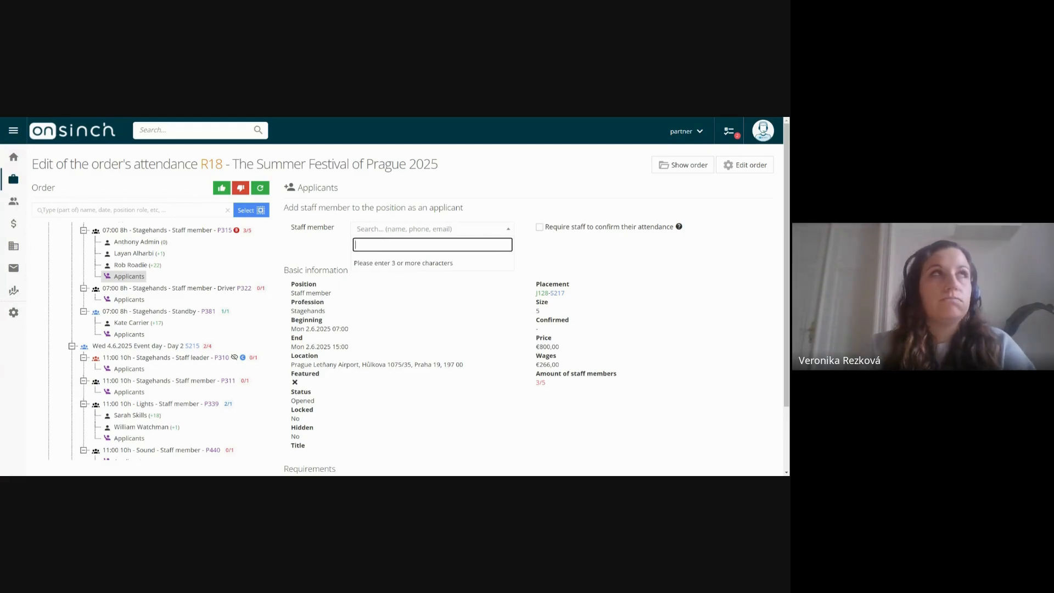
type("kate")
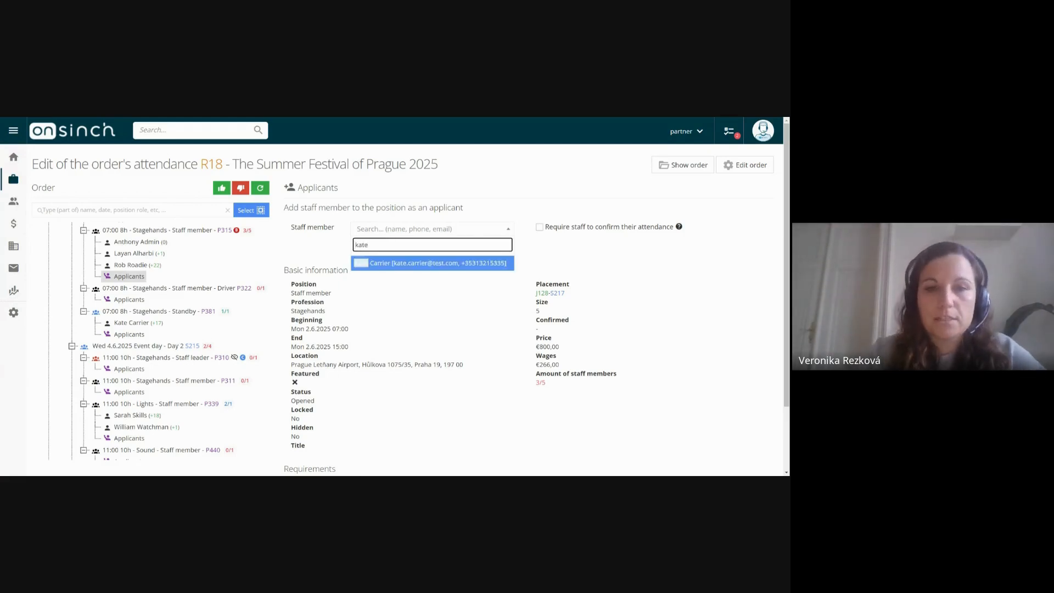
left_click(385, 263)
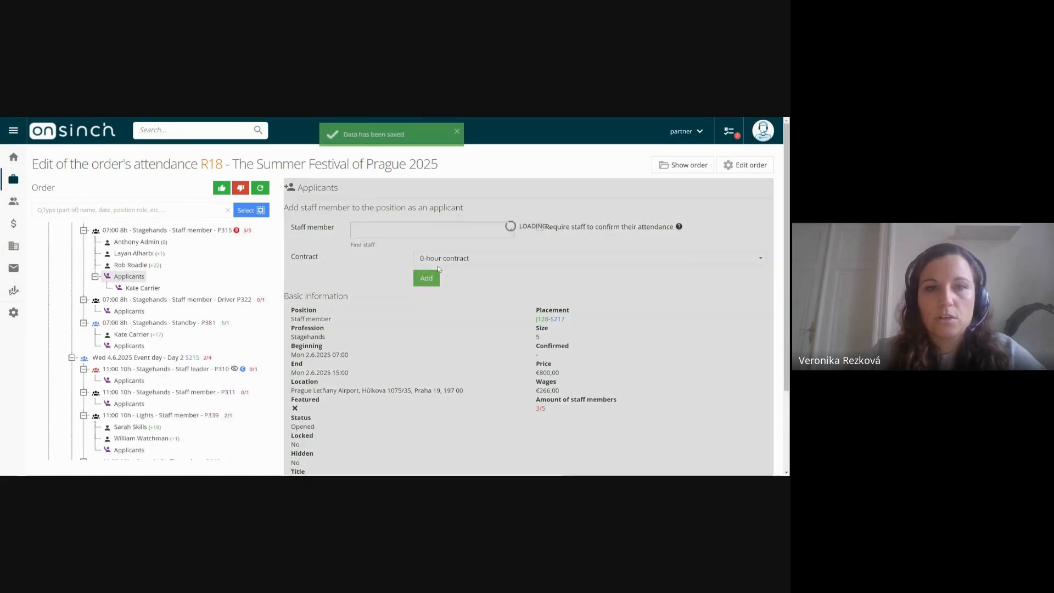
Step: Move the new P315 applicant to the applicants of Stagehands position P311 in Event day - Day 2
left_click(134, 288)
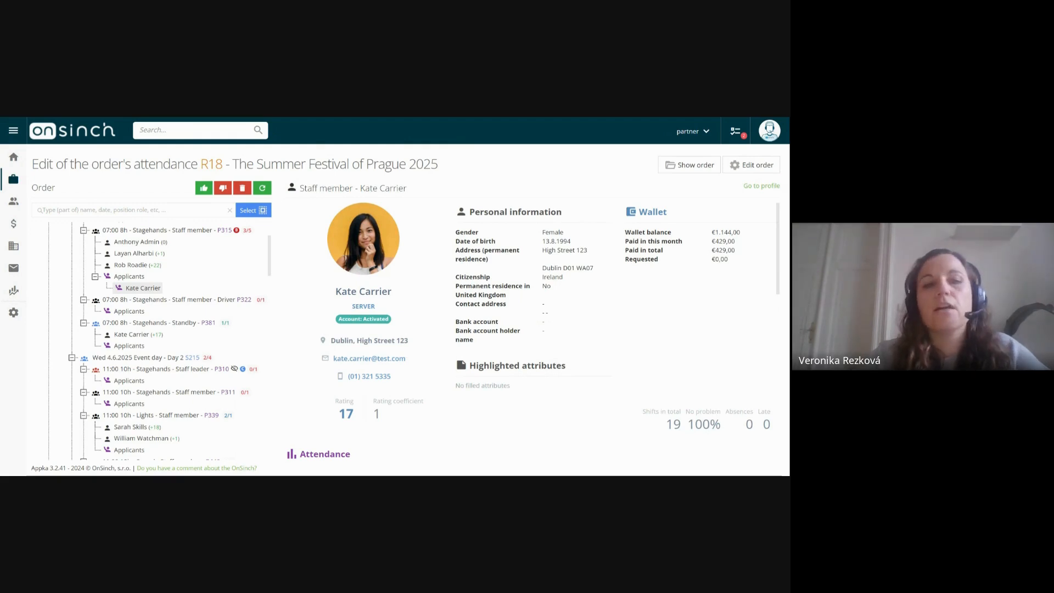
left_click_drag(137, 289, 133, 404)
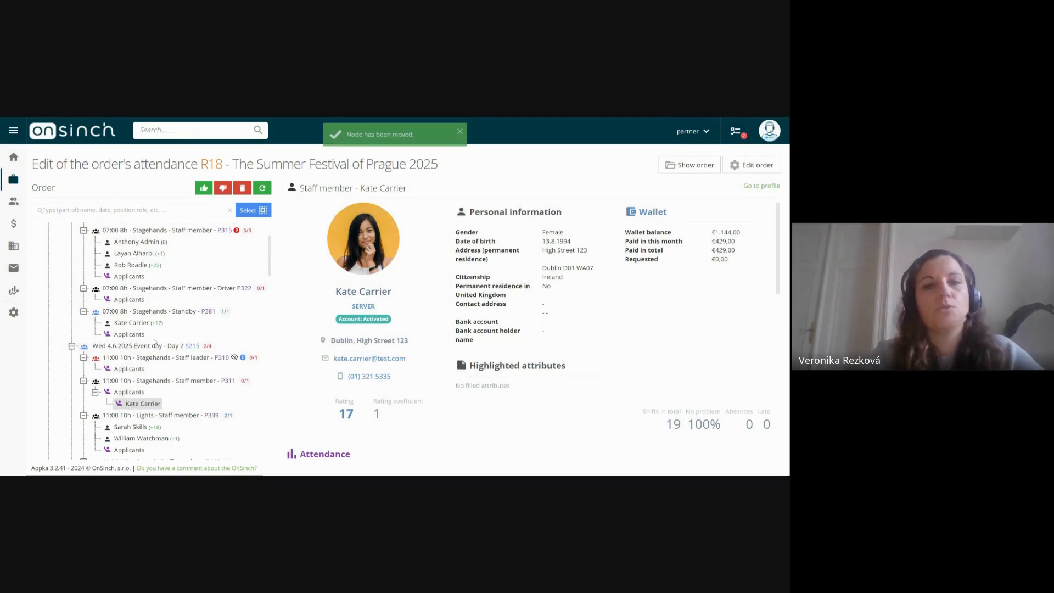
scroll(155, 341, "up", 1)
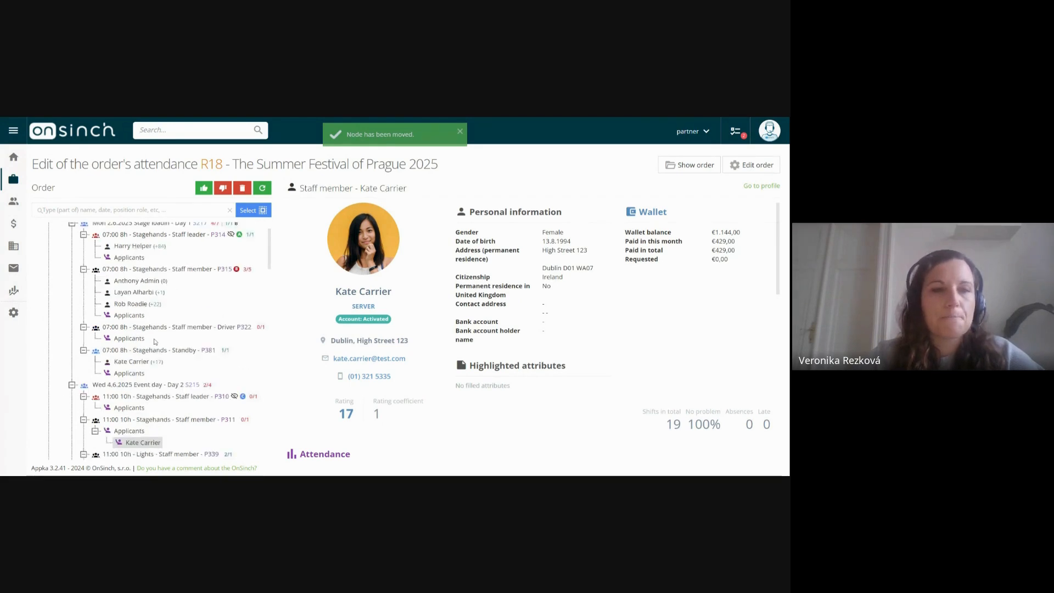
scroll(155, 341, "up", 1)
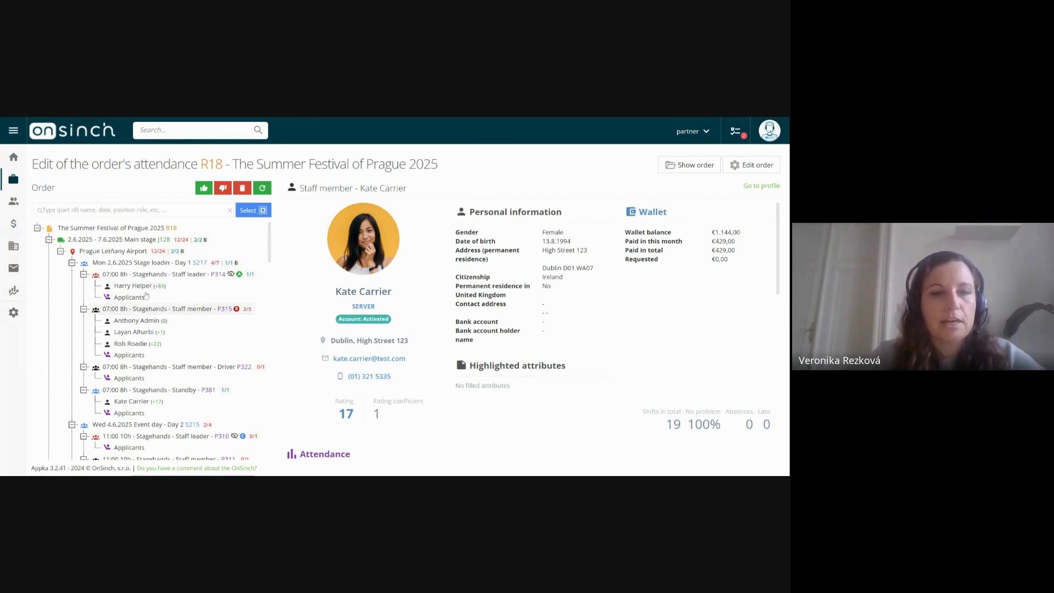
Step: Select all pending applicants in the Main stage job and locate the selected applicant in the order tree
scroll(148, 313, "down", 2)
scroll(171, 322, "up", 2)
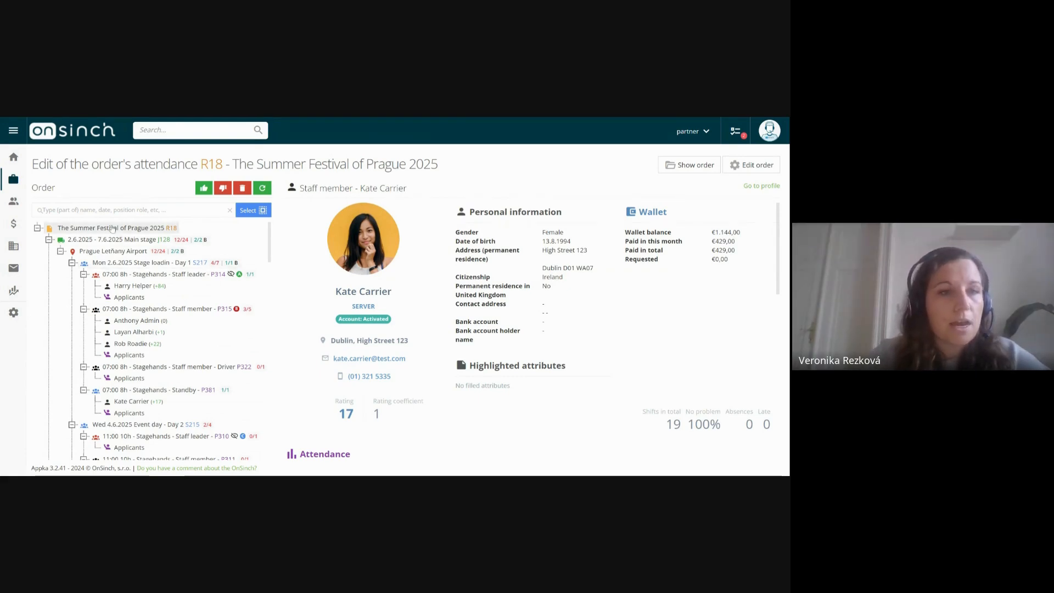
right_click(81, 242)
mouse_move(86, 243)
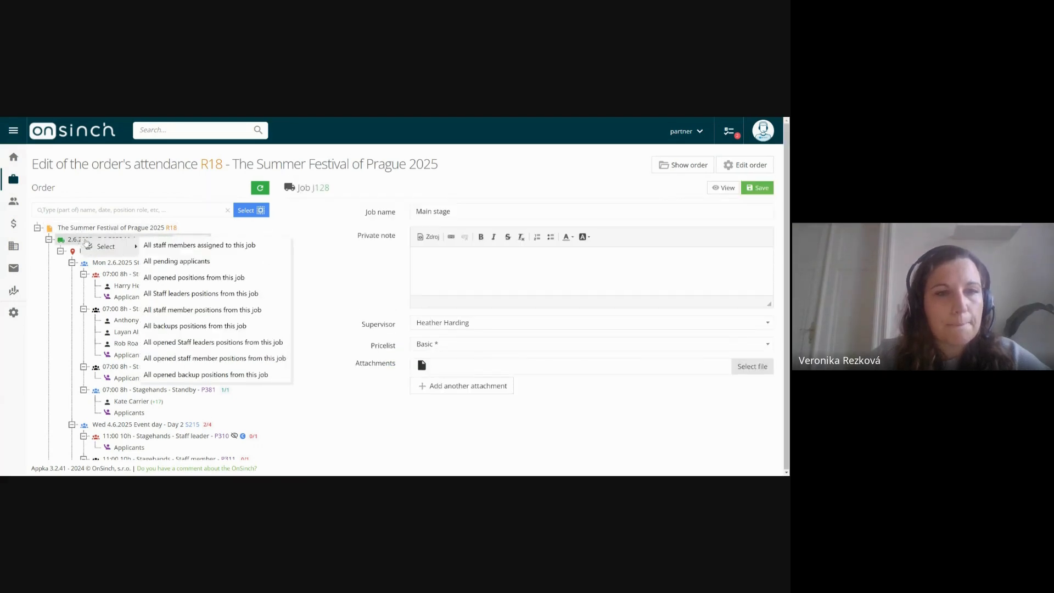
left_click(180, 263)
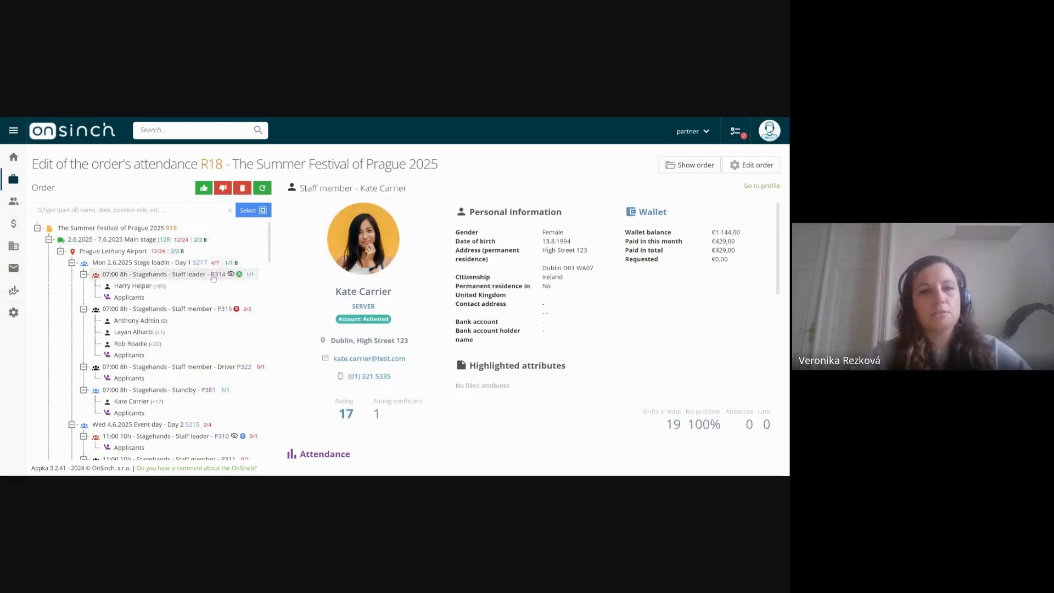
scroll(169, 330, "down", 5)
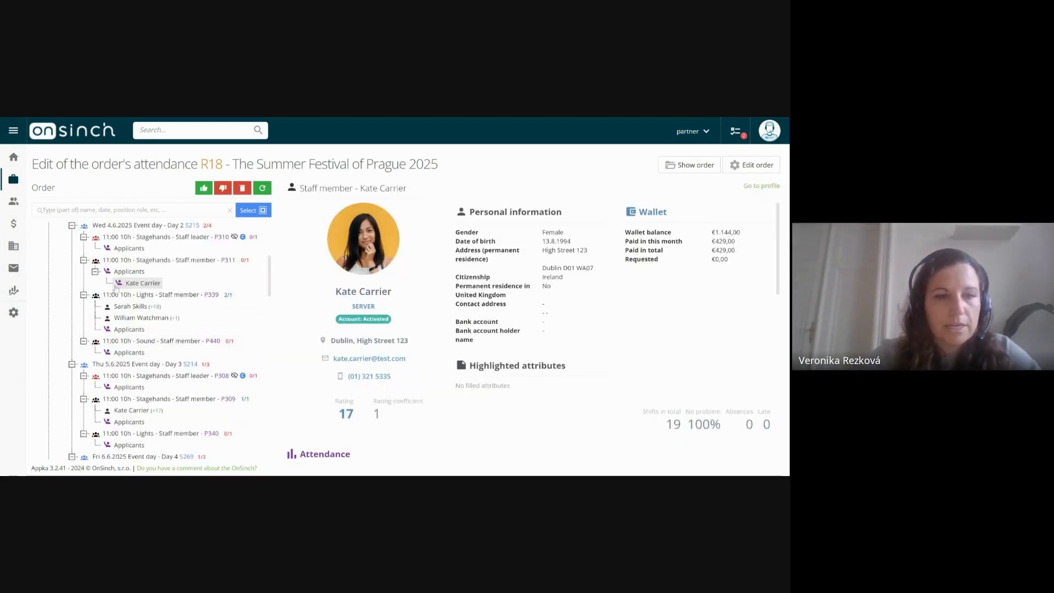
Step: Select all pending applicants in the Entrance accreditation job, approve them together, and check its Hostess positions
scroll(165, 308, "down", 5)
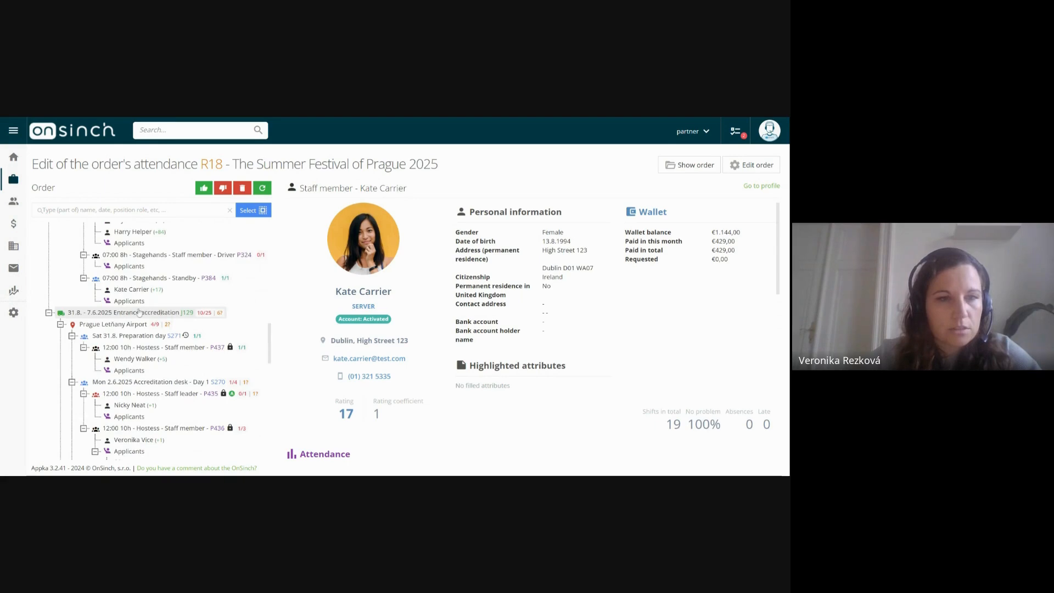
right_click(134, 316)
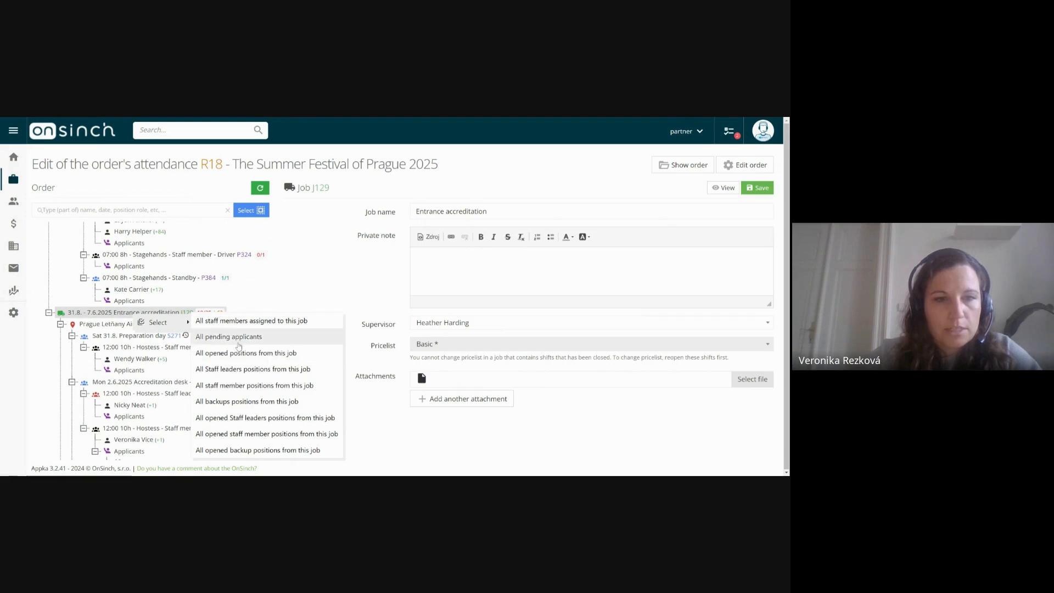
left_click(238, 342)
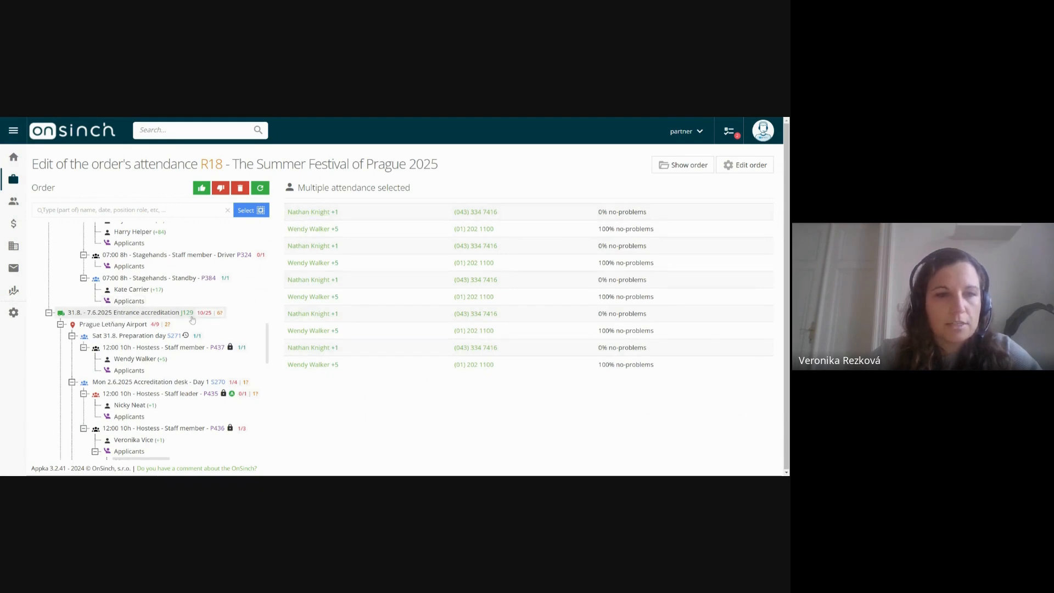
scroll(191, 319, "down", 3)
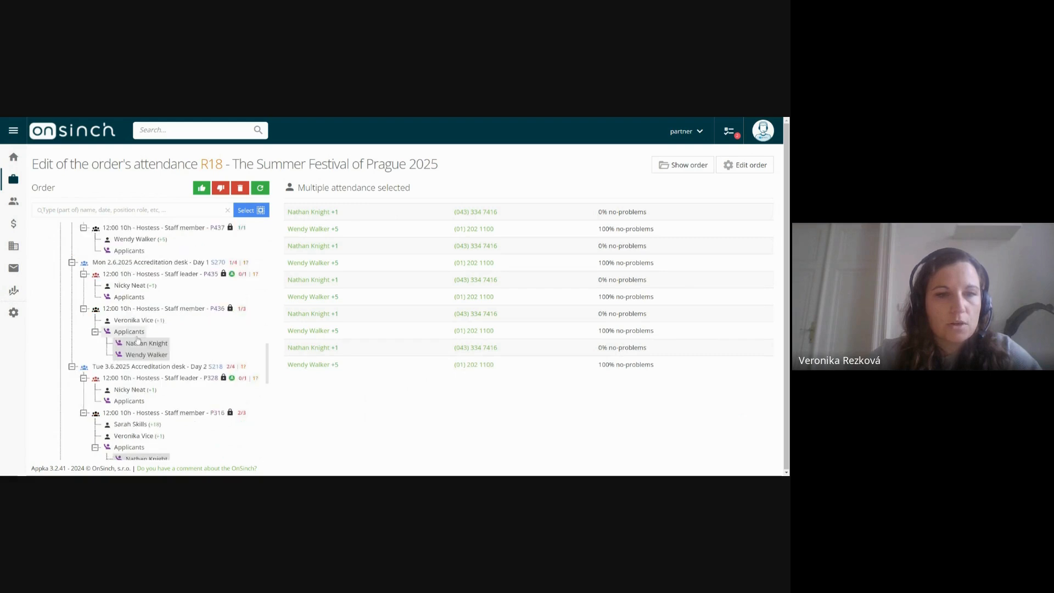
scroll(139, 347, "down", 1)
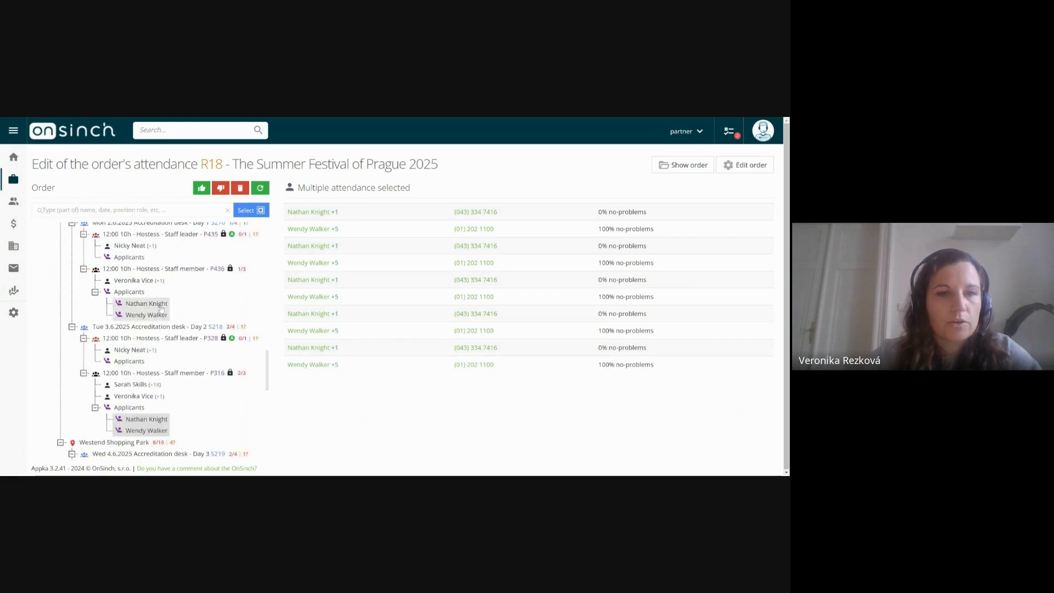
scroll(160, 311, "down", 2)
scroll(161, 311, "down", 8)
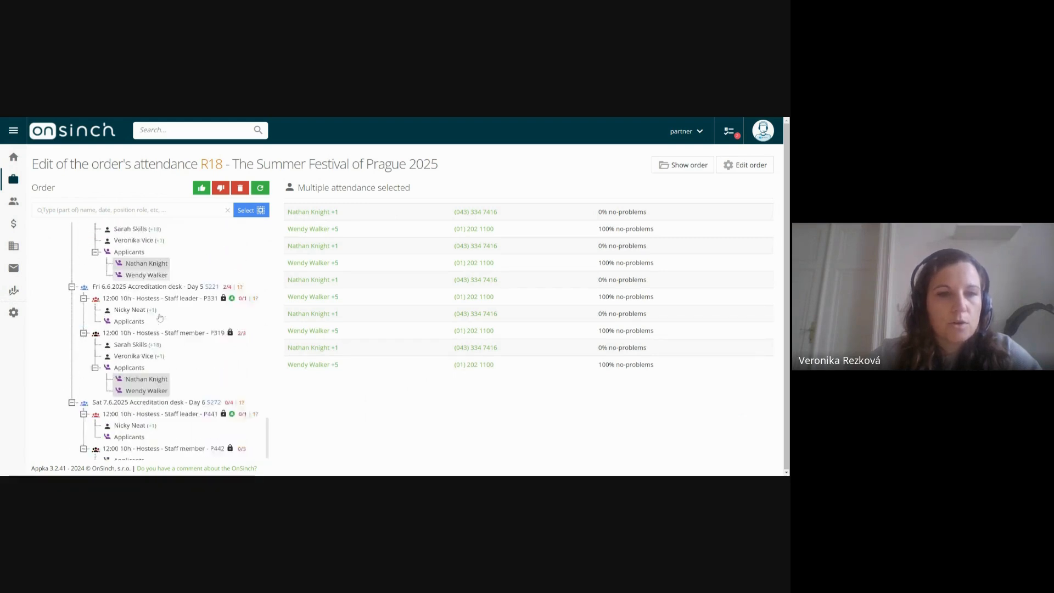
scroll(177, 305, "up", 5)
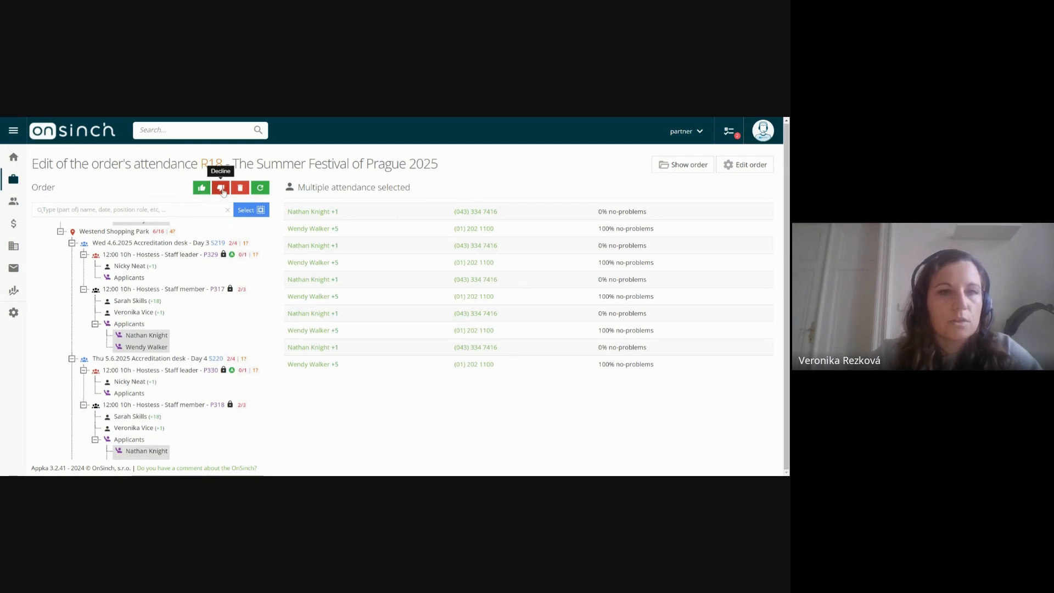
left_click(202, 189)
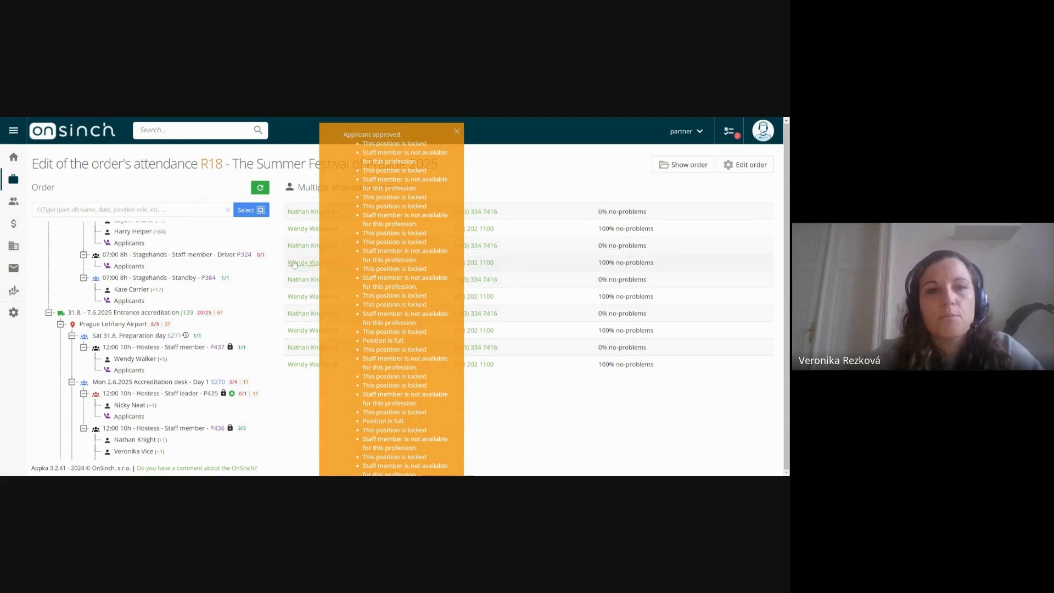
scroll(174, 371, "down", 5)
scroll(175, 358, "down", 4)
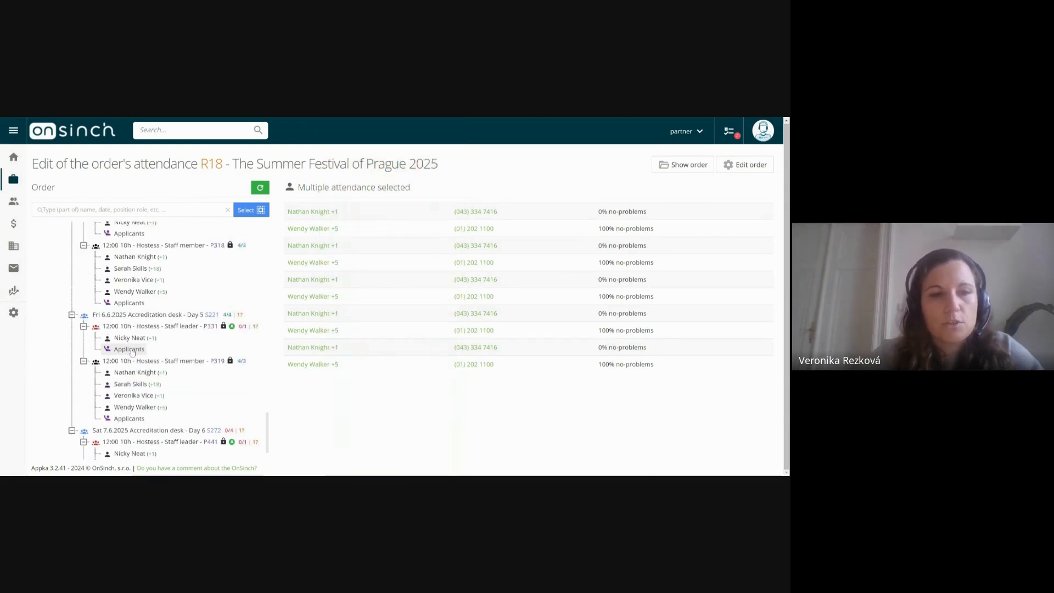
Step: Check the applicants of Staff leader position P331, then show the order and open its Entrance accreditation job
left_click(130, 349)
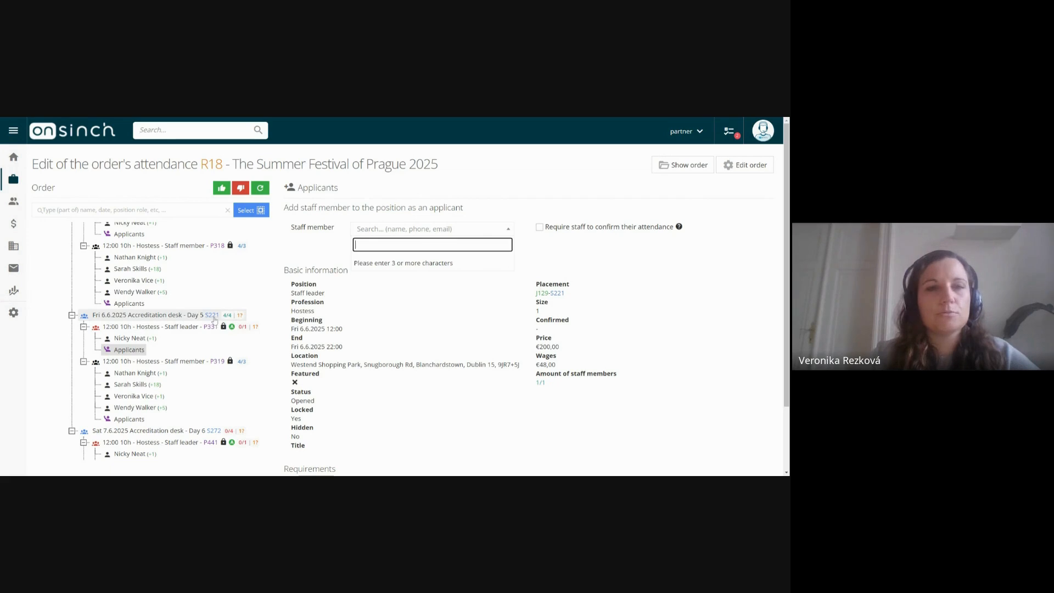
left_click(674, 170)
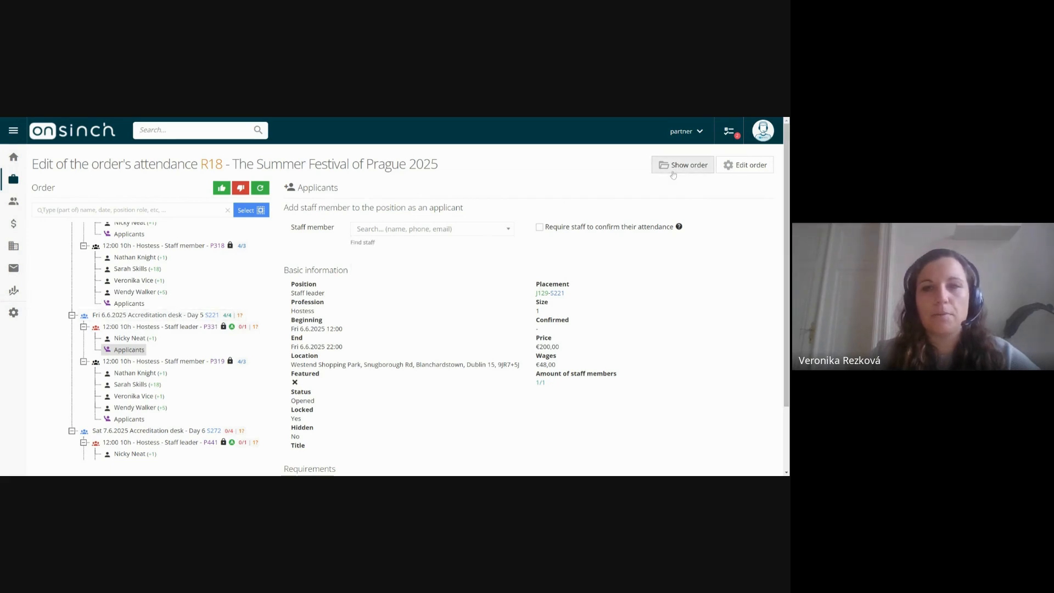
left_click(674, 171)
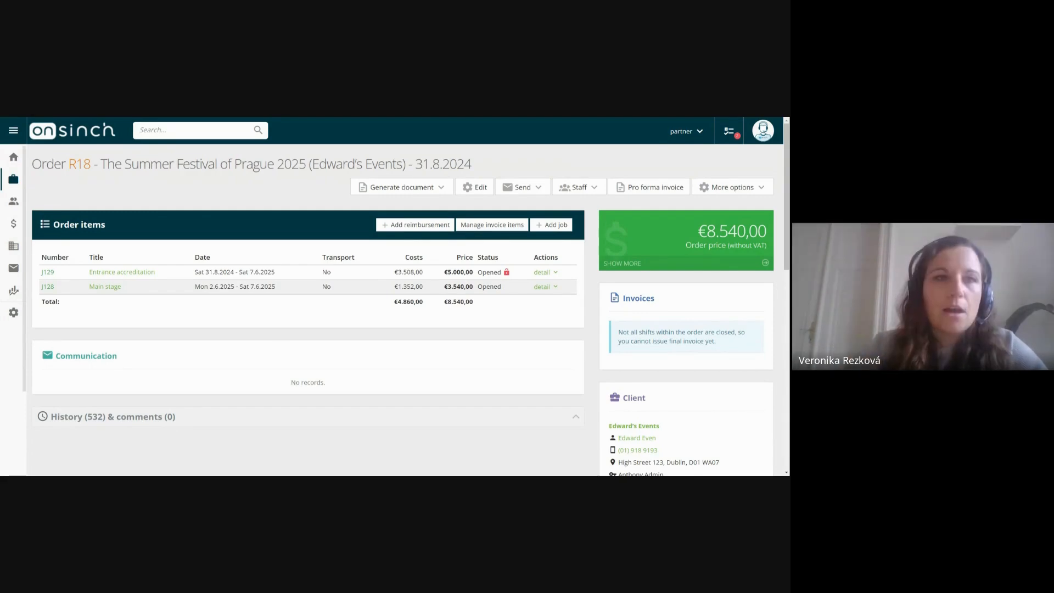
left_click(115, 277)
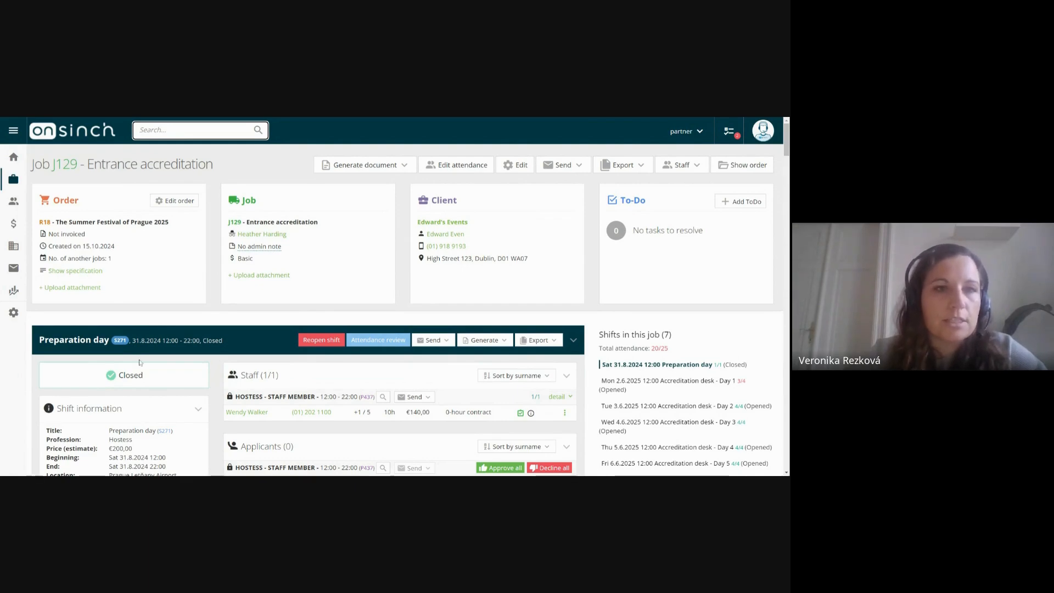
Step: Open the staff member notification preferences in the settings and review the Work notifications
mouse_move(19, 169)
left_click(14, 131)
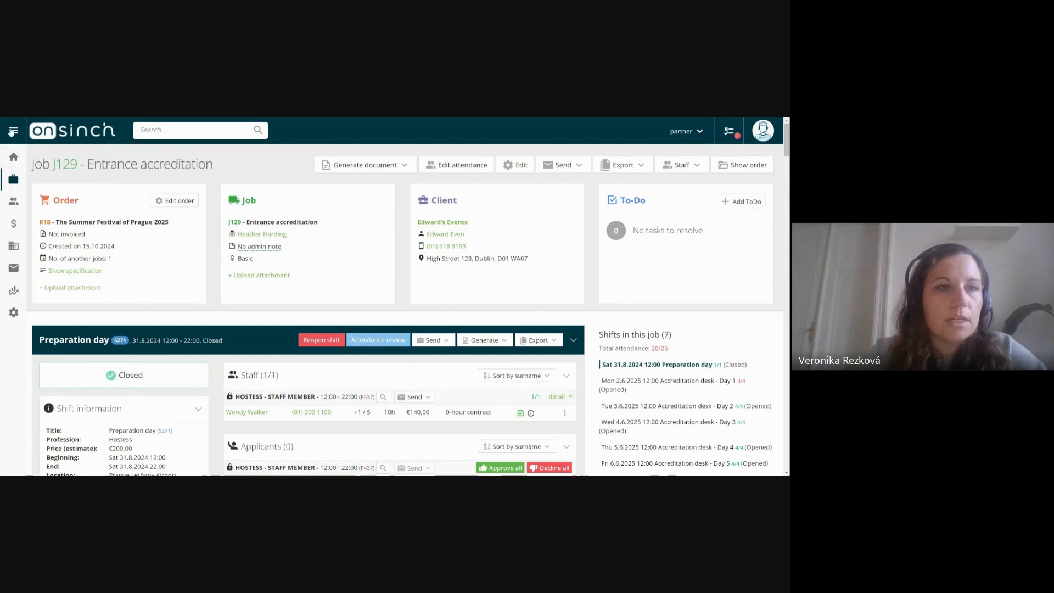
scroll(70, 352, "down", 3)
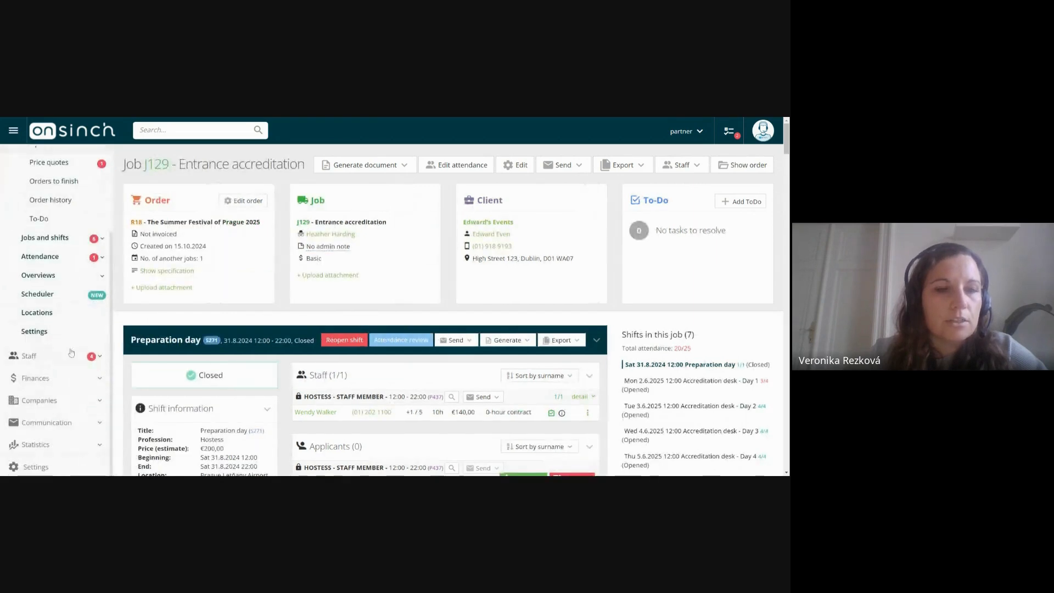
left_click(48, 471)
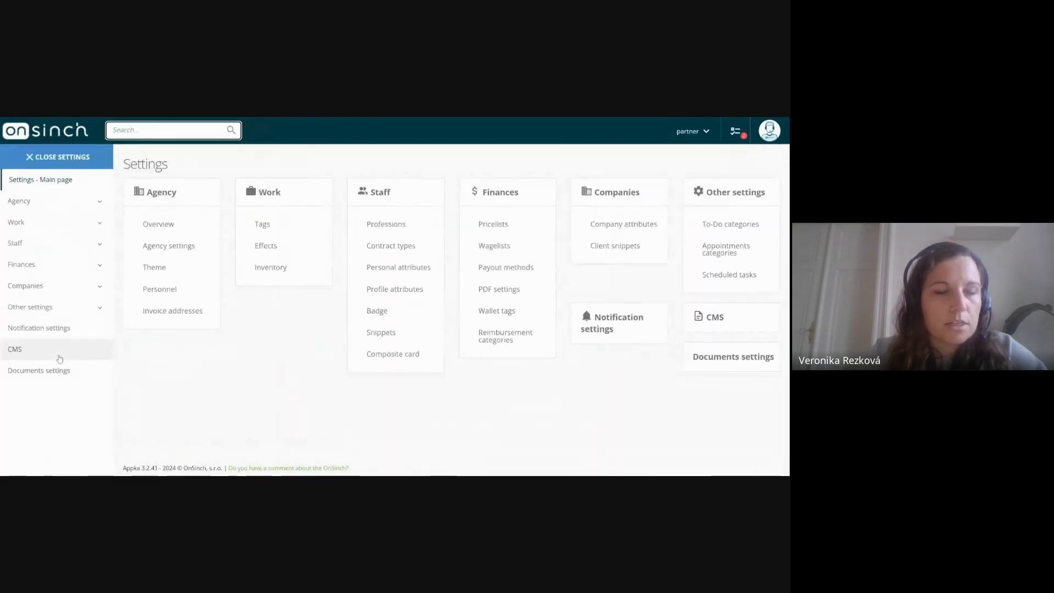
left_click(42, 330)
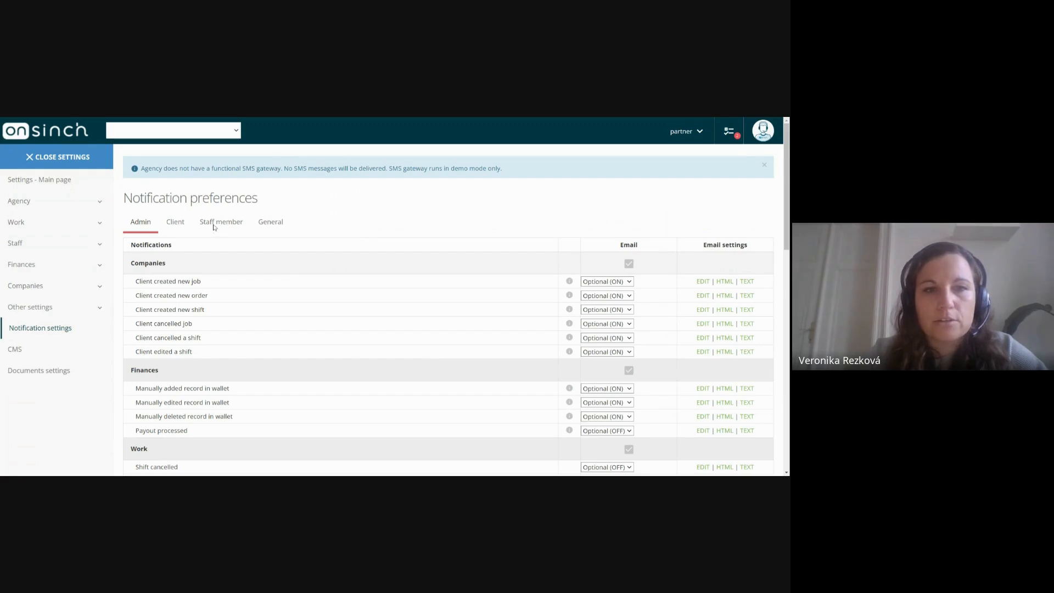
left_click(214, 224)
scroll(395, 269, "down", 5)
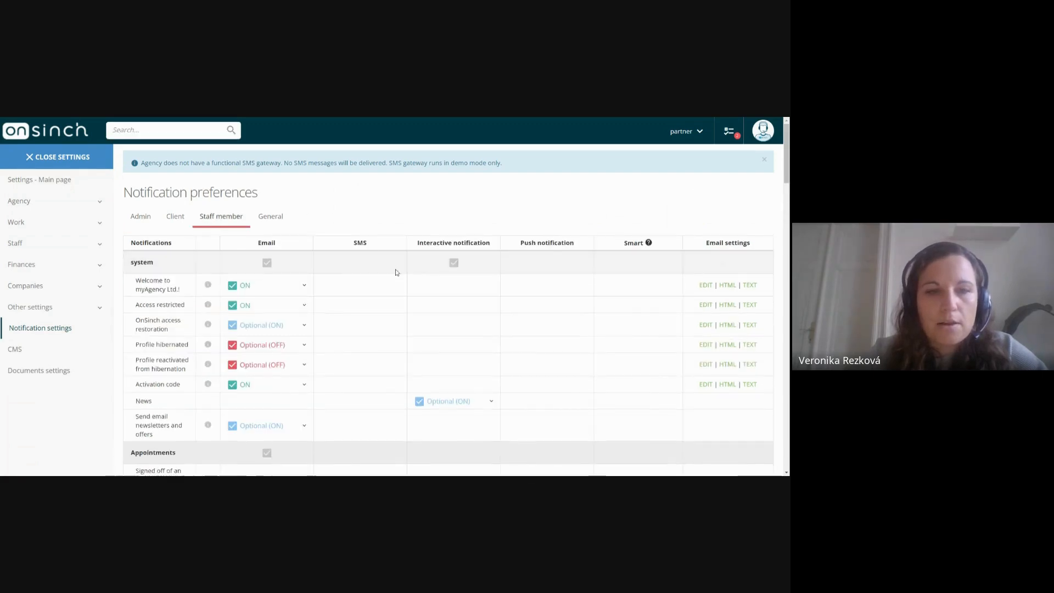
scroll(395, 271, "down", 2)
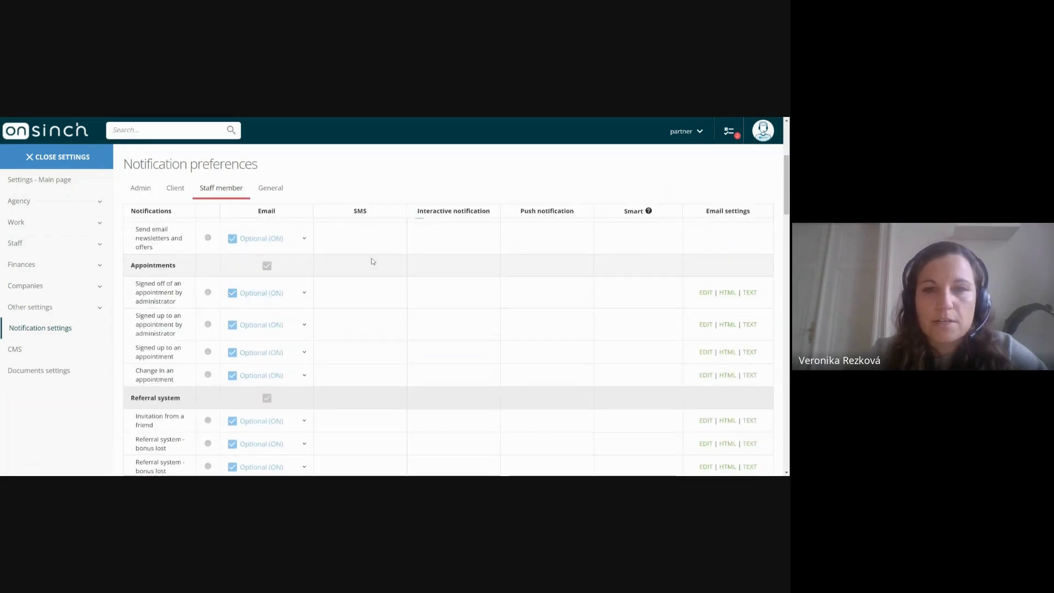
scroll(373, 261, "down", 1)
scroll(383, 286, "down", 5)
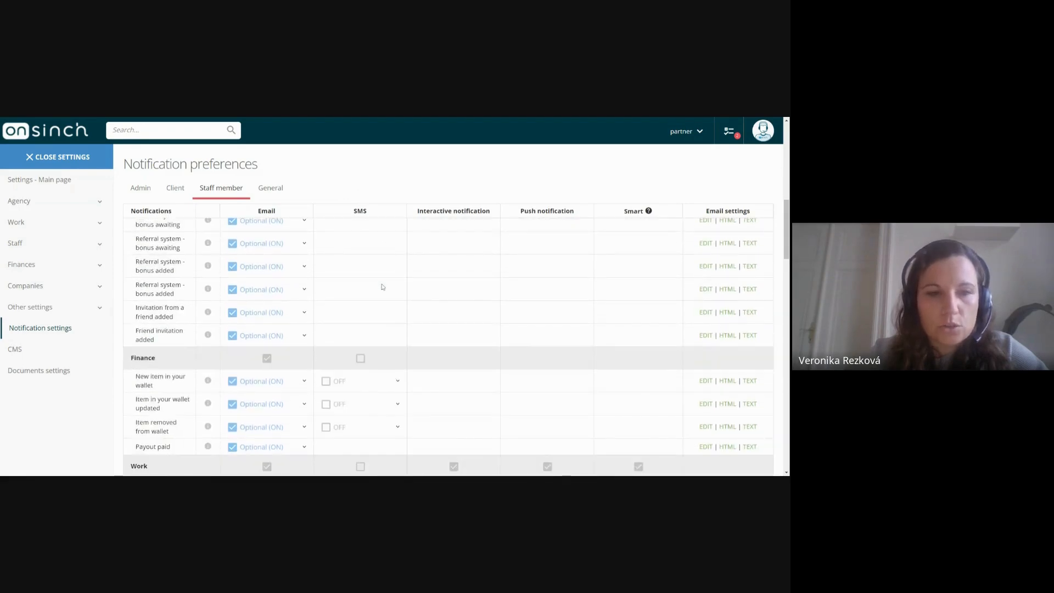
scroll(383, 287, "down", 5)
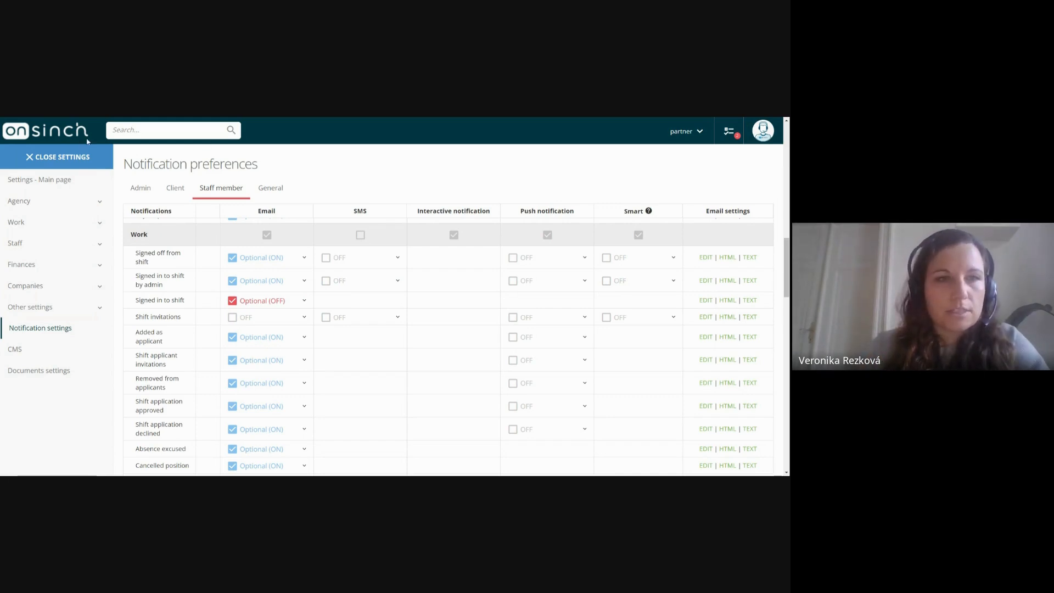
Step: Search for order R18 and open the attendance editor of its Entrance accreditation job
left_click(139, 131)
type("R18")
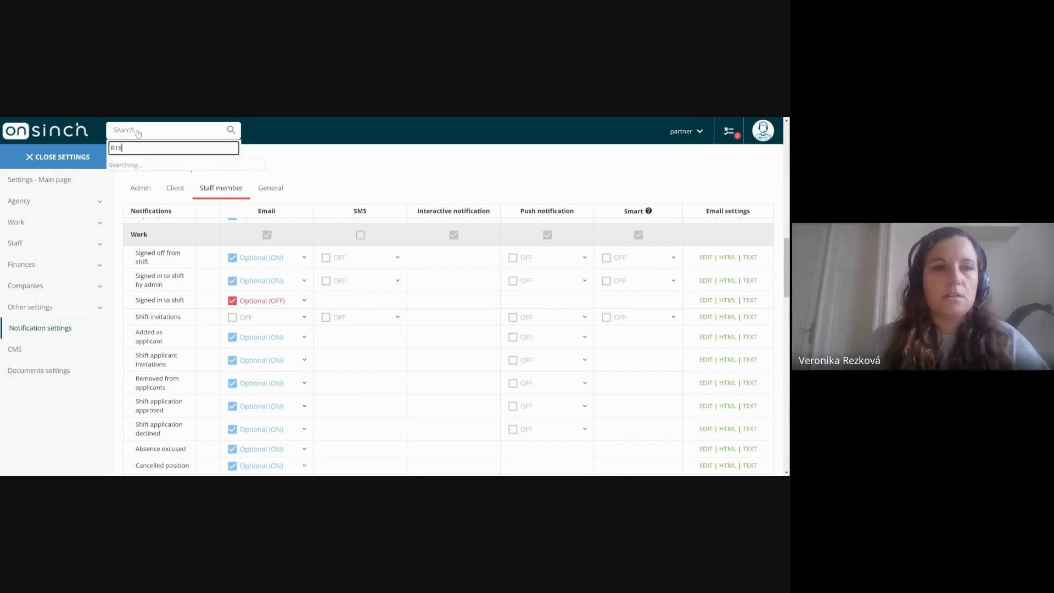
left_click(153, 187)
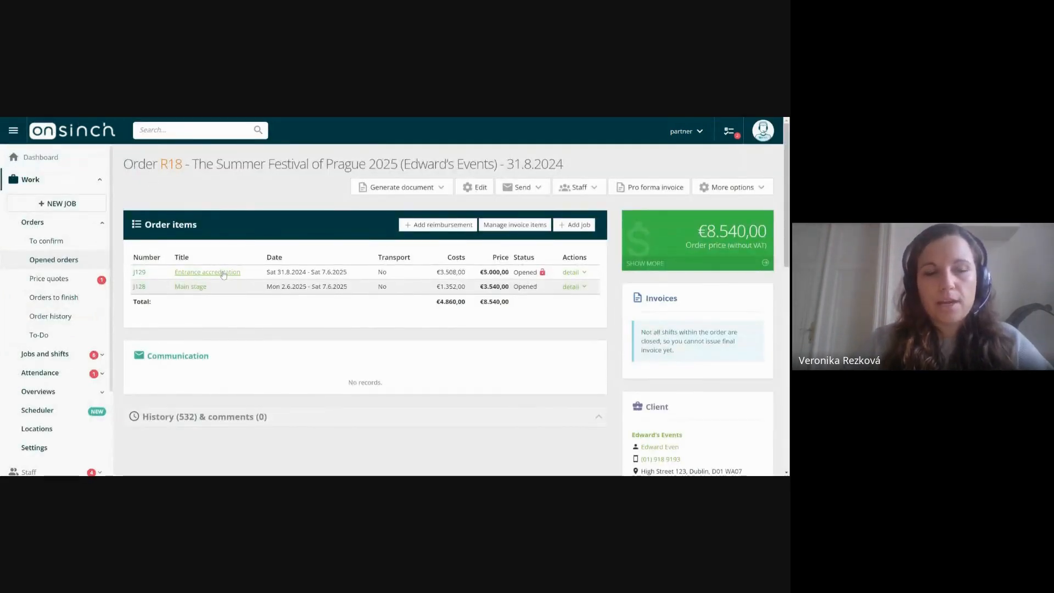
left_click(223, 275)
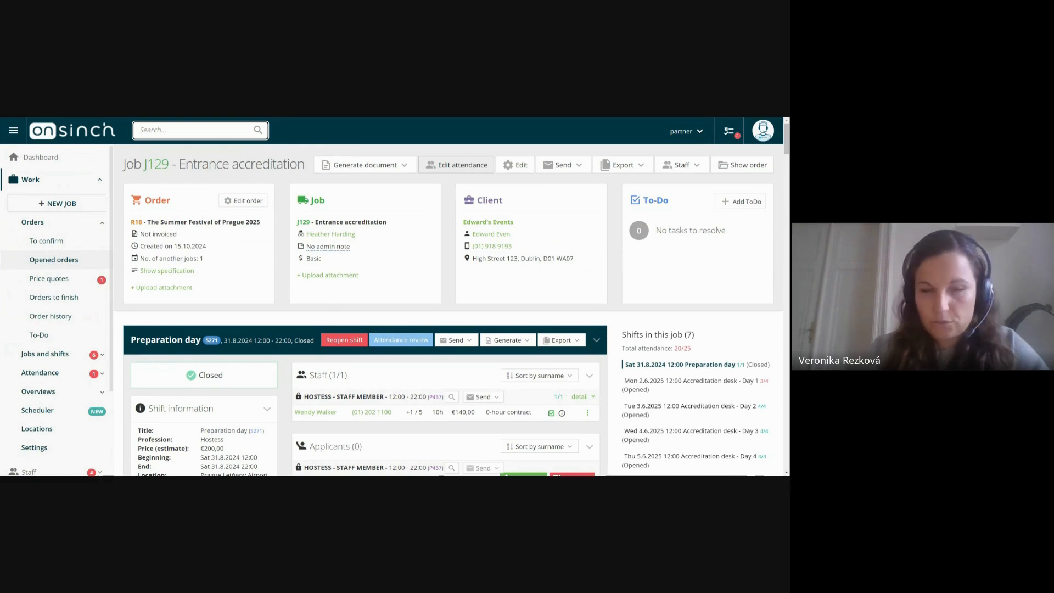
left_click(457, 165)
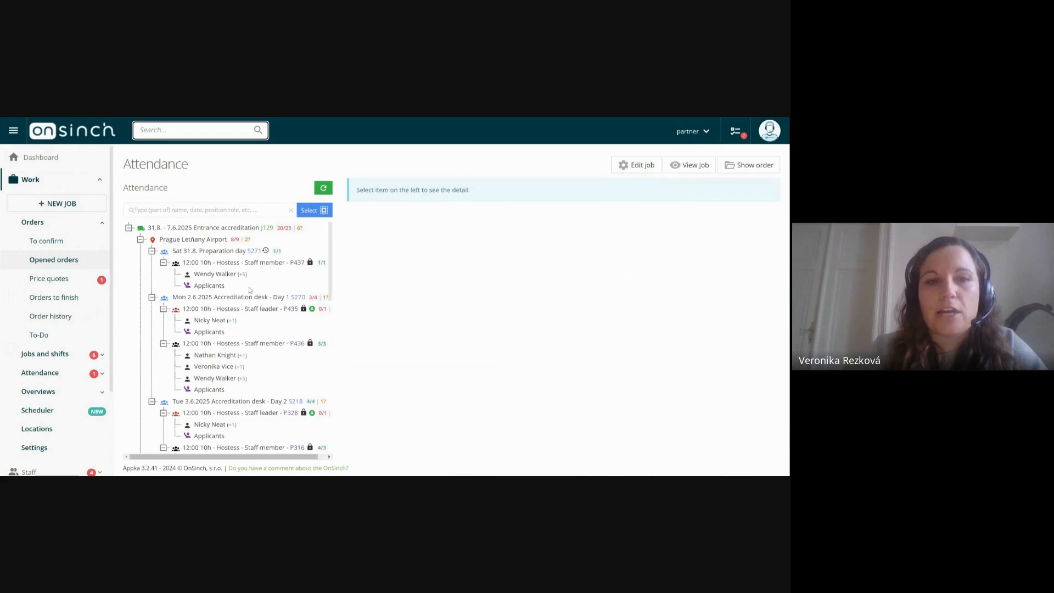
Step: Collapse the Prague Letňany Airport location and keep only the Westend Shopping Park shifts expanded in the attendance tree
left_click(141, 239)
left_click(140, 252)
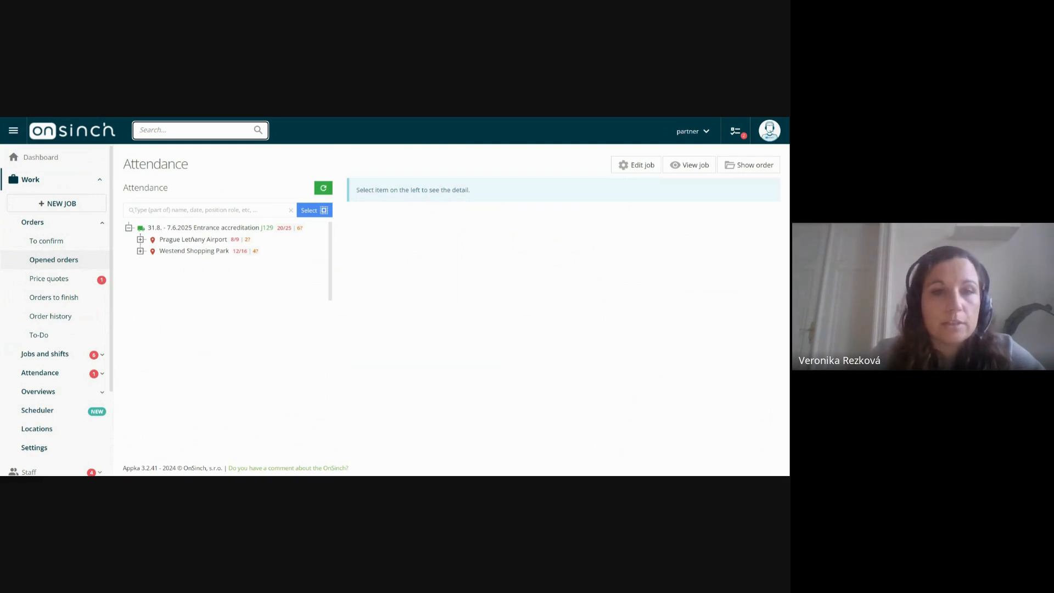
left_click(141, 251)
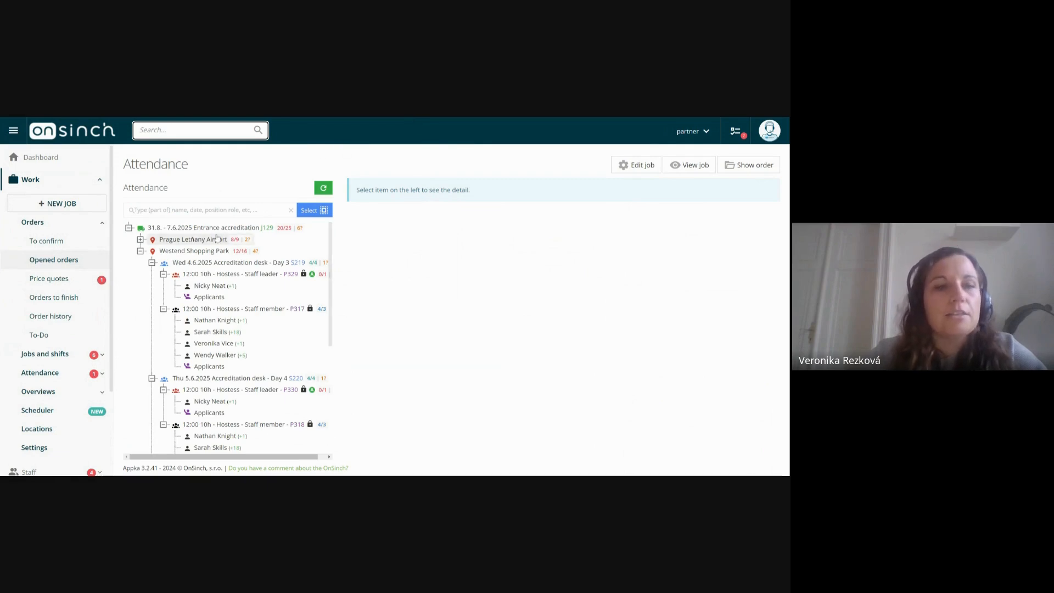
left_click(64, 377)
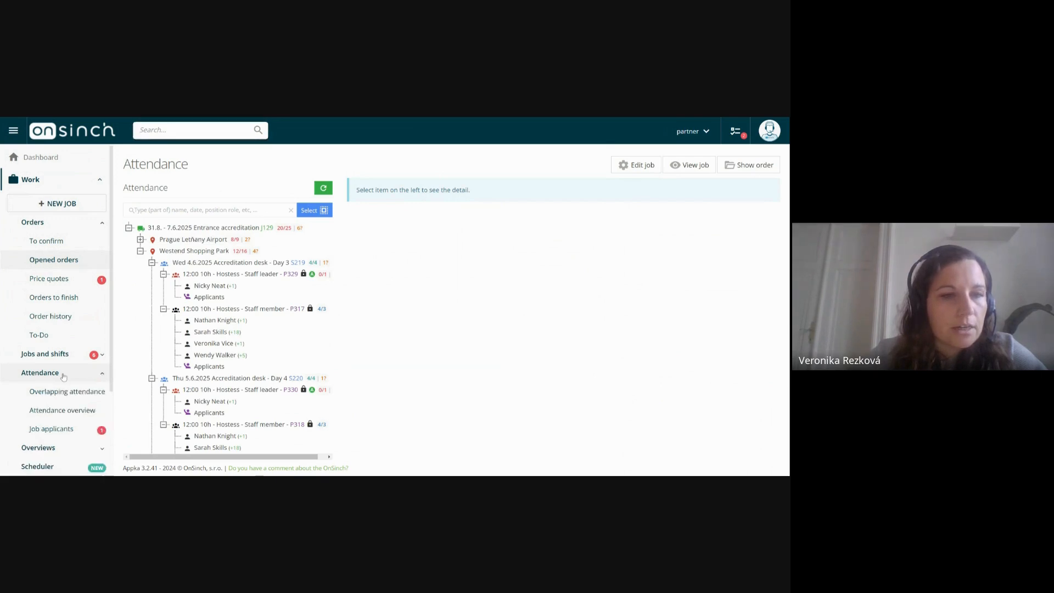
left_click(52, 180)
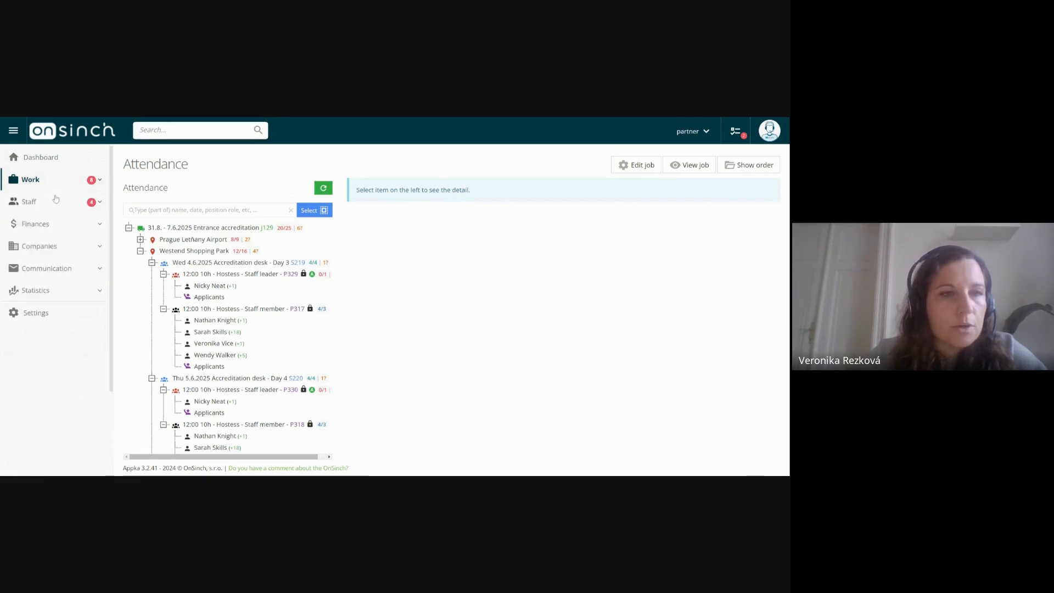
left_click(51, 181)
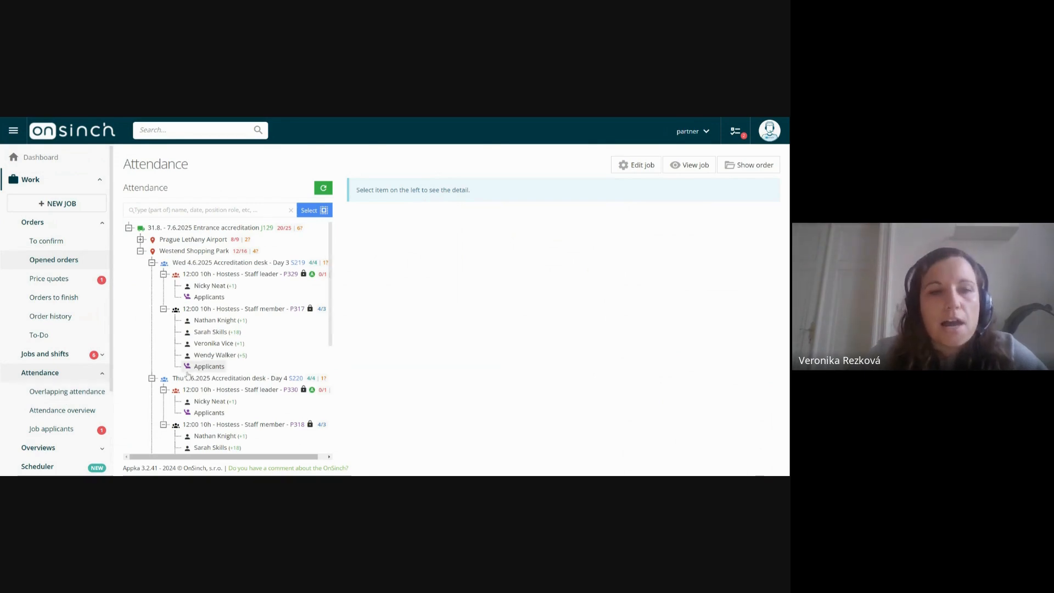
Step: Open the staff member in Staff leader position P329 and review their attendance across the shifts
left_click(212, 288)
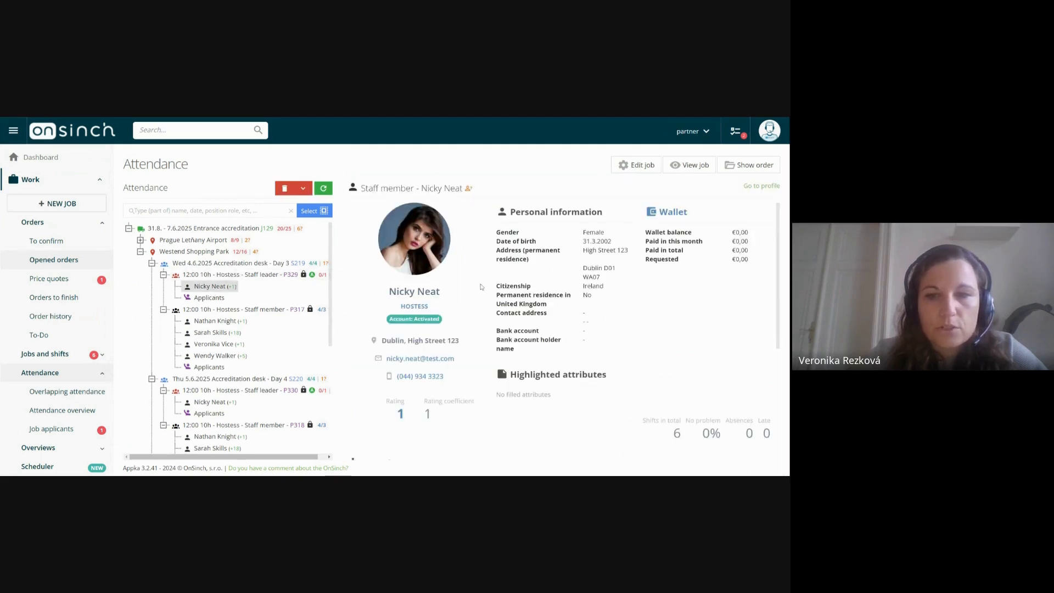
scroll(404, 303, "down", 3)
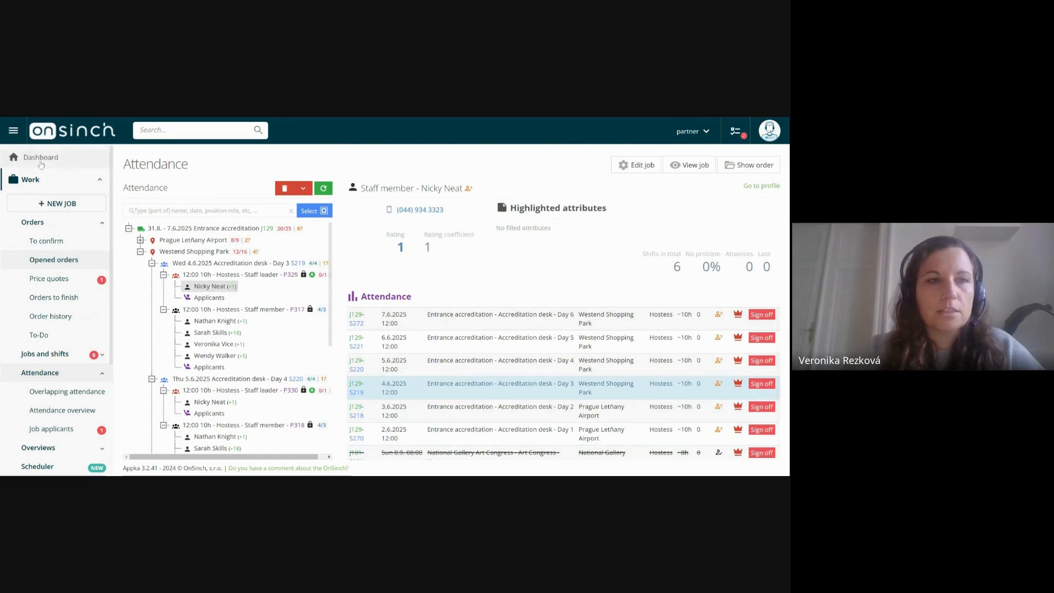
left_click(209, 287)
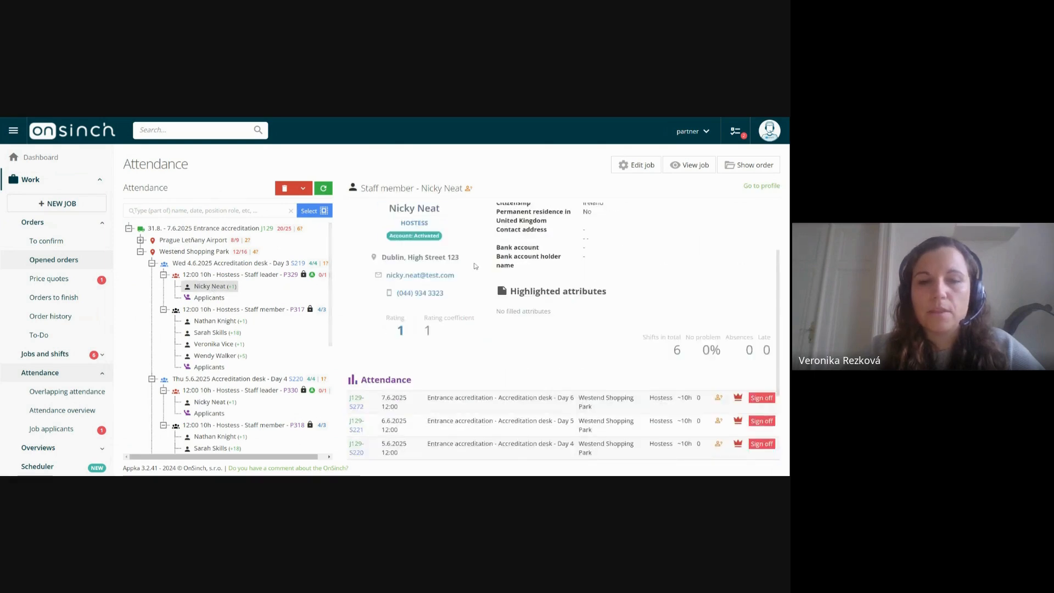
scroll(476, 266, "down", 2)
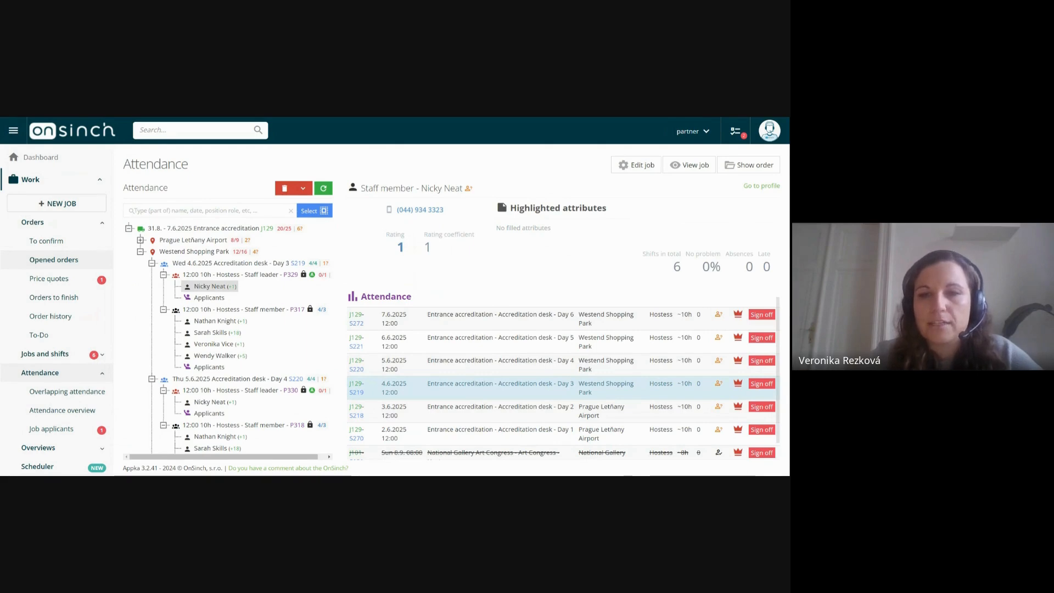
scroll(456, 361, "down", 1)
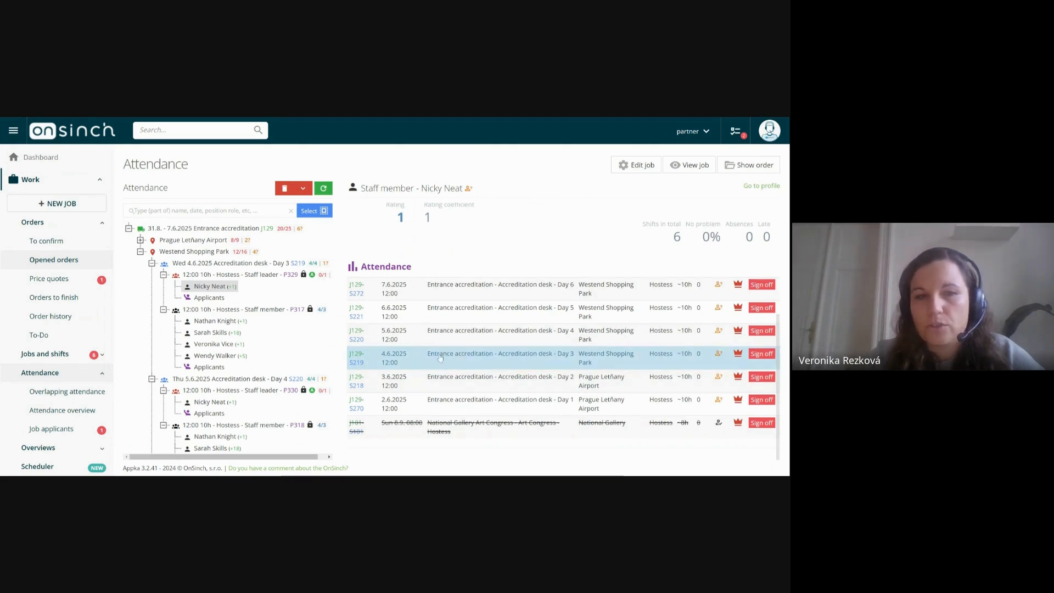
Step: Add the staff leader from position P329 to Hostess staff member position P317 in Accreditation desk - Day 3
left_click(236, 309)
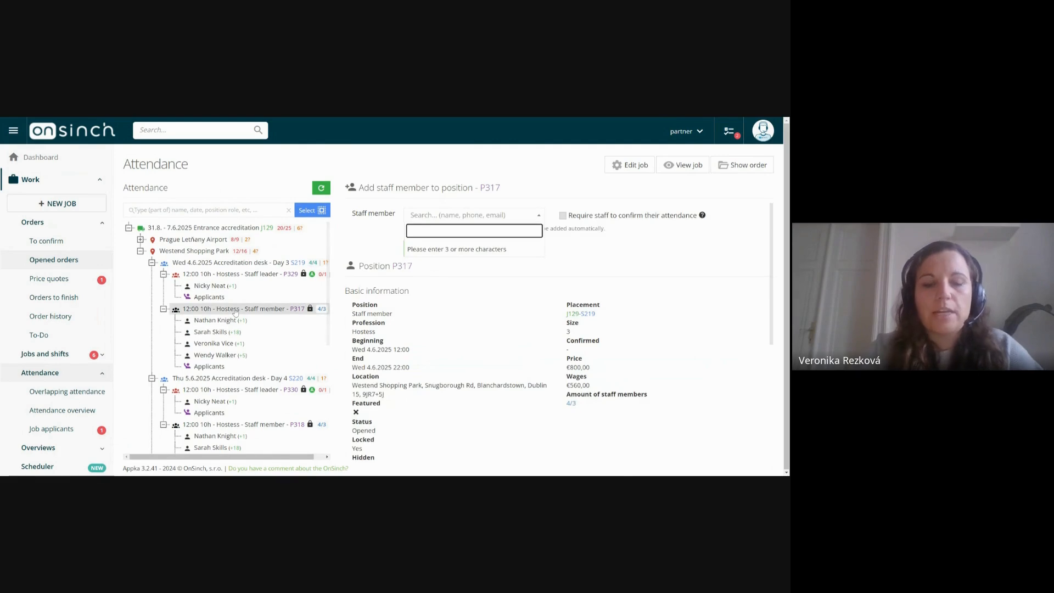
type("Nick")
left_click(441, 255)
left_click(418, 250)
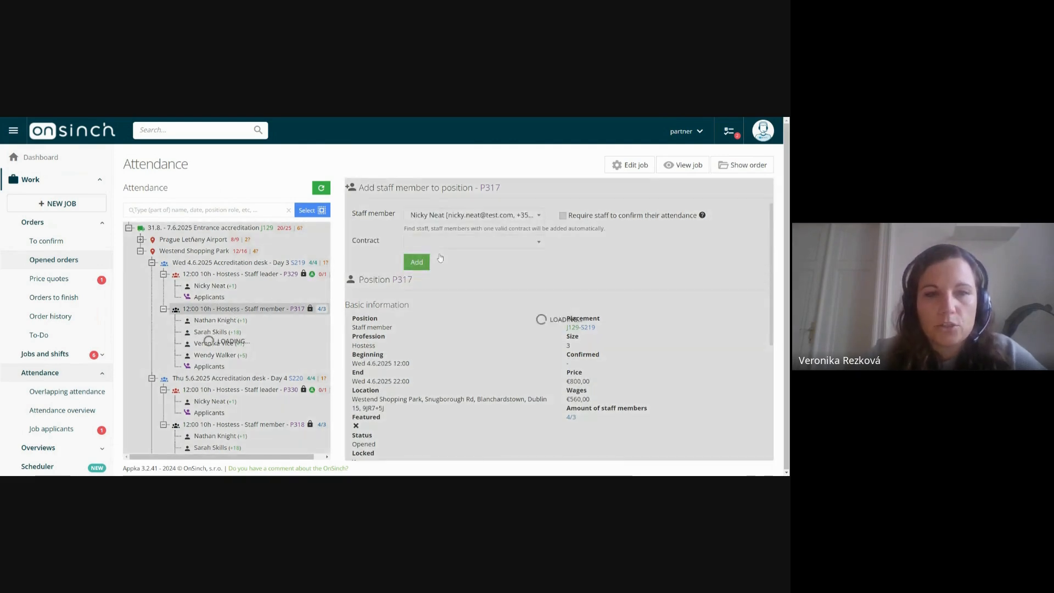
Step: Reopen the detail of the staff member in position P329 and check their attendance list for overlapping Day 3 shifts
left_click(262, 276)
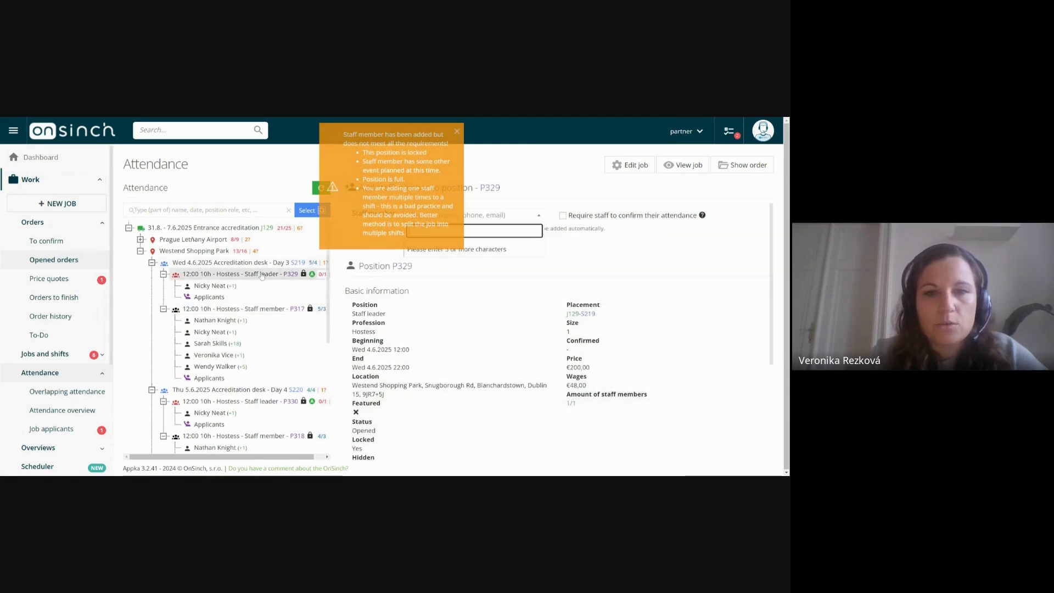
left_click(210, 286)
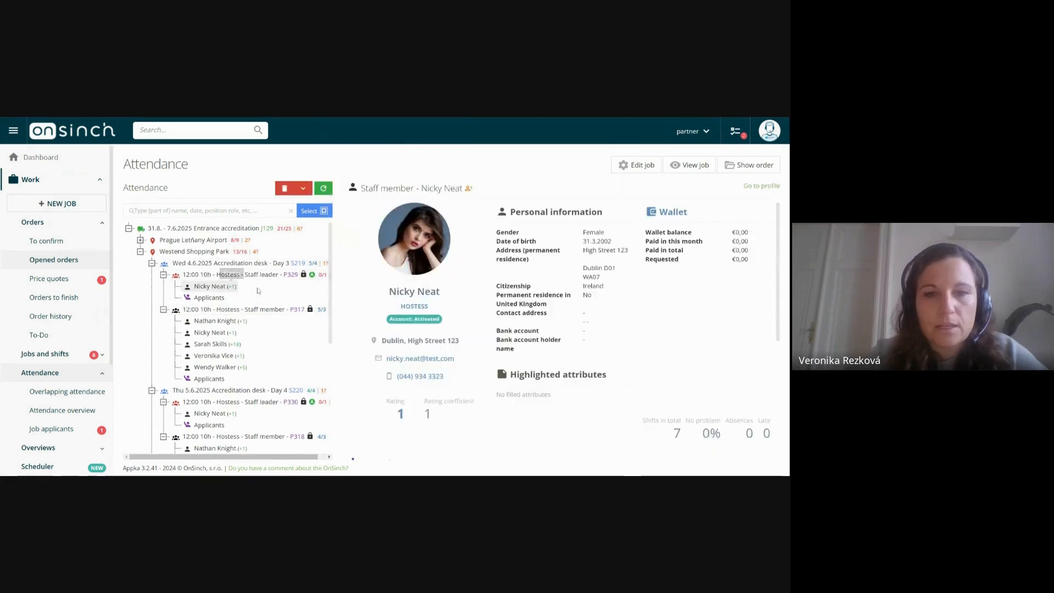
scroll(560, 306, "down", 1)
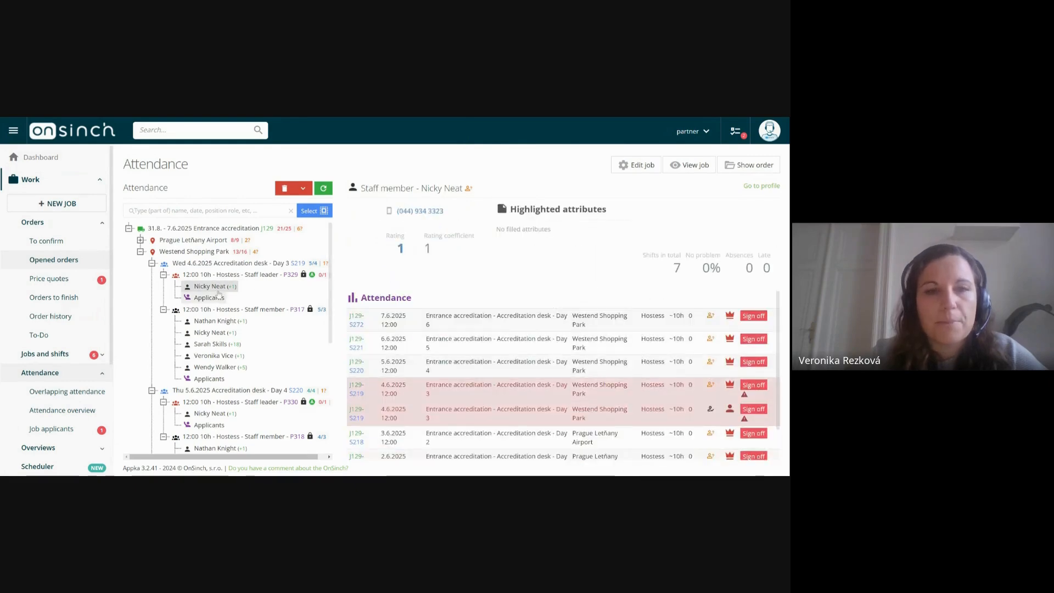